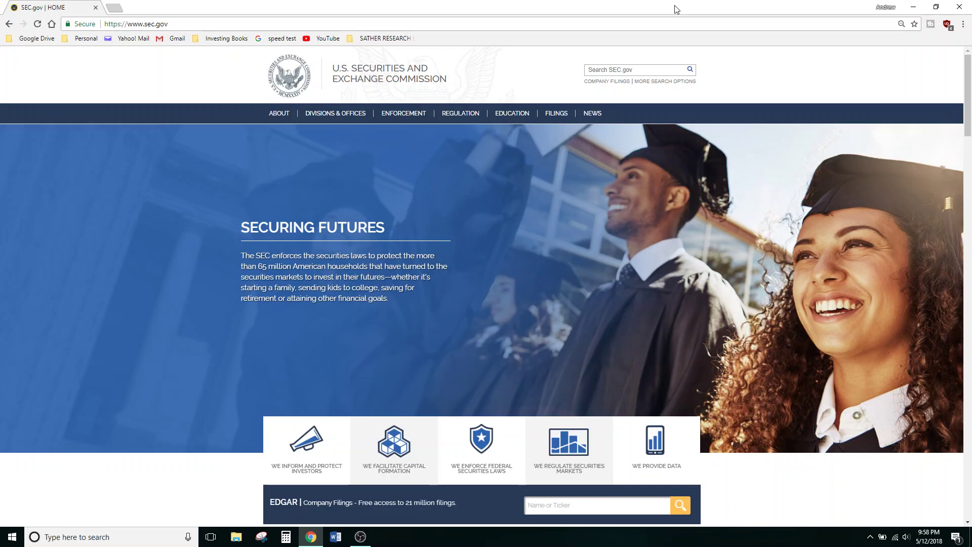
# Step: Look up the filings for ticker wmt with the EDGAR company filings fast search
pyautogui.click(602, 82)
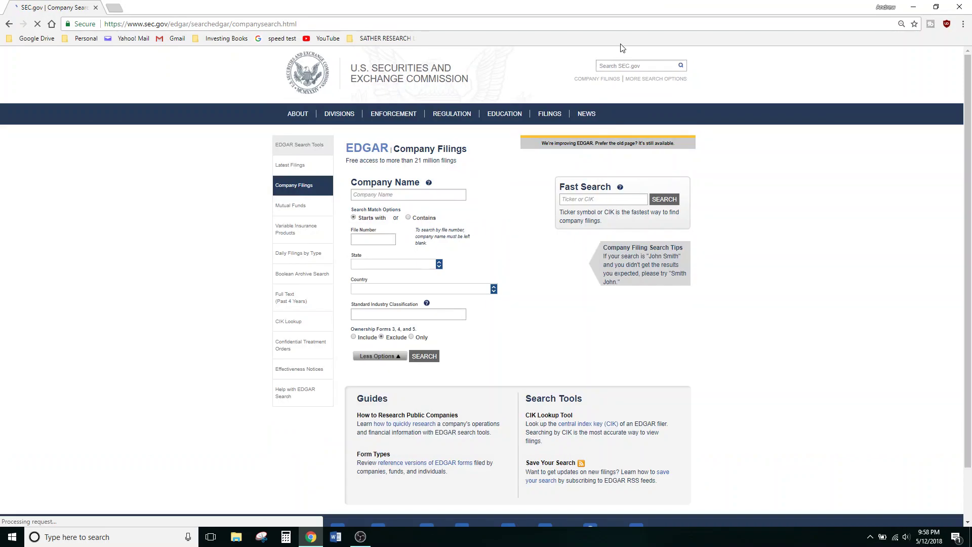
pyautogui.click(630, 202)
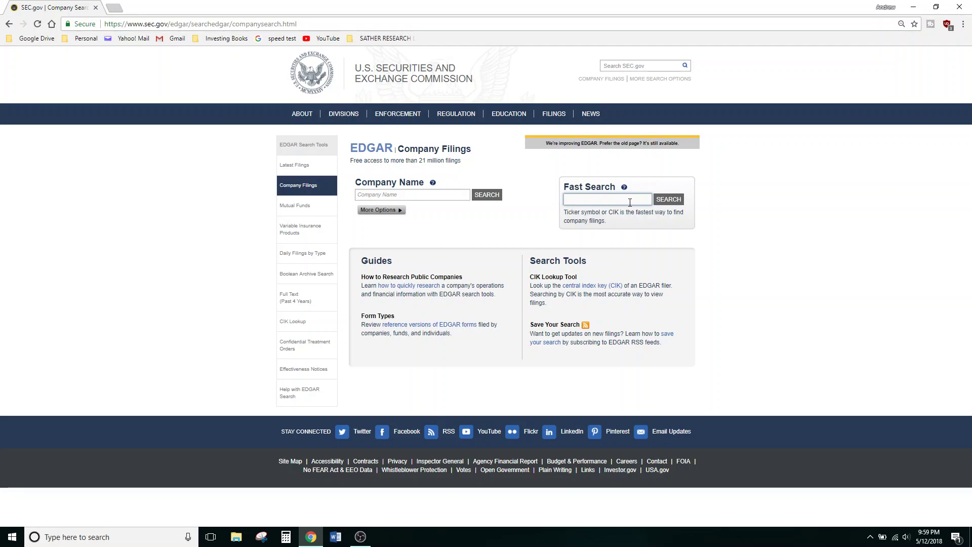
pyautogui.write('wmt')
pyautogui.press('Return')
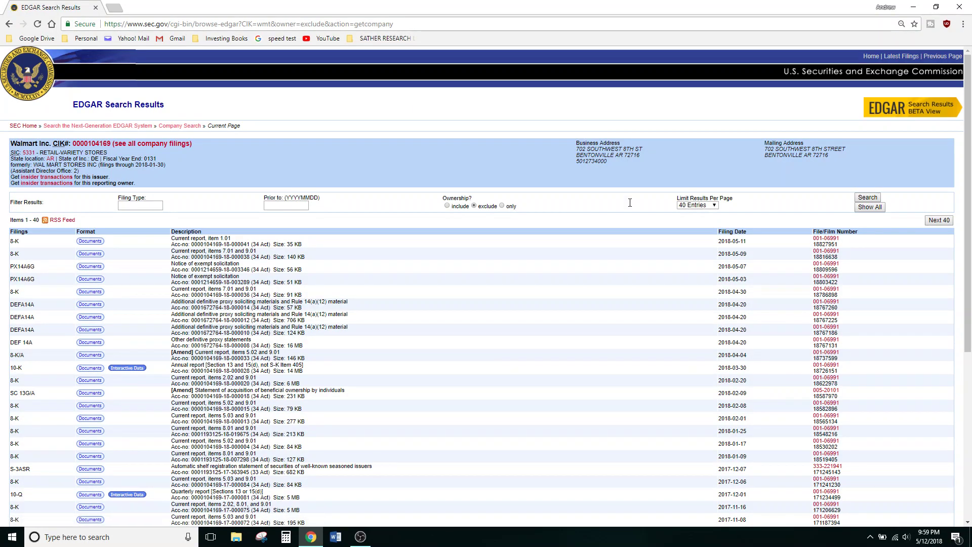
# Step: Filter Walmart's filings to type 10-k and open the main Form 10-K document of the 2018-03-30 annual report
pyautogui.click(140, 205)
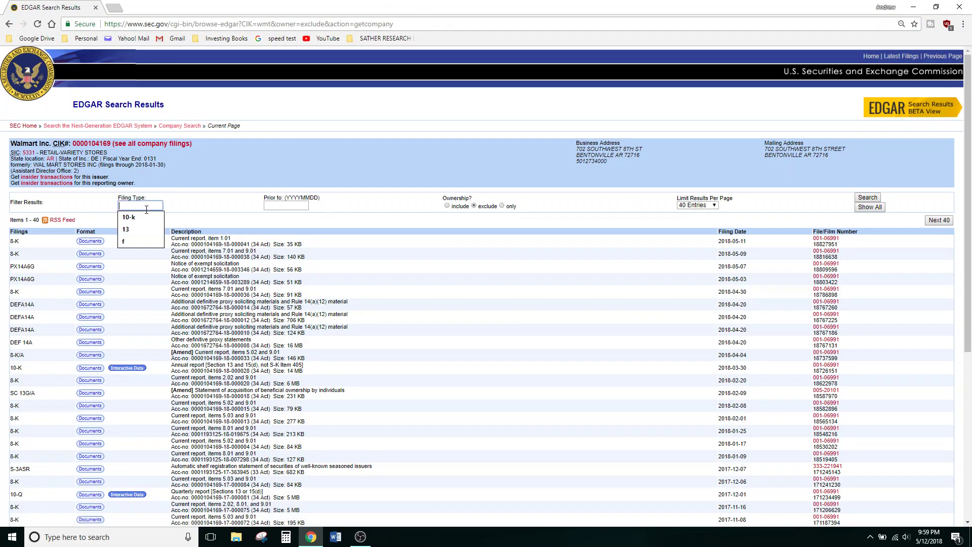
pyautogui.press('Return')
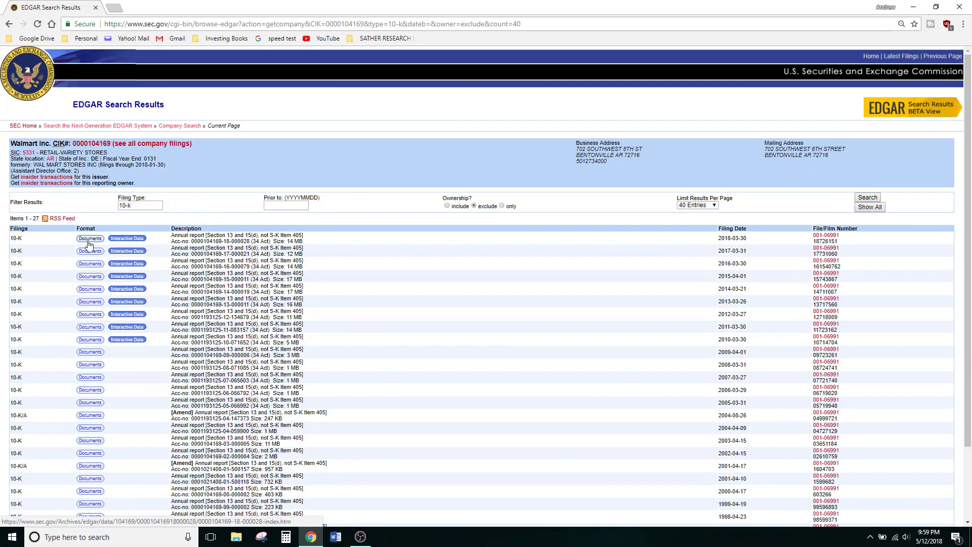
pyautogui.click(89, 245)
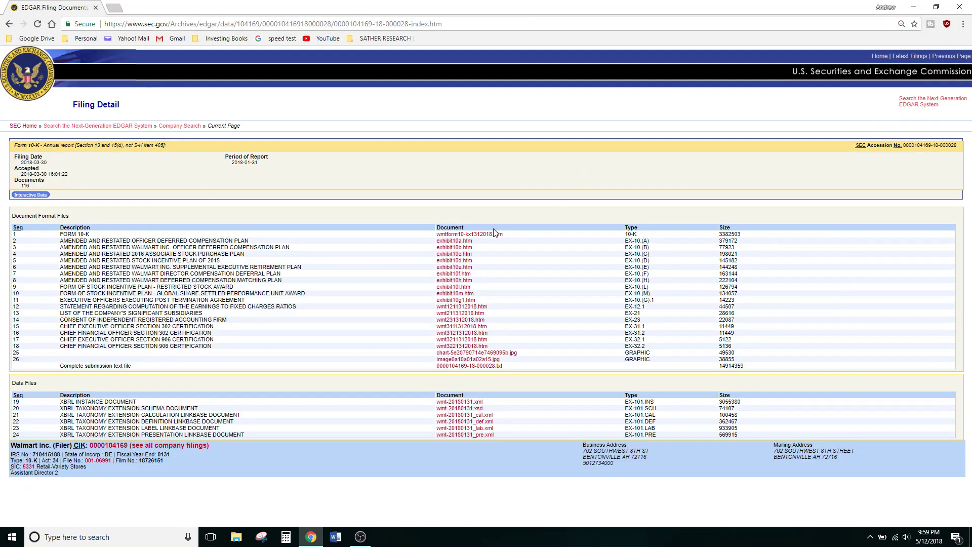
pyautogui.click(487, 236)
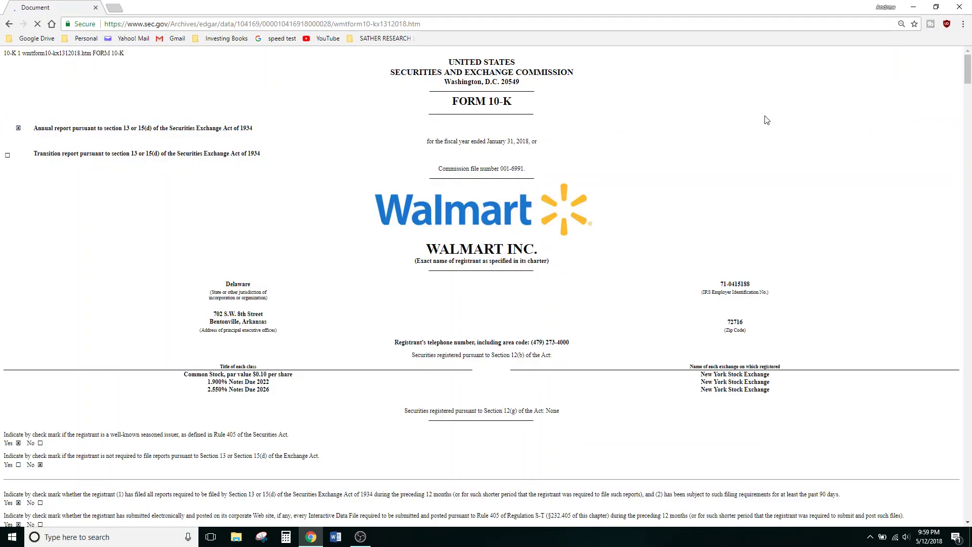
# Step: Go to Item 8, Financial Statements and Supplementary Data, in the 10-K and bring up the Consolidated Balance Sheets
pyautogui.scroll(-20, 773, 115)
pyautogui.hotkey('ctrl', 'l')
pyautogui.click(735, 238)
pyautogui.scroll(20, 592, 262)
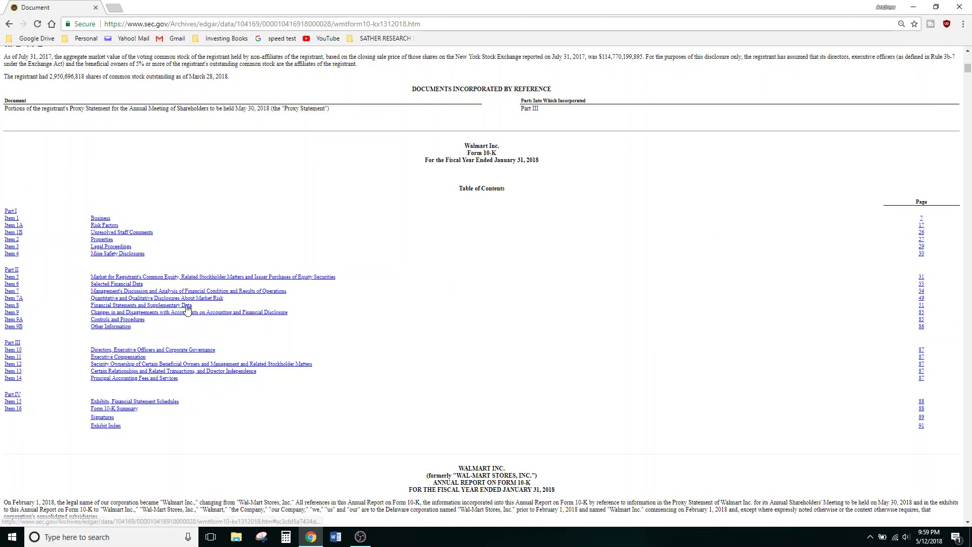
pyautogui.click(185, 306)
pyautogui.scroll(-20, 643, 195)
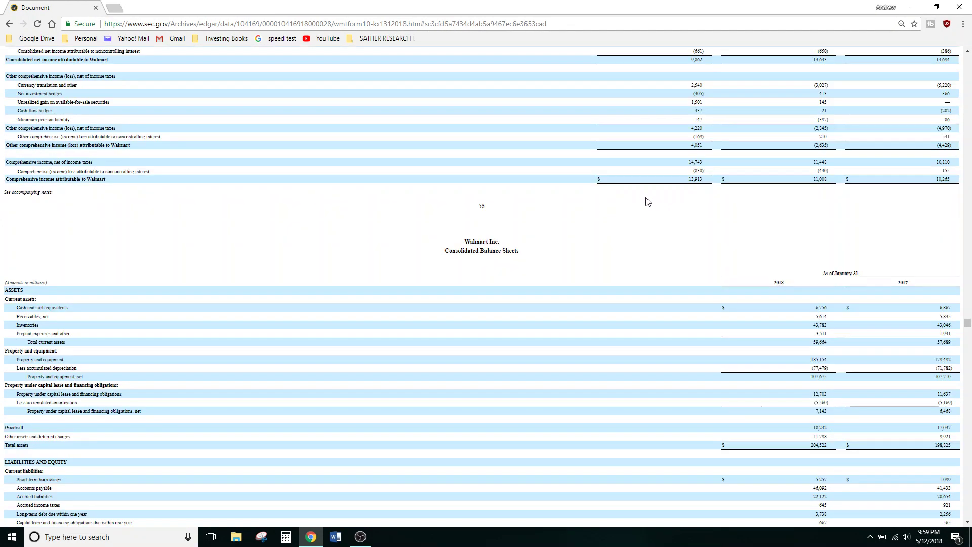
pyautogui.middleClick(651, 200)
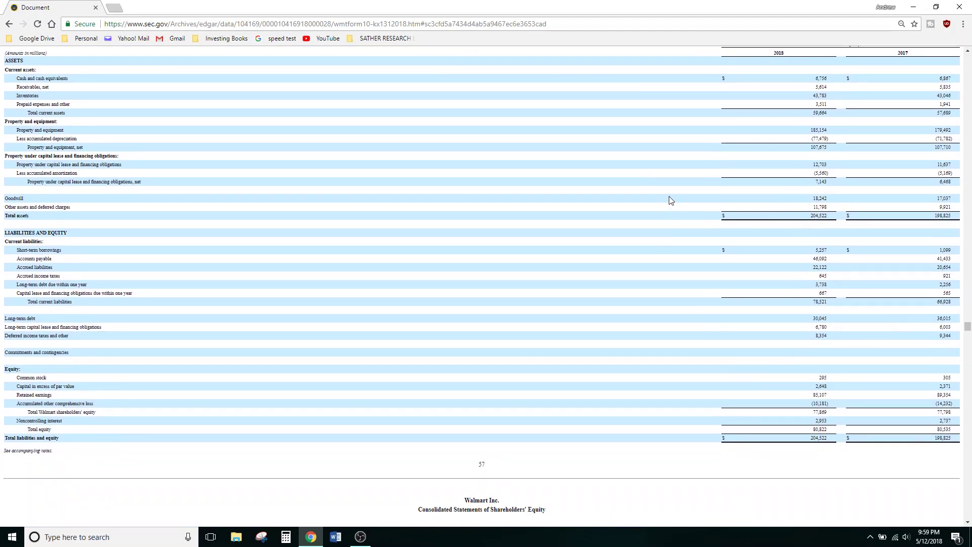
pyautogui.scroll(1, 666, 198)
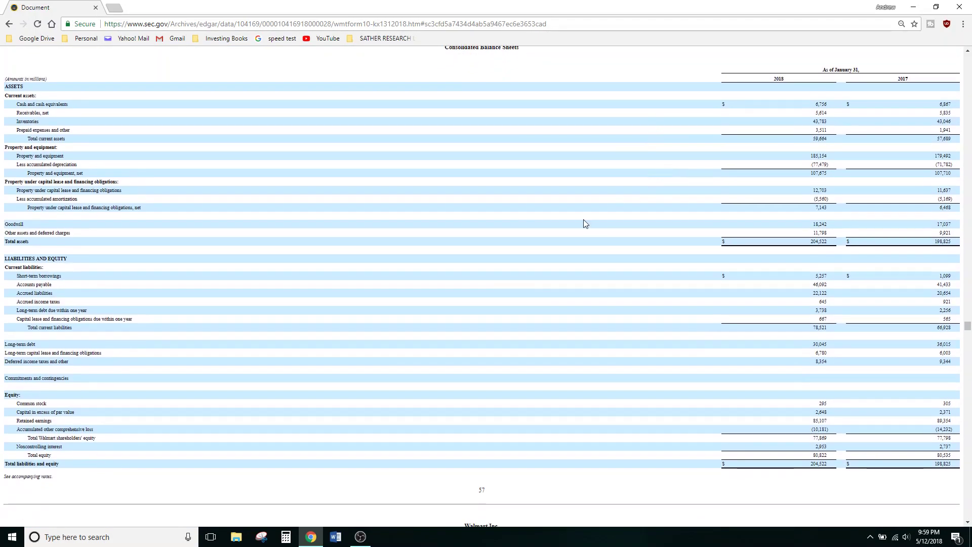
# Step: Switch to Excel and create a blank workbook
pyautogui.click(12, 536)
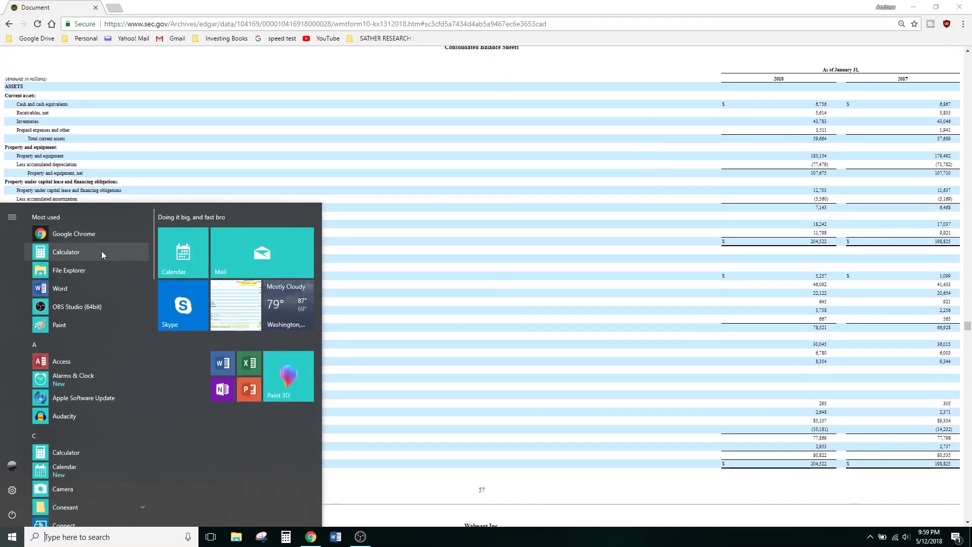
pyautogui.scroll(-3, 105, 324)
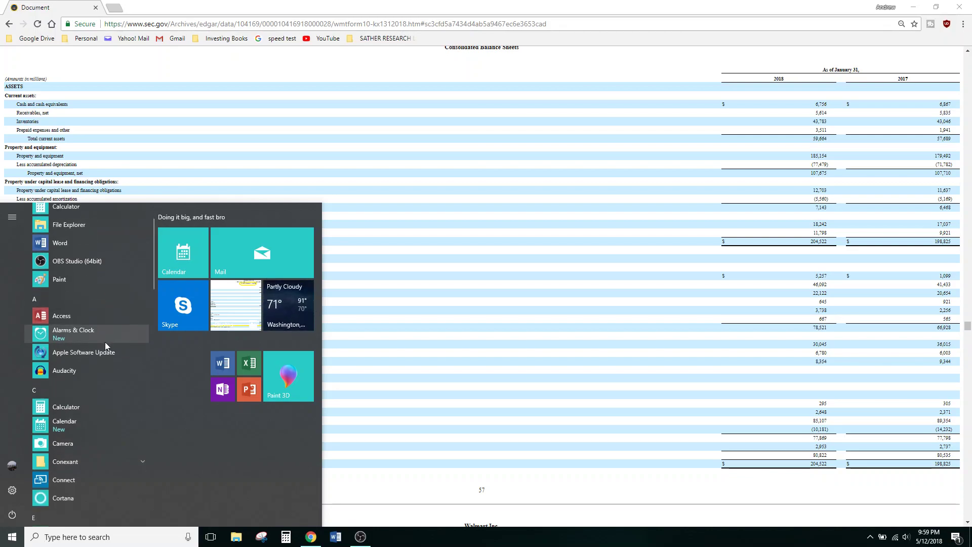
pyautogui.click(109, 434)
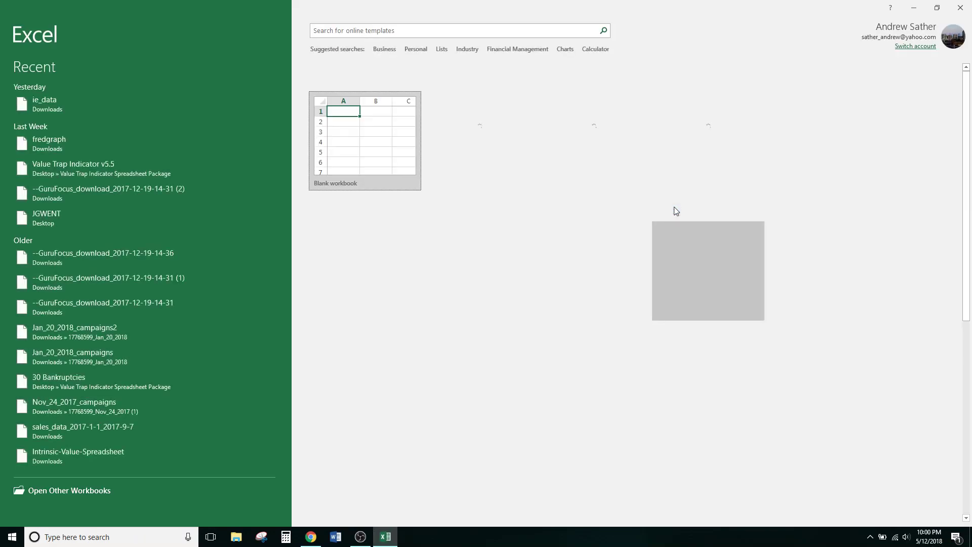
pyautogui.click(381, 133)
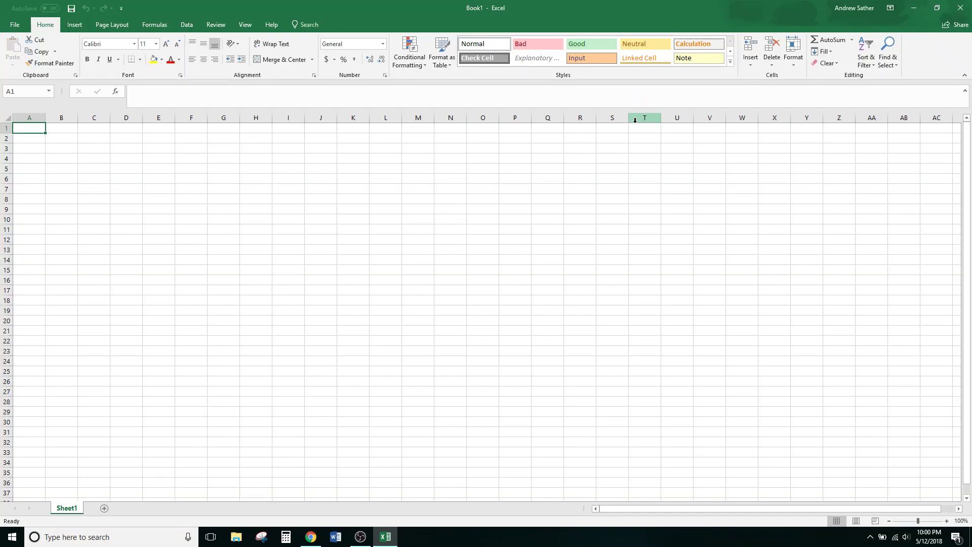
# Step: Arrange the 10-K and the blank workbook side by side, with the full balance sheet in view
pyautogui.press('super+Right')
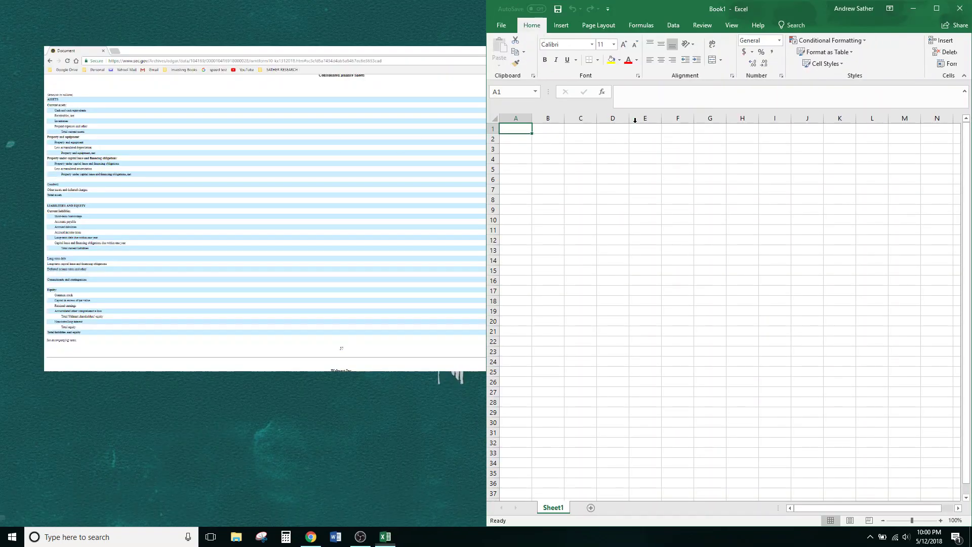
pyautogui.press('Return')
pyautogui.press('super+Up')
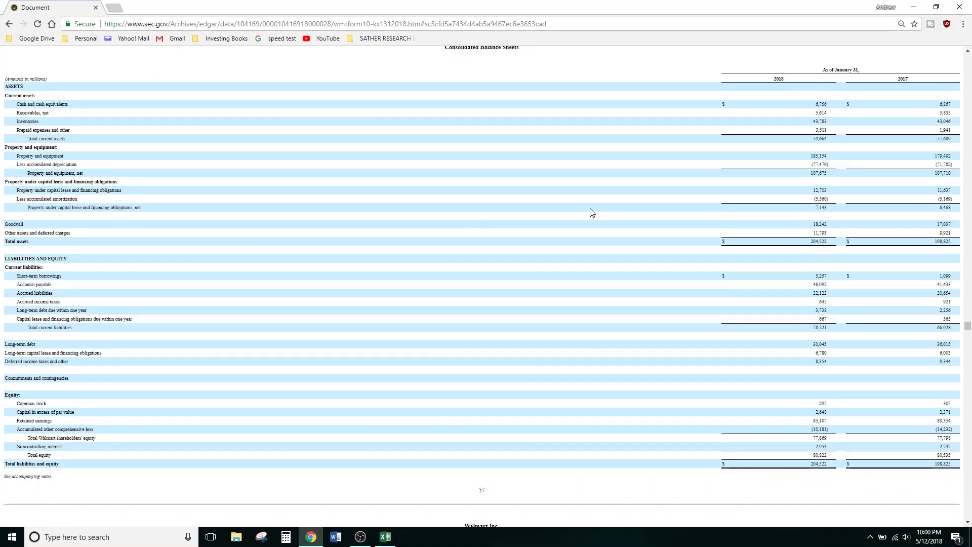
pyautogui.press('super+Left')
pyautogui.moveTo(183, 319); pyautogui.dragTo(248, 331)
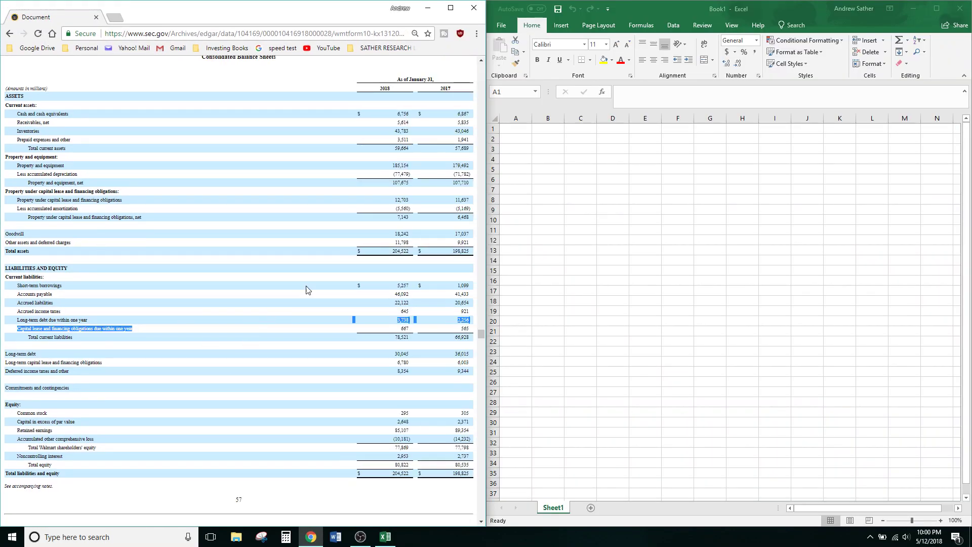
pyautogui.click(269, 252)
pyautogui.scroll(1, 436, 262)
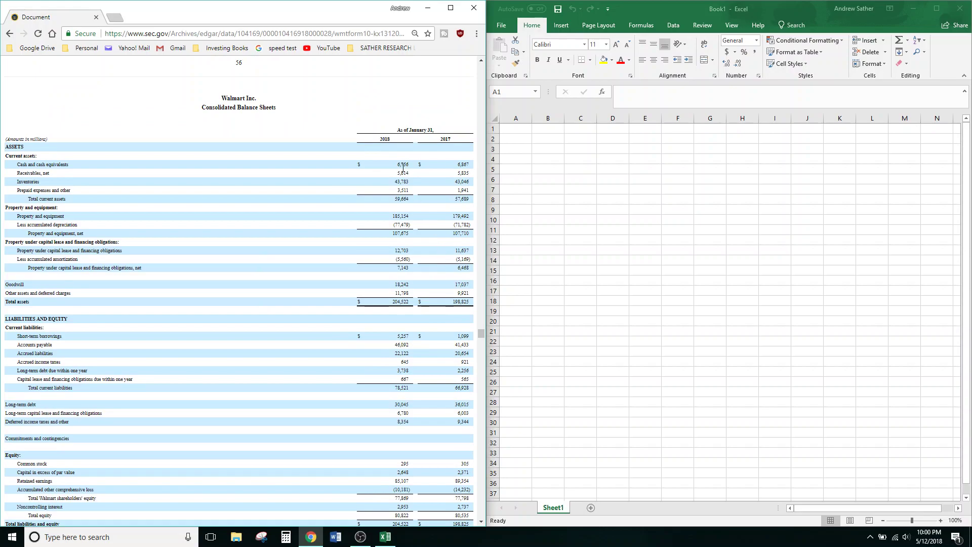
pyautogui.scroll(-1, 378, 104)
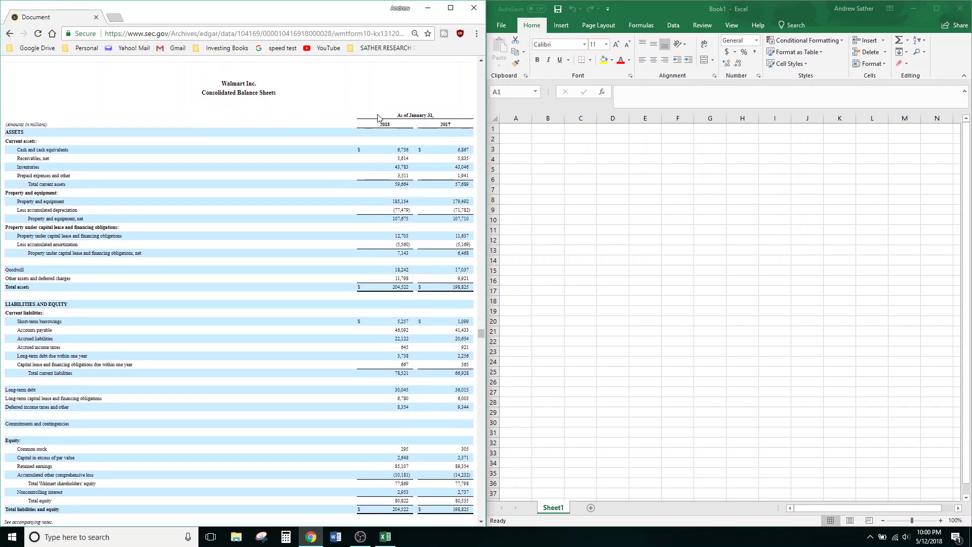
pyautogui.scroll(1, 378, 118)
pyautogui.scroll(-3, 388, 167)
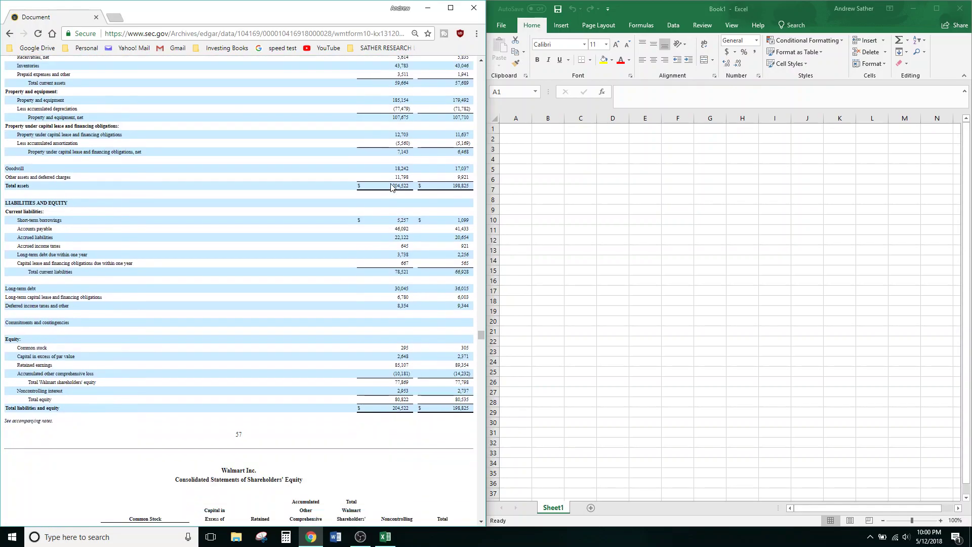
pyautogui.scroll(2, 376, 202)
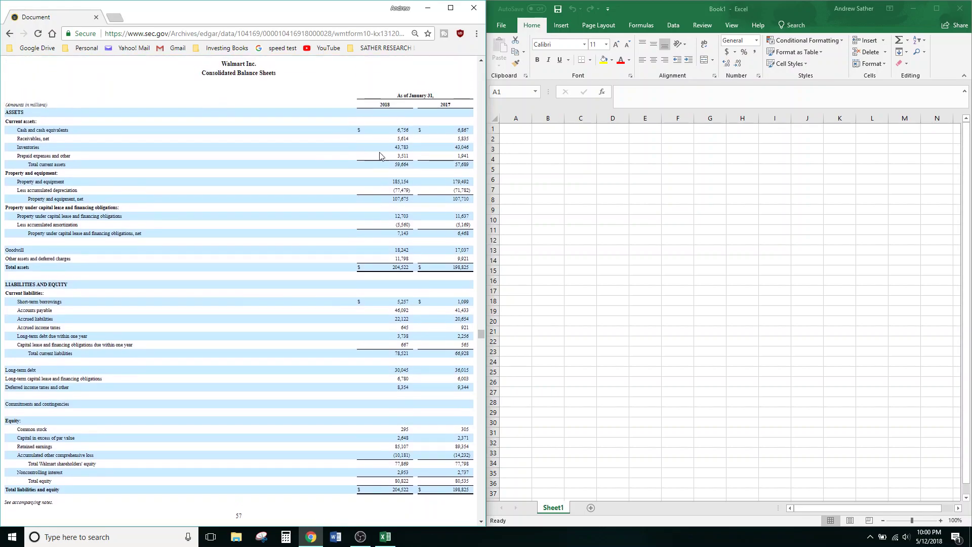
pyautogui.scroll(-1, 382, 160)
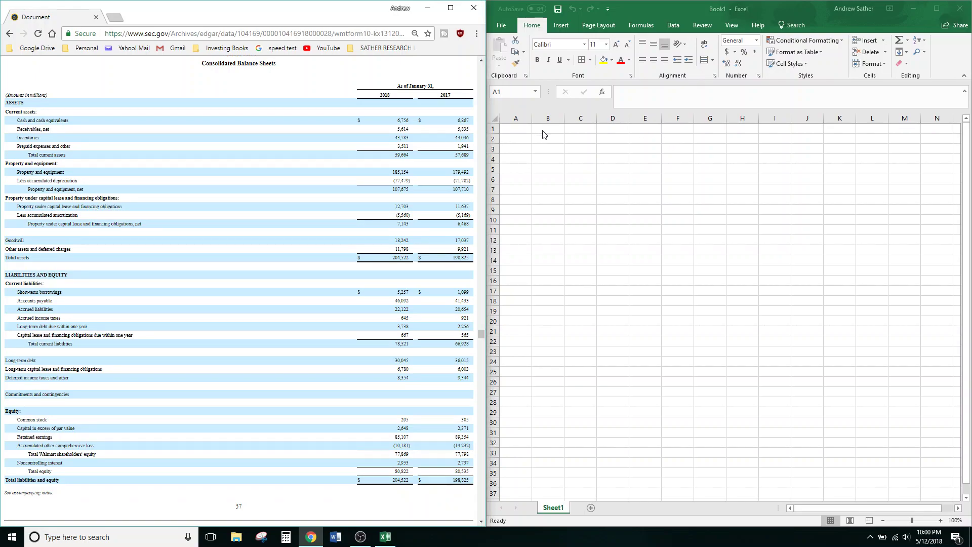
# Step: Enter the headers WMT in cell A1, 2018 in B1 and 2017 in C1
pyautogui.click(521, 130)
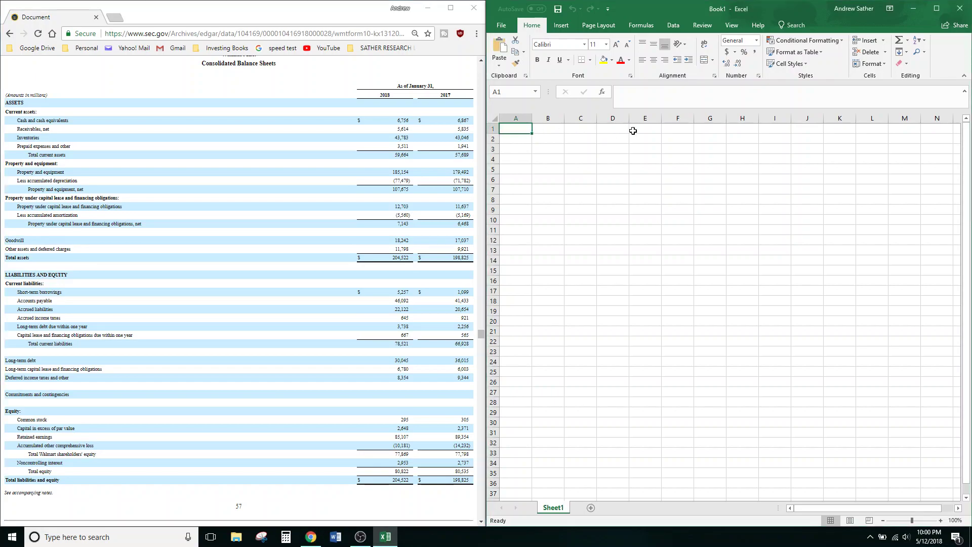
pyautogui.write('WMT')
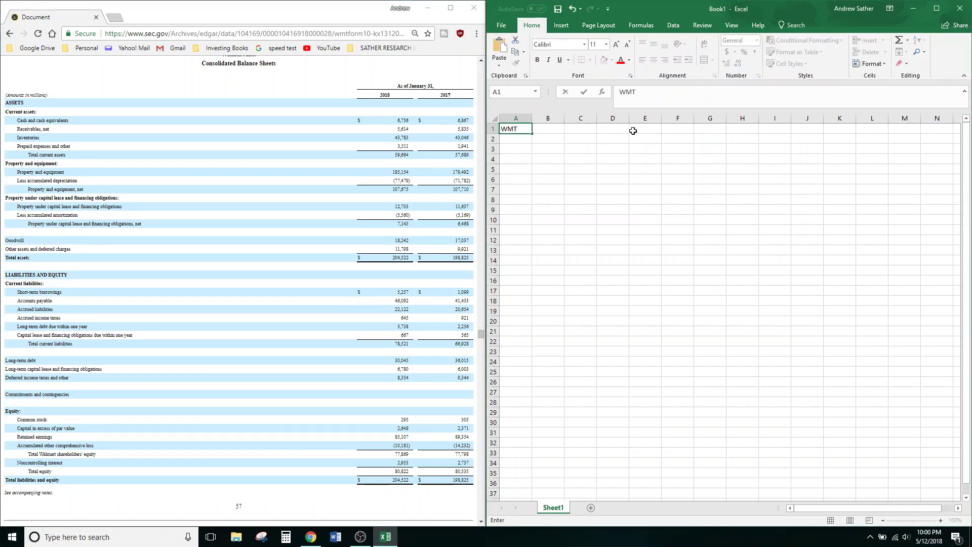
pyautogui.press('Return')
pyautogui.press('Return')
pyautogui.press('Up')
pyautogui.press('Up')
pyautogui.press('Right')
pyautogui.write('2018')
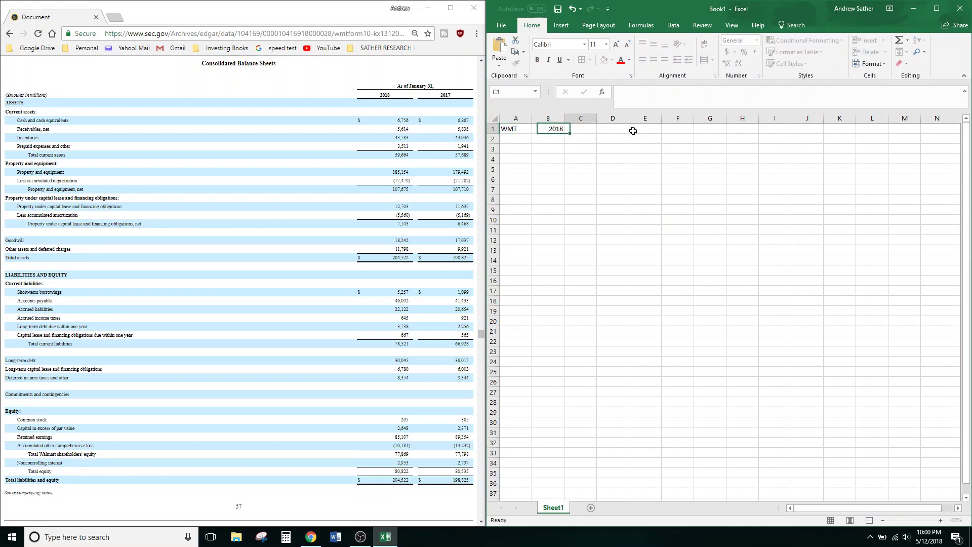
pyautogui.press('Tab')
pyautogui.write('2017')
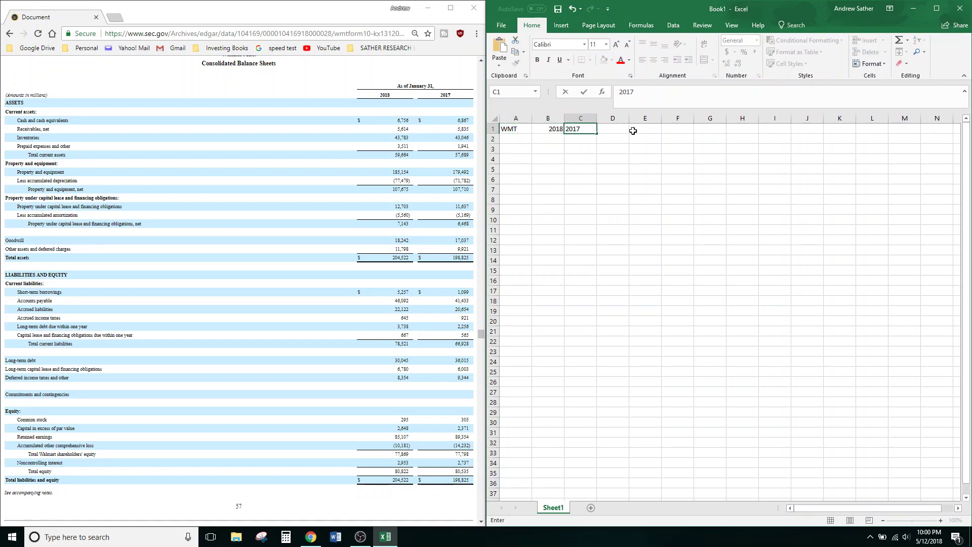
pyautogui.press('Return')
# Step: Make the ticker in cell A1 bold and change it to $WMT
pyautogui.press('Up')
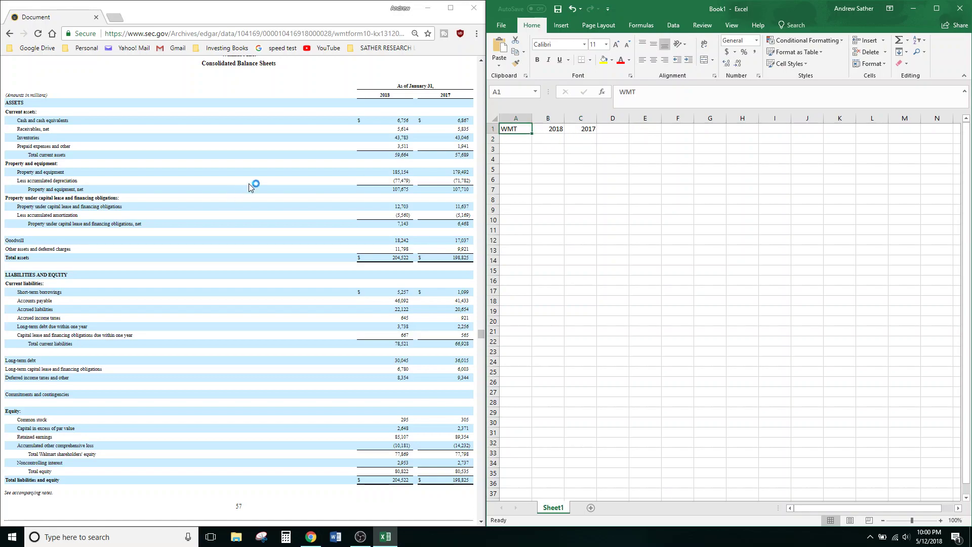
pyautogui.click(538, 60)
pyautogui.doubleClick(503, 128)
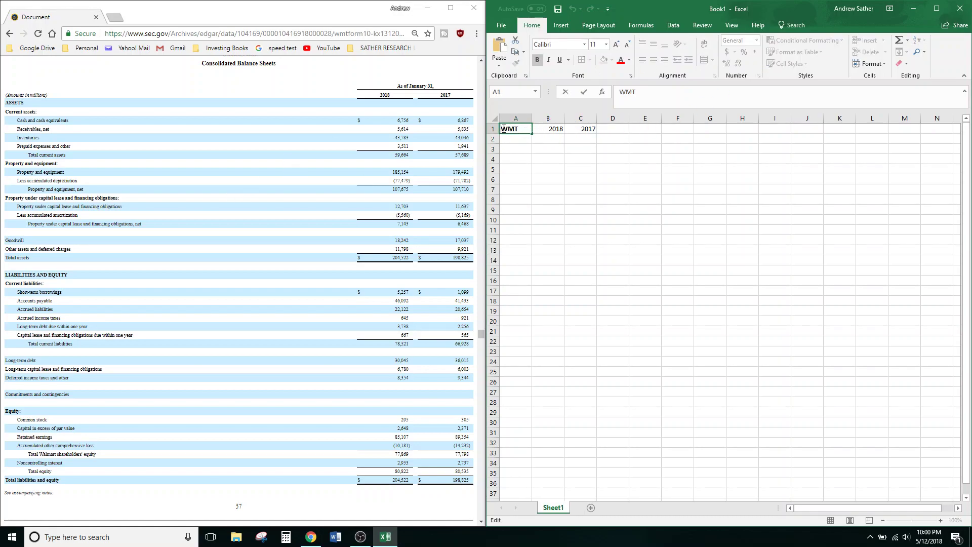
pyautogui.write('$')
# Step: Enter the row labels Total Assets in cell A3 and Total Liabilities in cell A4
pyautogui.click(518, 149)
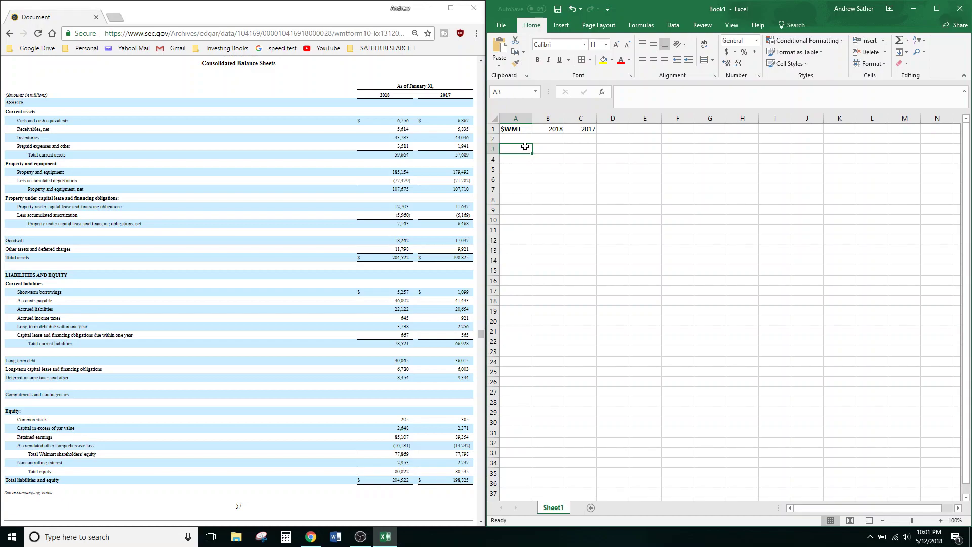
pyautogui.write('A=')
pyautogui.press('BackSpace')
pyautogui.press('BackSpace')
pyautogui.write('Total ')
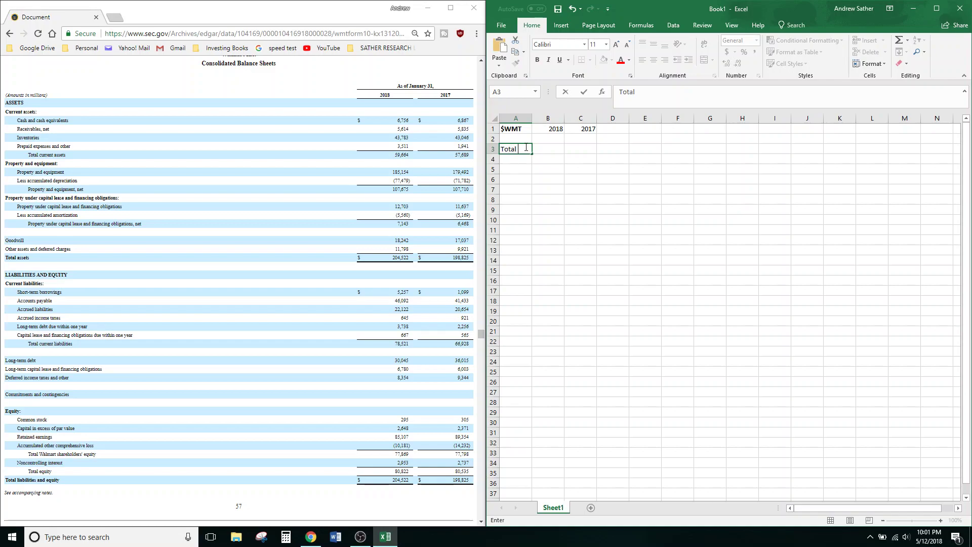
pyautogui.write('Assets')
pyautogui.press('Return')
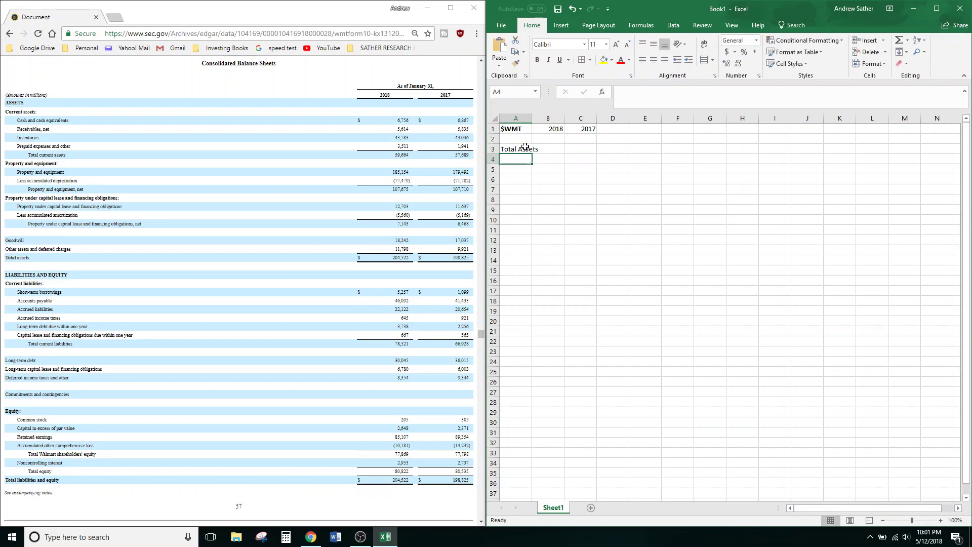
pyautogui.write('Total Libai')
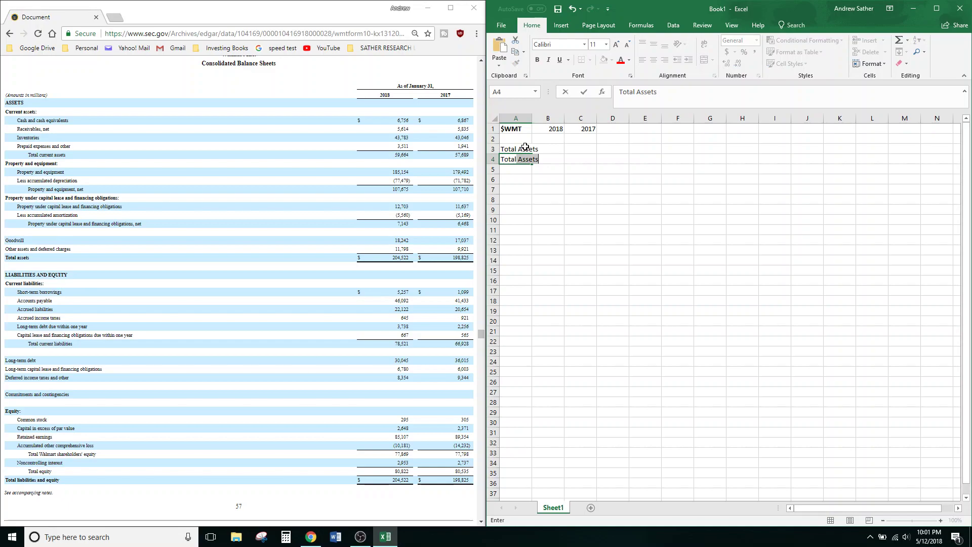
pyautogui.press('BackSpace')
pyautogui.press('BackSpace')
pyautogui.press('BackSpace')
pyautogui.write('abilities')
pyautogui.press('Return')
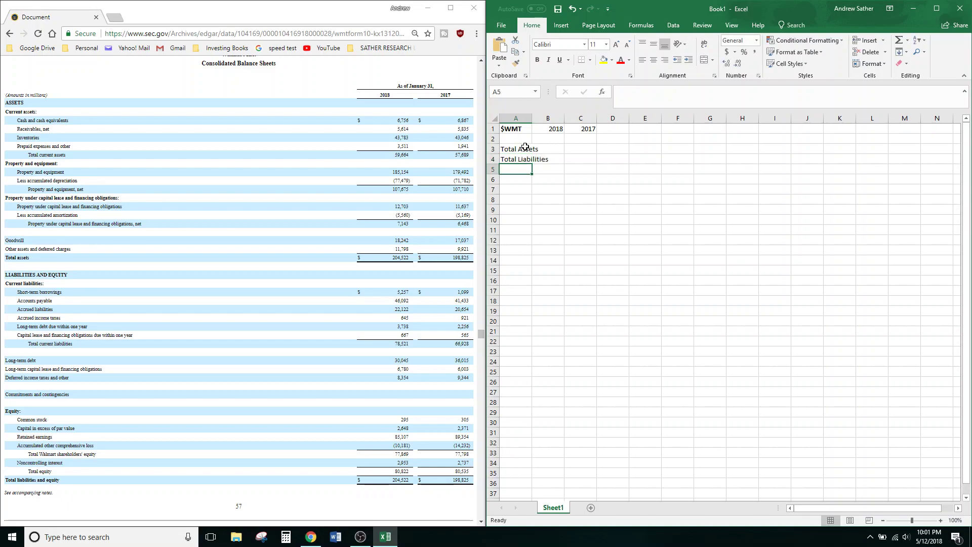
# Step: Enter the row label Shareholder's Equity in cell A5
pyautogui.write('Shareholde')
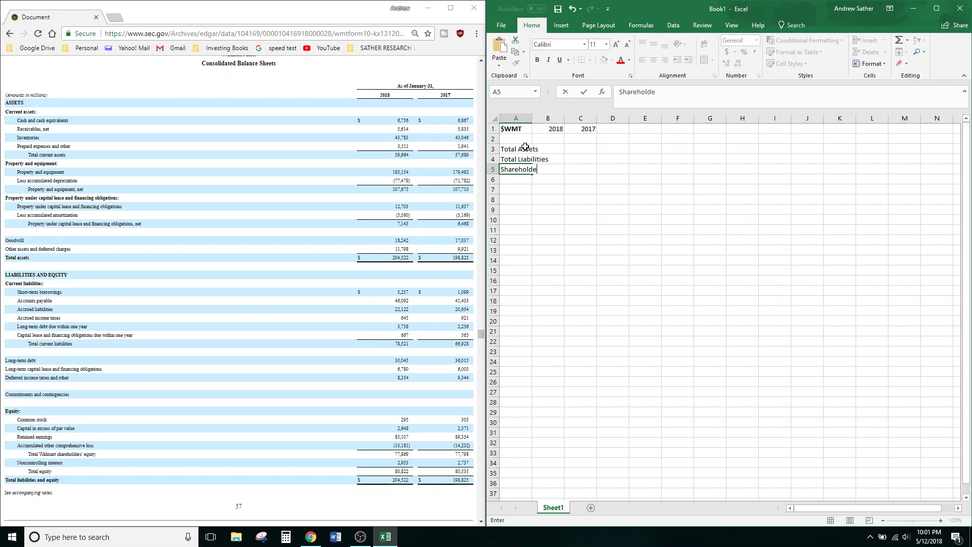
pyautogui.write("r's Equity")
pyautogui.press('Return')
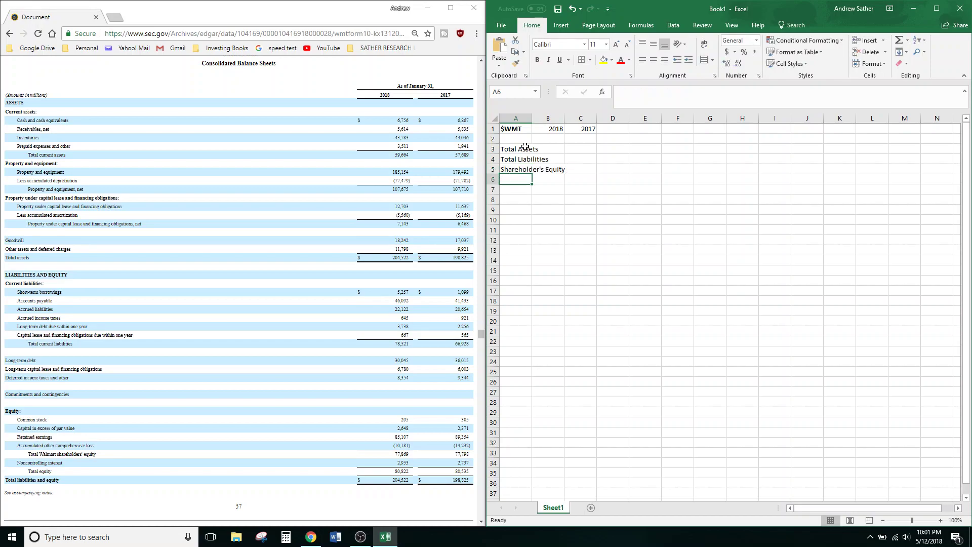
# Step: Switch to the 10-K document and enlarge its window to full screen with the balance sheet in view
pyautogui.click(238, 246)
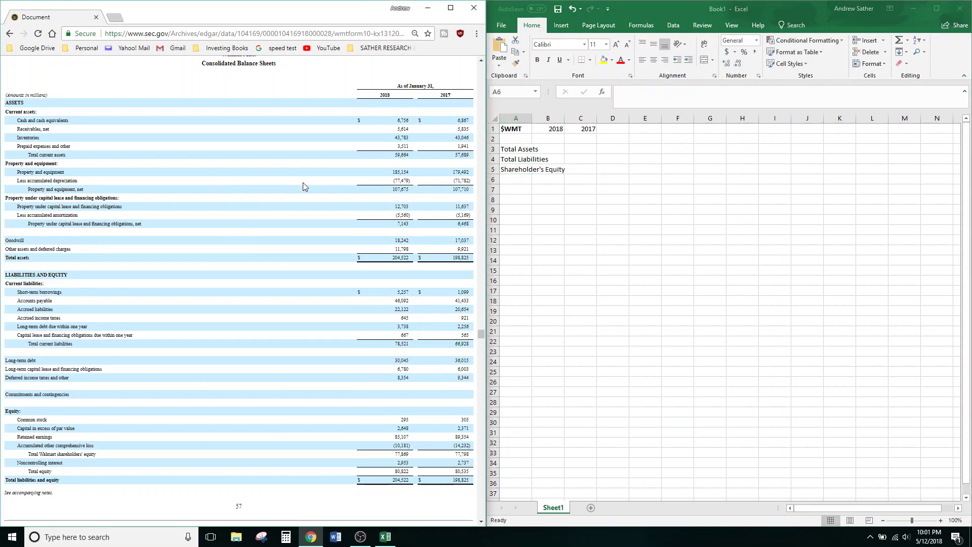
pyautogui.click(456, 8)
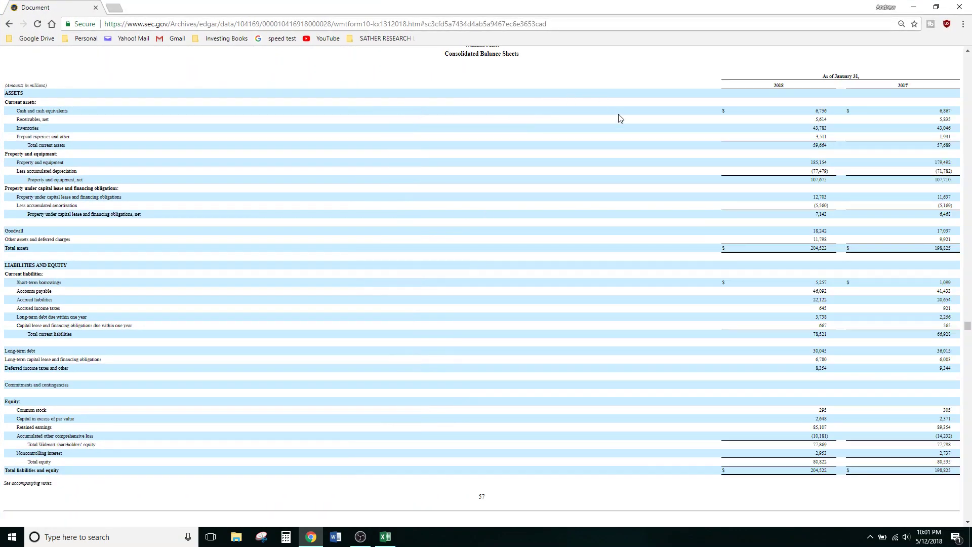
pyautogui.scroll(-1, 638, 167)
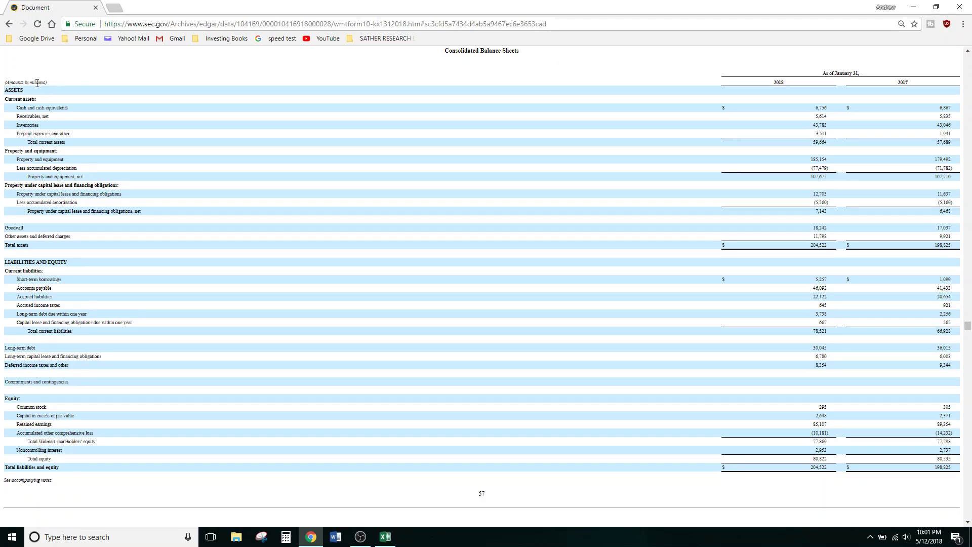
# Step: Examine the current assets items: cash and cash equivalents, receivables, inventories, prepaid expenses and total current assets
pyautogui.moveTo(4, 99); pyautogui.dragTo(46, 102)
pyautogui.click(40, 109)
pyautogui.moveTo(31, 141); pyautogui.dragTo(71, 144)
pyautogui.click(47, 117)
pyautogui.moveTo(18, 109)
pyautogui.mouseDown()
pyautogui.moveTo(64, 109)
pyautogui.moveTo(17, 108)
pyautogui.mouseUp()
pyautogui.click(102, 111)
pyautogui.click(54, 122)
pyautogui.tripleClick(29, 118)
pyautogui.click(91, 127)
pyautogui.doubleClick(30, 125)
pyautogui.click(58, 127)
pyautogui.tripleClick(53, 132)
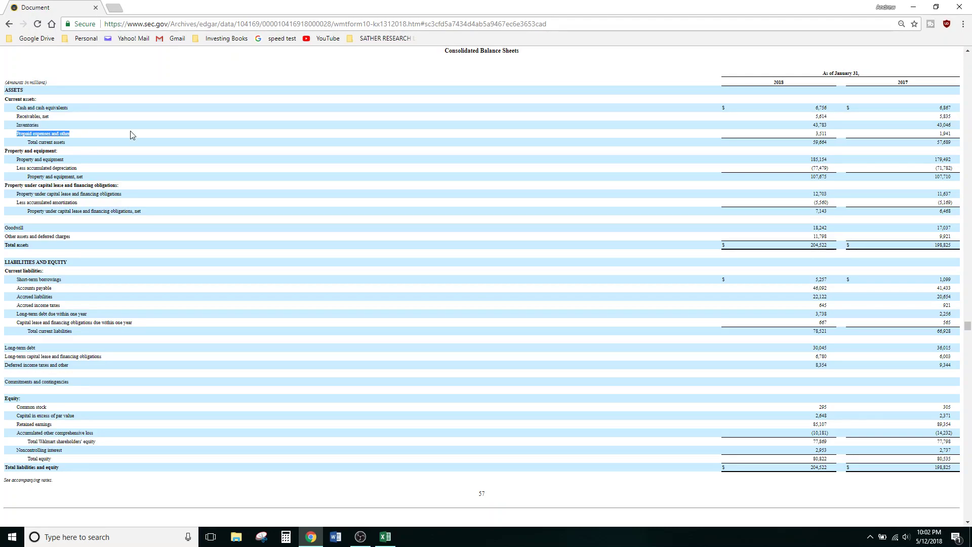
pyautogui.click(164, 125)
pyautogui.tripleClick(18, 133)
pyautogui.click(20, 116)
pyautogui.moveTo(19, 113); pyautogui.dragTo(47, 116)
pyautogui.click(91, 121)
# Step: Examine the property and equipment section, including the less accumulated depreciation line
pyautogui.moveTo(16, 159); pyautogui.dragTo(71, 160)
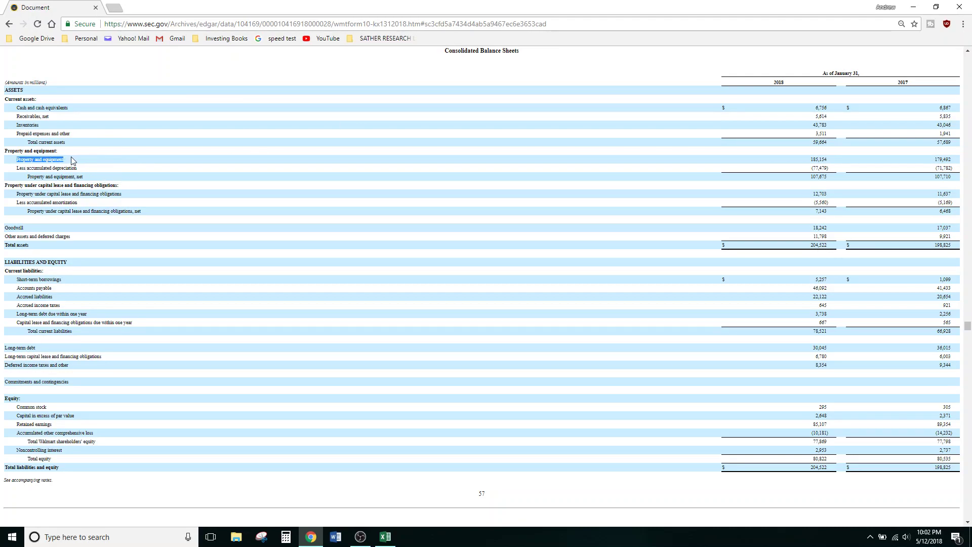
pyautogui.click(102, 156)
pyautogui.moveTo(5, 150); pyautogui.dragTo(709, 168)
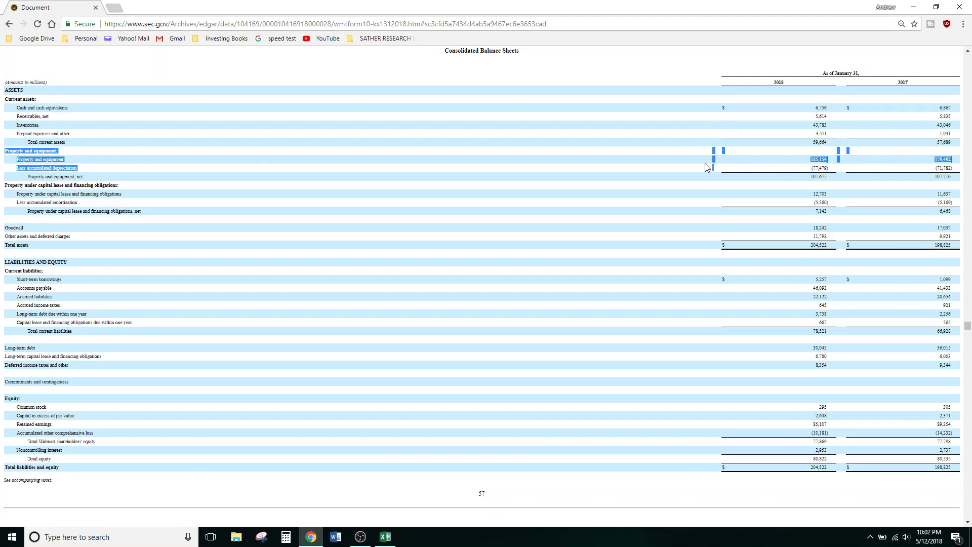
pyautogui.click(25, 150)
pyautogui.moveTo(28, 158); pyautogui.dragTo(142, 161)
pyautogui.click(141, 161)
pyautogui.moveTo(15, 168); pyautogui.dragTo(97, 169)
pyautogui.click(143, 168)
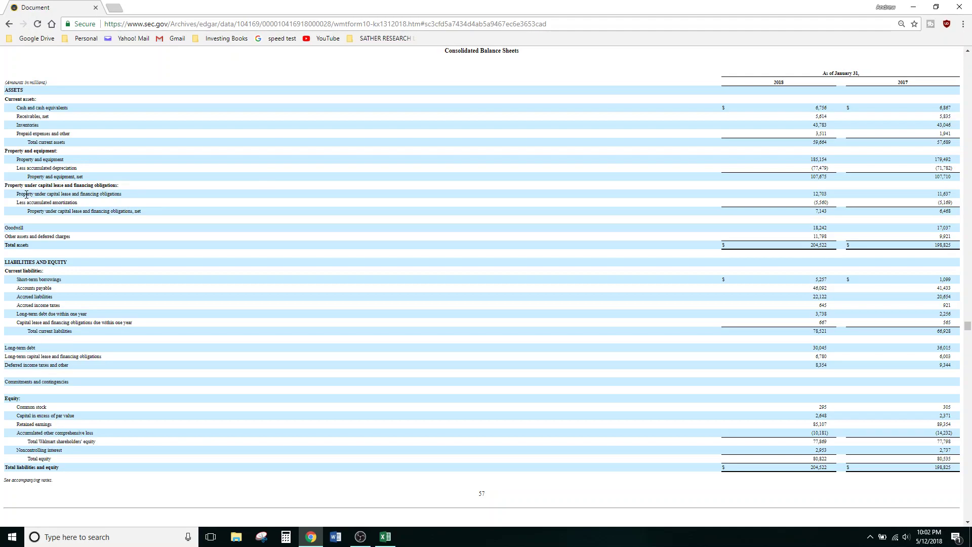
# Step: Examine the property under capital lease and financing obligations, including the net line and its 2018 amounts
pyautogui.tripleClick(42, 195)
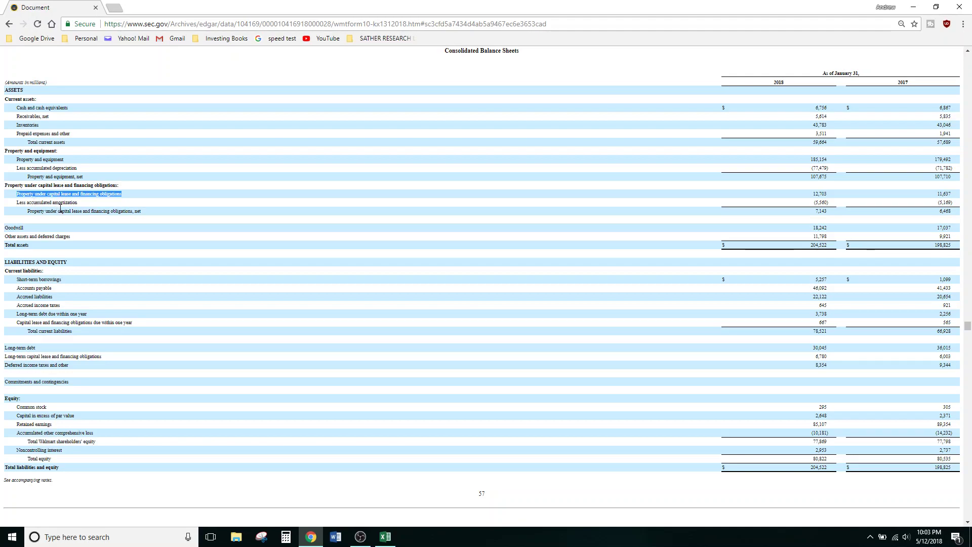
pyautogui.moveTo(31, 212); pyautogui.dragTo(147, 213)
pyautogui.click(161, 212)
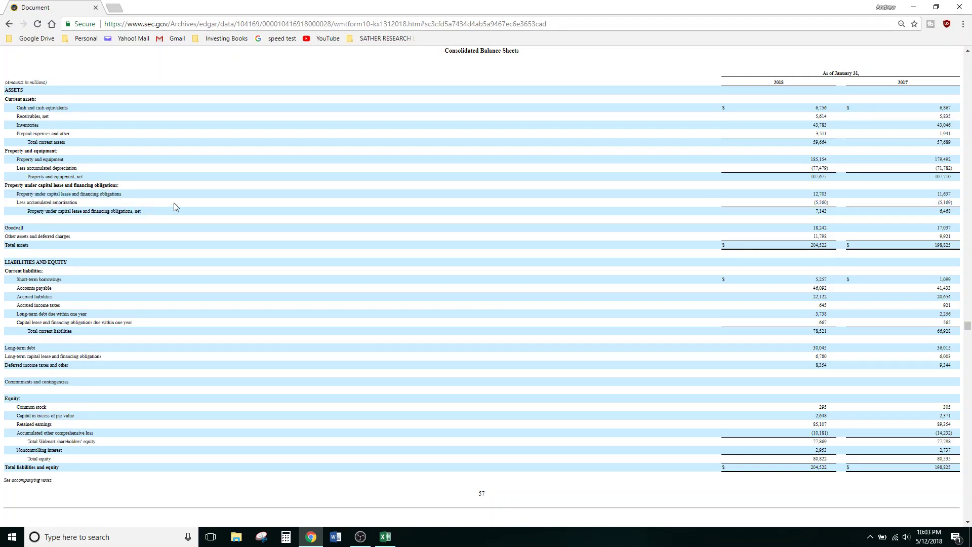
pyautogui.moveTo(816, 198); pyautogui.dragTo(835, 216)
pyautogui.click(837, 215)
# Step: Search the 10-K for "goodwill" and advance to the Goodwill and Other Acquired Intangible Assets note
pyautogui.moveTo(5, 229); pyautogui.dragTo(739, 233)
pyautogui.click(120, 226)
pyautogui.hotkey('ctrl', 'f')
pyautogui.write('goo')
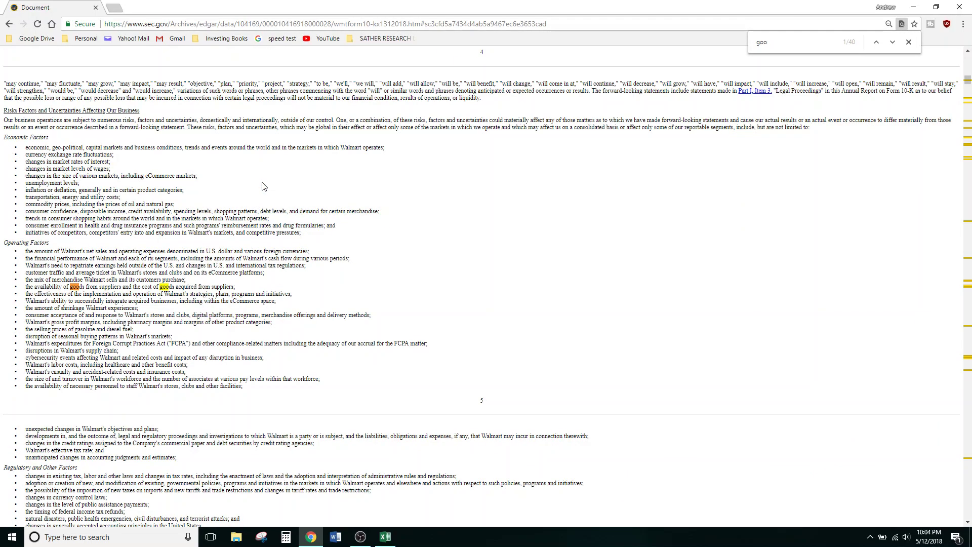
pyautogui.write('dwill')
pyautogui.press('Return')
pyautogui.press('Return')
pyautogui.press('Return')
pyautogui.press('Return')
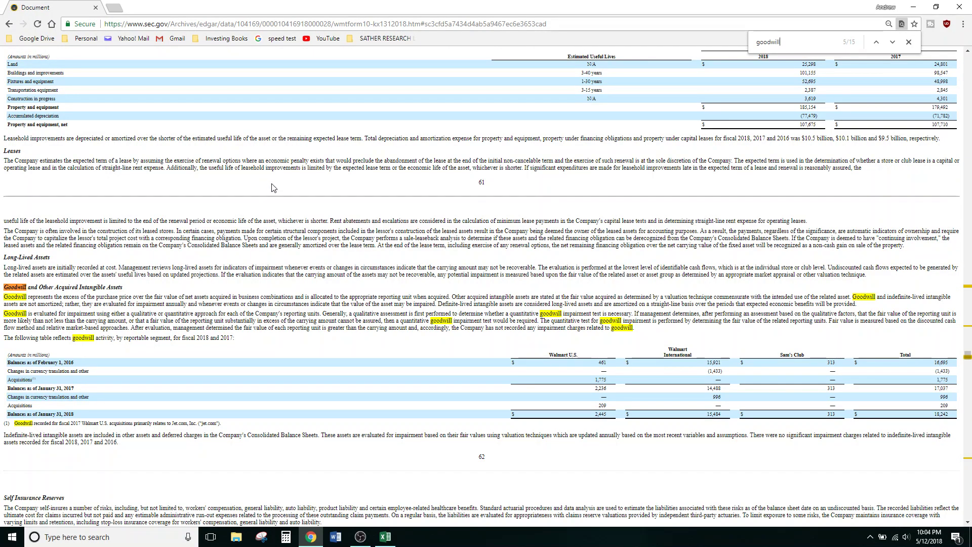
# Step: Read the definition of goodwill in the Goodwill and Other Acquired Intangible Assets note
pyautogui.scroll(-1, 315, 226)
pyautogui.scroll(-1, 316, 225)
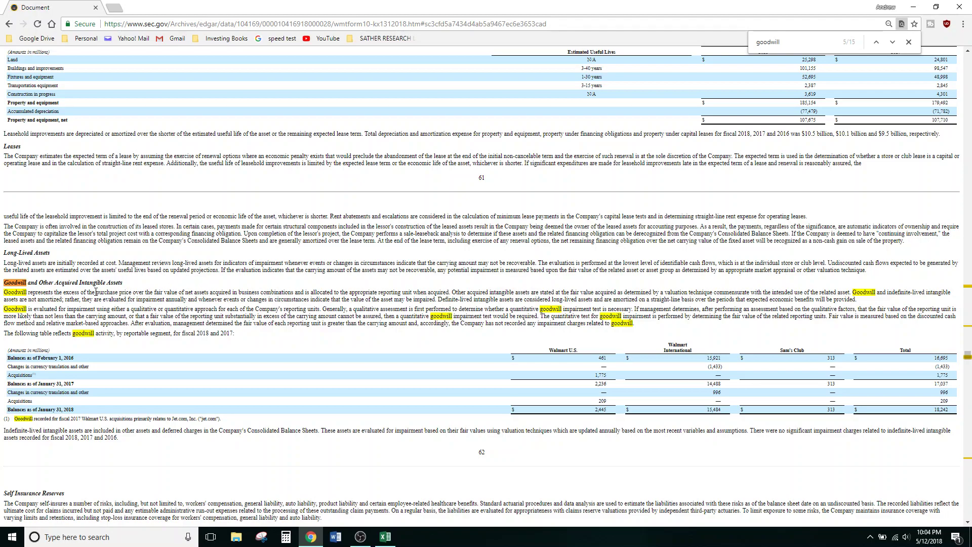
pyautogui.moveTo(96, 292); pyautogui.dragTo(164, 292)
pyautogui.click(177, 292)
pyautogui.scroll(-1, 383, 282)
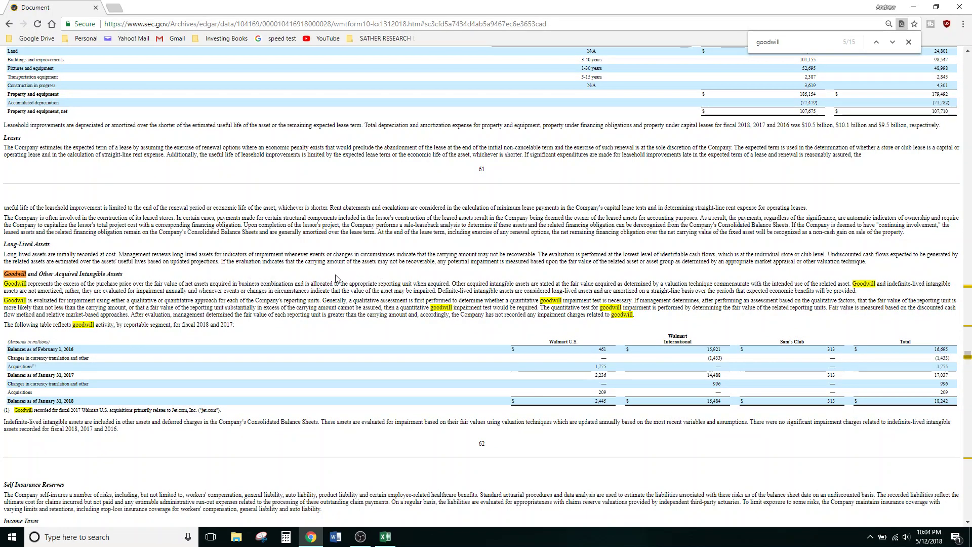
# Step: Step through the remaining "goodwill" matches in the 10-K until the search returns to the first match
pyautogui.click(892, 43)
pyautogui.click(891, 44)
pyautogui.click(892, 43)
pyautogui.click(892, 44)
pyautogui.click(892, 43)
pyautogui.click(892, 43)
pyautogui.click(892, 43)
pyautogui.click(892, 43)
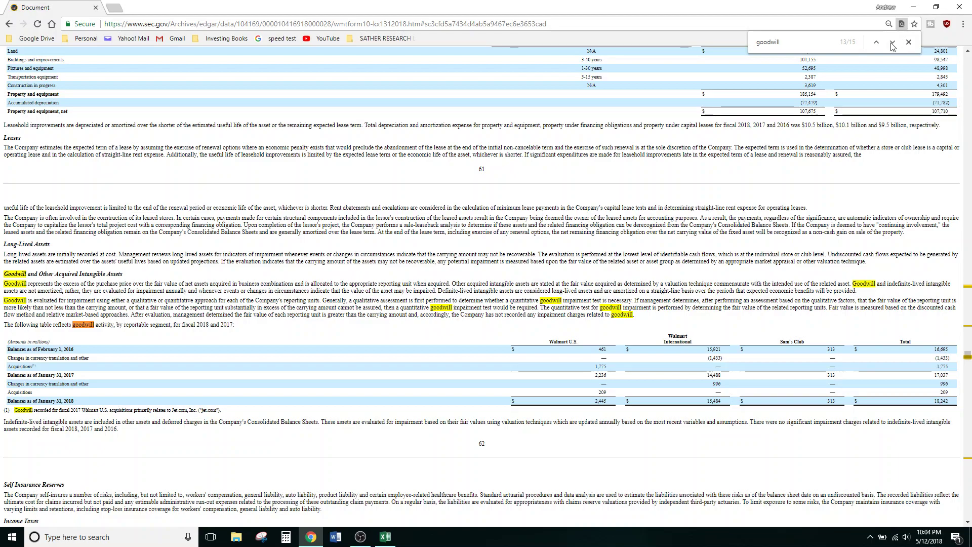
pyautogui.click(892, 44)
pyautogui.click(891, 43)
pyautogui.click(891, 43)
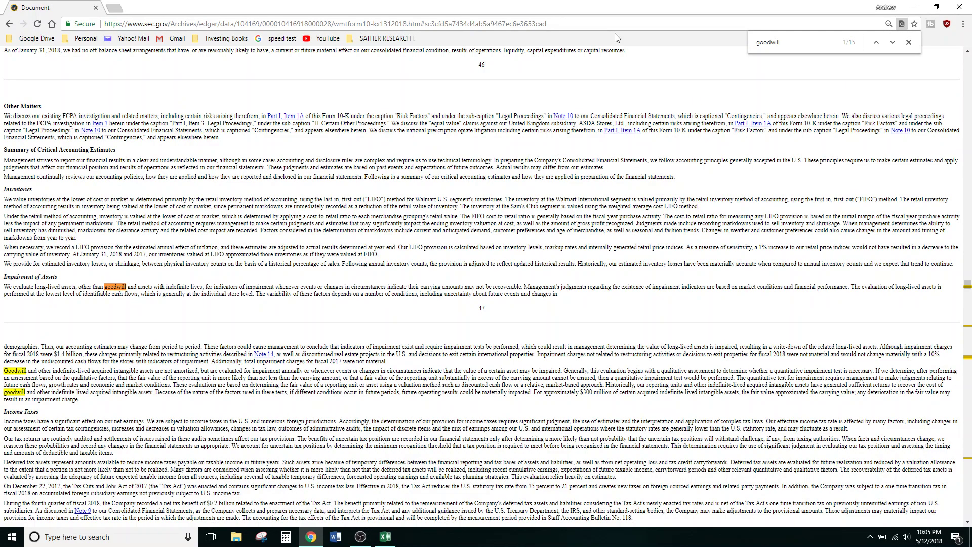
# Step: Search the 10-K for "consolidated balance sheet" and go to the Consolidated Balance Sheets table
pyautogui.doubleClick(795, 47)
pyautogui.write('consolidate')
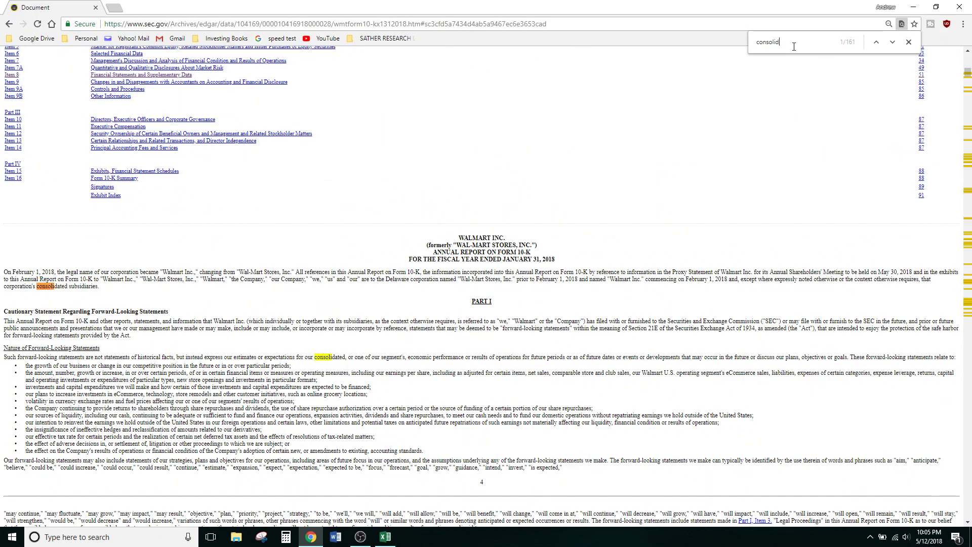
pyautogui.write('d balance sheet')
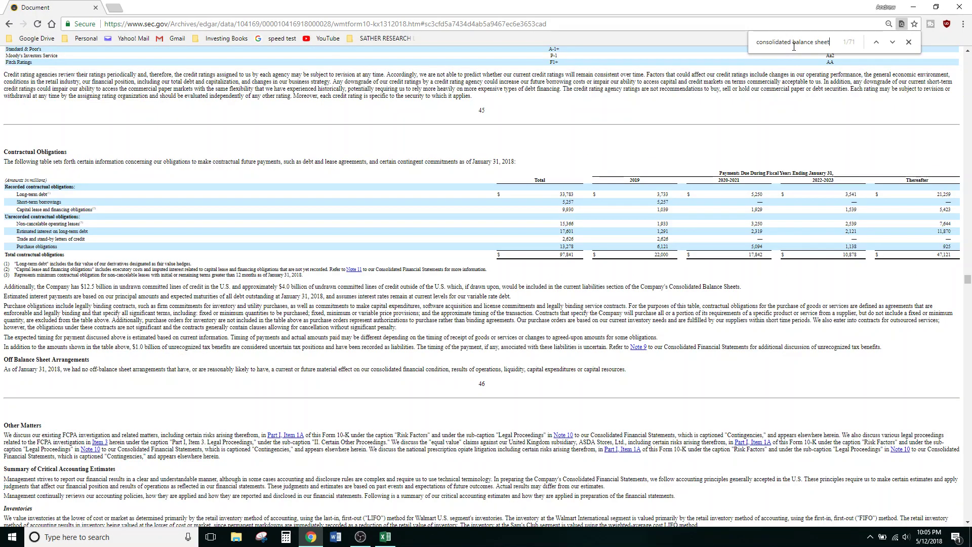
pyautogui.press('Return')
pyautogui.press('Return')
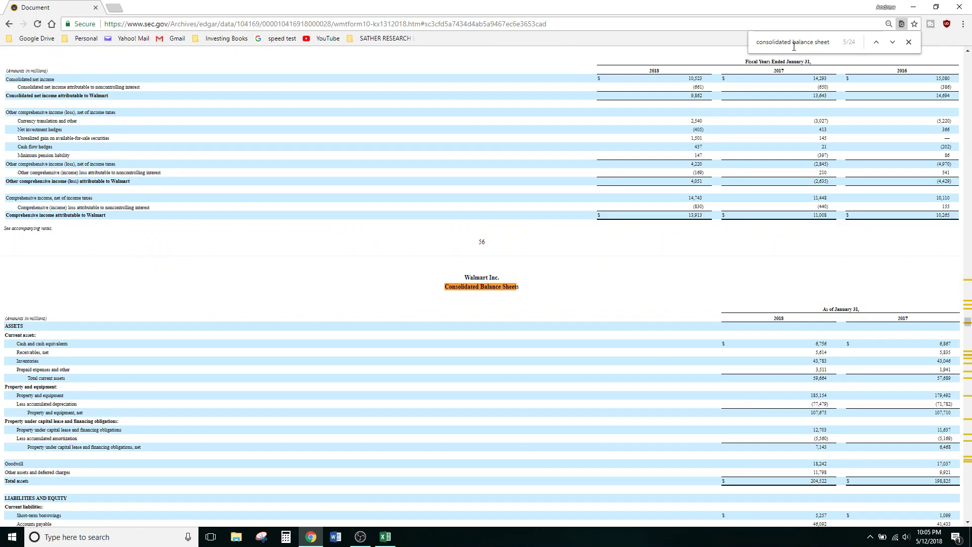
pyautogui.scroll(-4, 221, 310)
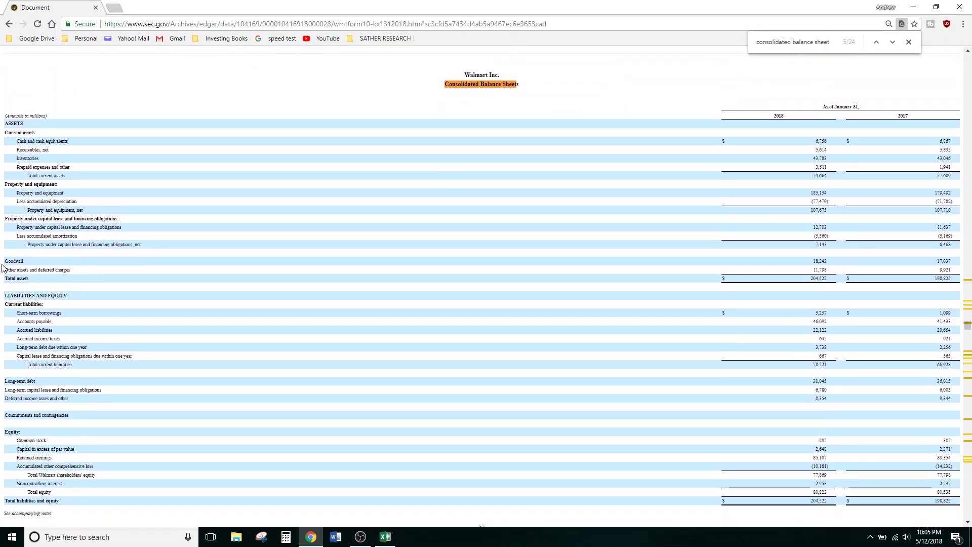
# Step: Examine the total assets row and the current liabilities items from short-term borrowings to capital lease obligations due within one year
pyautogui.moveTo(2, 280); pyautogui.dragTo(39, 275)
pyautogui.click(50, 282)
pyautogui.scroll(-1, 50, 238)
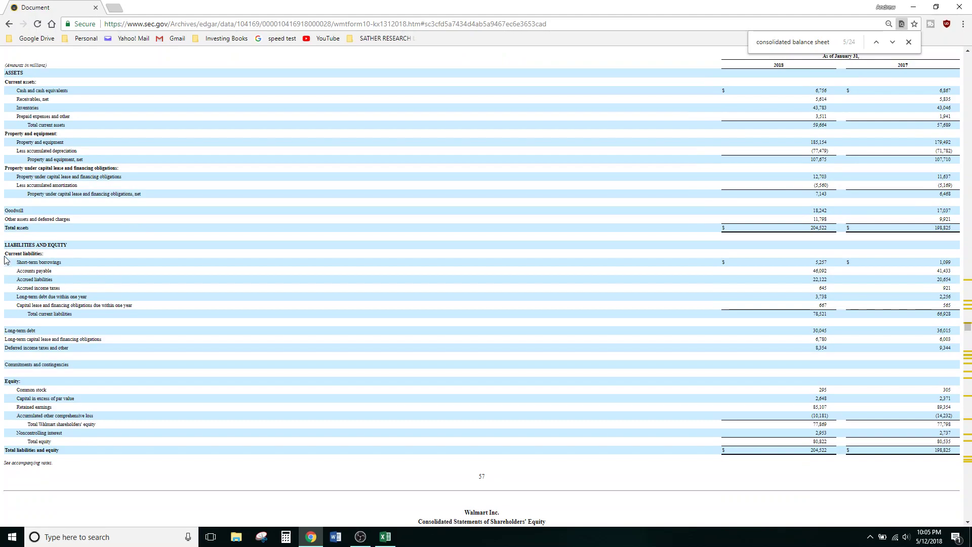
pyautogui.middleClick(197, 171)
pyautogui.middleClick(197, 172)
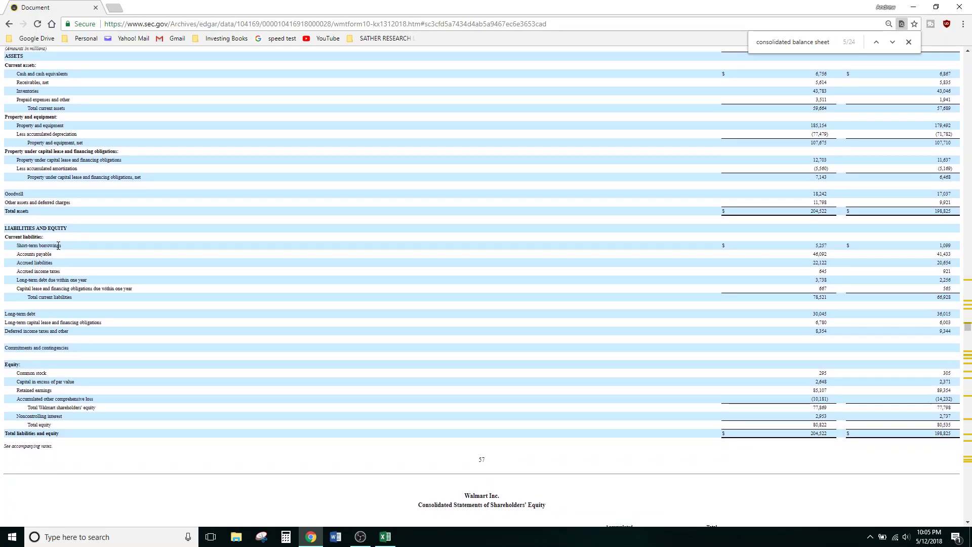
pyautogui.moveTo(19, 245); pyautogui.dragTo(137, 294)
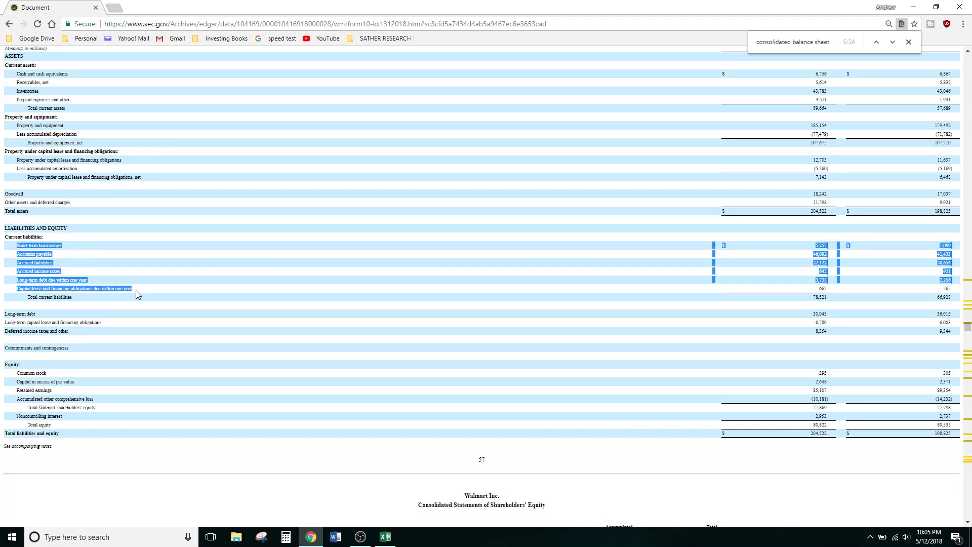
pyautogui.click(149, 254)
pyautogui.middleClick(154, 242)
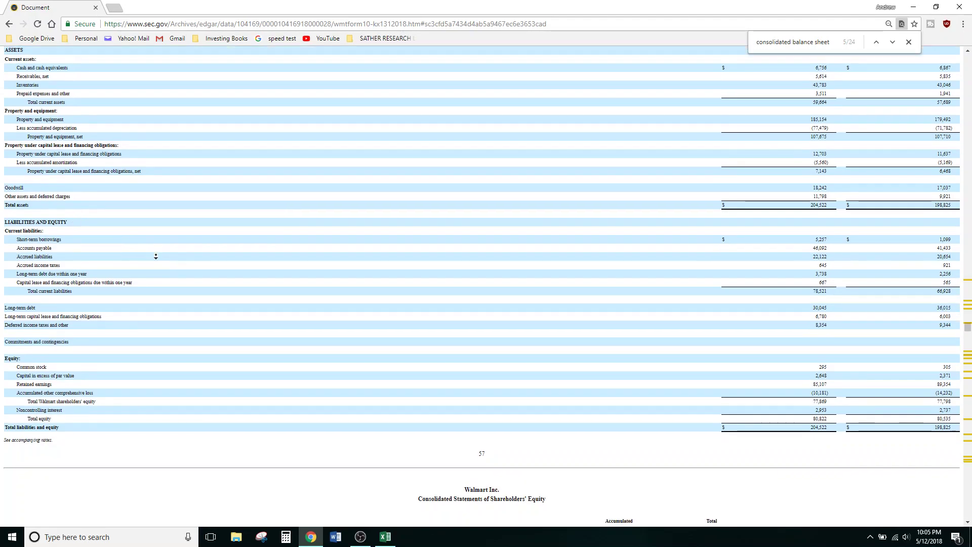
pyautogui.middleClick(156, 256)
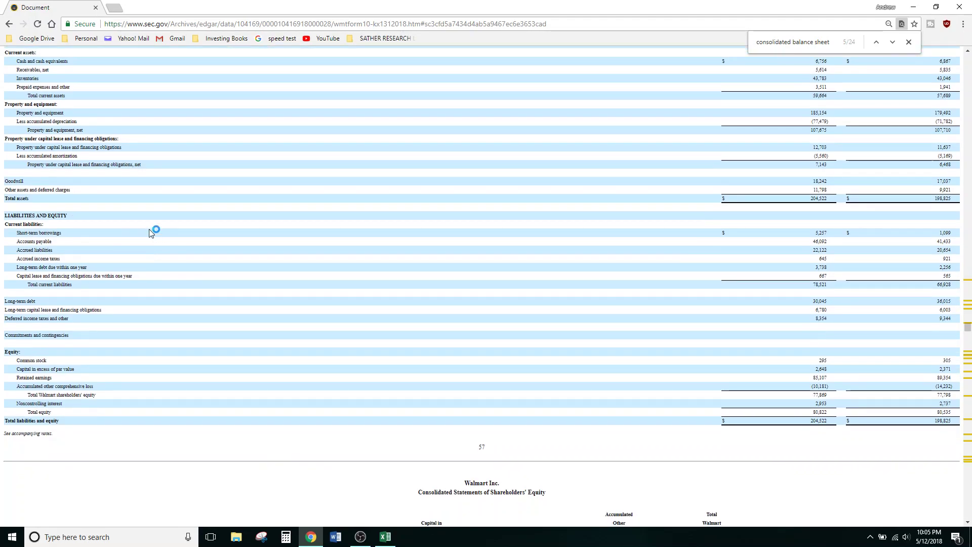
# Step: Examine short-term borrowings and accounts payable, comparing payables with the receivables line under current assets
pyautogui.tripleClick(52, 232)
pyautogui.click(72, 236)
pyautogui.tripleClick(50, 241)
pyautogui.click(72, 242)
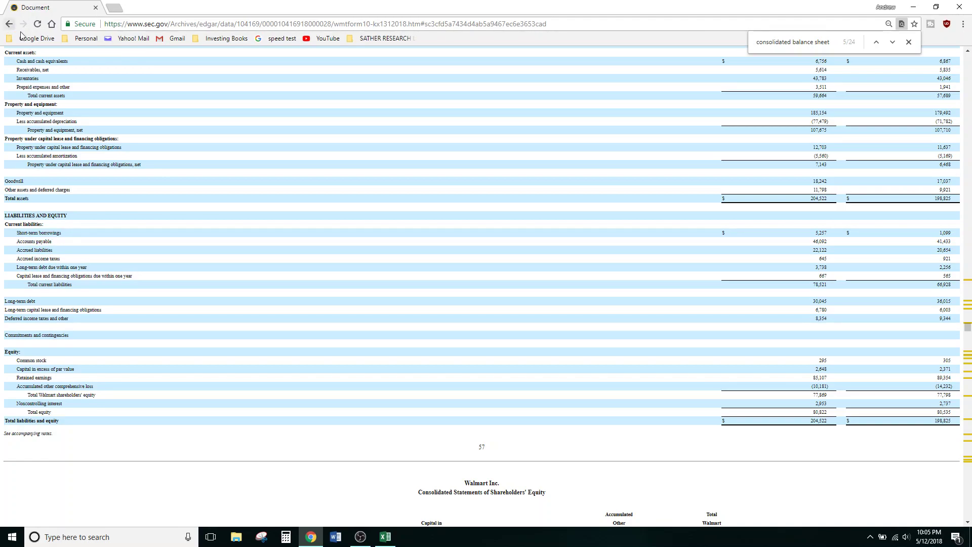
pyautogui.tripleClick(35, 69)
pyautogui.click(218, 196)
pyautogui.middleClick(280, 139)
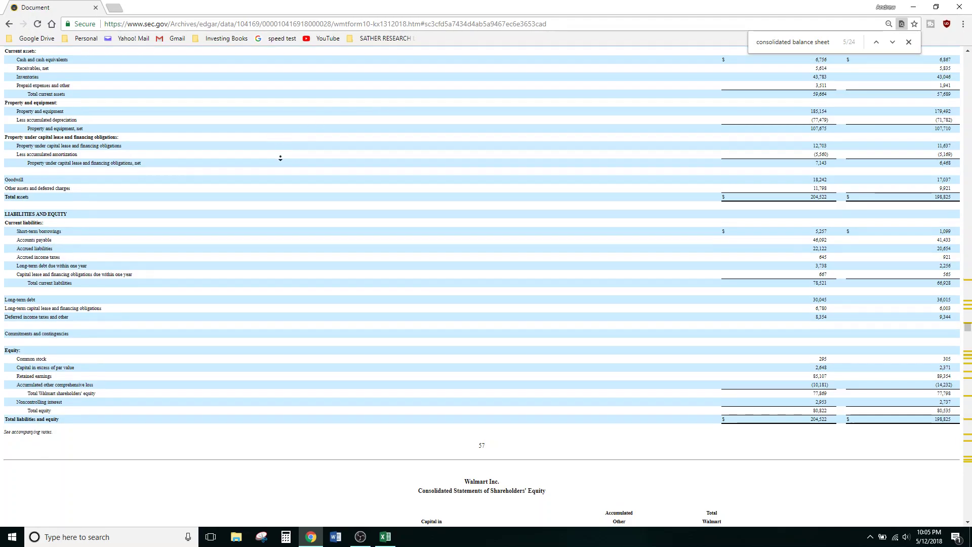
pyautogui.middleClick(278, 163)
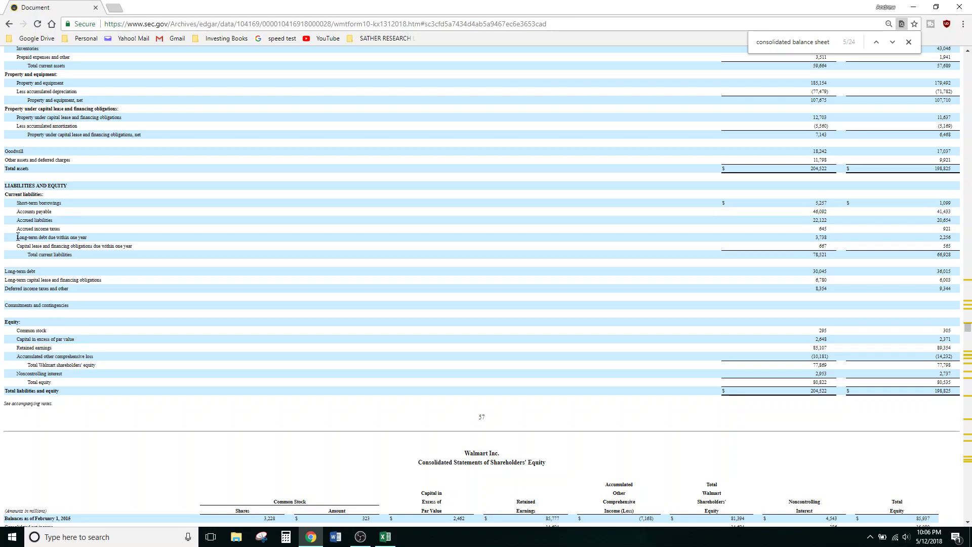
# Step: Examine the accrued liabilities and accrued income taxes lines under current liabilities
pyautogui.moveTo(20, 229); pyautogui.dragTo(76, 223)
pyautogui.click(69, 231)
pyautogui.moveTo(16, 221); pyautogui.dragTo(68, 232)
pyautogui.click(68, 232)
pyautogui.middleClick(100, 217)
pyautogui.click(105, 221)
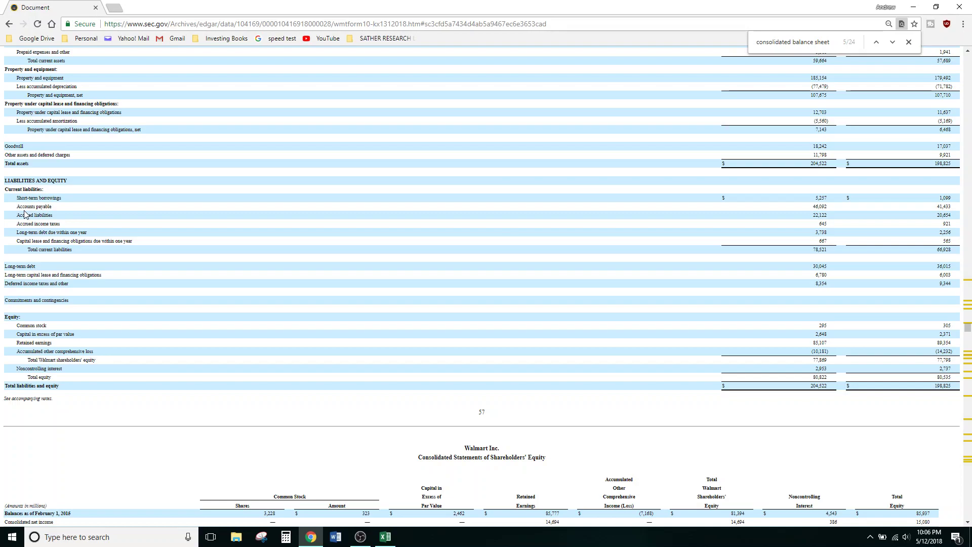
# Step: Search the 10-K for "accrued"
pyautogui.hotkey('ctrl', 'f')
pyautogui.write('acc')
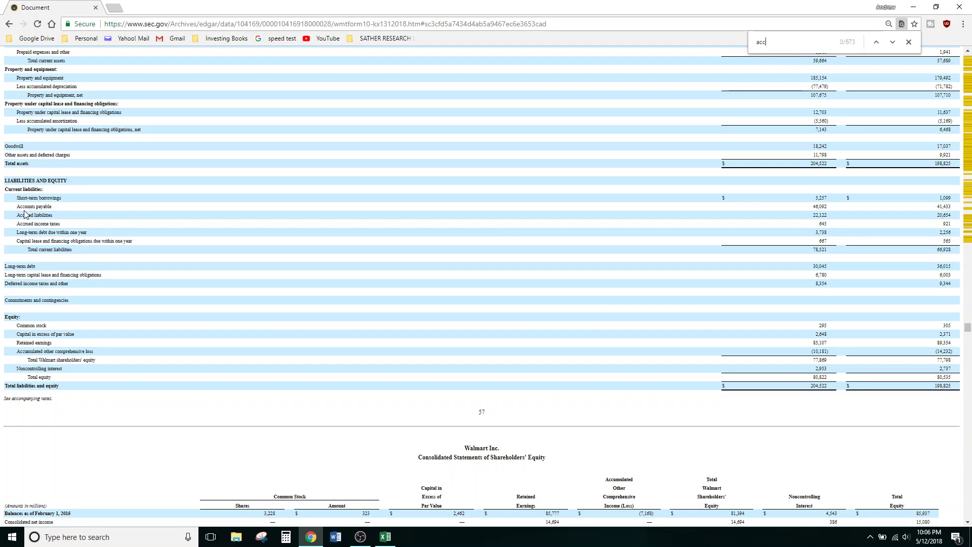
pyautogui.write('ur')
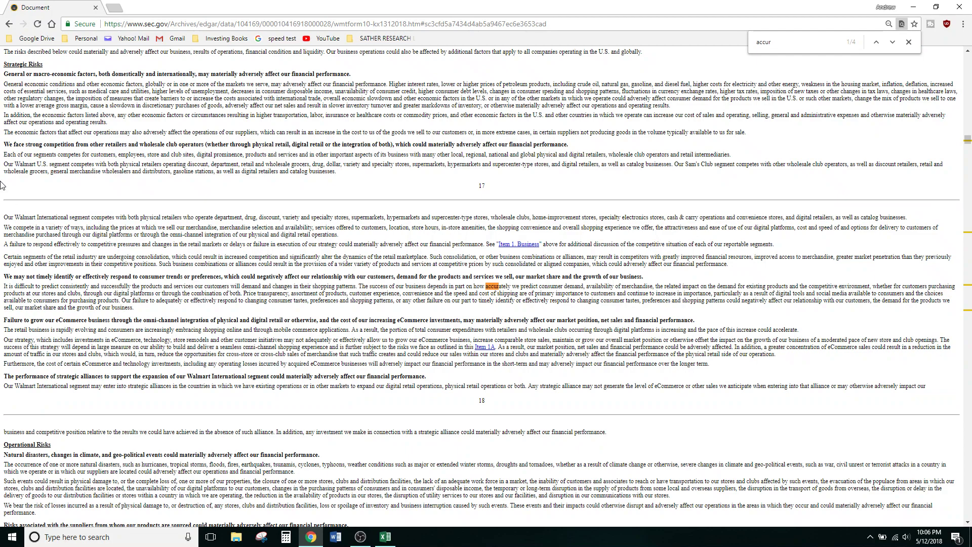
pyautogui.write('r')
pyautogui.press('BackSpace')
pyautogui.write('e')
pyautogui.press('BackSpace')
pyautogui.press('BackSpace')
pyautogui.press('BackSpace')
pyautogui.write('r')
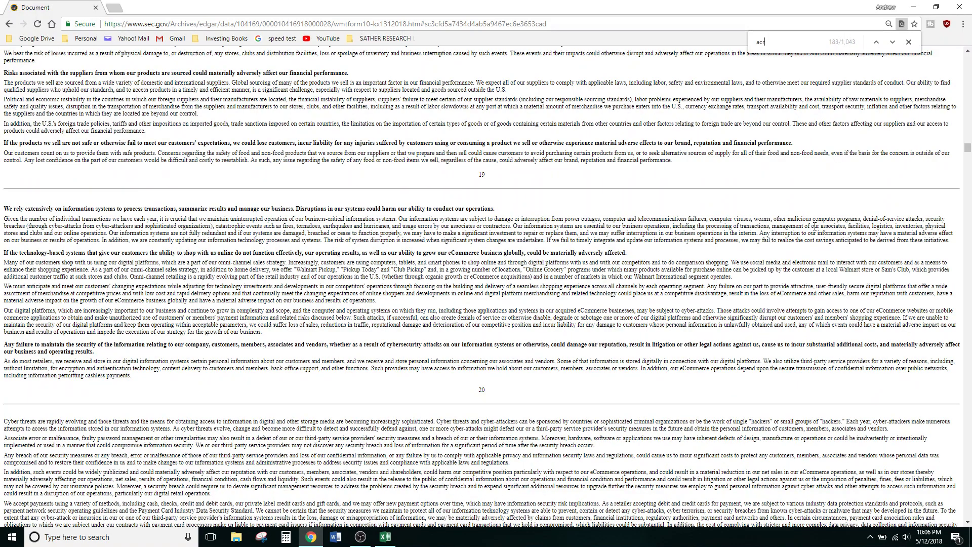
pyautogui.press('BackSpace')
pyautogui.write('cr')
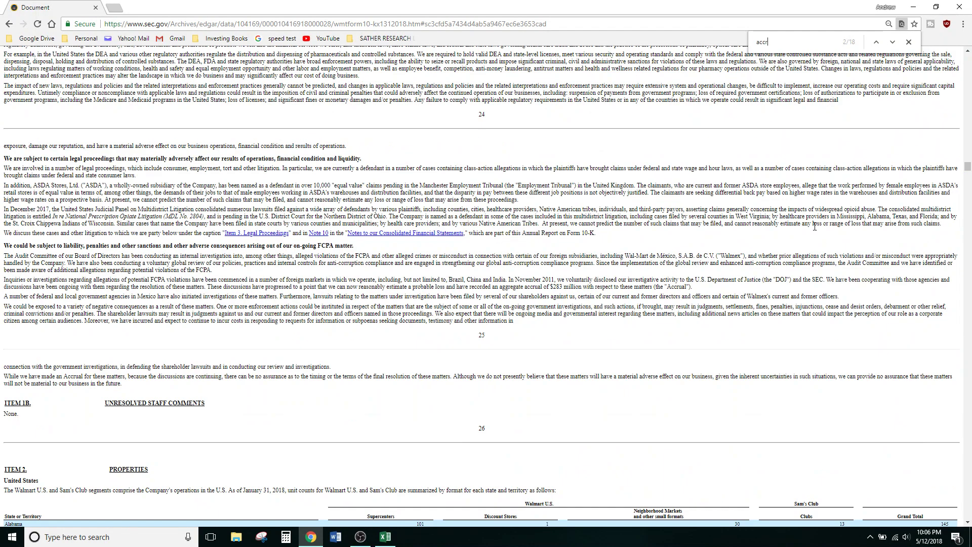
pyautogui.write('ued')
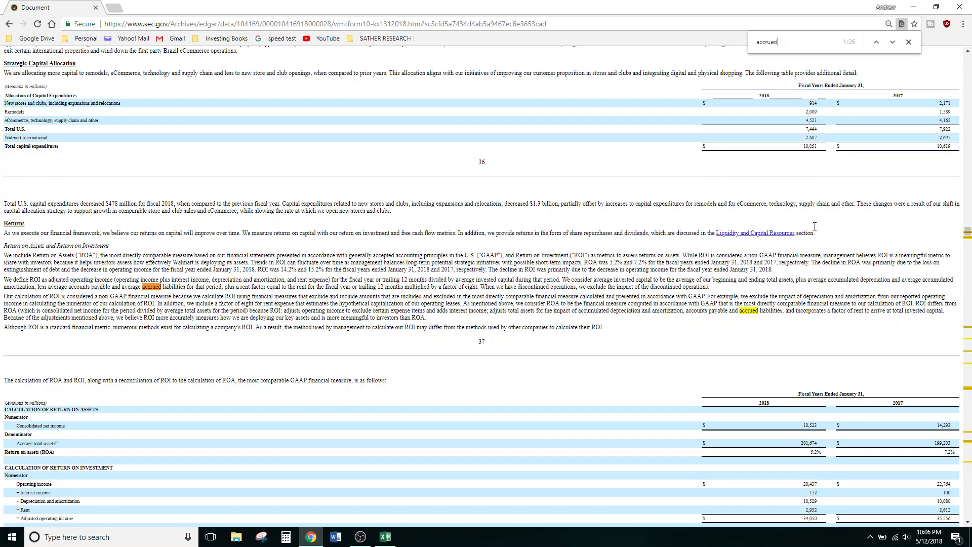
# Step: Go through the "accrued" matches in the 10-K to reach Note 5, Accrued Liabilities
pyautogui.press('Return')
pyautogui.press('Return')
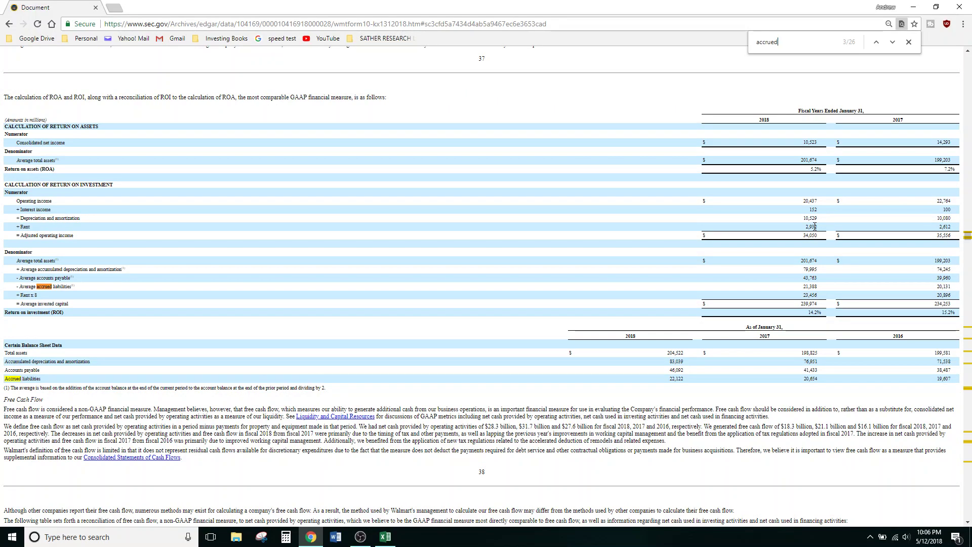
pyautogui.press('Return')
pyautogui.press('Return')
pyautogui.press('Return')
pyautogui.press('Return')
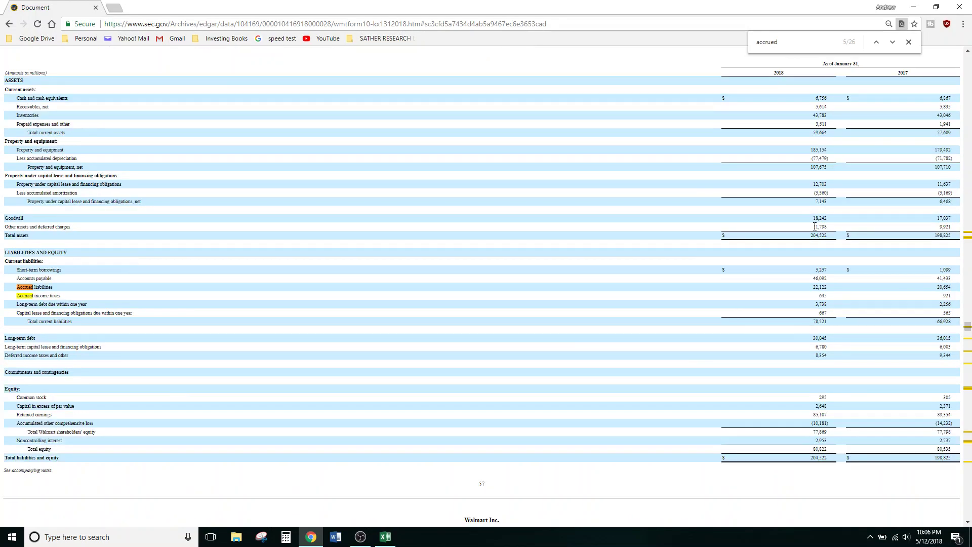
pyautogui.press('Return')
pyautogui.press('Return')
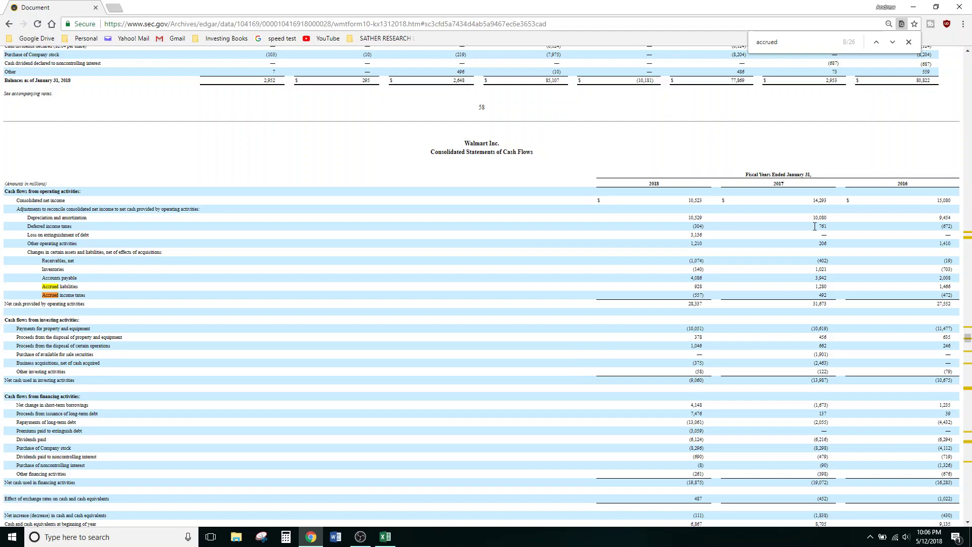
pyautogui.press('Return')
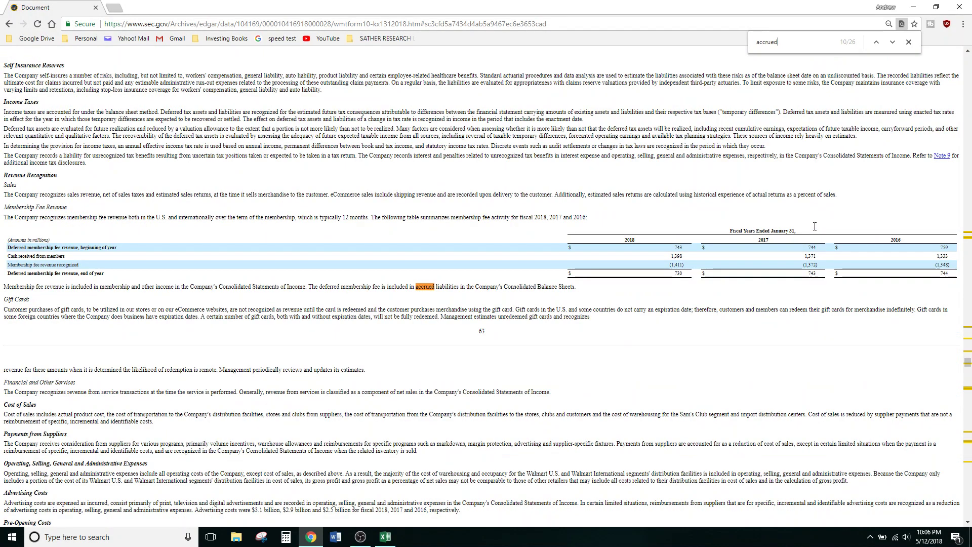
pyautogui.press('Return')
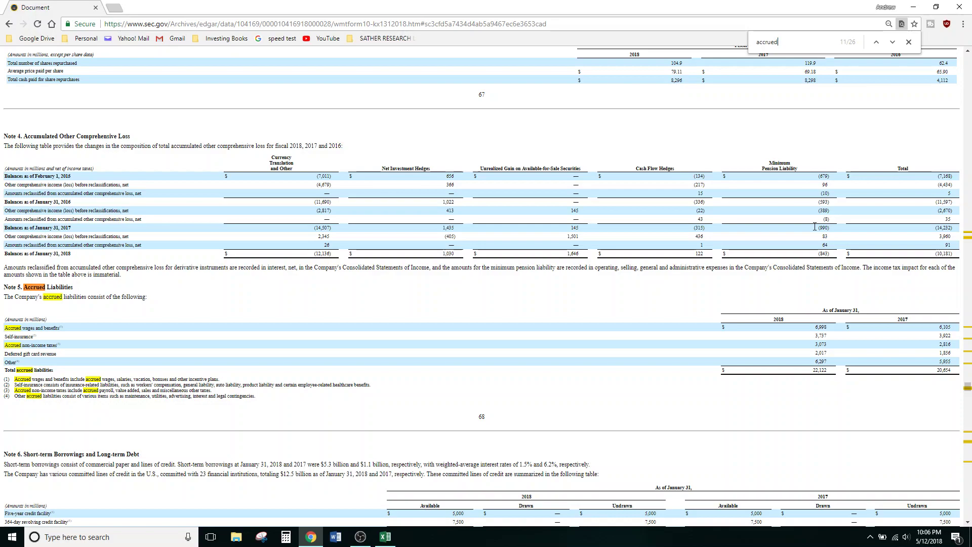
pyautogui.press('Return')
# Step: Examine the Note 5 breakdown of accrued liabilities and the footnote describing accrued wages and benefits
pyautogui.moveTo(19, 285); pyautogui.dragTo(72, 287)
pyautogui.click(93, 288)
pyautogui.moveTo(8, 327); pyautogui.dragTo(121, 344)
pyautogui.click(123, 349)
pyautogui.moveTo(18, 380); pyautogui.dragTo(194, 379)
pyautogui.click(99, 378)
pyautogui.moveTo(128, 380); pyautogui.dragTo(179, 379)
pyautogui.click(133, 370)
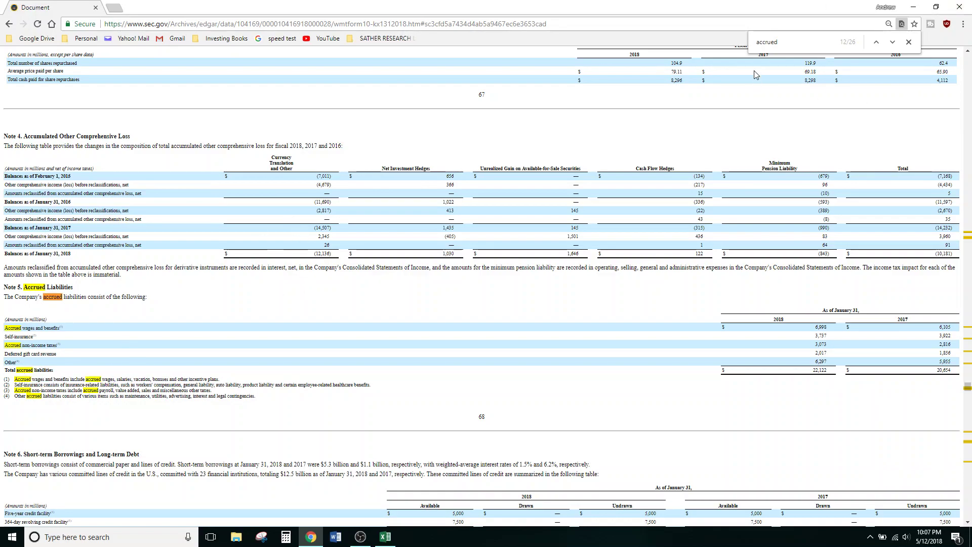
# Step: Search the 10-K for "consolidated balance sheet" and return to the Consolidated Balance Sheets statement on page 57
pyautogui.doubleClick(798, 39)
pyautogui.write('consolidated ba')
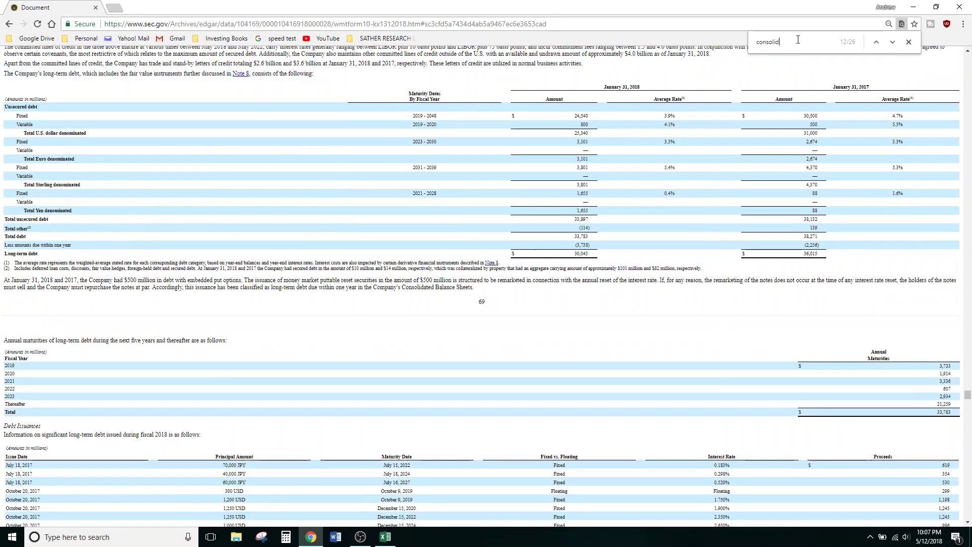
pyautogui.write('lance sheet')
pyautogui.press('Return')
pyautogui.press('Return')
pyautogui.press('Return')
pyautogui.press('Return')
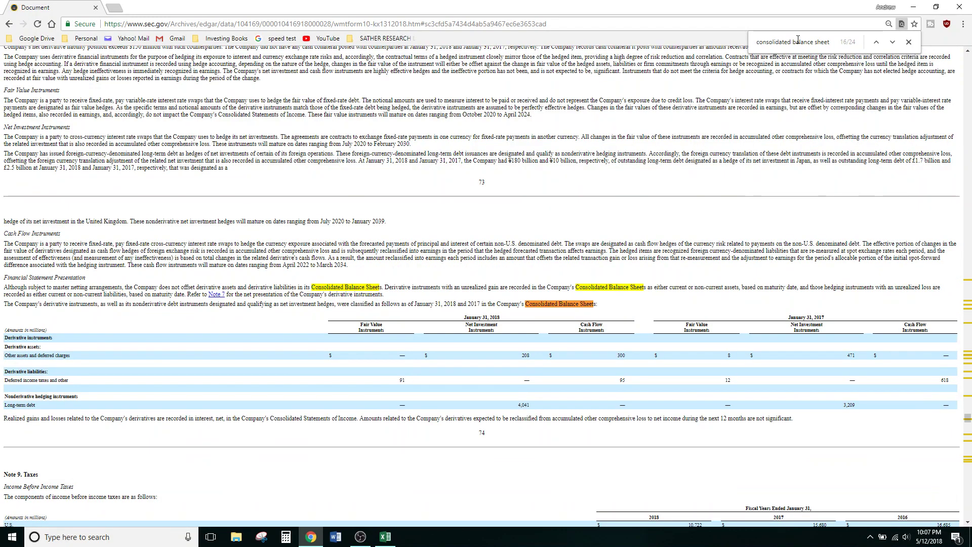
pyautogui.press('Return')
pyautogui.press('Return')
pyautogui.press('Return')
pyautogui.press('Return')
pyautogui.press('Return')
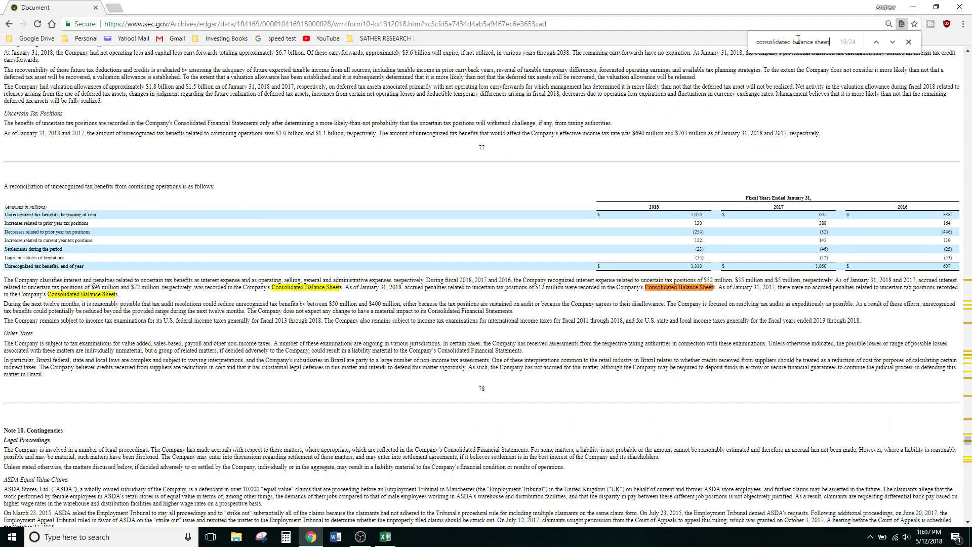
pyautogui.press('Return')
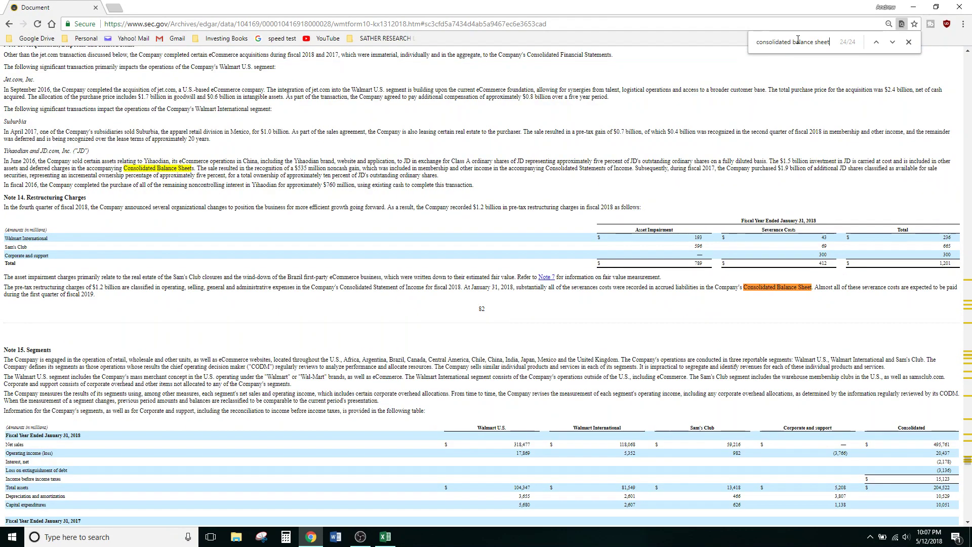
pyautogui.press('Return')
pyautogui.press('Return')
pyautogui.press('Return')
pyautogui.press('Return')
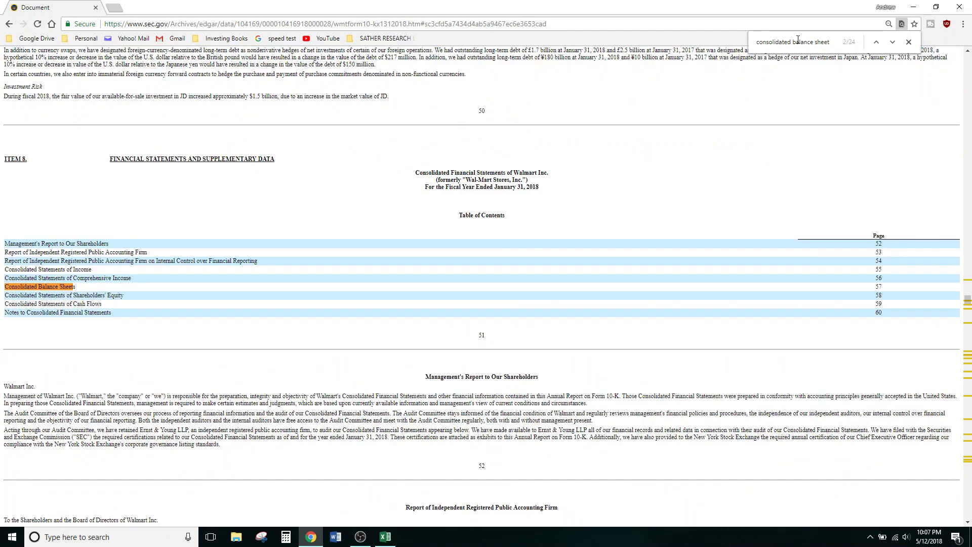
pyautogui.scroll(-12, 614, 256)
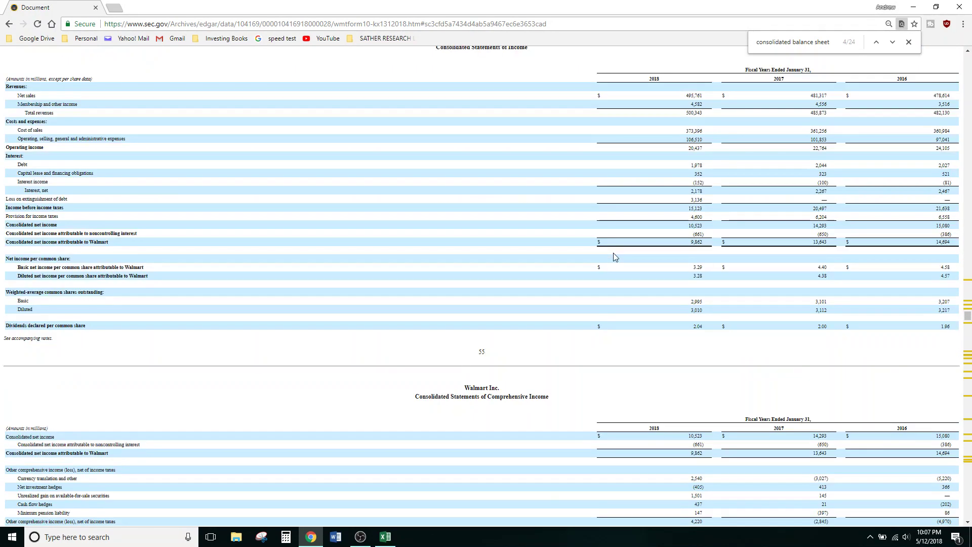
pyautogui.scroll(-9, 614, 256)
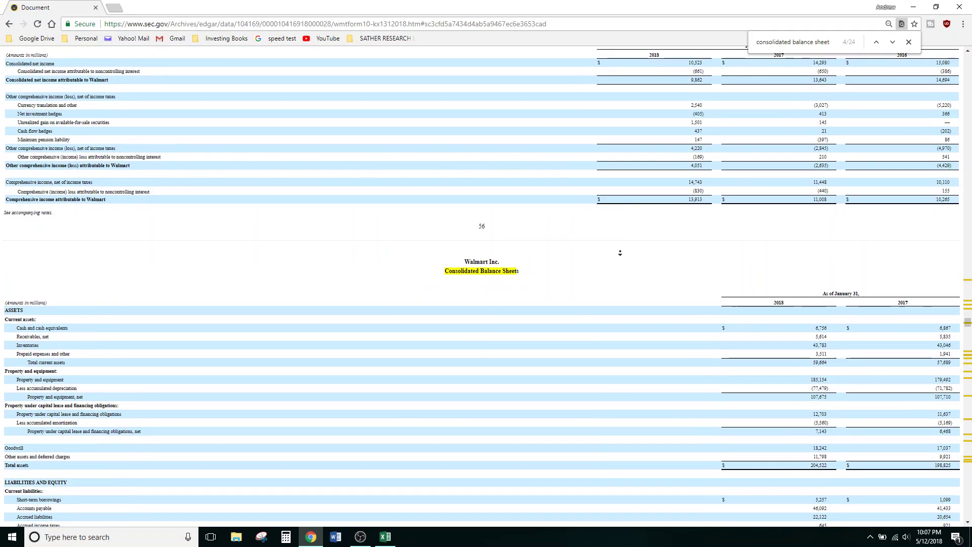
pyautogui.scroll(-4, 608, 200)
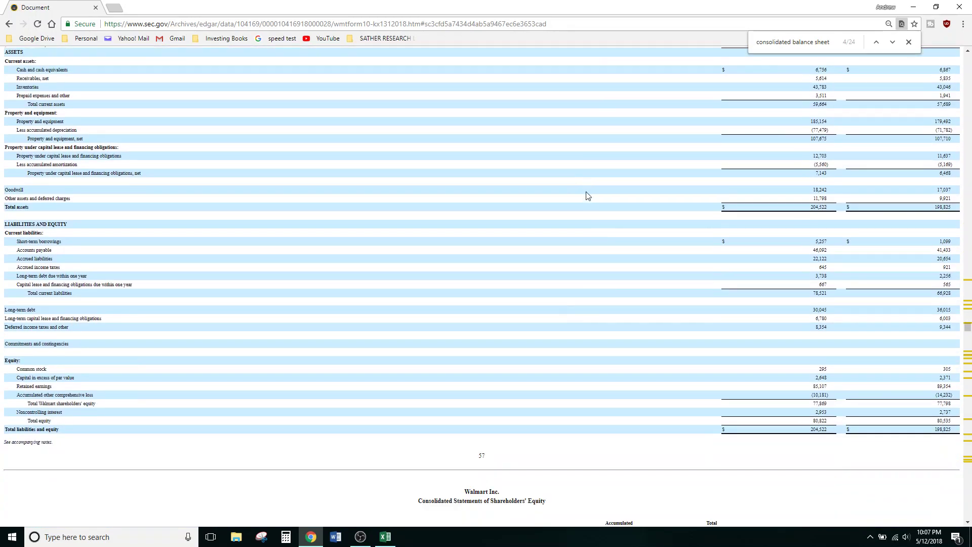
pyautogui.scroll(1, 561, 248)
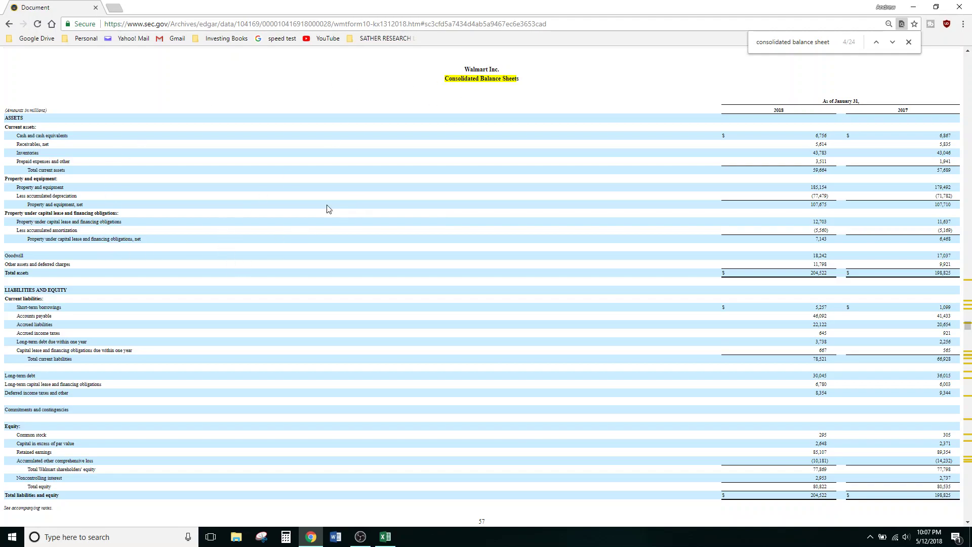
# Step: Examine the long-term debt and the capital lease and financing obligations due within one year under current liabilities
pyautogui.middleClick(388, 177)
pyautogui.middleClick(390, 182)
pyautogui.moveTo(15, 336); pyautogui.dragTo(163, 354)
pyautogui.click(162, 353)
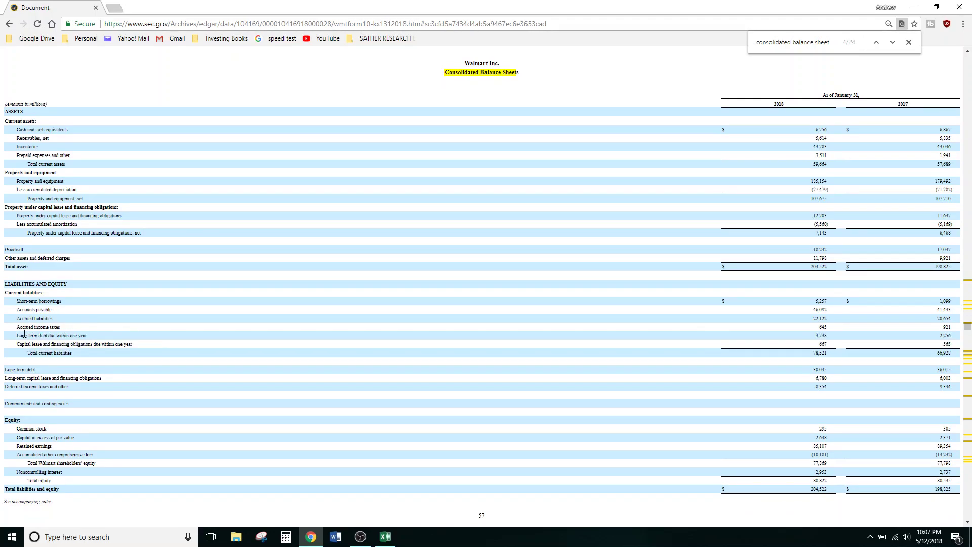
pyautogui.moveTo(17, 336); pyautogui.dragTo(132, 352)
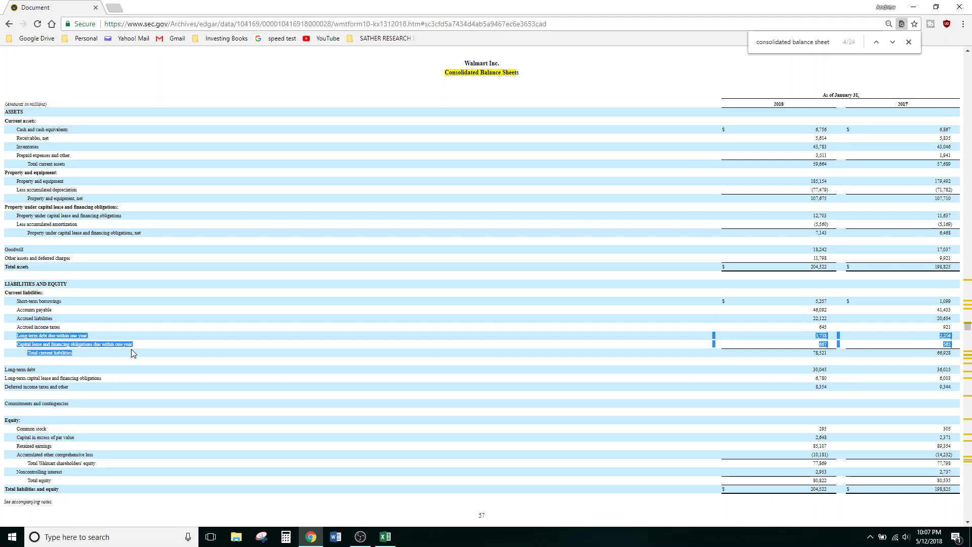
pyautogui.click(133, 352)
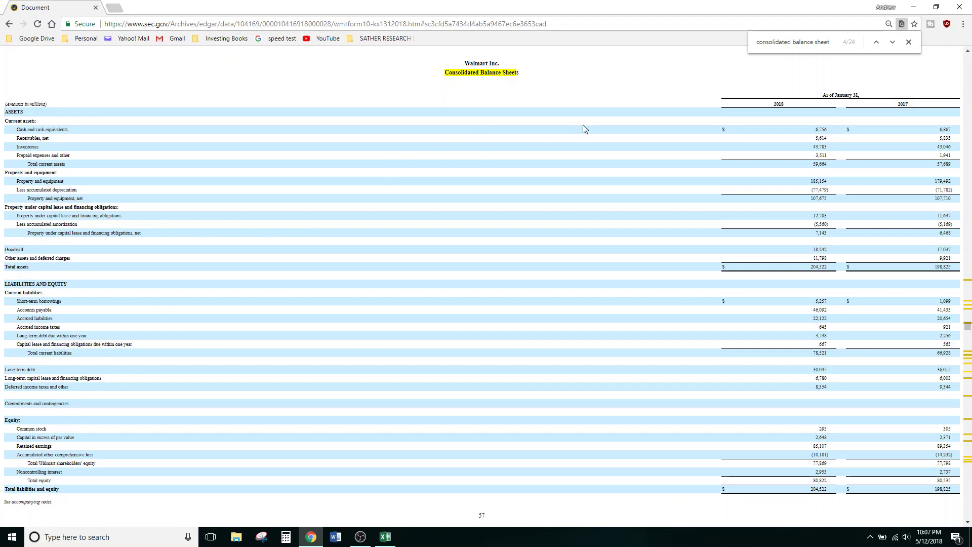
pyautogui.moveTo(18, 335); pyautogui.dragTo(109, 340)
pyautogui.click(109, 340)
pyautogui.moveTo(17, 345); pyautogui.dragTo(136, 345)
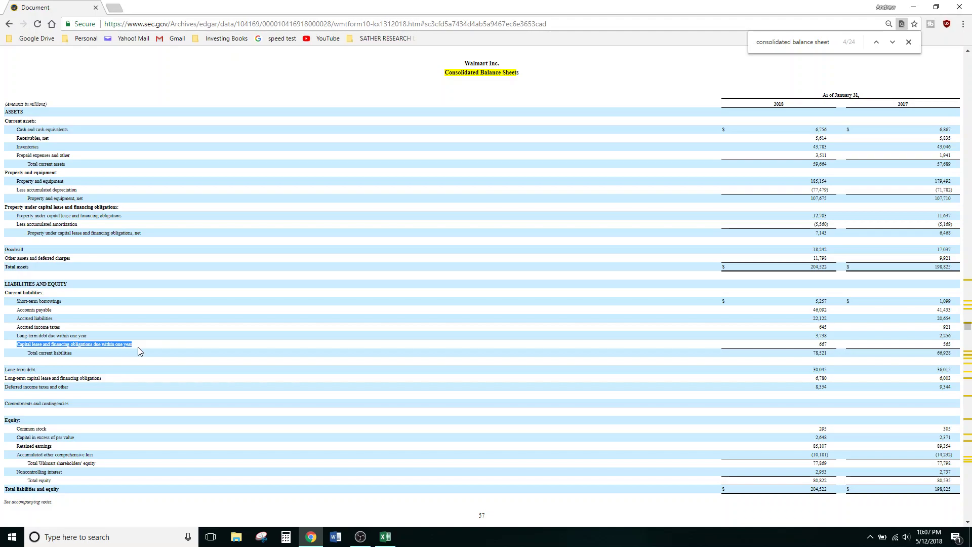
pyautogui.click(137, 347)
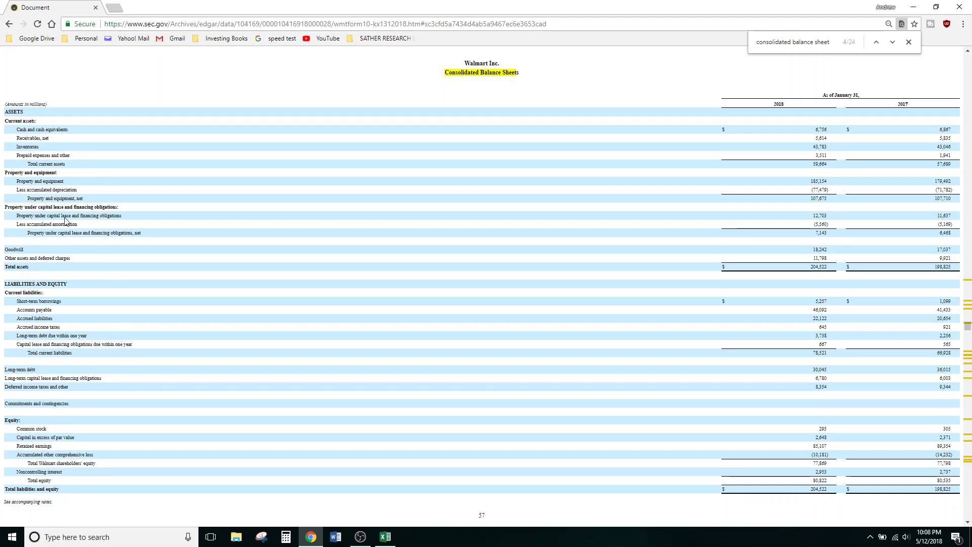
# Step: Examine the total current liabilities row, reviewing the accrued items, long-term debt due within one year and the whole current liabilities section
pyautogui.scroll(-1, 243, 248)
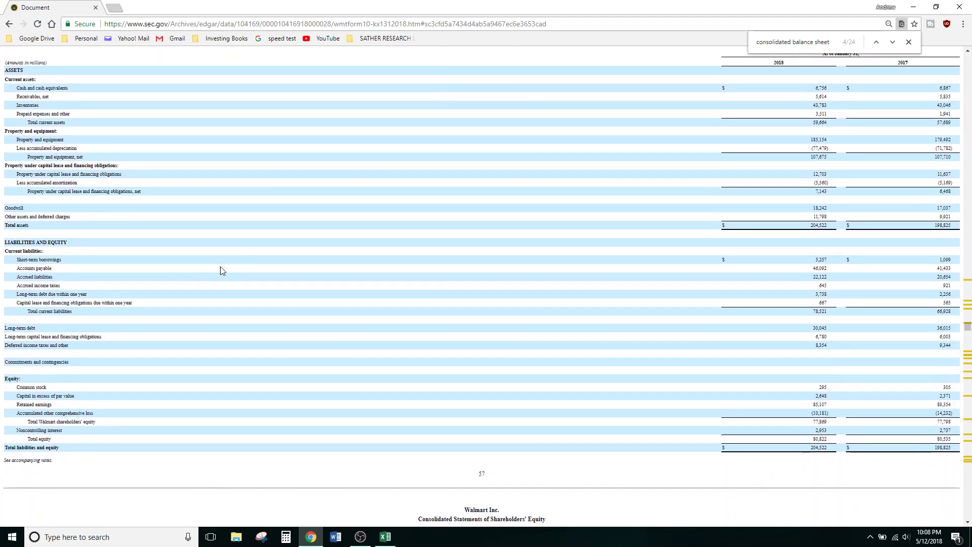
pyautogui.moveTo(27, 311); pyautogui.dragTo(174, 313)
pyautogui.click(138, 304)
pyautogui.tripleClick(18, 284)
pyautogui.click(34, 284)
pyautogui.moveTo(18, 277); pyautogui.dragTo(61, 282)
pyautogui.moveTo(18, 294); pyautogui.dragTo(102, 295)
pyautogui.click(101, 294)
pyautogui.moveTo(7, 251); pyautogui.dragTo(117, 313)
pyautogui.click(185, 269)
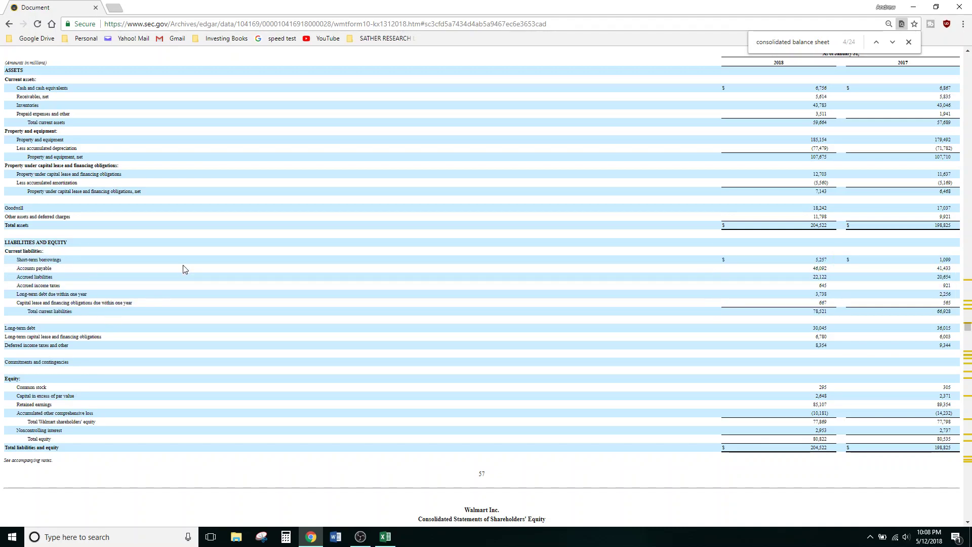
# Step: Open finviz.com in a new browser tab and bring up its stock screener
pyautogui.click(117, 7)
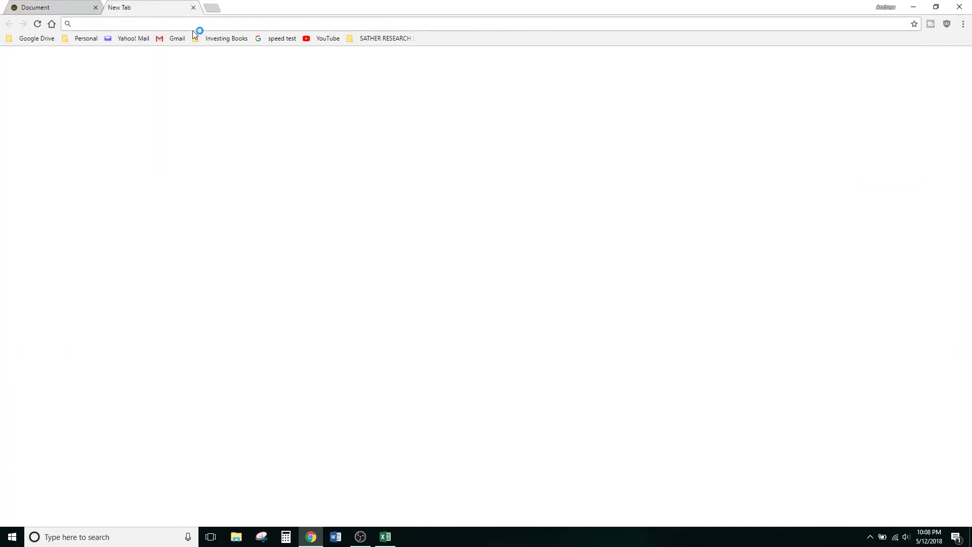
pyautogui.write('finviz.com')
pyautogui.press('Return')
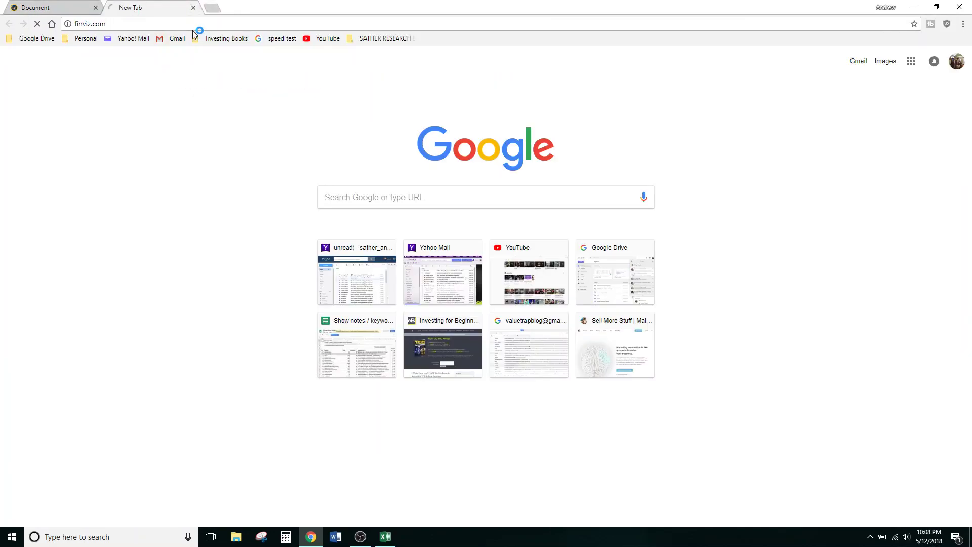
pyautogui.click(40, 6)
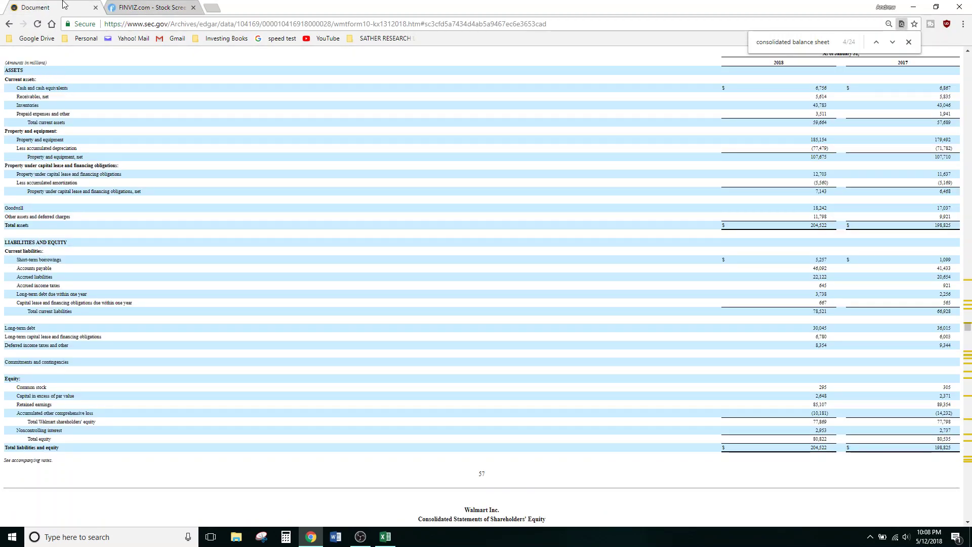
pyautogui.click(149, 6)
pyautogui.click(200, 103)
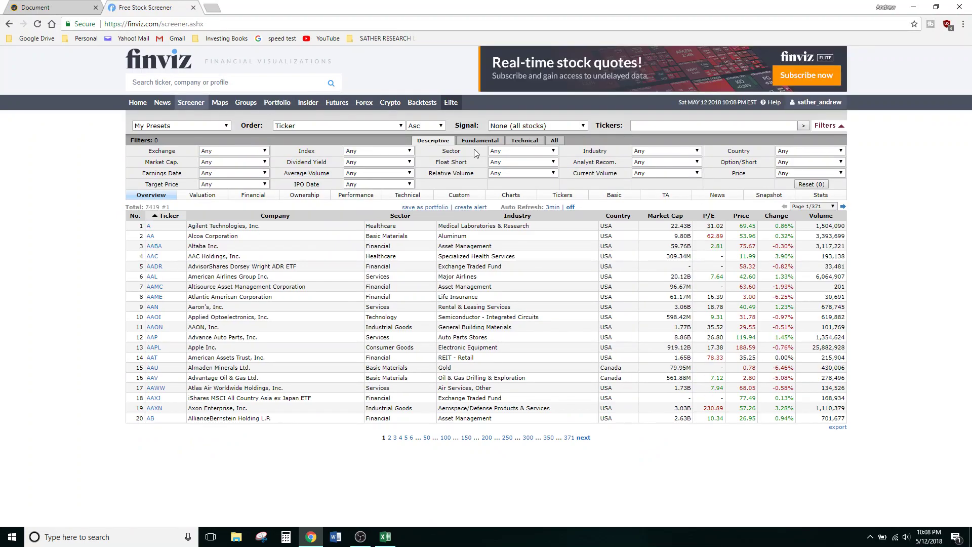
# Step: Filter the stock screener to the ticker WMT and open Walmart's quote page
pyautogui.click(712, 129)
pyautogui.write('wmt')
pyautogui.press('Return')
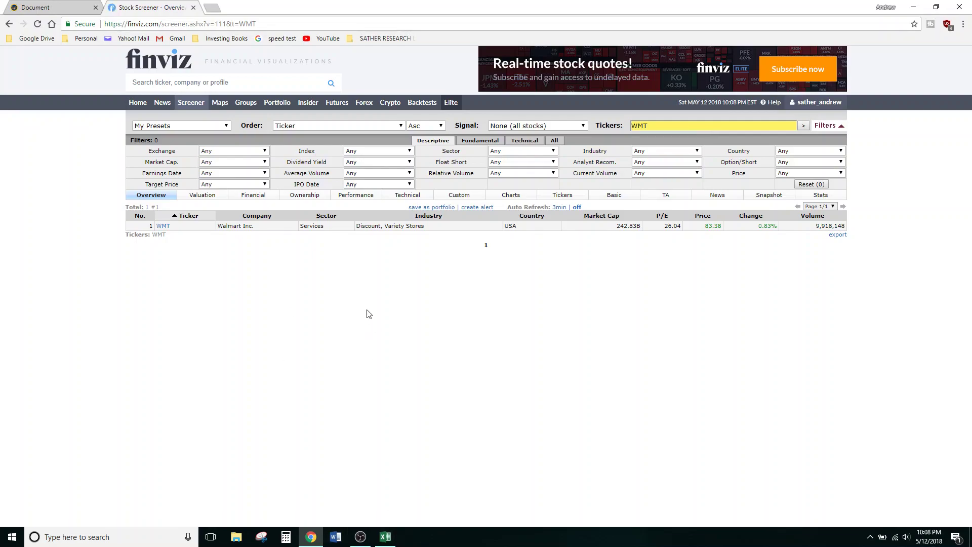
pyautogui.click(165, 225)
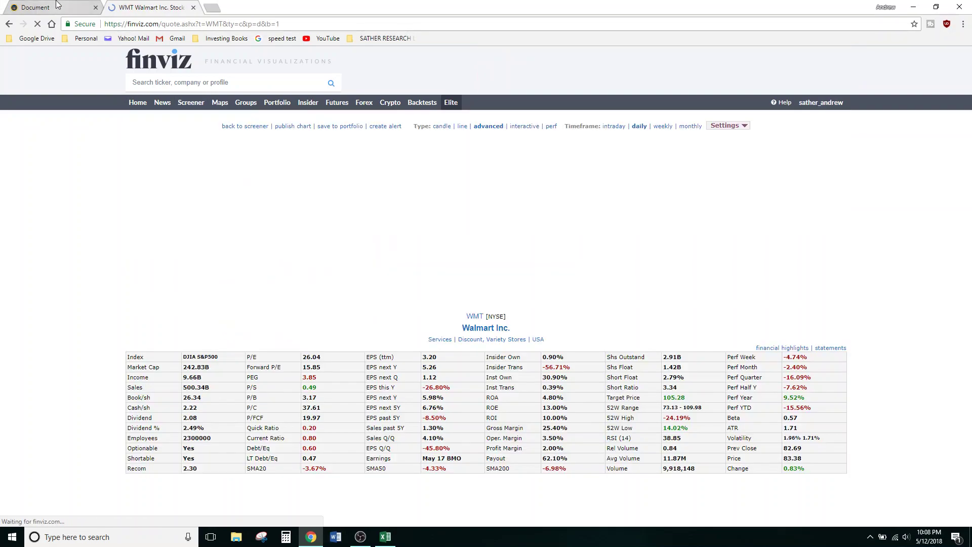
# Step: Return to the 10-K balance sheet and place it side by side with the Excel workbook
pyautogui.hotkey('ctrl', 'shift', 'Tab')
pyautogui.click(384, 537)
pyautogui.click(369, 200)
pyautogui.press('super+Left')
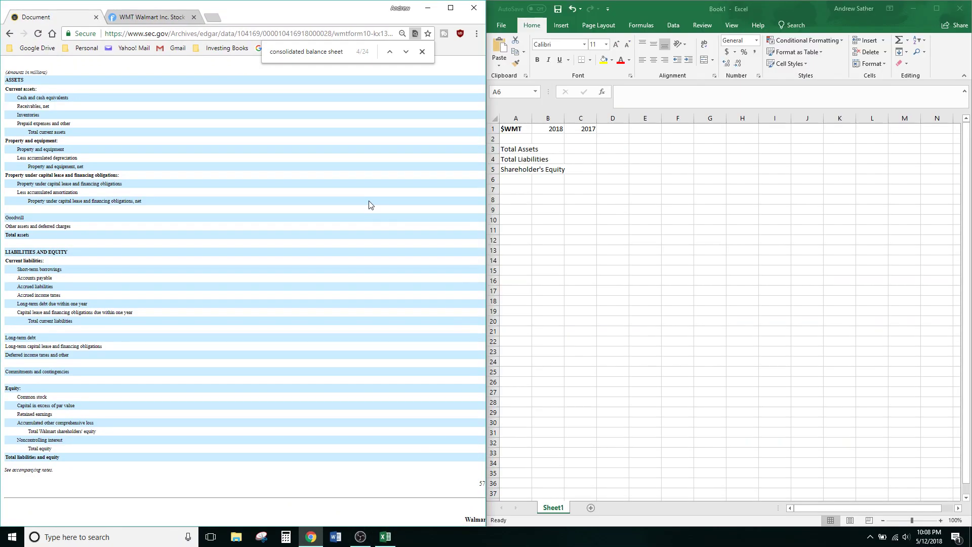
# Step: Enter the row labels Current Assets, Current Liabilities and Current Ratio in cells A8 to A10 and select B8
pyautogui.click(525, 201)
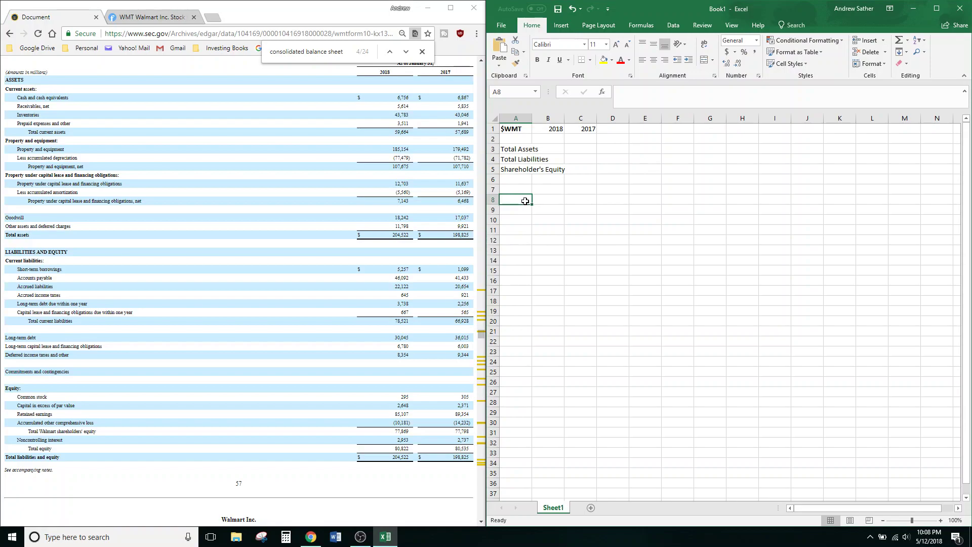
pyautogui.write('Current As')
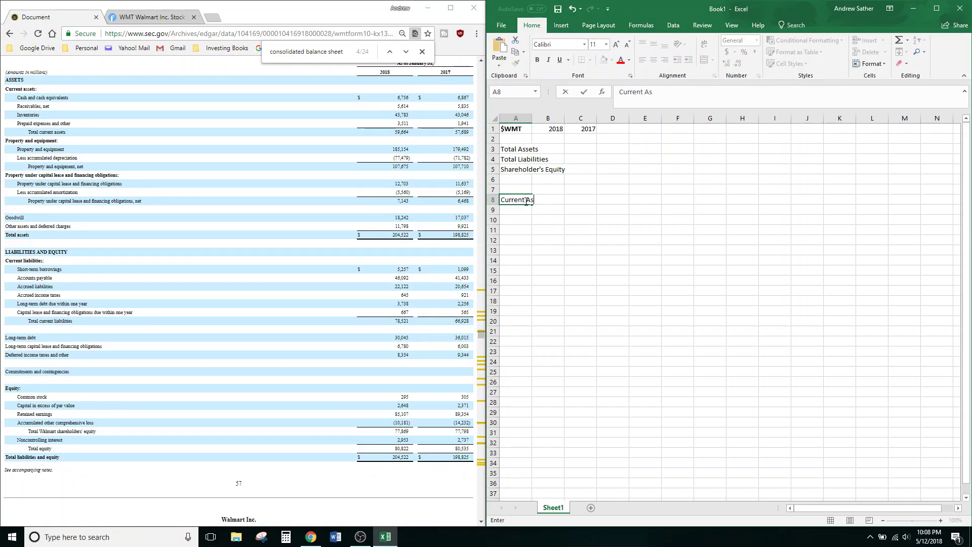
pyautogui.write('sets')
pyautogui.press('Return')
pyautogui.write('Current ')
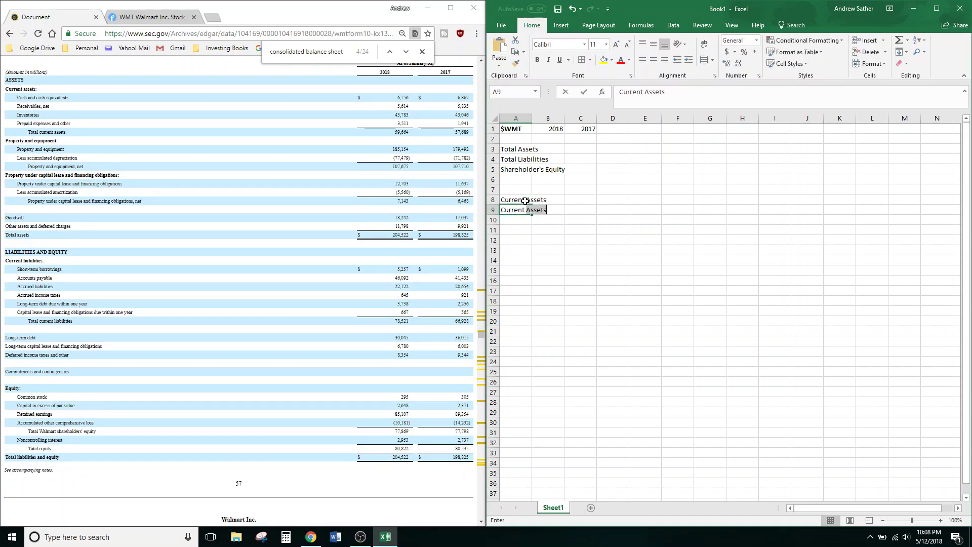
pyautogui.write('Liabilities')
pyautogui.hotkey('ctrl', 'Return')
pyautogui.press('Return')
pyautogui.write('Current Ratio')
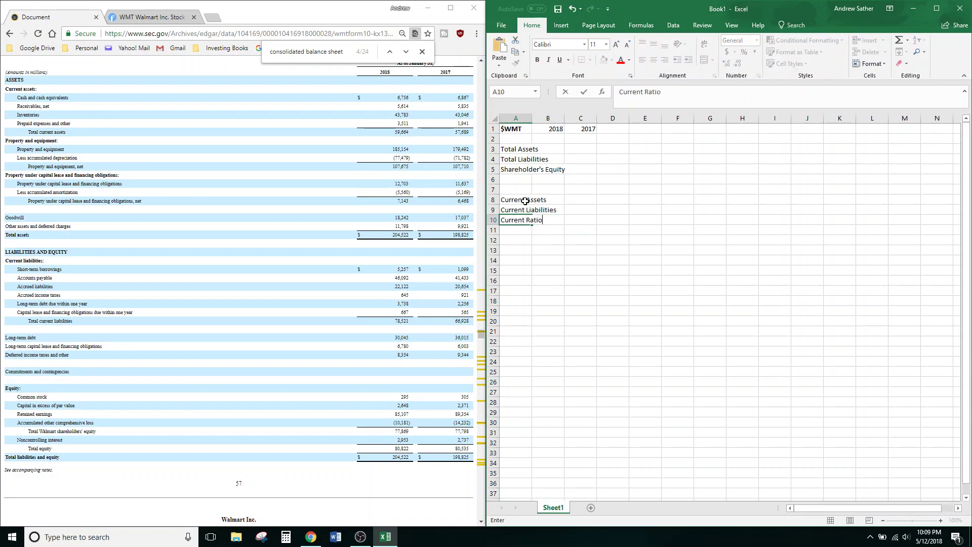
pyautogui.press('Up')
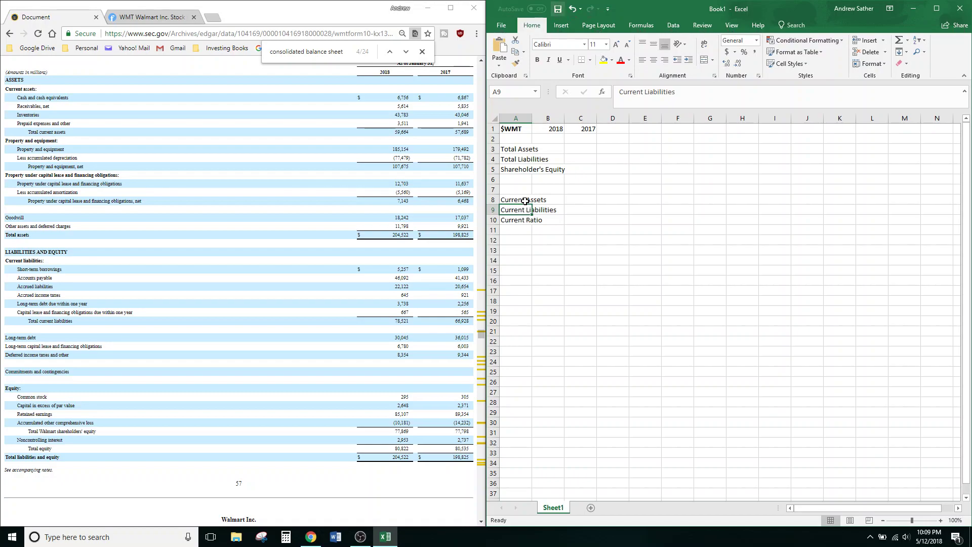
pyautogui.click(563, 200)
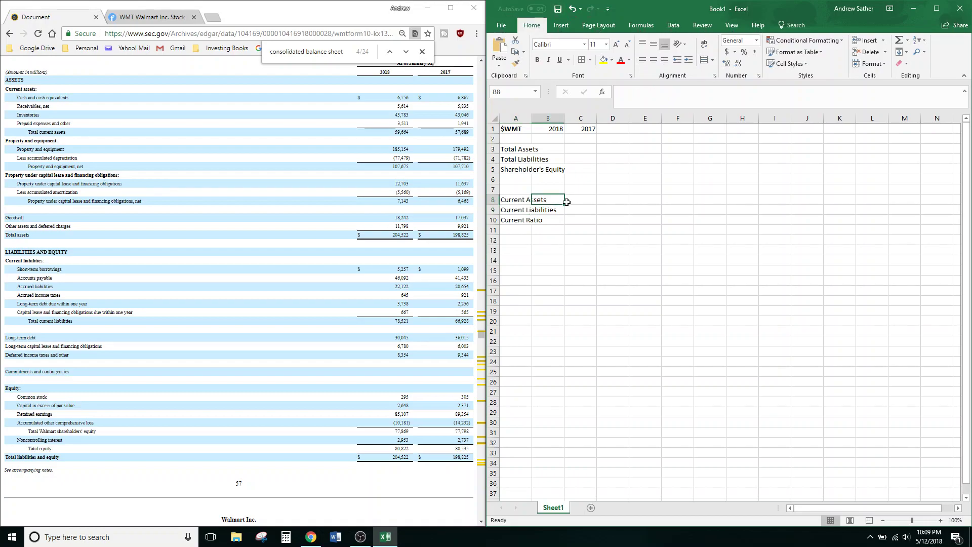
# Step: Enter the current ratio formula =B8/B9 in cell B10, dividing current assets by current liabilities
pyautogui.write('=')
pyautogui.press('Escape')
pyautogui.click(549, 220)
pyautogui.write('=')
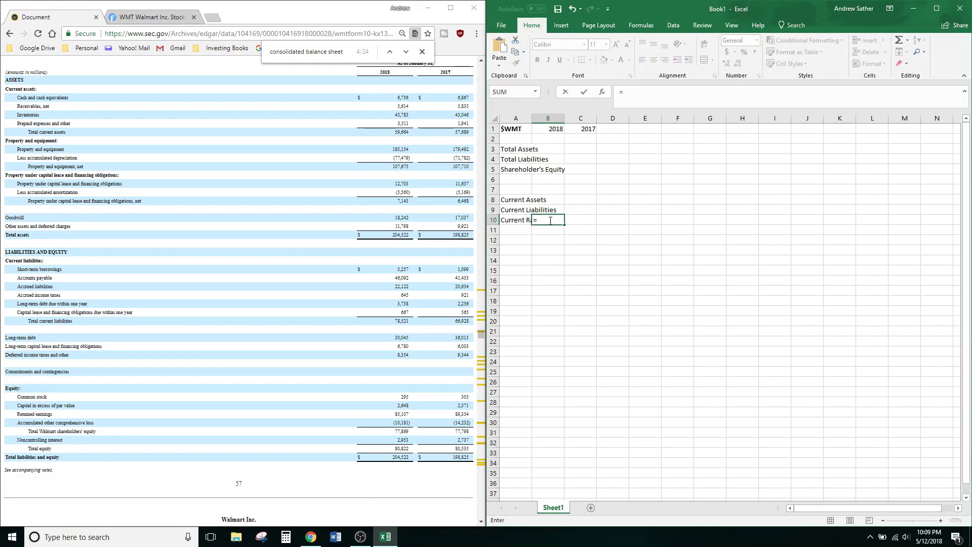
pyautogui.click(551, 198)
pyautogui.write('/')
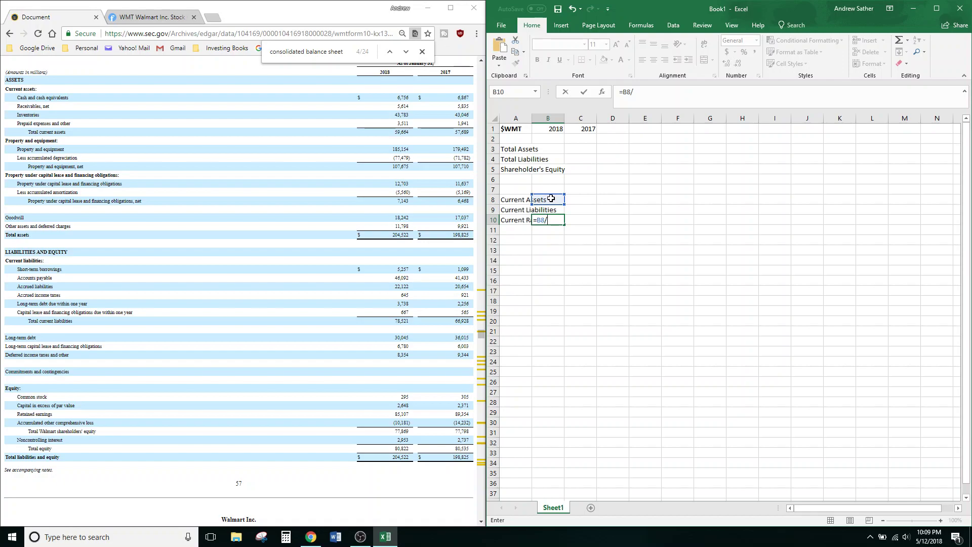
pyautogui.click(555, 208)
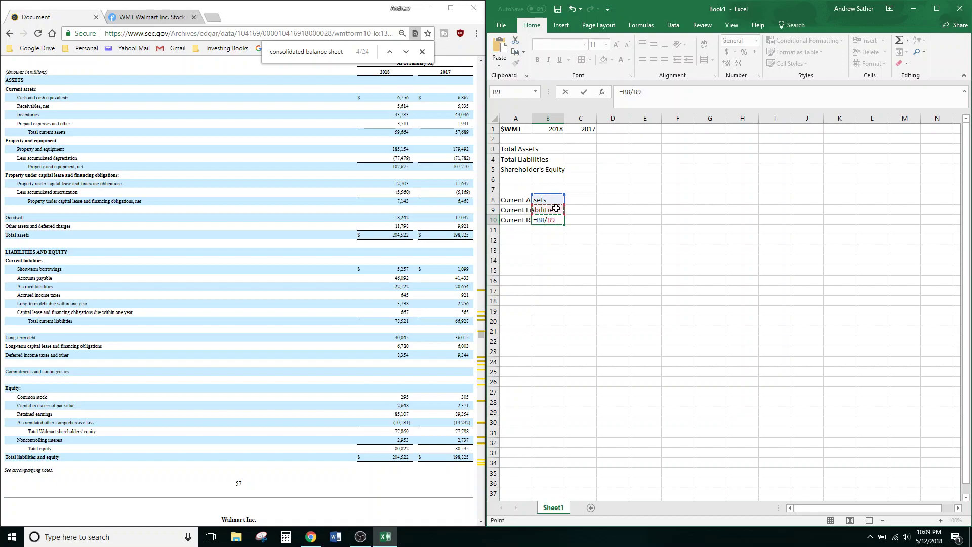
pyautogui.press('Return')
# Step: Apply the Accounting number format to B3:C9 and copy the current ratio formula from B10 into C10
pyautogui.click(555, 209)
pyautogui.click(553, 198)
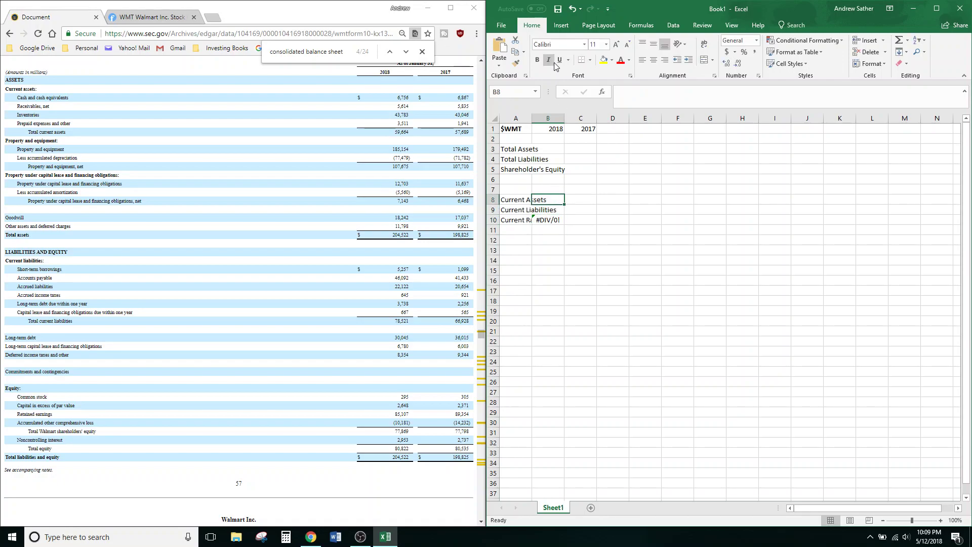
pyautogui.moveTo(549, 149)
pyautogui.mouseDown()
pyautogui.moveTo(636, 216)
pyautogui.moveTo(629, 206)
pyautogui.moveTo(588, 210)
pyautogui.mouseUp()
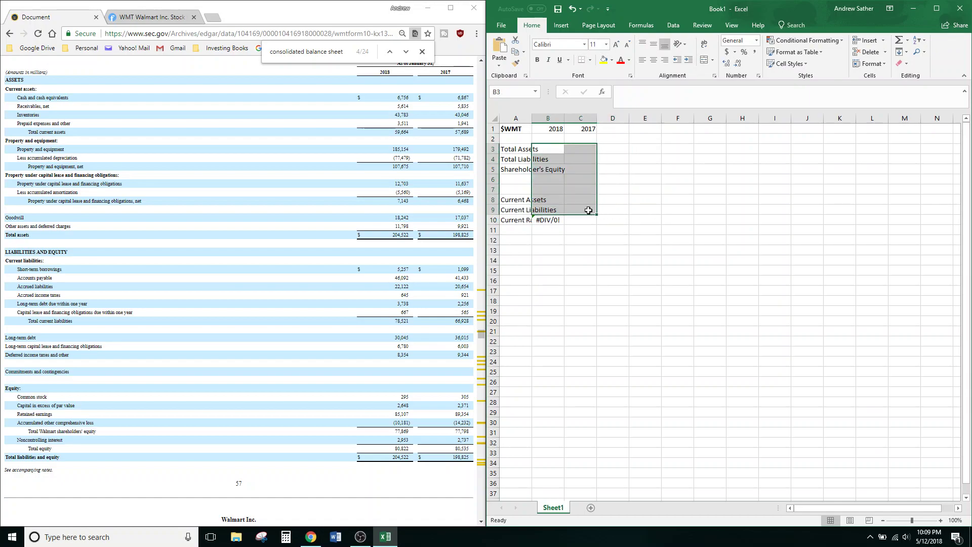
pyautogui.click(727, 52)
pyautogui.click(552, 202)
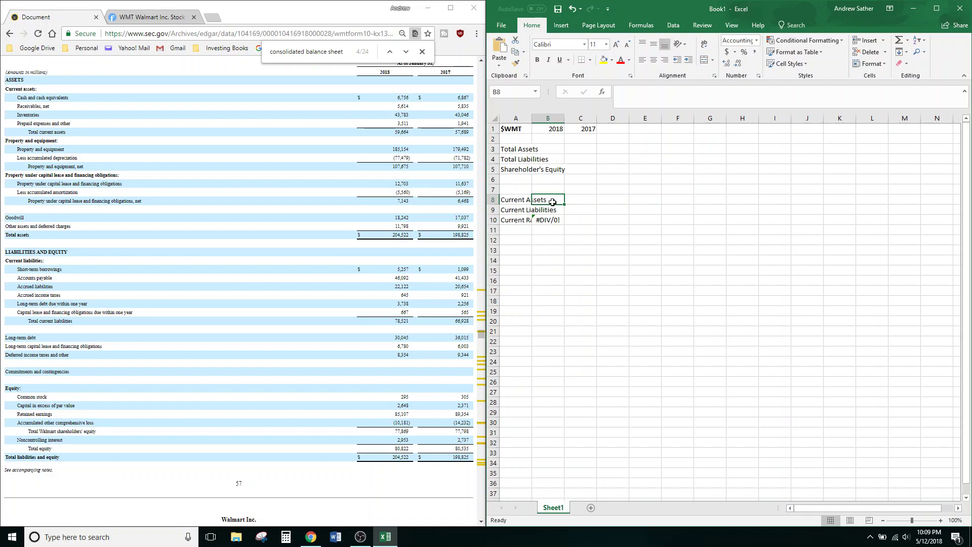
pyautogui.click(555, 221)
pyautogui.moveTo(569, 224); pyautogui.dragTo(590, 222)
# Step: Enter the current assets as 59,661 for 2018 in B8 and 57,689 for 2017 in C8
pyautogui.click(555, 197)
pyautogui.write('59,6')
pyautogui.write('61')
pyautogui.press('Tab')
pyautogui.write('5769')
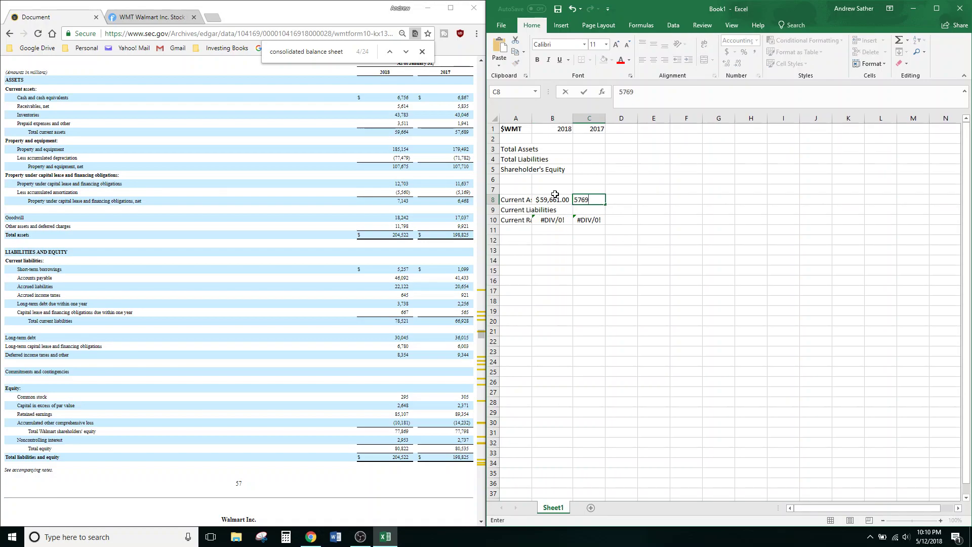
pyautogui.write('89')
pyautogui.press('Return')
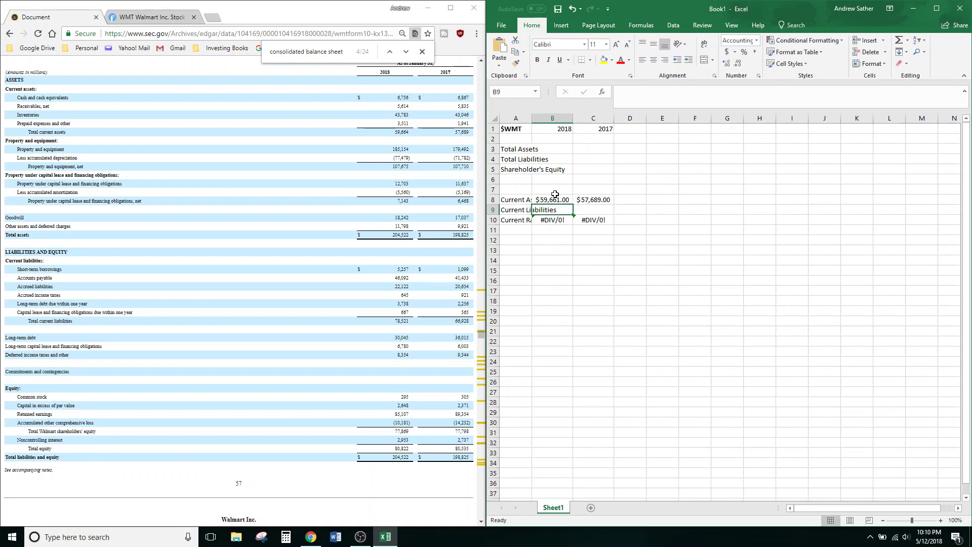
# Step: Enter the current liabilities as 78,521 for 2018 in B9 and 66,928 for 2017 in C9
pyautogui.write('78')
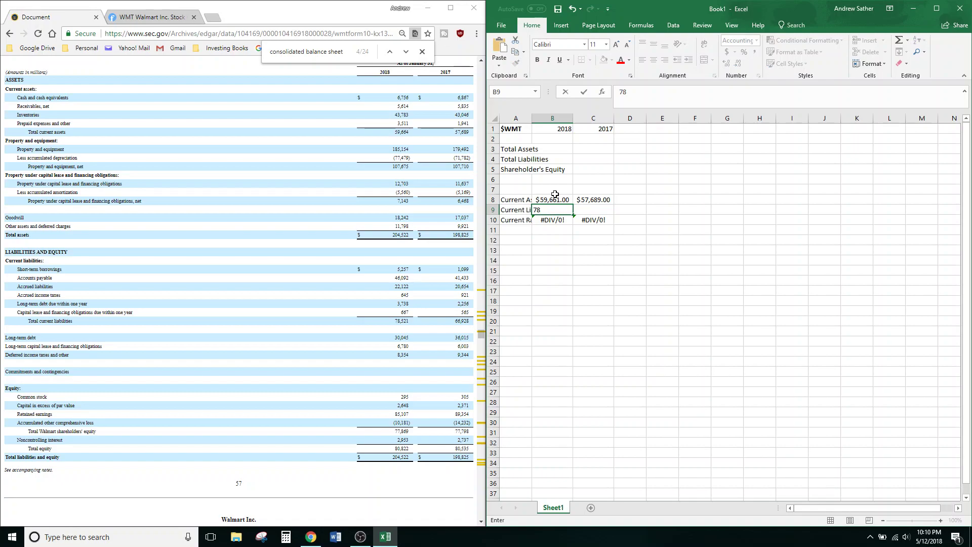
pyautogui.write(',521')
pyautogui.press('Tab')
pyautogui.write('66,9')
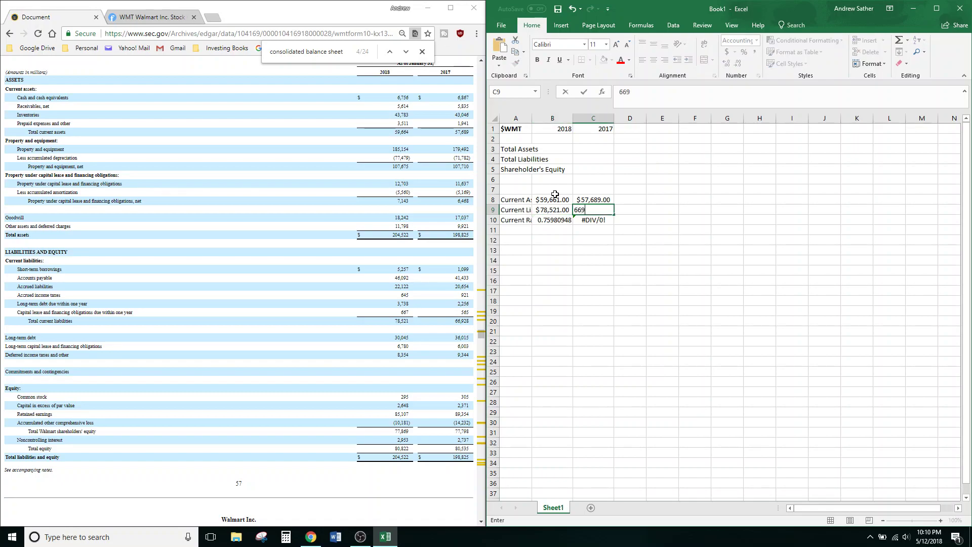
pyautogui.write('28')
pyautogui.press('Return')
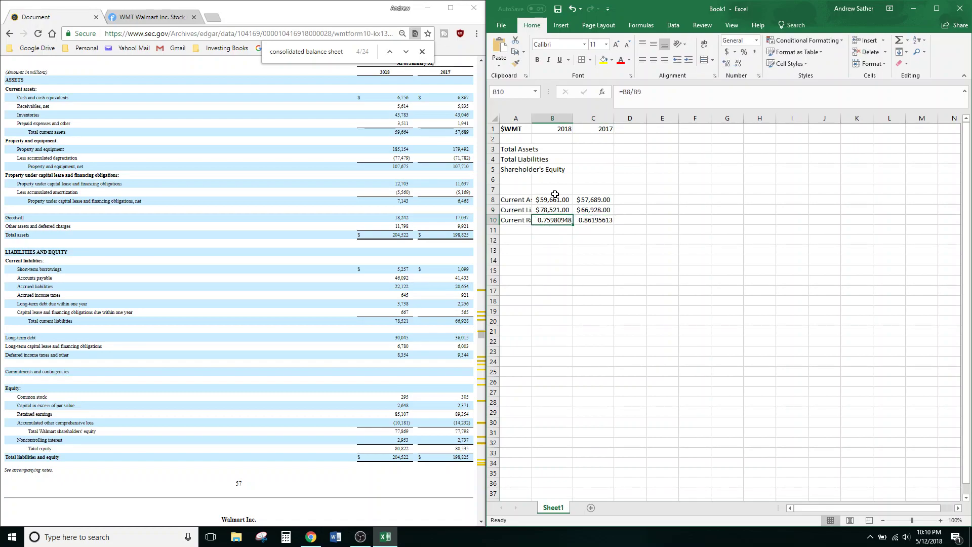
pyautogui.moveTo(554, 219); pyautogui.dragTo(601, 222)
pyautogui.click(562, 229)
pyautogui.click(593, 250)
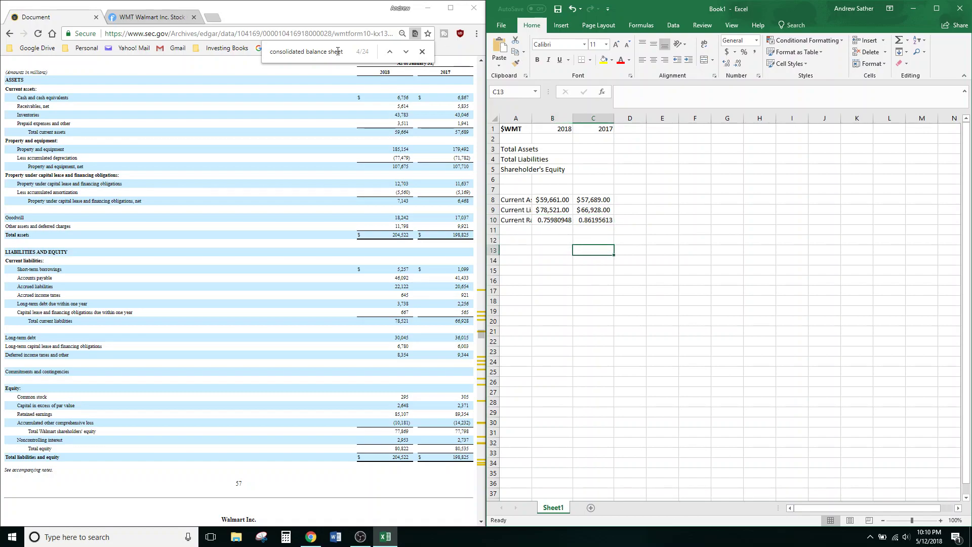
# Step: Compare the calculated 2018 current ratio in B10 with the Current Ratio listed on Walmart's finviz quote page
pyautogui.click(160, 18)
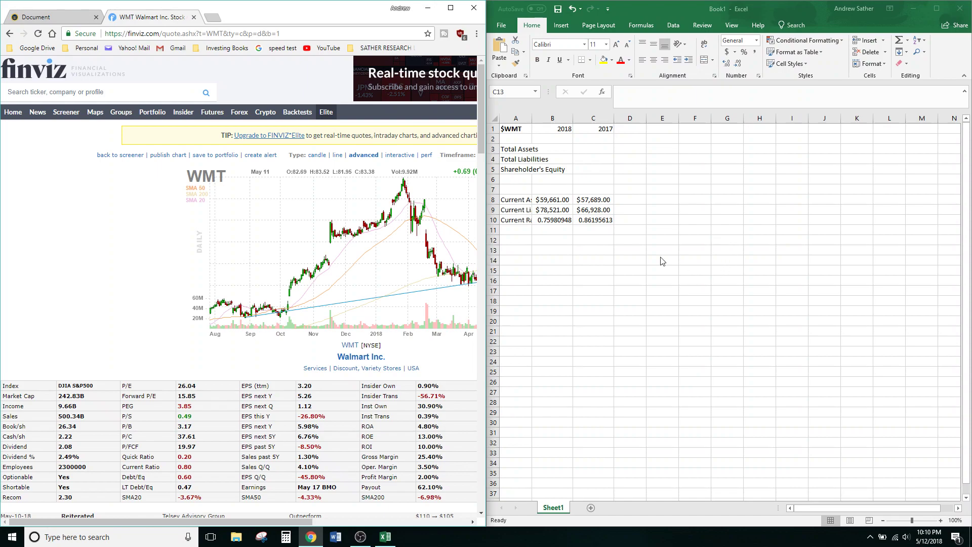
pyautogui.click(552, 219)
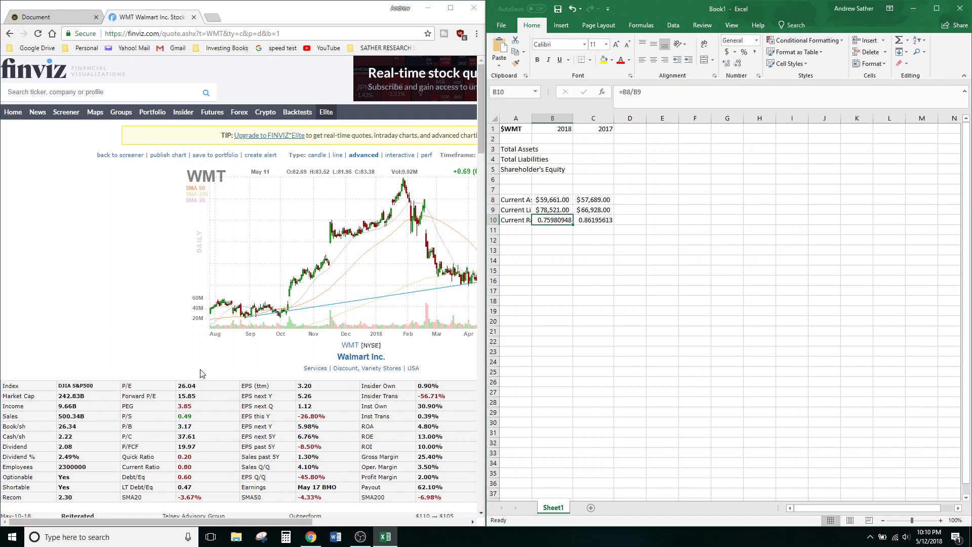
pyautogui.click(287, 24)
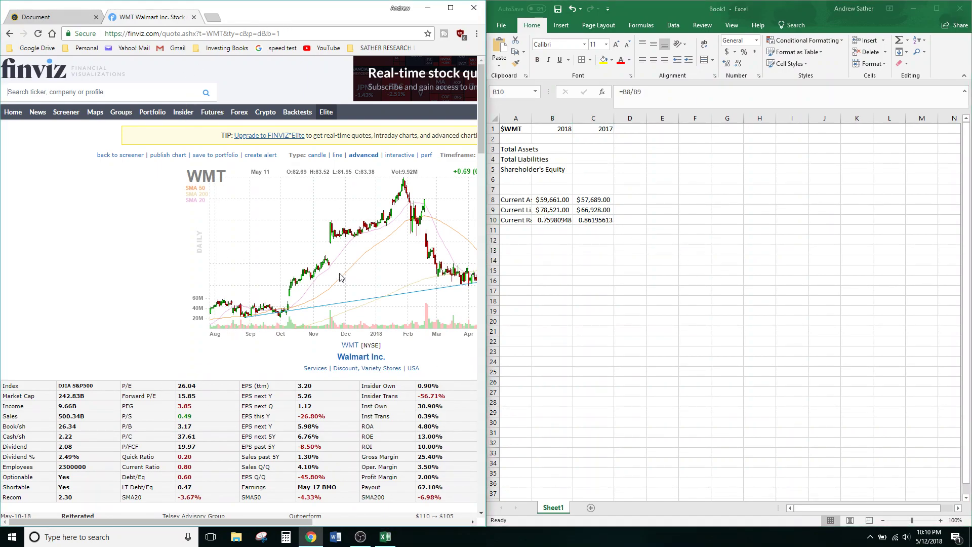
pyautogui.scroll(-2, 199, 382)
pyautogui.scroll(-1, 198, 382)
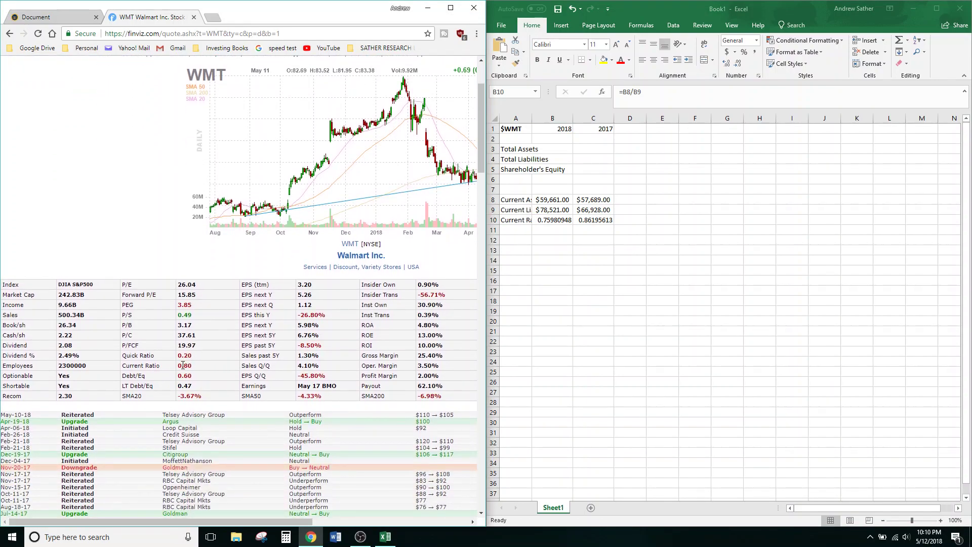
pyautogui.doubleClick(182, 365)
pyautogui.click(209, 367)
# Step: Open the sec.gov home page in a new browser tab
pyautogui.click(219, 19)
pyautogui.write('sc')
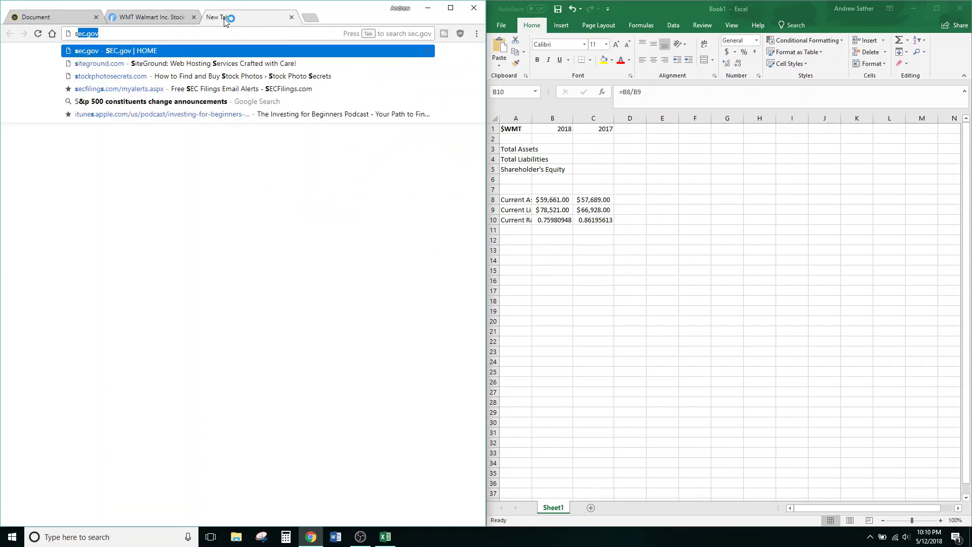
pyautogui.press('Return')
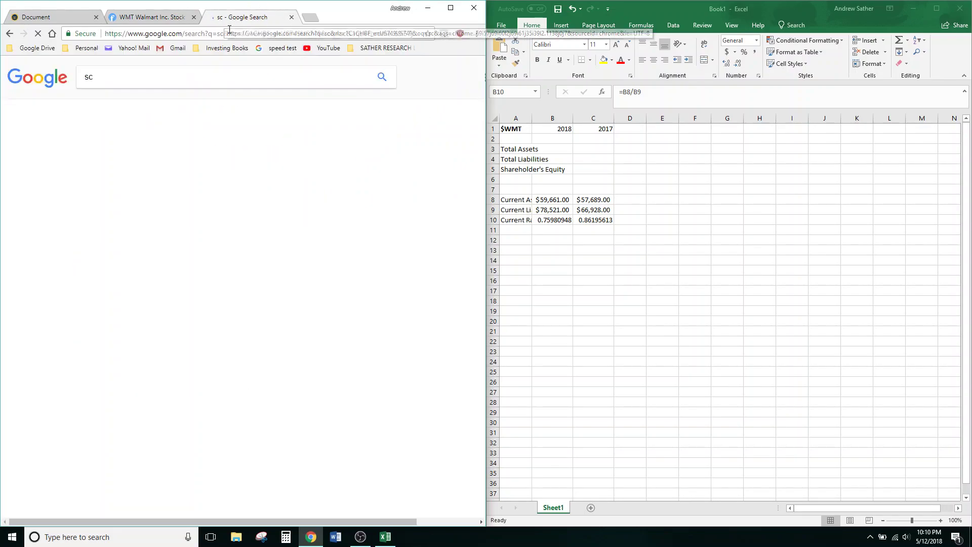
pyautogui.click(237, 32)
pyautogui.write('sec.gov')
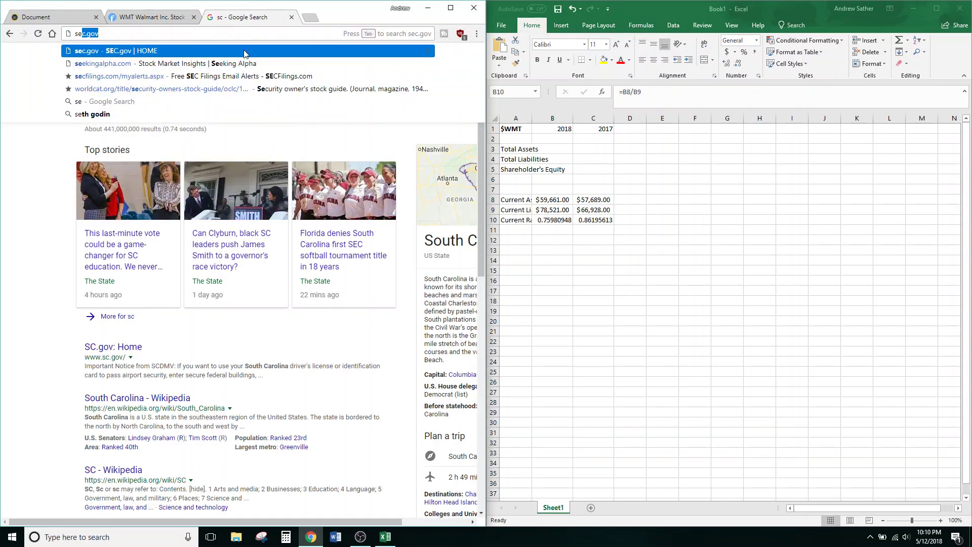
pyautogui.press('Return')
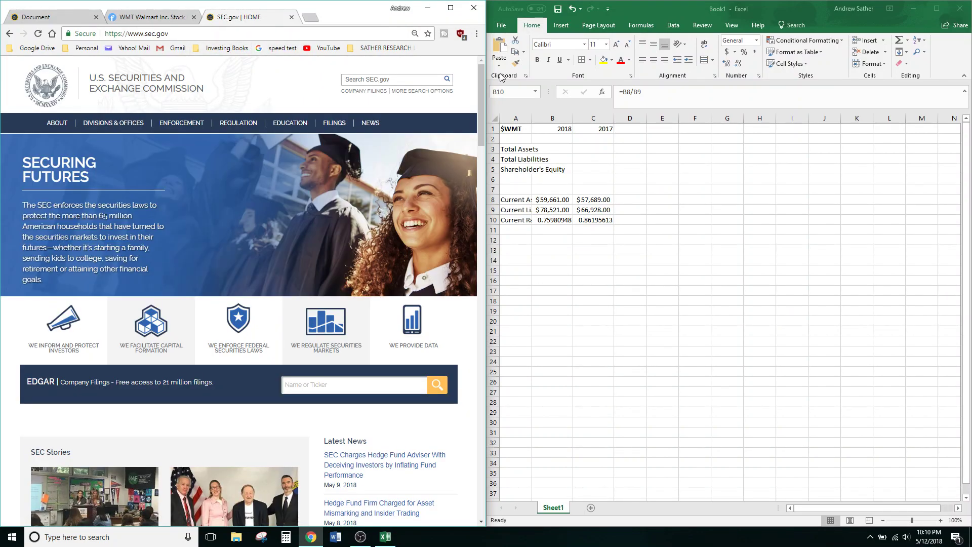
# Step: Go to the EDGAR company filings search and look up the ticker wmt
pyautogui.moveTo(478, 105); pyautogui.dragTo(479, 133)
pyautogui.click(340, 118)
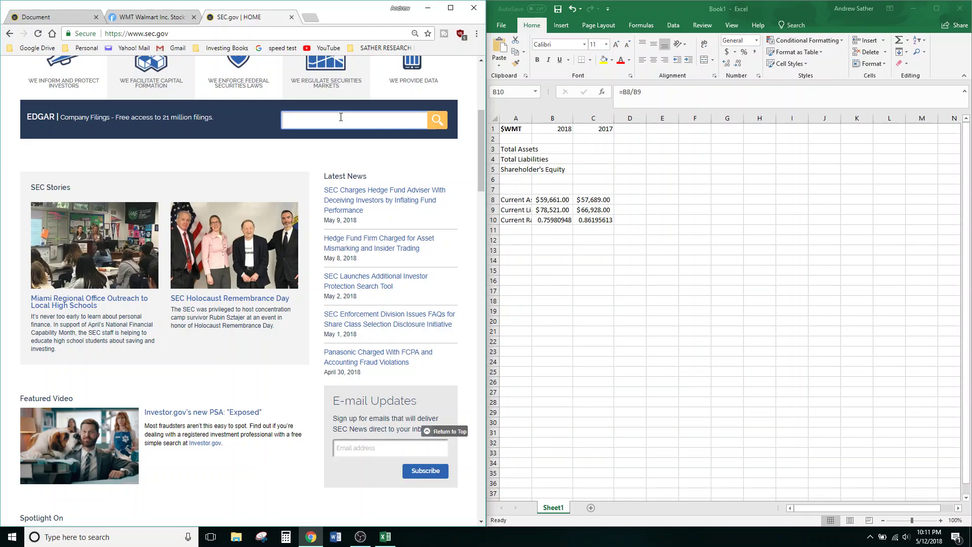
pyautogui.scroll(5, 389, 201)
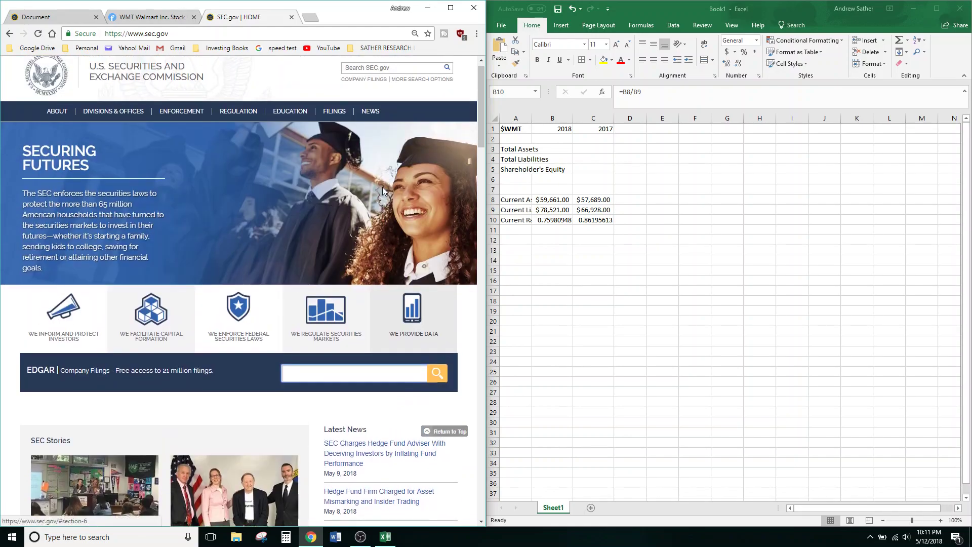
pyautogui.click(372, 77)
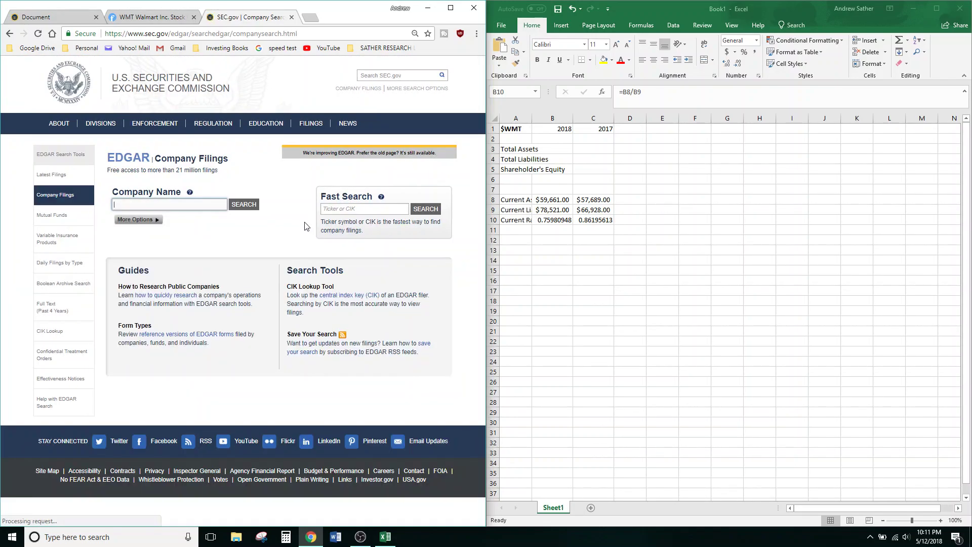
pyautogui.click(347, 204)
pyautogui.write('wmt')
pyautogui.press('Return')
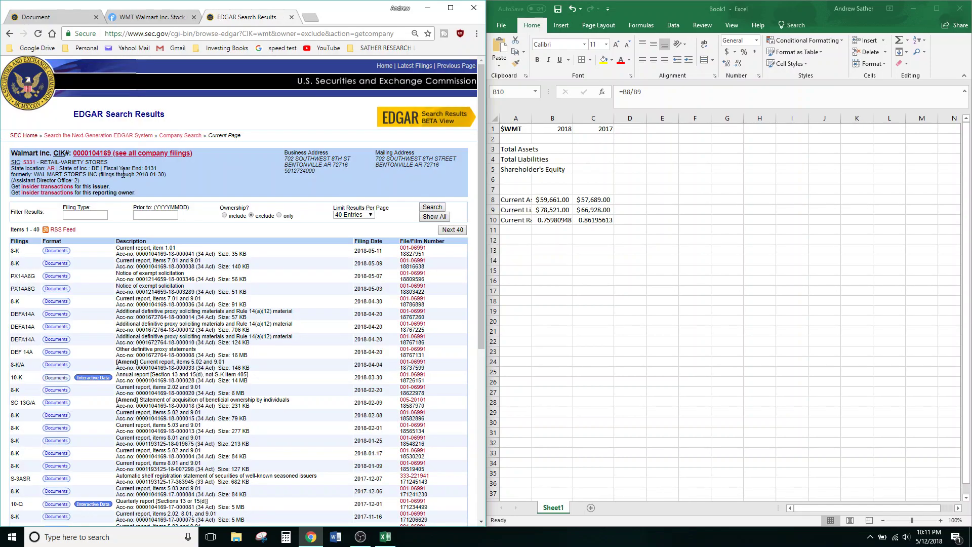
# Step: Filter Walmart's filings by the filing type 10-q
pyautogui.click(95, 218)
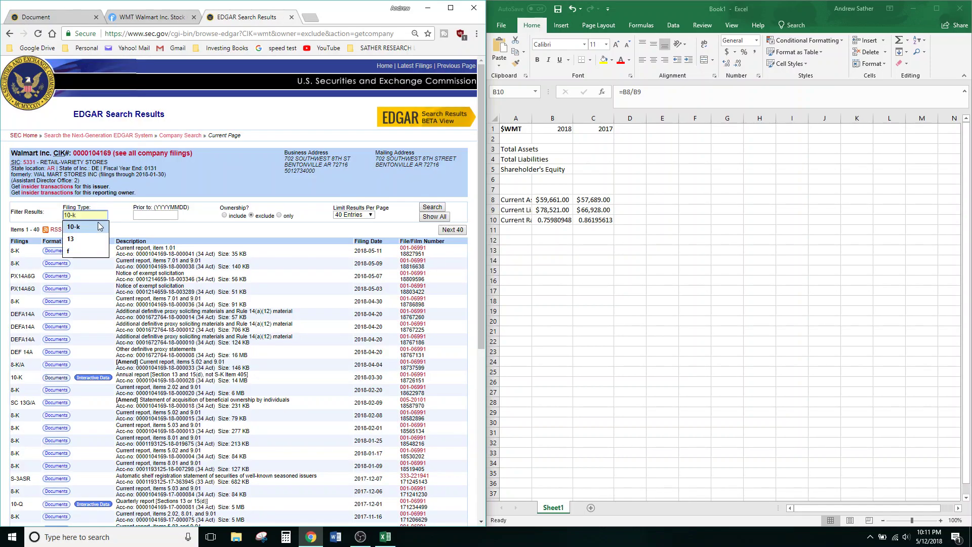
pyautogui.write('10-q')
pyautogui.press('Return')
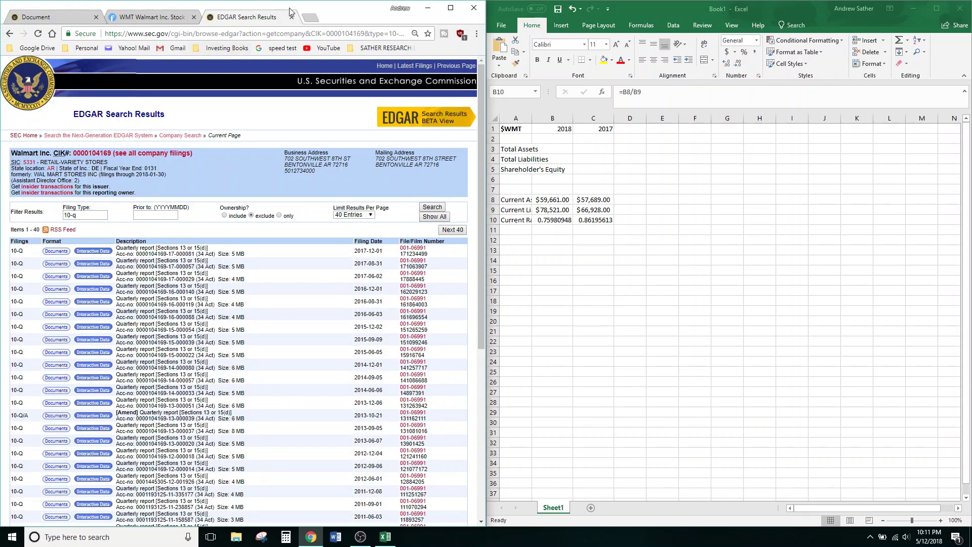
# Step: Open sec.gov in another new tab and look up the ticker wmt in the company filings search
pyautogui.click(310, 18)
pyautogui.write('s')
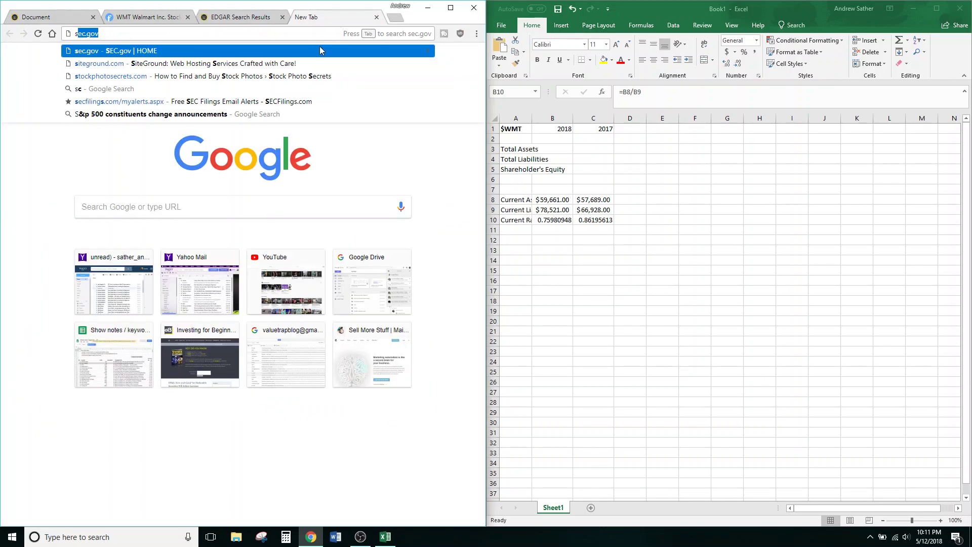
pyautogui.press('Return')
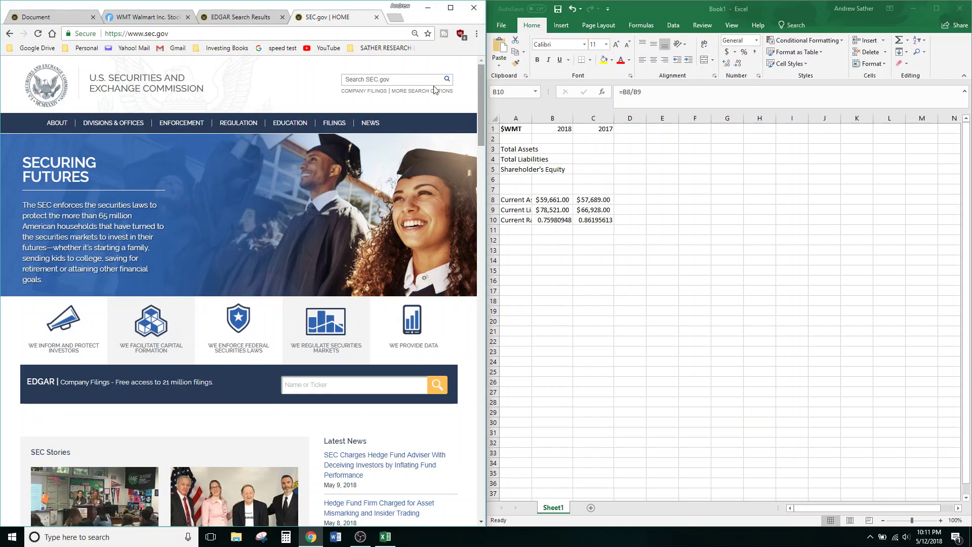
pyautogui.click(381, 94)
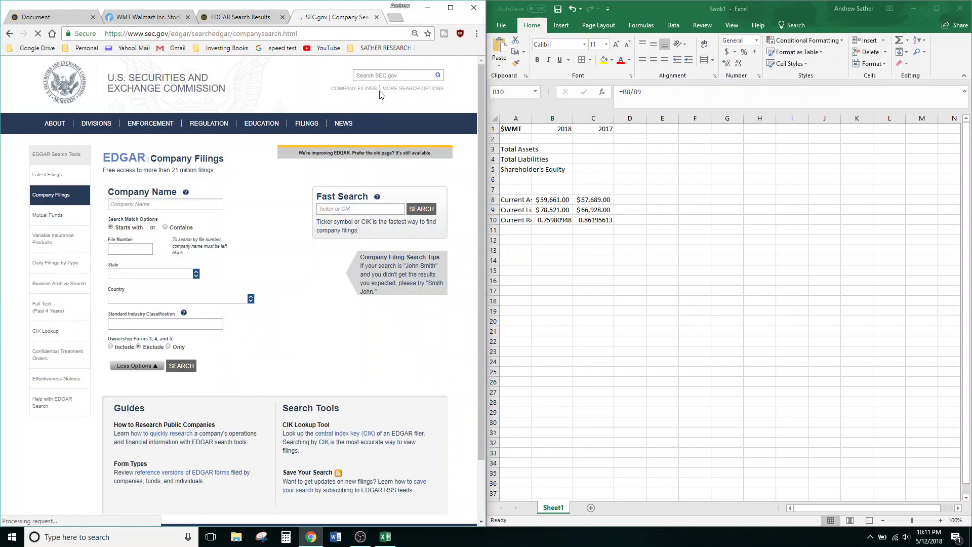
pyautogui.click(369, 207)
pyautogui.write('wmt')
pyautogui.press('Return')
# Step: Filter the Walmart filings in this tab by the filing type 10-k
pyautogui.click(94, 214)
pyautogui.click(94, 226)
pyautogui.press('Return')
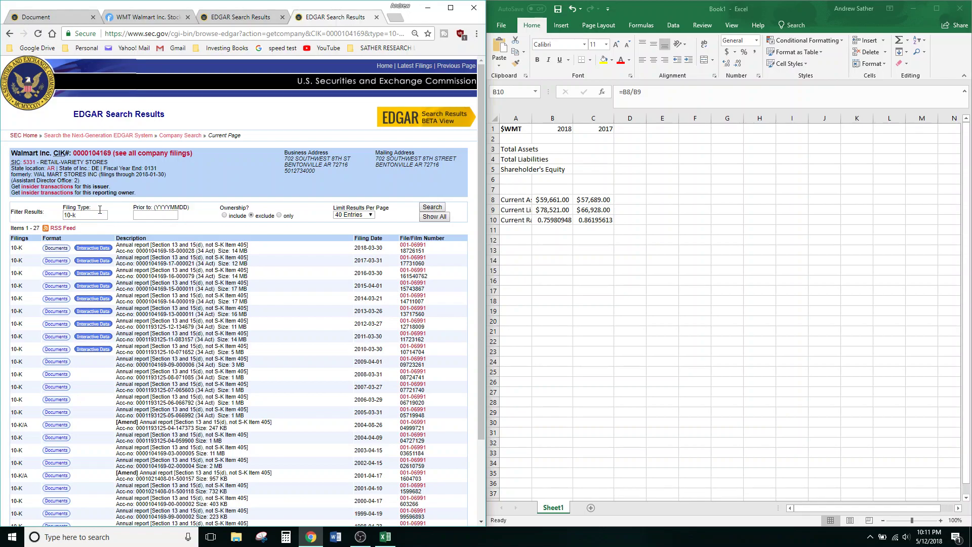
# Step: Compare the 10-Q and 10-K filing lists, and open the interactive data of the 10-K filed 2018-03-30
pyautogui.click(236, 19)
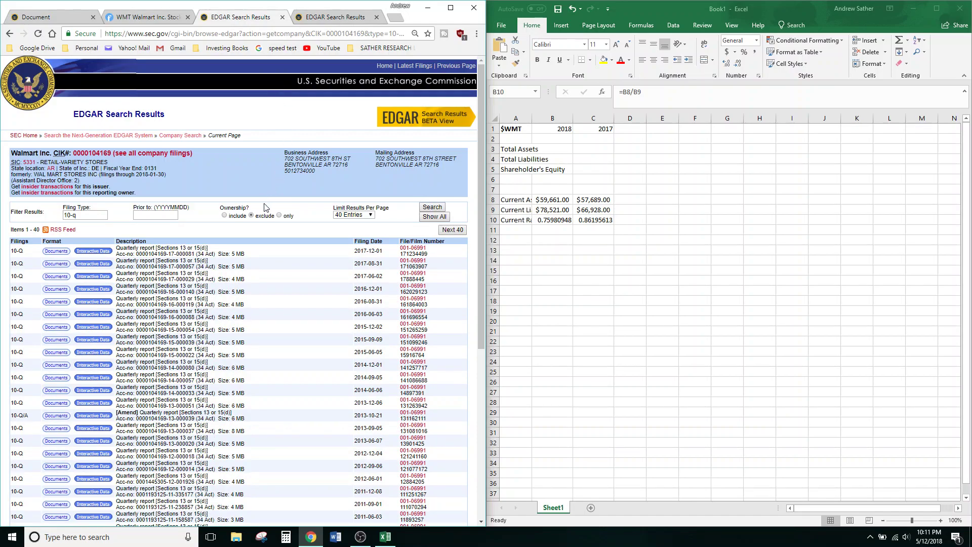
pyautogui.scroll(-1, 299, 233)
pyautogui.click(317, 16)
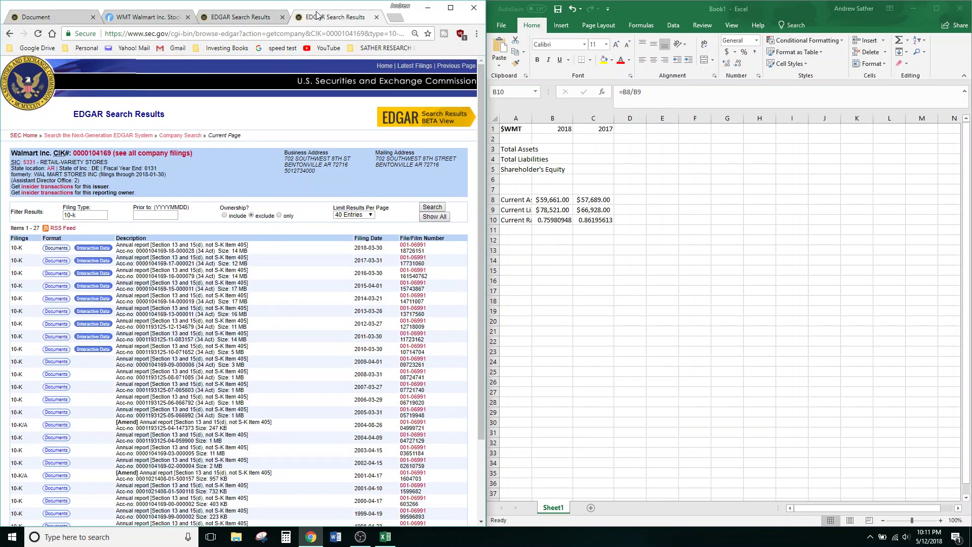
pyautogui.click(267, 16)
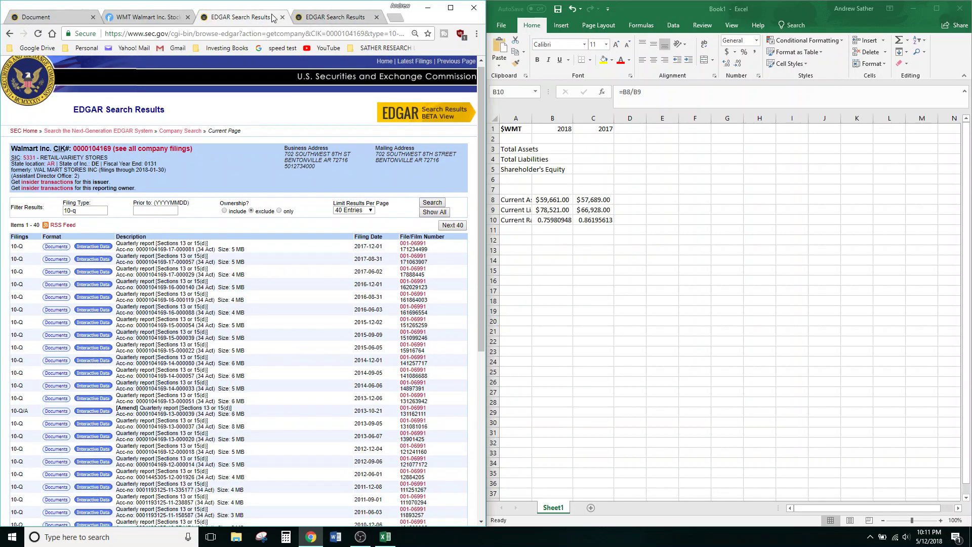
pyautogui.click(342, 19)
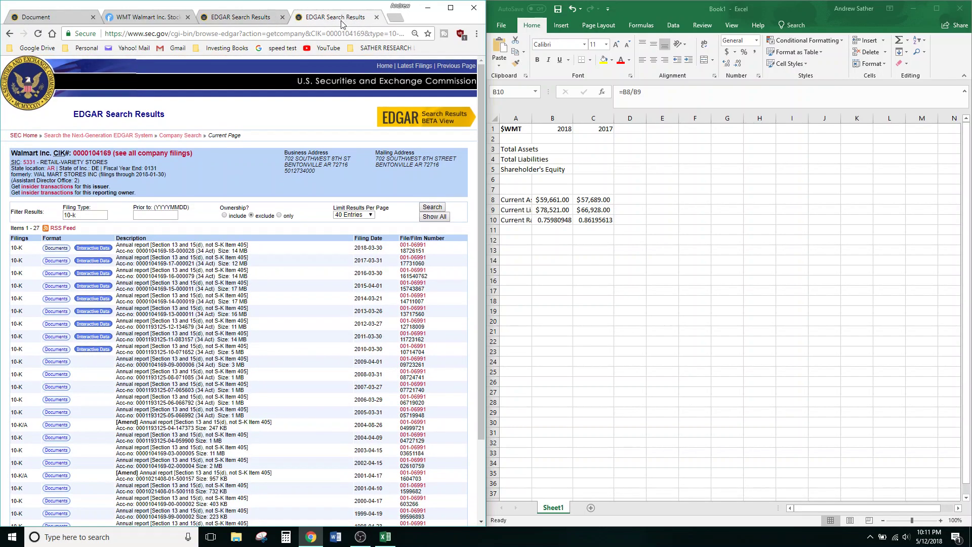
pyautogui.click(97, 248)
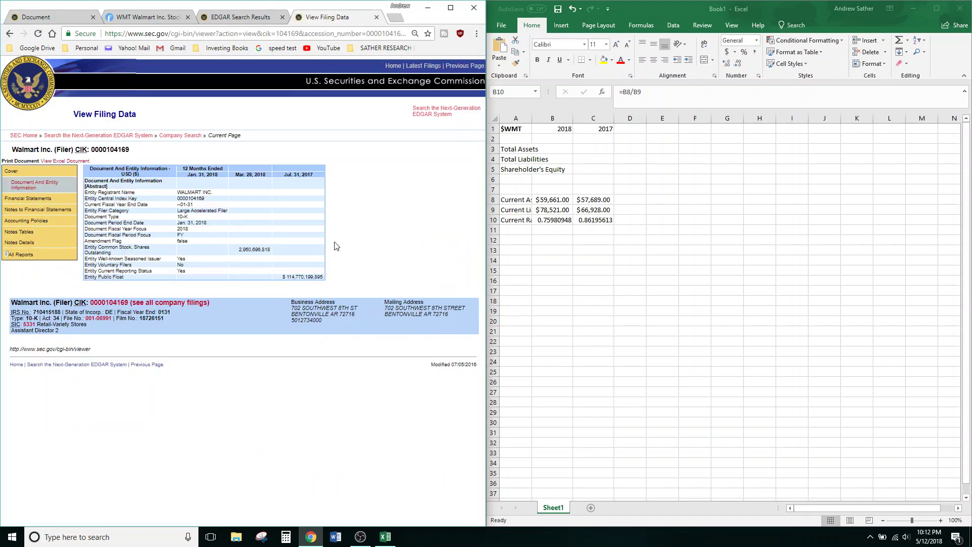
# Step: Open the 10-K's consolidated balance sheets and correct Walmart's 2018 current assets in the Excel sheet to 59,664
pyautogui.click(30, 198)
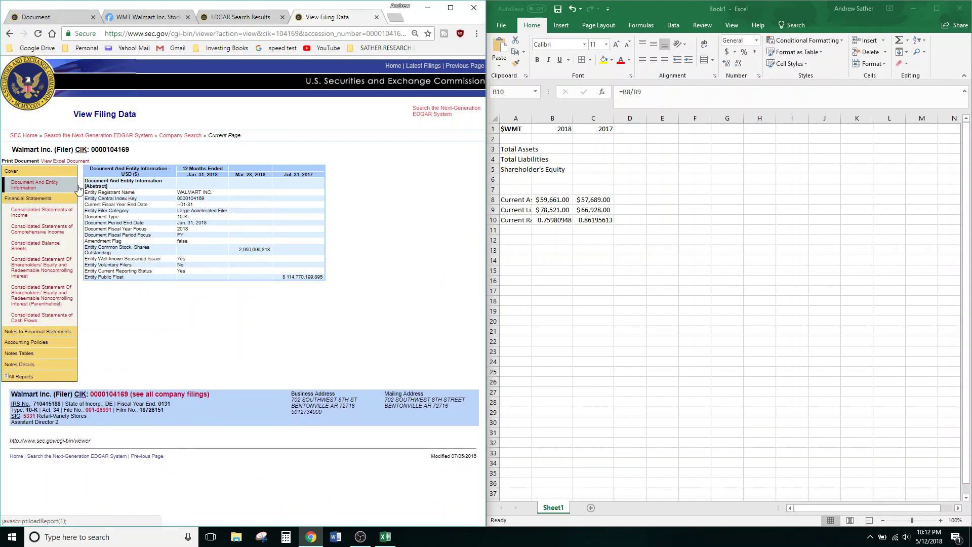
pyautogui.click(51, 246)
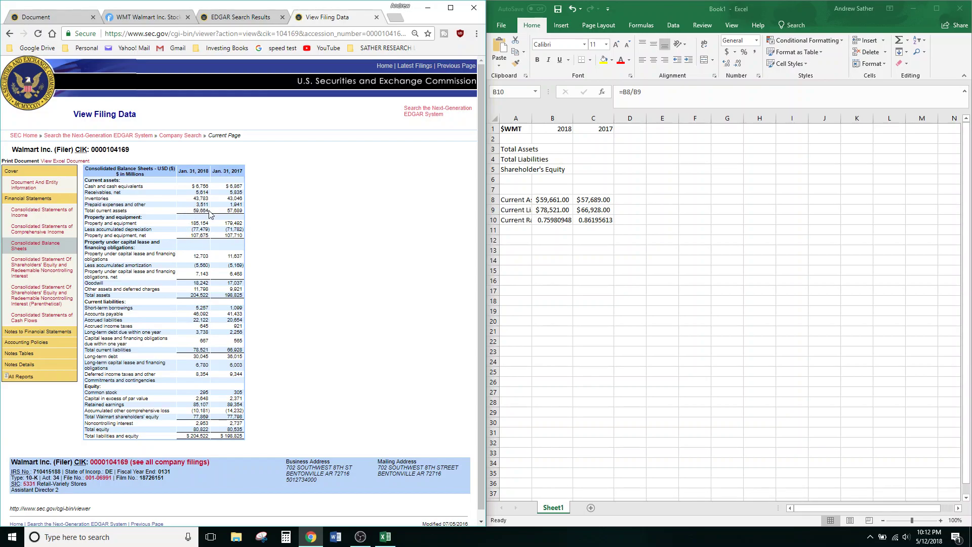
pyautogui.click(553, 201)
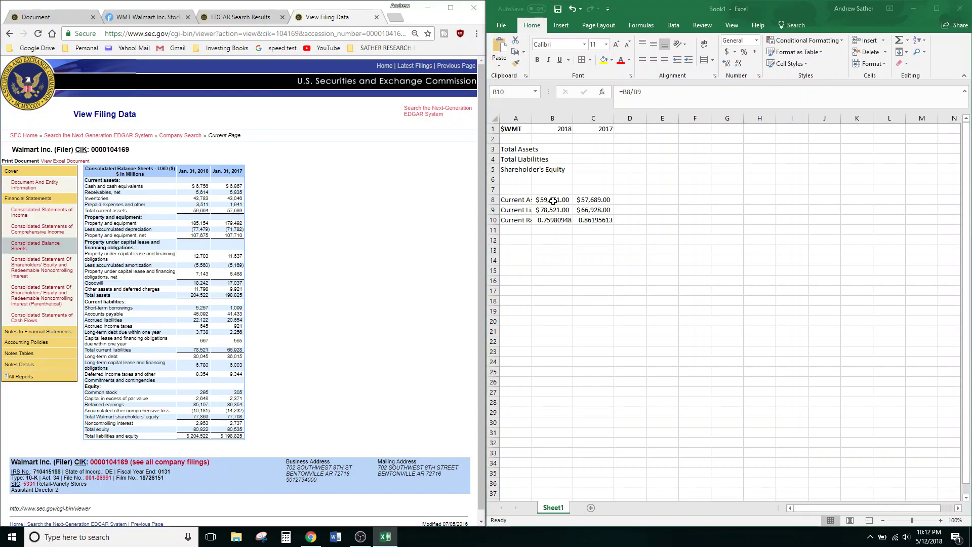
pyautogui.write('59')
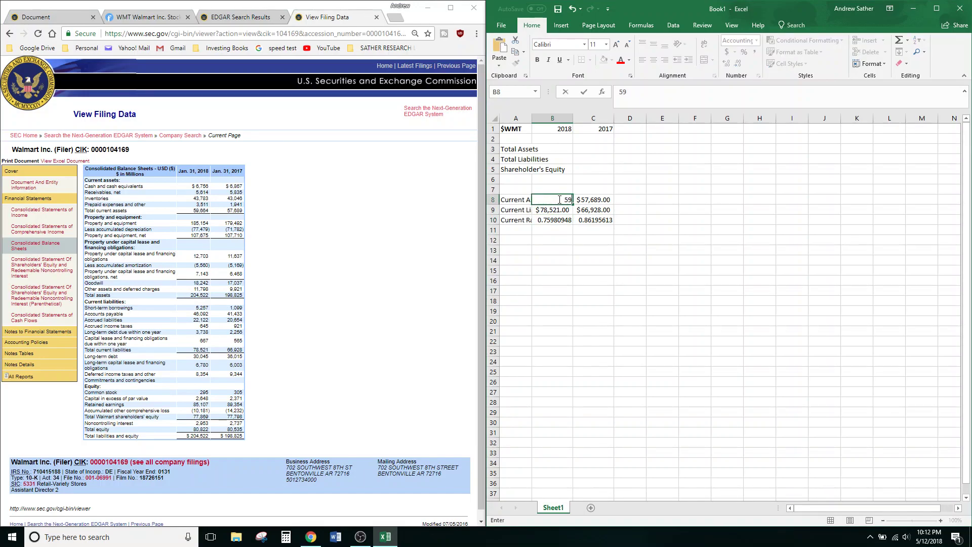
pyautogui.write(',664')
pyautogui.press('Return')
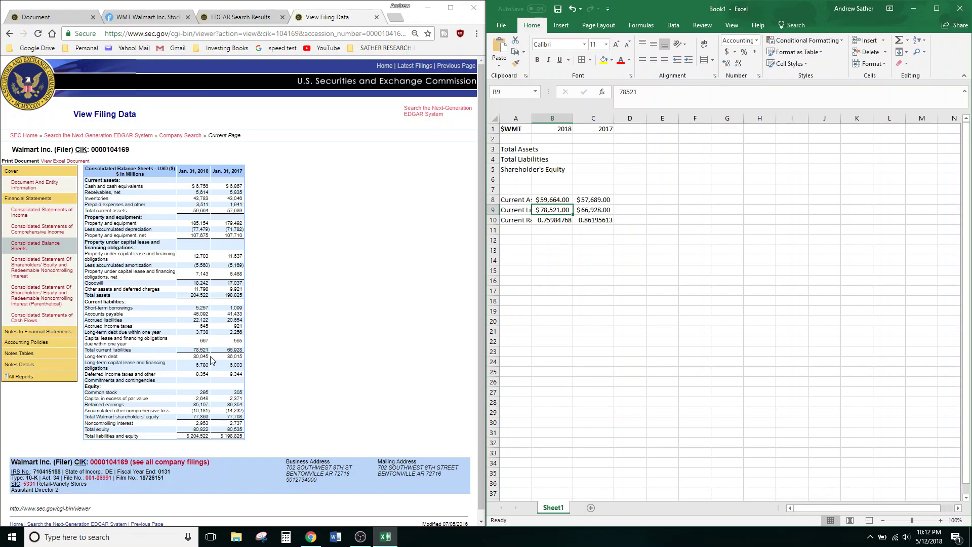
# Step: Check the 2018 total current assets and total current liabilities in the 10-K document, and return to the finviz WMT quote
pyautogui.click(75, 20)
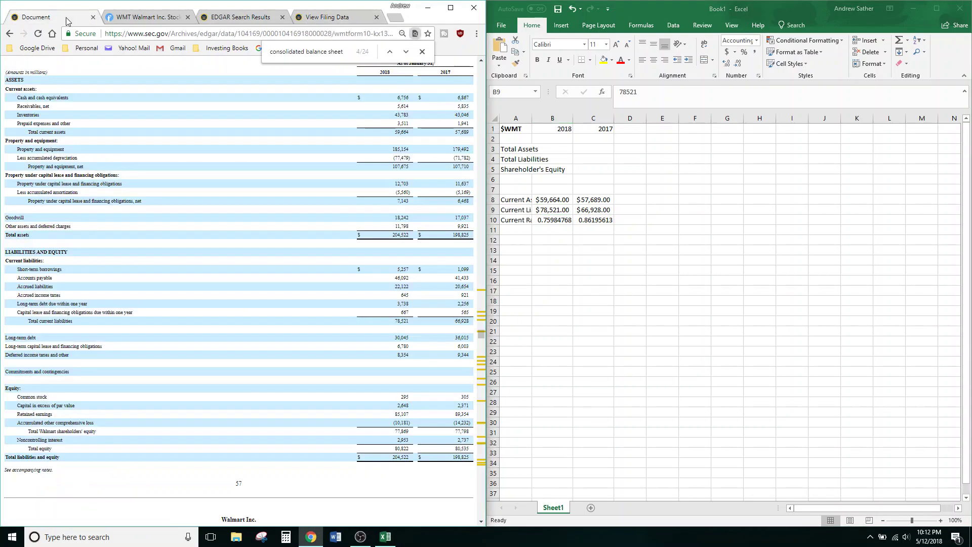
pyautogui.click(370, 337)
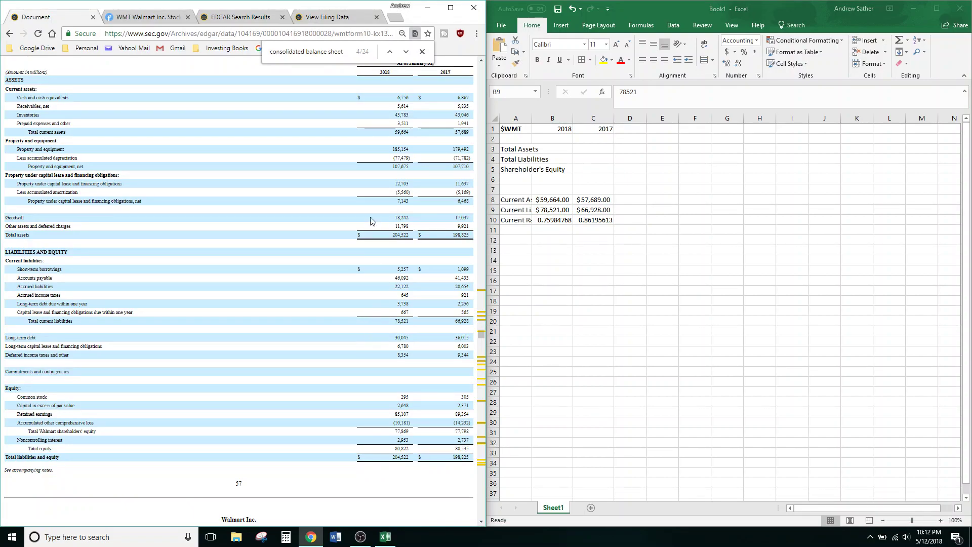
pyautogui.click(410, 141)
pyautogui.moveTo(394, 320); pyautogui.dragTo(410, 322)
pyautogui.click(135, 19)
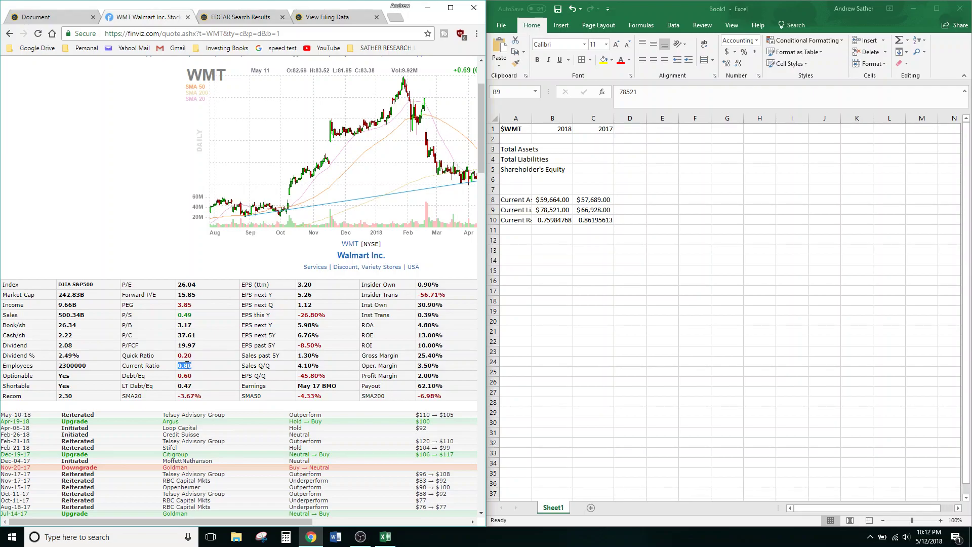
# Step: Format the 2018 current ratio in Excel cell B10 to one decimal place and narrow column B
pyautogui.click(551, 221)
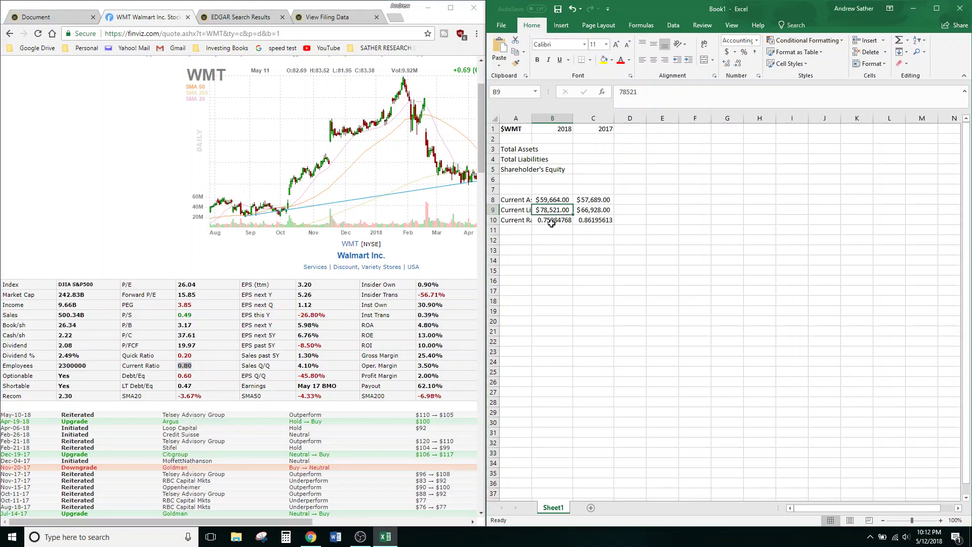
pyautogui.click(728, 62)
pyautogui.click(730, 62)
pyautogui.click(729, 63)
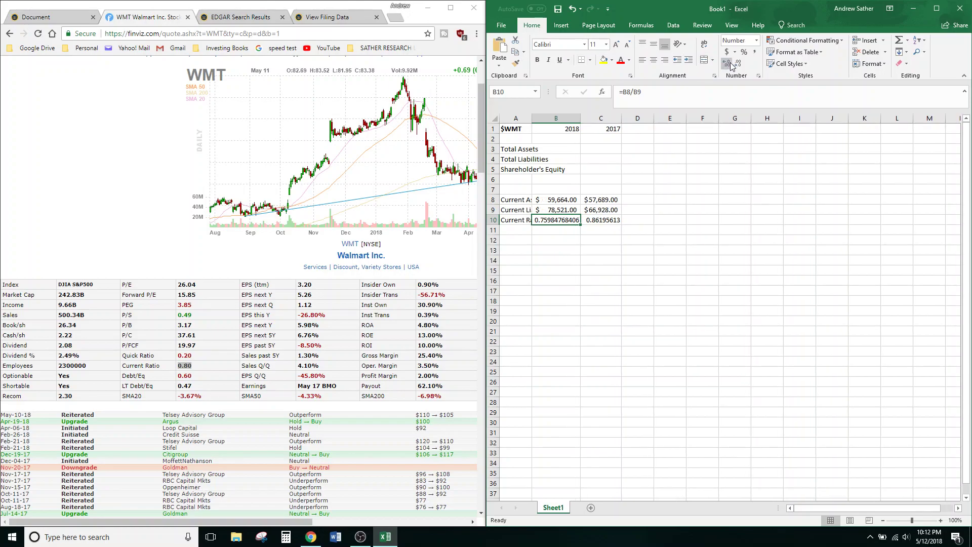
pyautogui.click(729, 63)
pyautogui.click(729, 62)
pyautogui.click(728, 63)
pyautogui.click(729, 62)
pyautogui.doubleClick(741, 63)
pyautogui.click(741, 63)
pyautogui.doubleClick(741, 63)
pyautogui.click(741, 62)
pyautogui.doubleClick(740, 63)
pyautogui.click(741, 63)
pyautogui.doubleClick(741, 63)
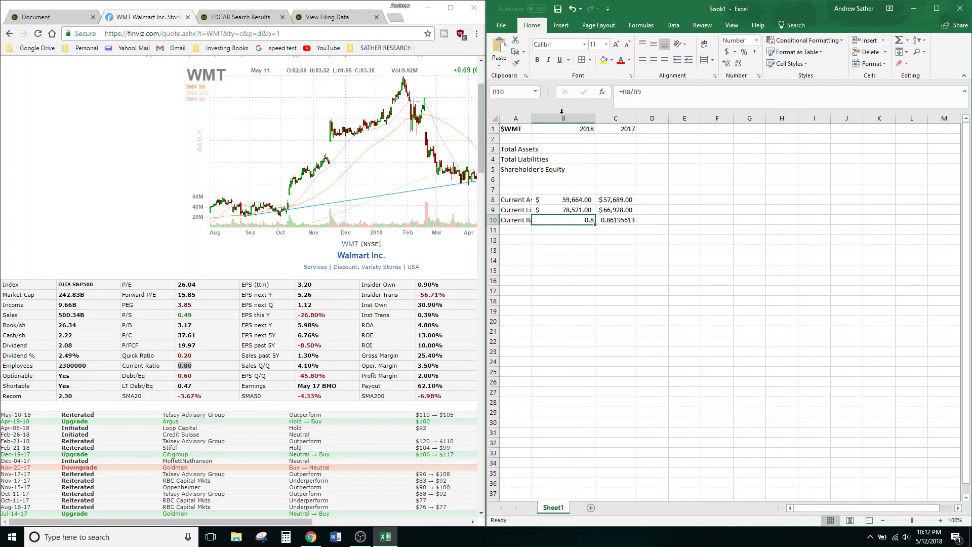
pyautogui.moveTo(594, 114)
pyautogui.mouseDown()
pyautogui.moveTo(568, 116)
pyautogui.moveTo(583, 120)
pyautogui.mouseUp()
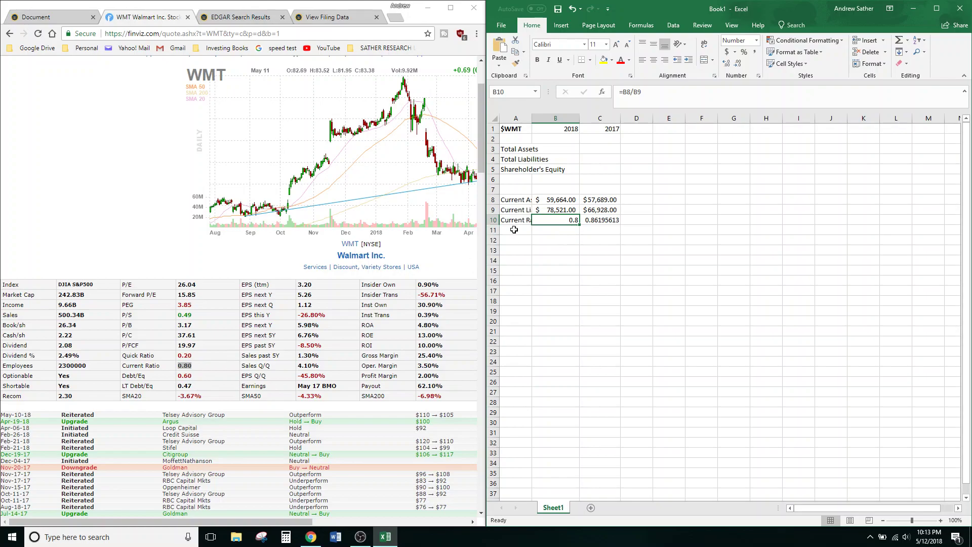
# Step: Format the 2017 current ratio in cell C10 to one decimal place
pyautogui.click(602, 220)
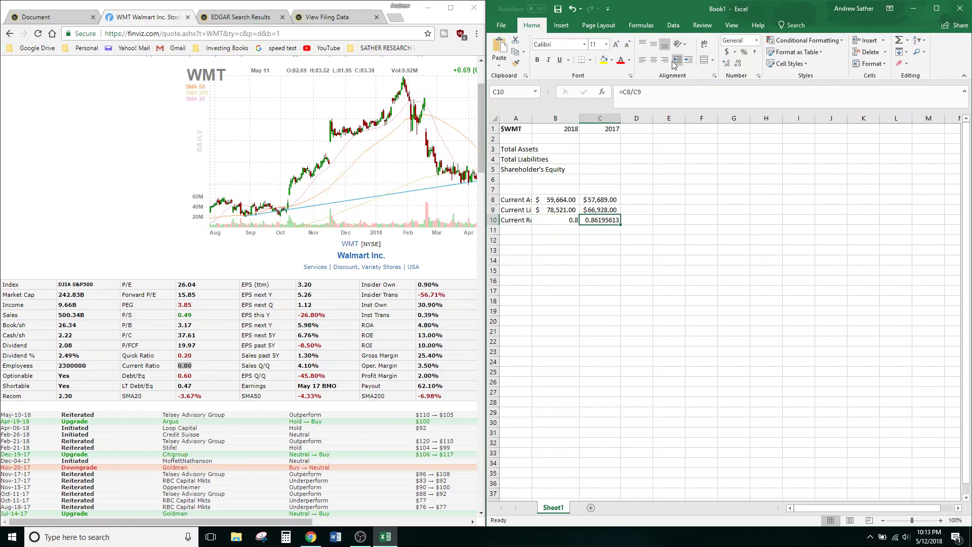
pyautogui.click(737, 63)
pyautogui.click(737, 64)
pyautogui.click(738, 63)
pyautogui.click(738, 64)
pyautogui.click(738, 64)
pyautogui.click(737, 64)
# Step: Open the finviz stock screener in a maximized browser window and show its fundamental filters
pyautogui.click(343, 344)
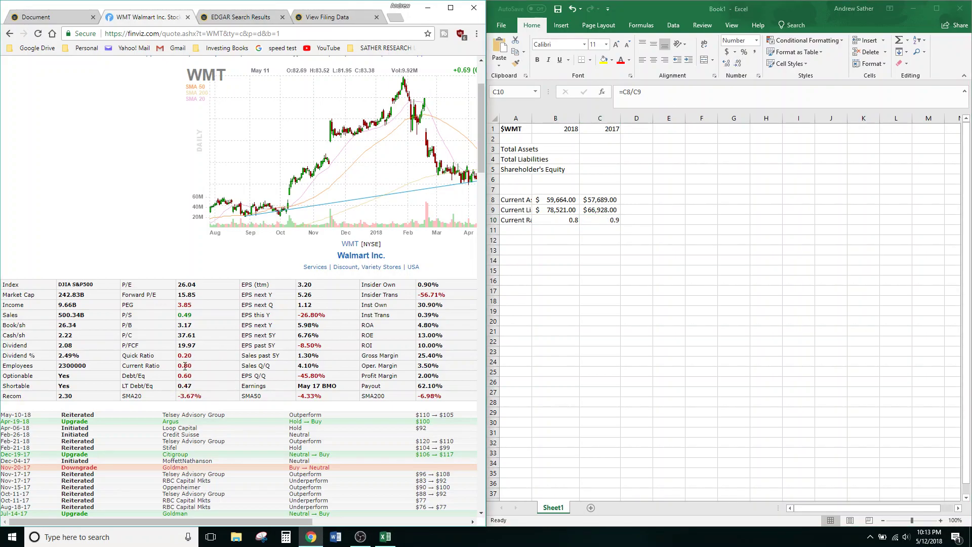
pyautogui.scroll(2, 251, 360)
pyautogui.click(78, 114)
pyautogui.doubleClick(454, 20)
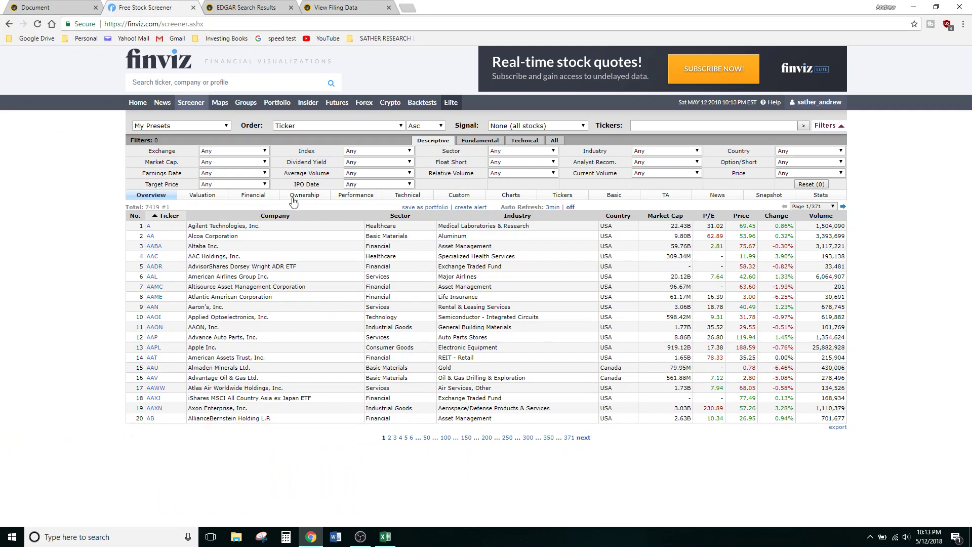
pyautogui.click(467, 142)
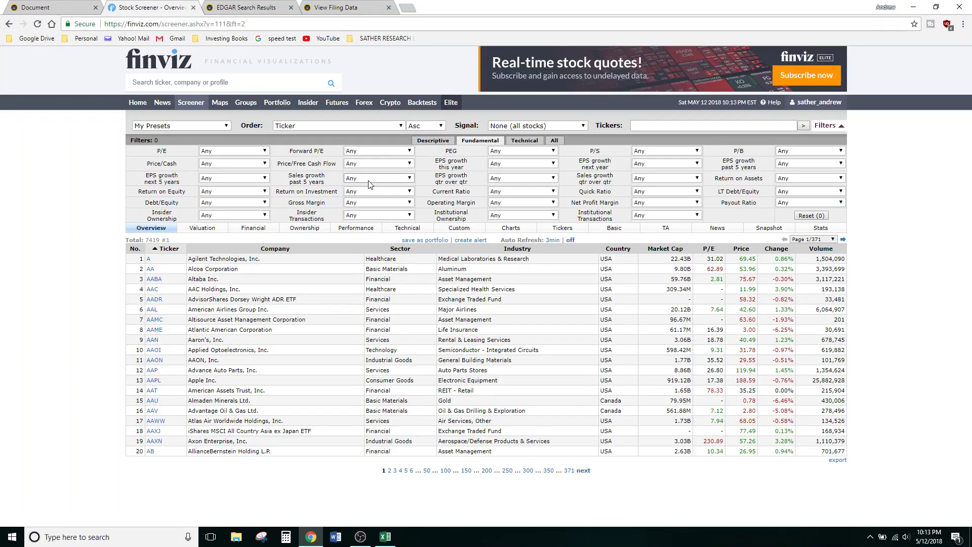
# Step: Return to the descriptive filters and restrict the stock list to the S&P 500 index
pyautogui.click(432, 140)
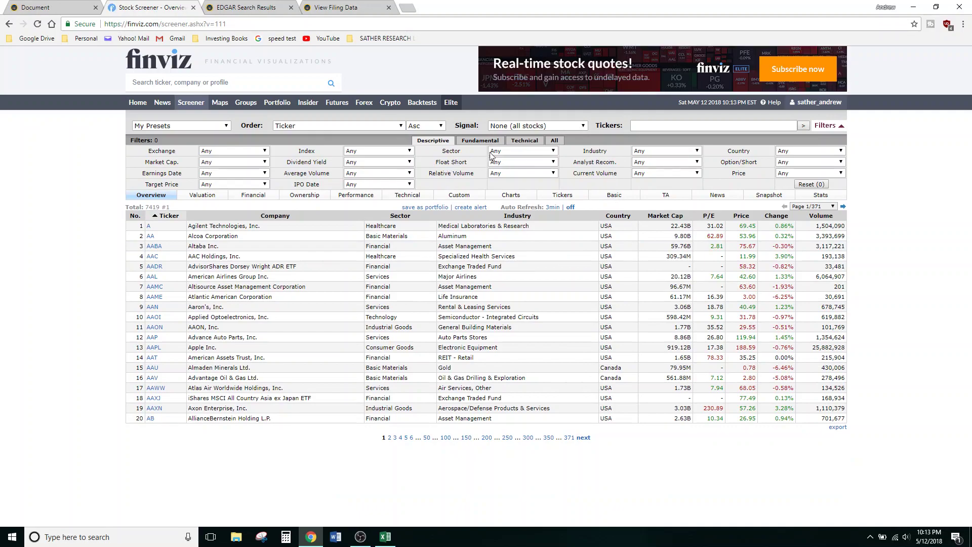
pyautogui.click(384, 151)
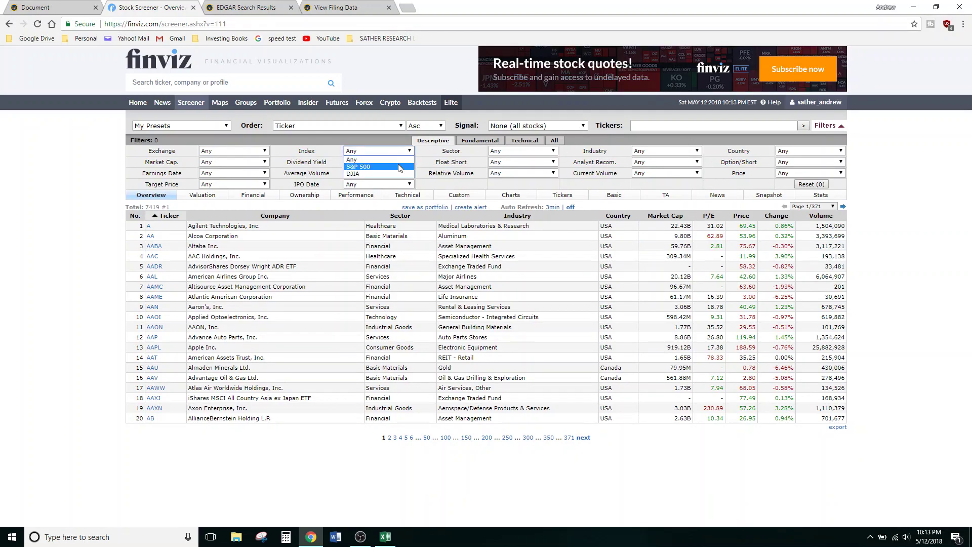
pyautogui.click(398, 163)
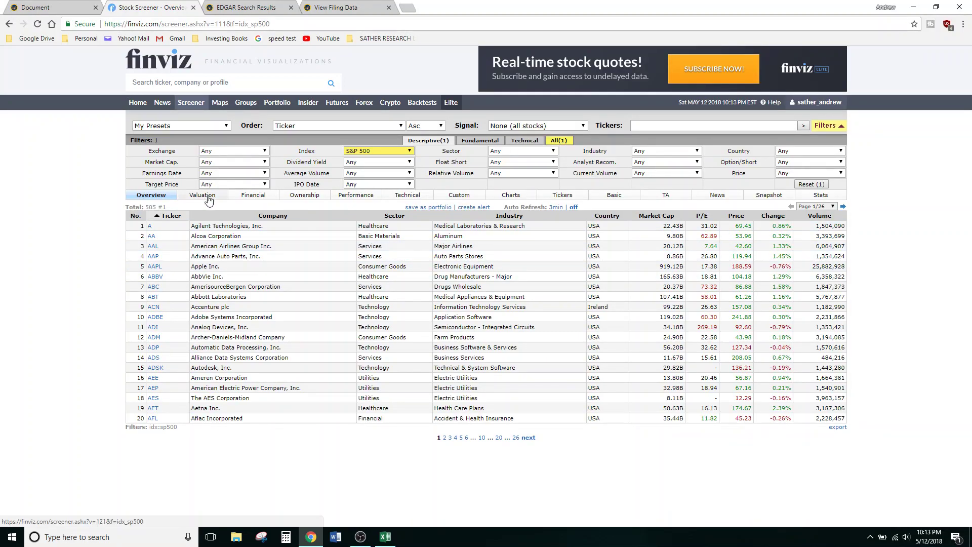
# Step: Compare the valuation and financial views of the S&P 500 stocks, ending on the financial view
pyautogui.click(208, 200)
pyautogui.click(253, 199)
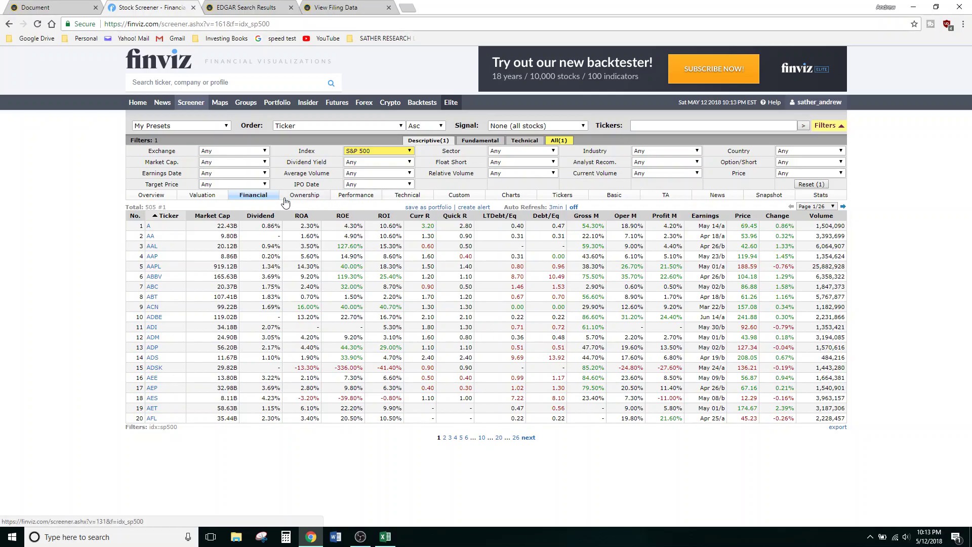
pyautogui.click(213, 200)
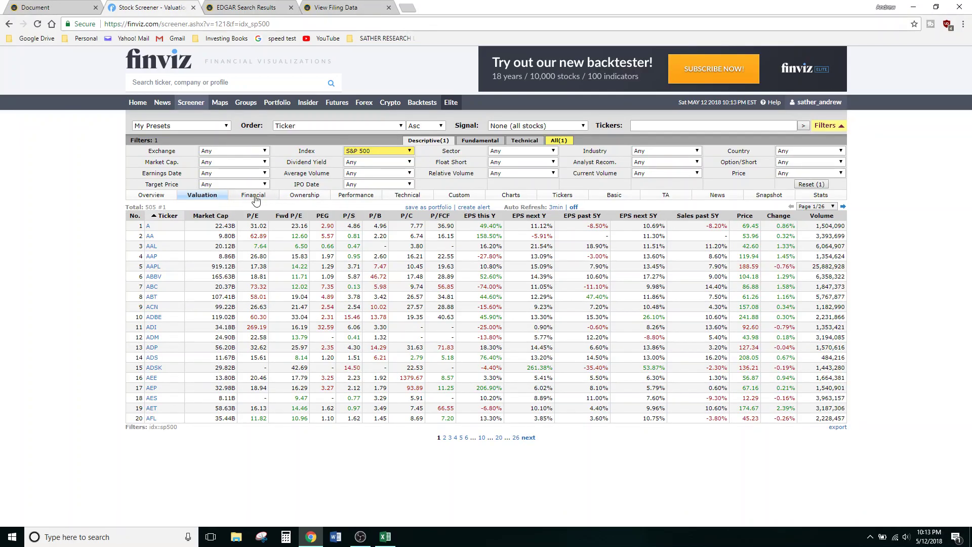
pyautogui.click(247, 198)
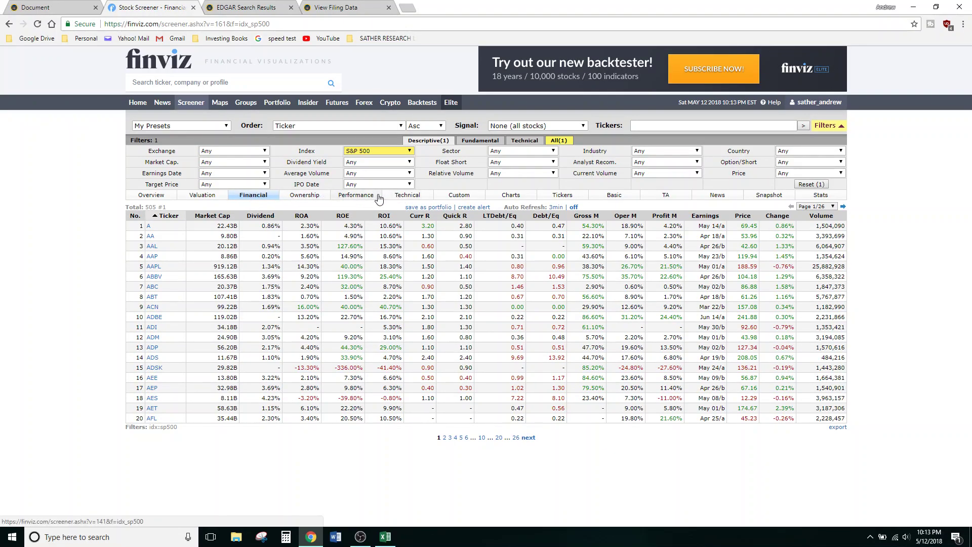
# Step: Show all screener filters and set the Current Ratio filter to Over 1
pyautogui.click(559, 141)
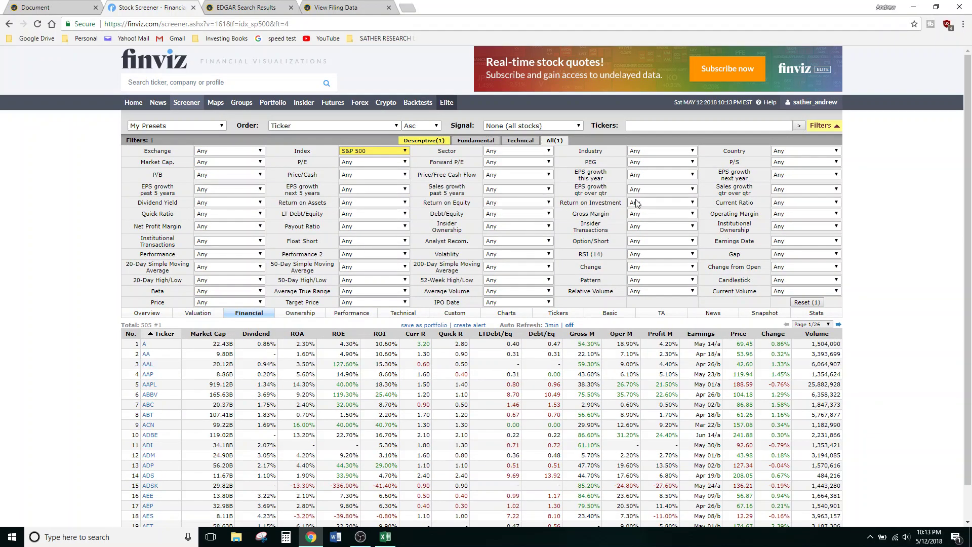
pyautogui.click(805, 203)
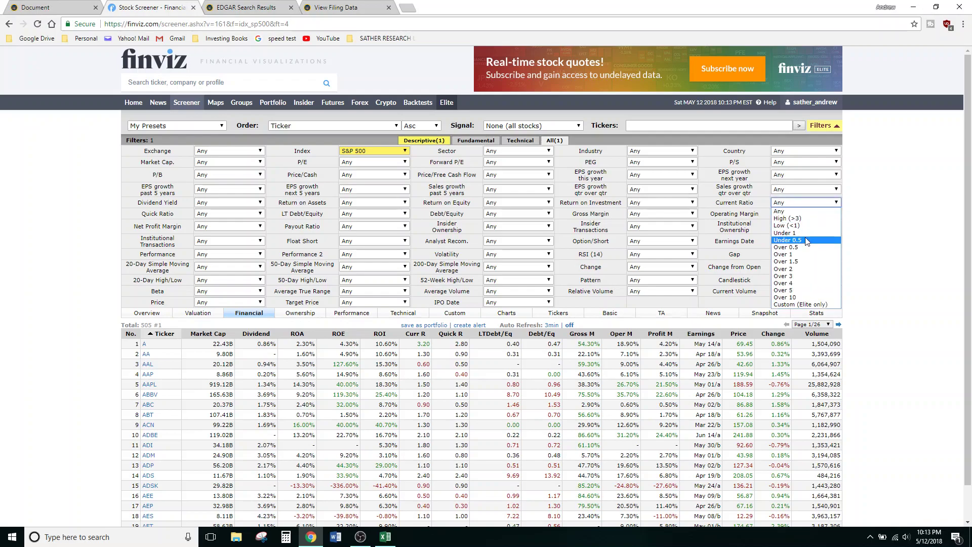
pyautogui.click(806, 254)
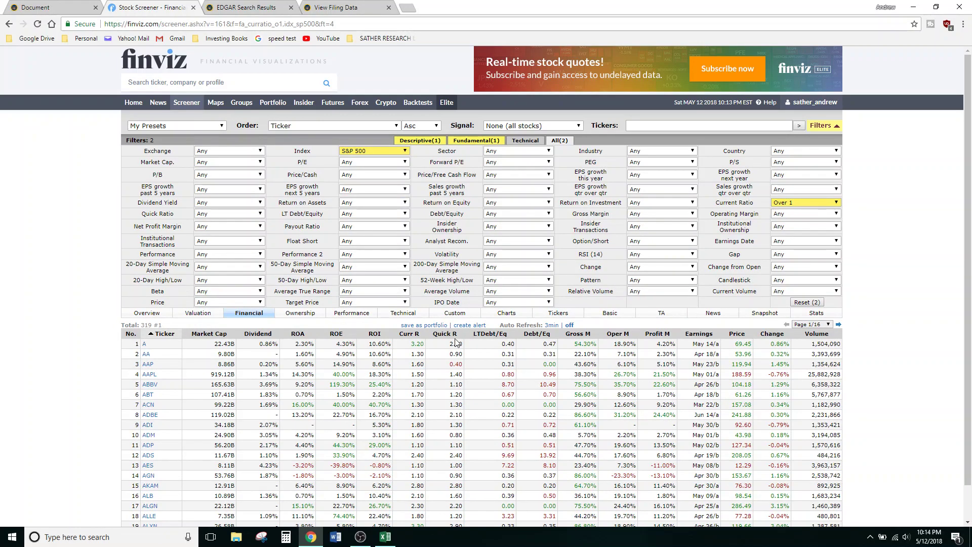
# Step: Sort the filtered stocks by current ratio in descending order
pyautogui.click(416, 335)
pyautogui.click(420, 335)
pyautogui.scroll(-1, 435, 300)
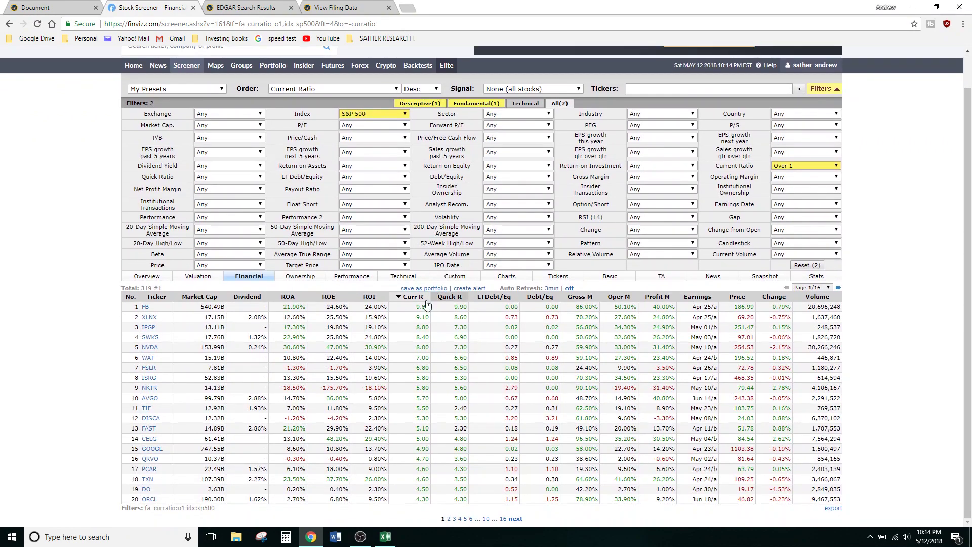
pyautogui.moveTo(152, 310)
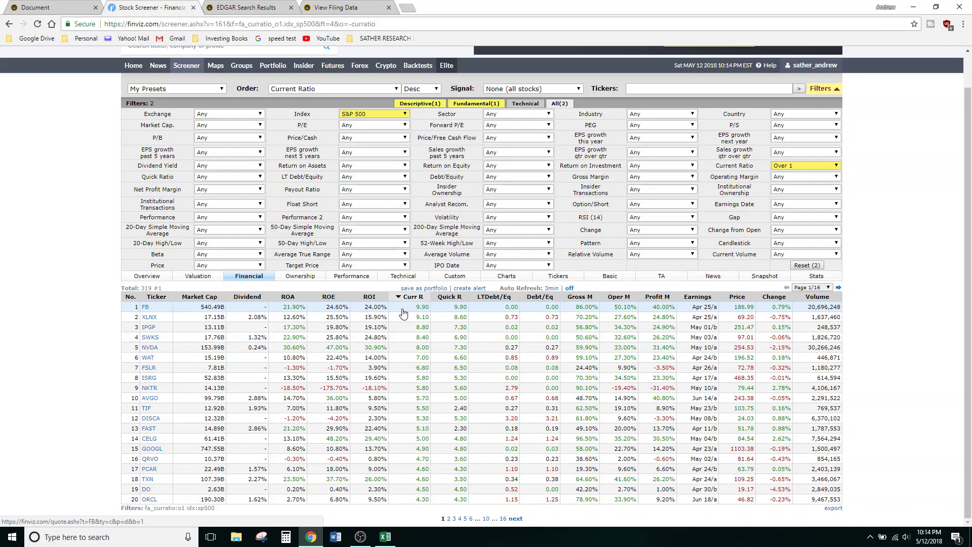
# Step: Examine the cash line and the current liabilities in the balance sheet of Walmart's 10-K document
pyautogui.click(60, 8)
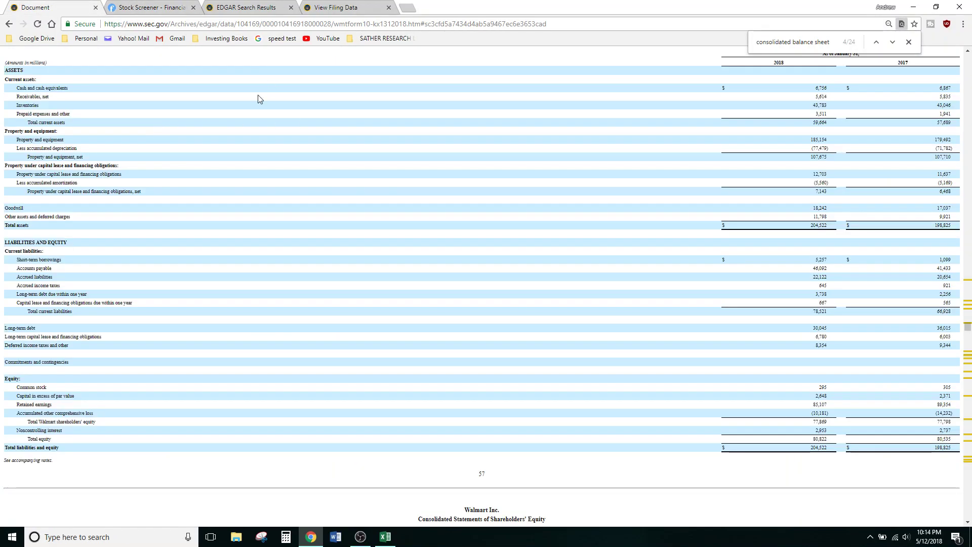
pyautogui.tripleClick(36, 88)
pyautogui.click(38, 259)
pyautogui.moveTo(66, 268); pyautogui.dragTo(96, 286)
pyautogui.click(97, 277)
pyautogui.scroll(3, 191, 267)
# Step: Return from Walmart's filing data to the SEC company search and look up the ticker fb
pyautogui.click(246, 7)
pyautogui.click(370, 7)
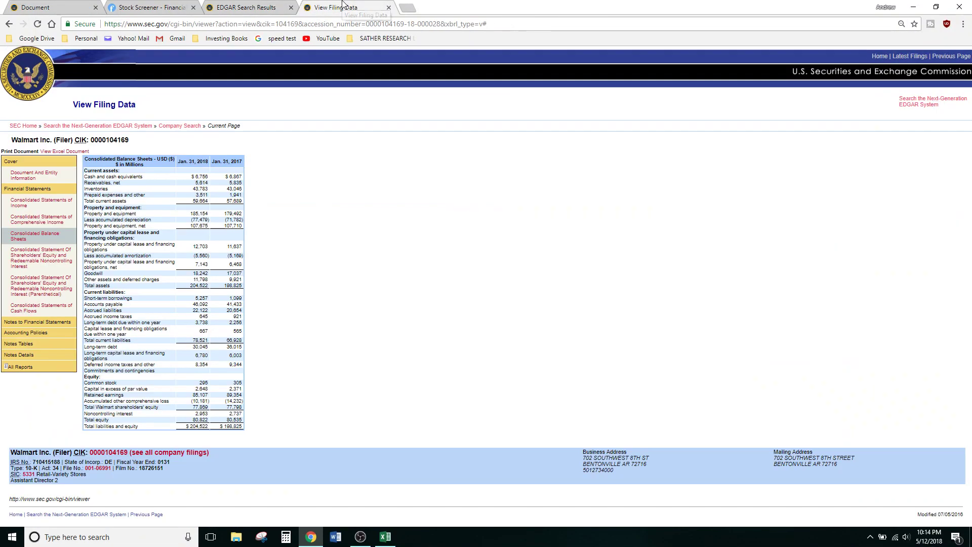
pyautogui.click(180, 126)
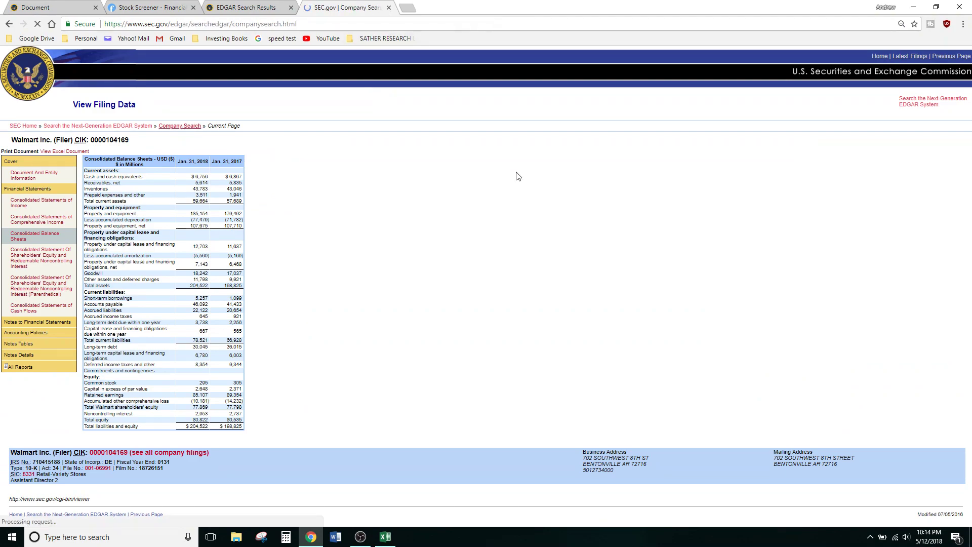
pyautogui.click(611, 199)
pyautogui.write('f')
pyautogui.click(630, 209)
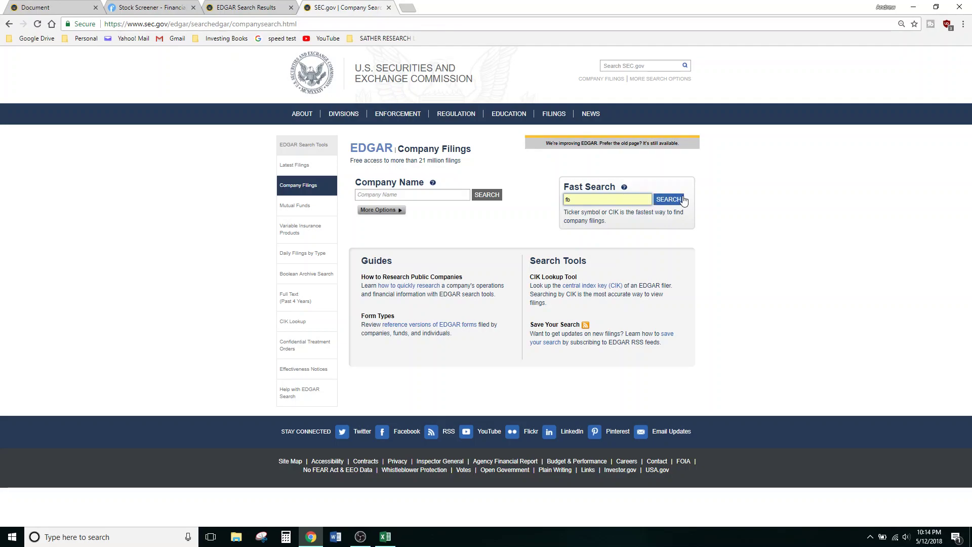
pyautogui.click(668, 199)
# Step: Filter Facebook's filings by the filing type 10-k
pyautogui.click(140, 193)
pyautogui.click(159, 204)
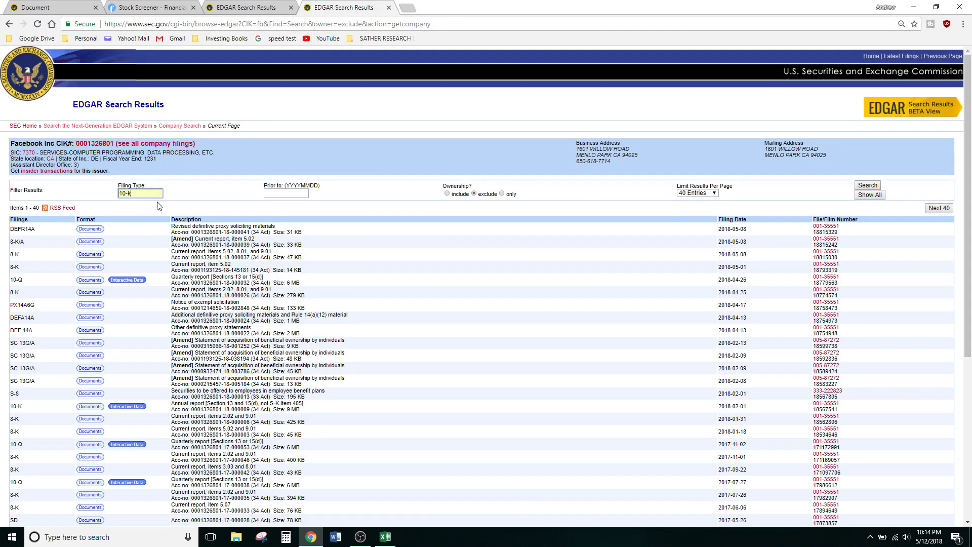
pyautogui.press('Return')
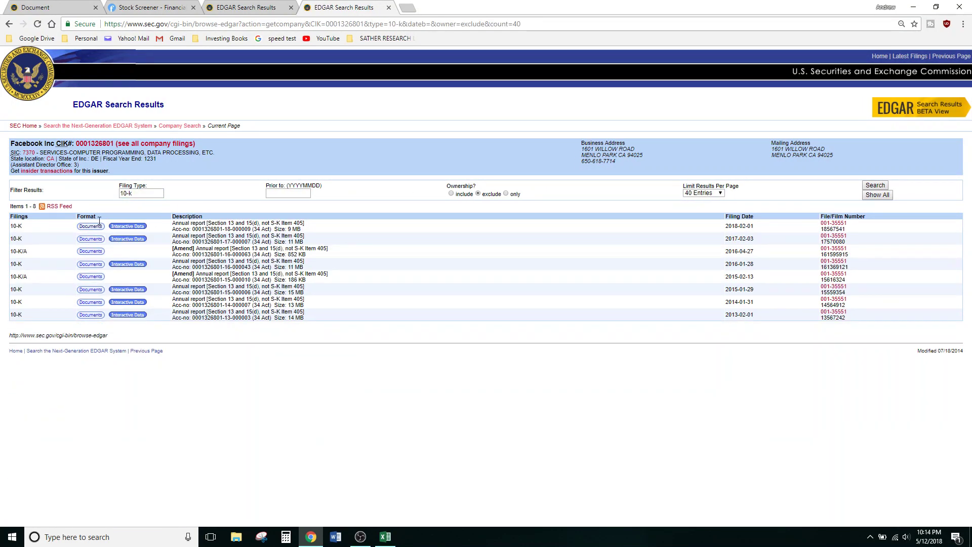
# Step: Open the interactive data of Facebook's newest 10-K filing and view the consolidated statements of income
pyautogui.click(143, 226)
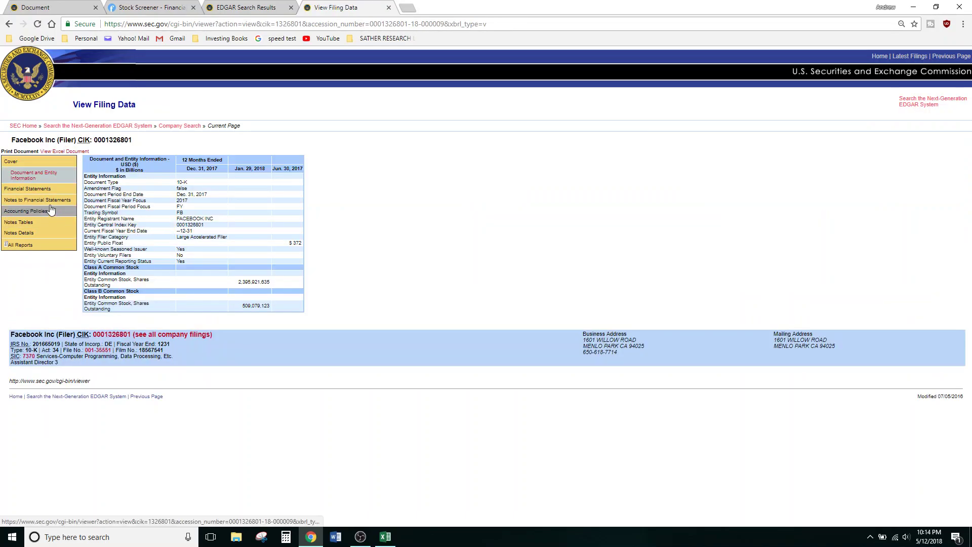
pyautogui.click(48, 189)
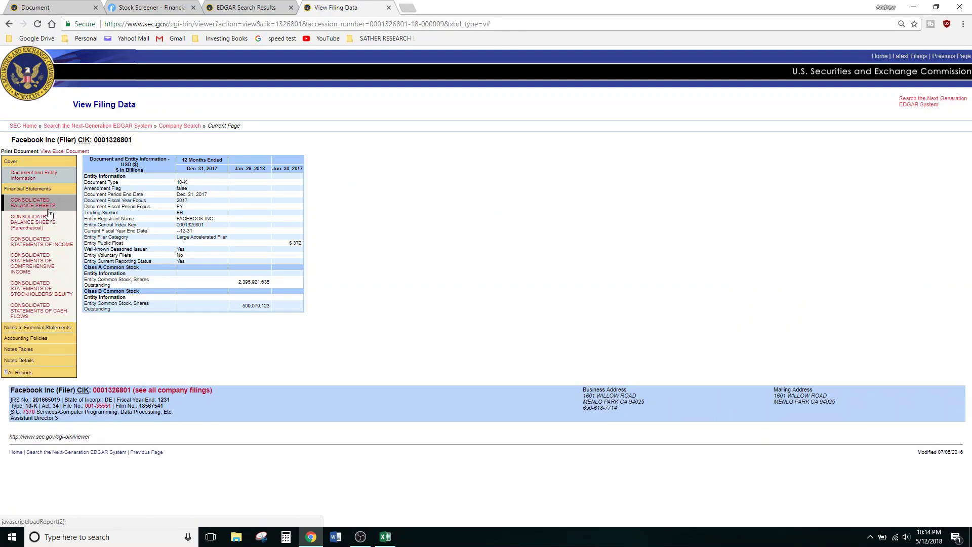
pyautogui.click(46, 244)
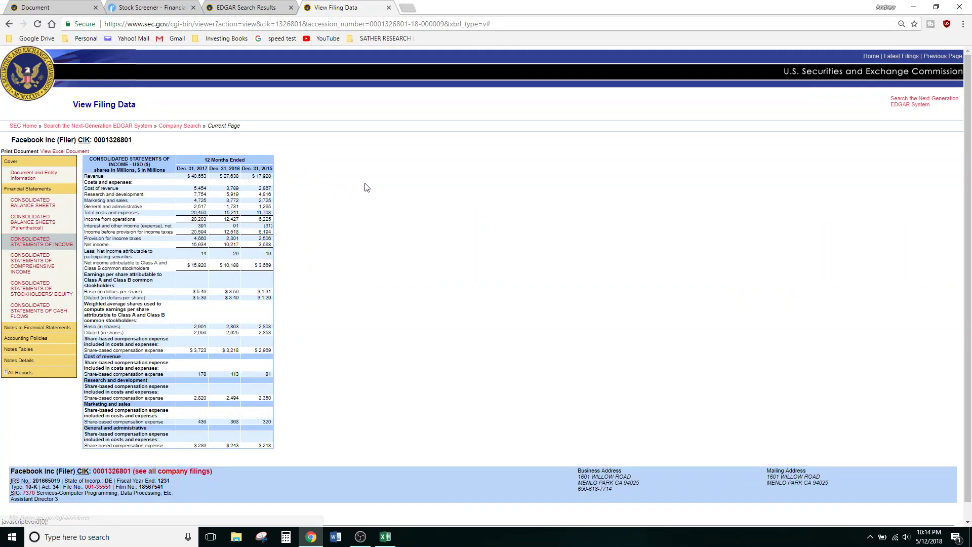
pyautogui.scroll(-1, 366, 189)
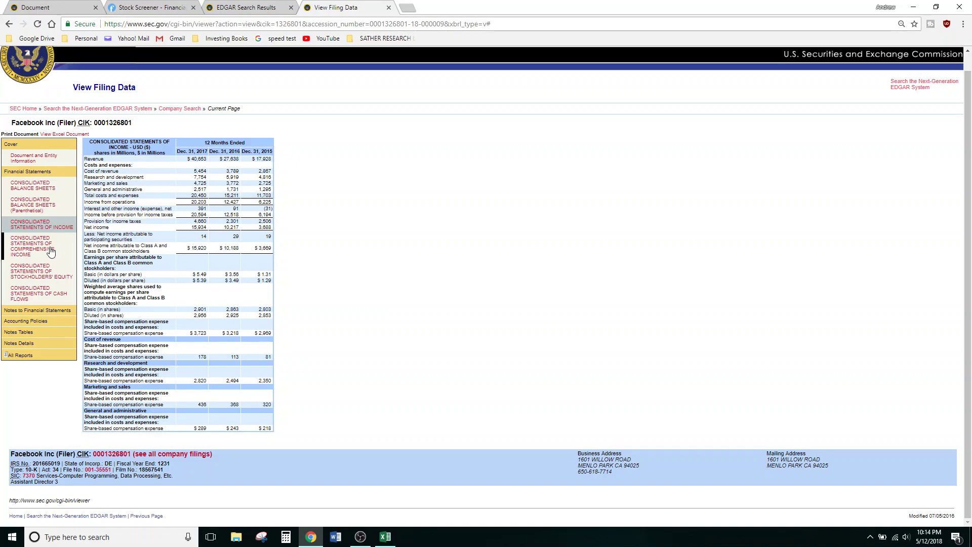
# Step: Open Facebook's consolidated balance sheets and examine the marketable securities line for Dec. 31, 2017
pyautogui.click(37, 186)
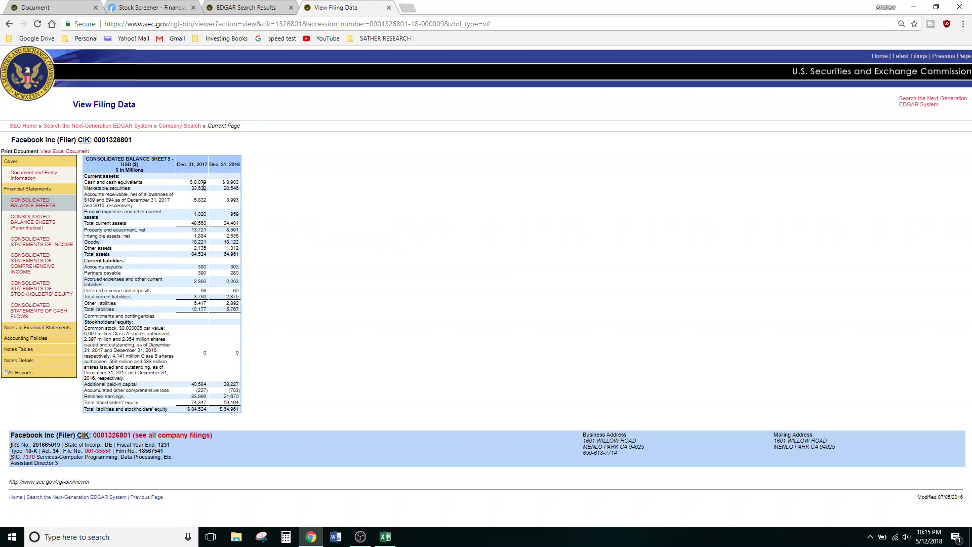
pyautogui.moveTo(209, 189); pyautogui.dragTo(194, 184)
pyautogui.moveTo(133, 185); pyautogui.dragTo(88, 188)
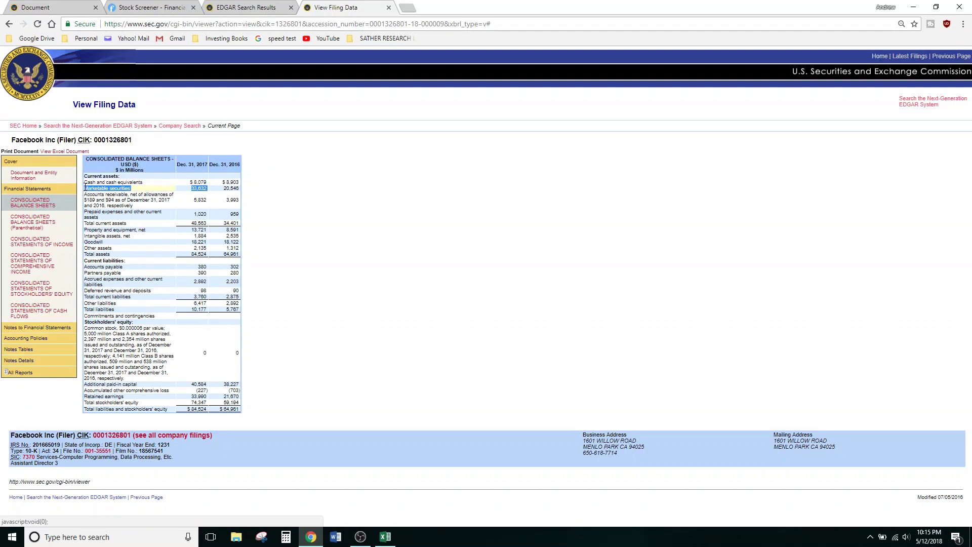
pyautogui.moveTo(85, 190); pyautogui.dragTo(84, 189)
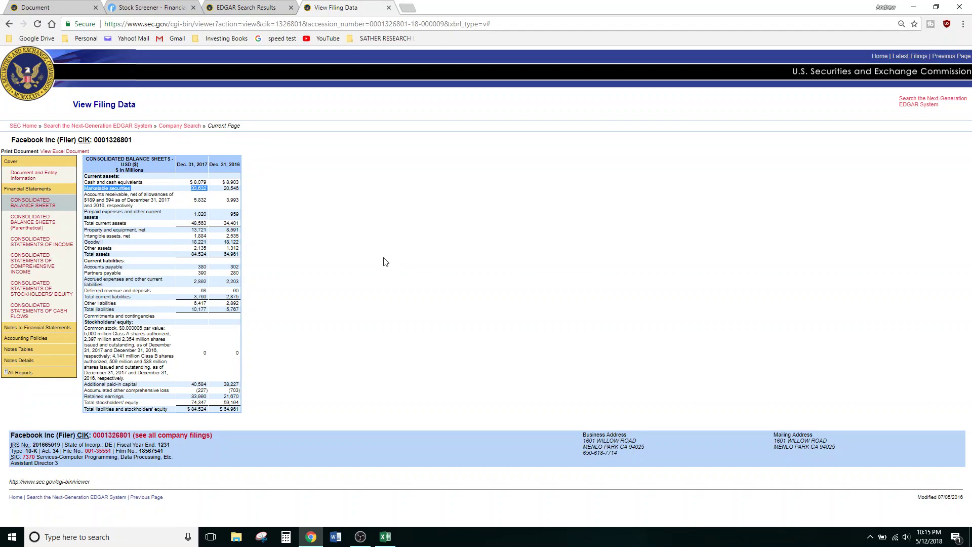
pyautogui.click(355, 146)
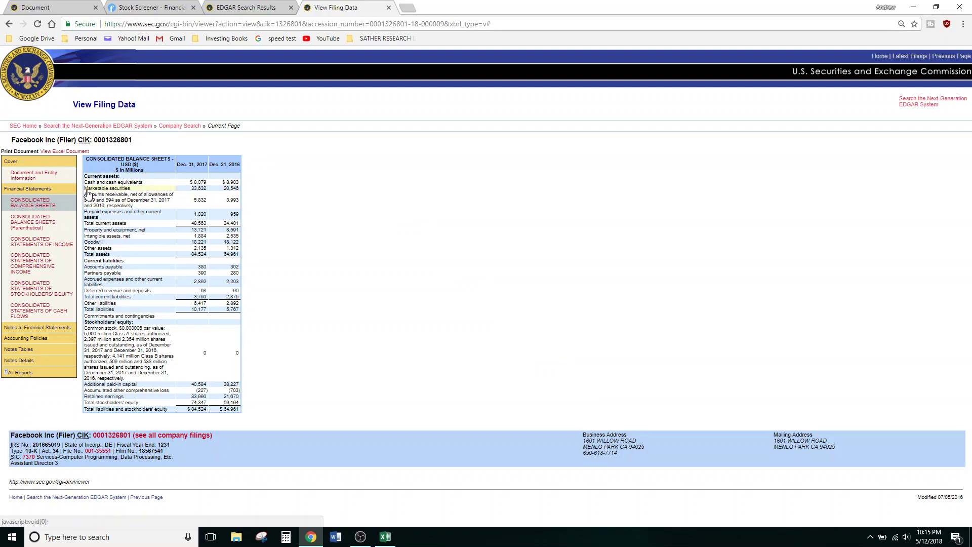
pyautogui.moveTo(208, 188); pyautogui.dragTo(180, 191)
pyautogui.click(327, 183)
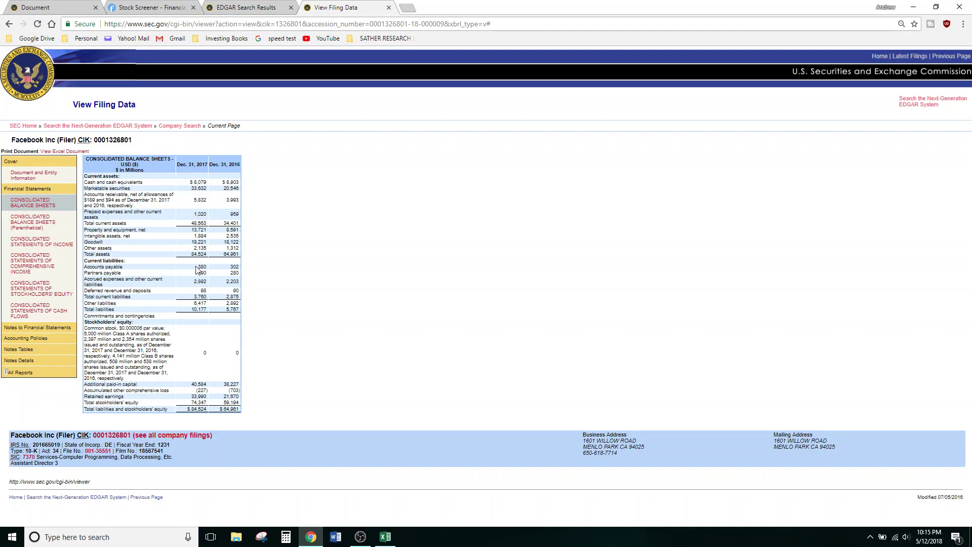
# Step: Examine accounts payable, partners payable and accrued expenses among Facebook's current liabilities for Dec. 31, 2017
pyautogui.moveTo(198, 265); pyautogui.dragTo(209, 282)
pyautogui.click(209, 282)
pyautogui.moveTo(194, 282); pyautogui.dragTo(207, 281)
pyautogui.click(183, 282)
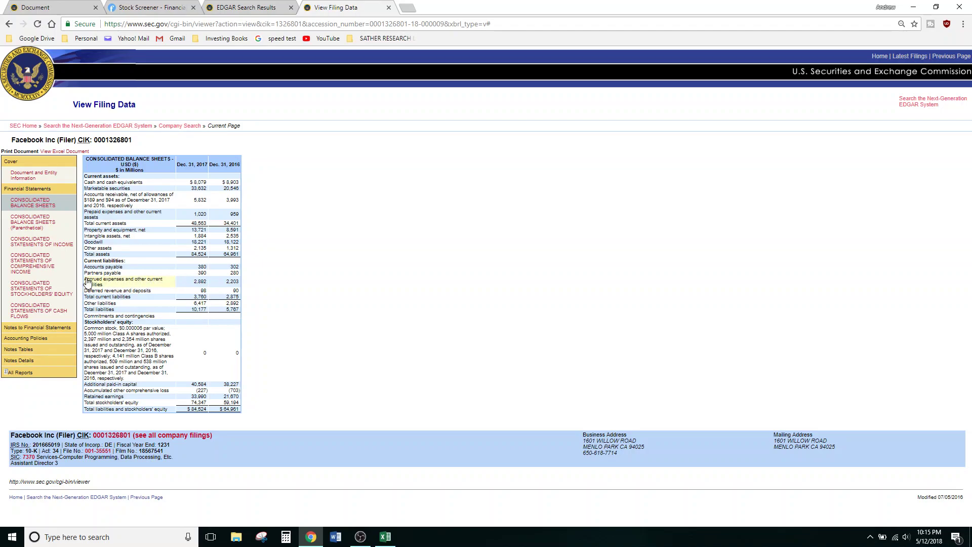
pyautogui.moveTo(91, 280)
pyautogui.mouseDown()
pyautogui.moveTo(102, 277)
pyautogui.moveTo(91, 278)
pyautogui.mouseUp()
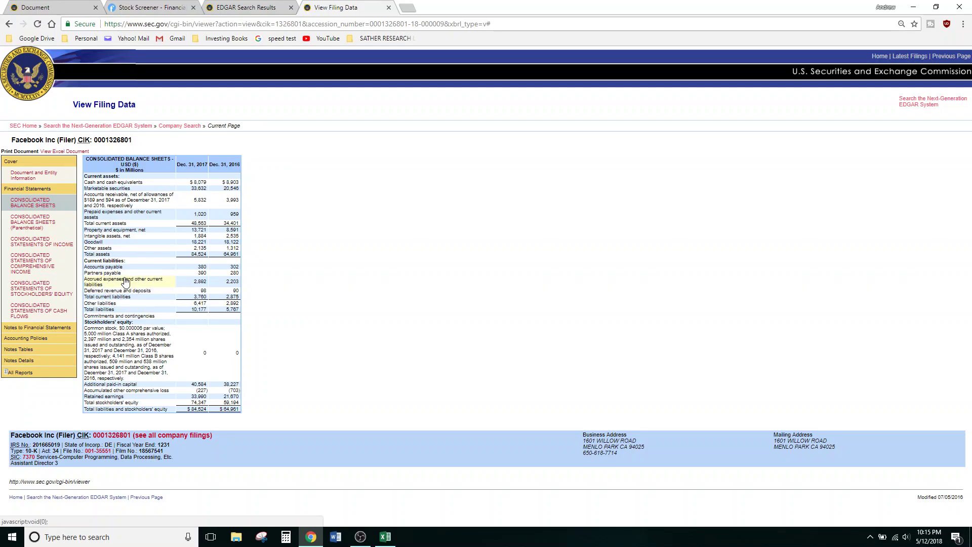
pyautogui.click(199, 265)
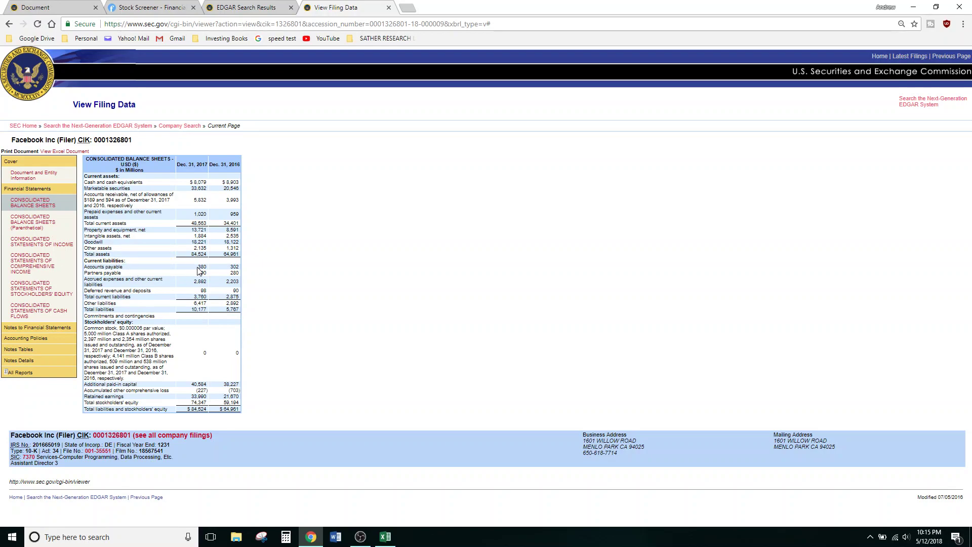
pyautogui.doubleClick(205, 273)
# Step: Return to Walmart's 10-K document and look over its consolidated balance sheet
pyautogui.click(264, 7)
pyautogui.click(145, 6)
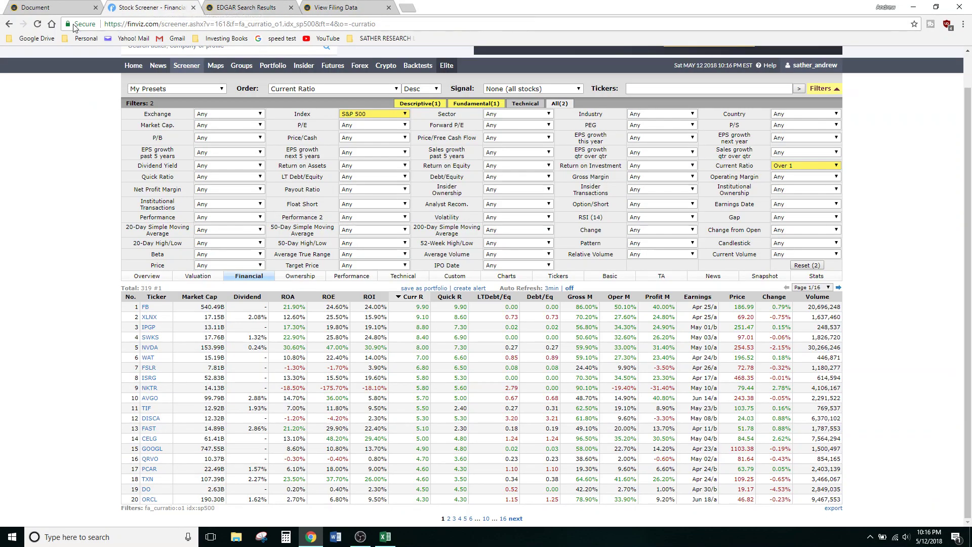
pyautogui.click(57, 7)
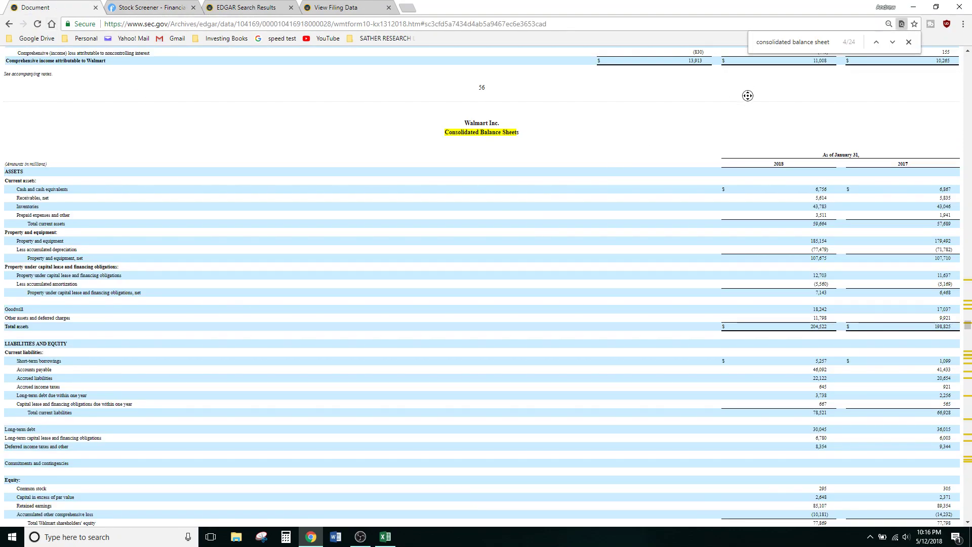
pyautogui.scroll(-1, 747, 96)
pyautogui.scroll(-1, 728, 120)
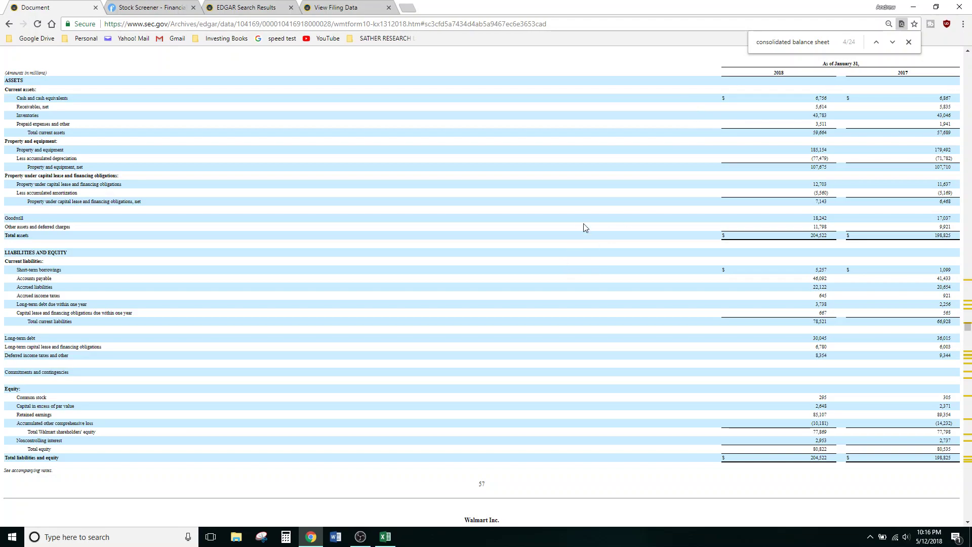
pyautogui.scroll(1, 583, 226)
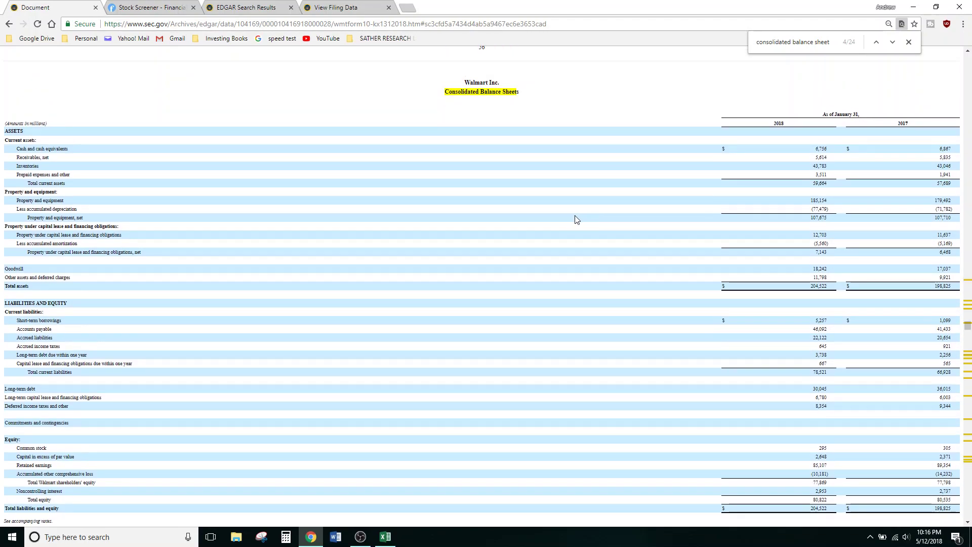
pyautogui.scroll(-1, 541, 236)
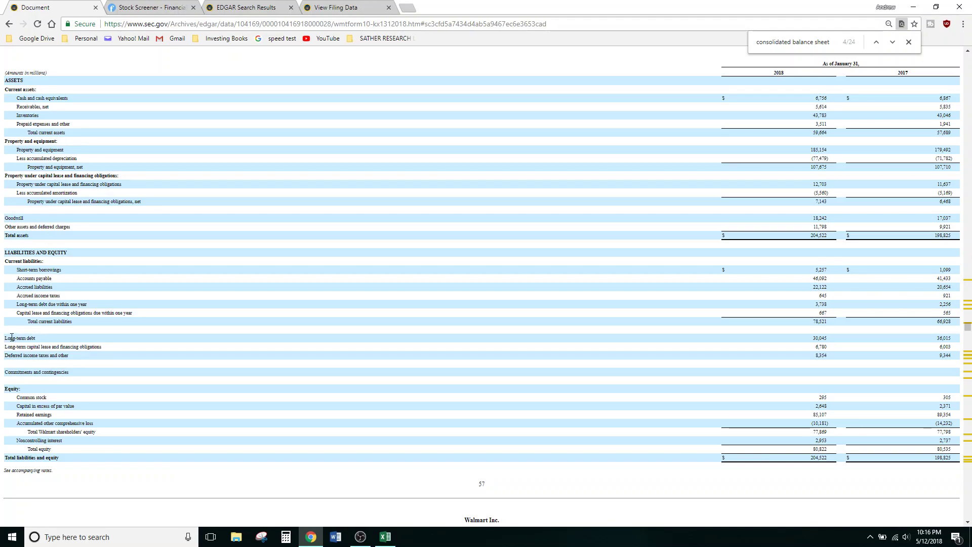
# Step: Examine Walmart's long-term debt, long-term capital lease obligations and deferred income taxes lines
pyautogui.moveTo(11, 337); pyautogui.dragTo(56, 339)
pyautogui.click(22, 337)
pyautogui.moveTo(2, 345); pyautogui.dragTo(88, 356)
pyautogui.click(42, 347)
pyautogui.click(99, 348)
pyautogui.moveTo(14, 355); pyautogui.dragTo(107, 360)
pyautogui.click(109, 360)
# Step: Highlight the equity section of Walmart's balance sheet through the total liabilities and equity line for reading
pyautogui.middleClick(258, 242)
pyautogui.scroll(-1, 258, 251)
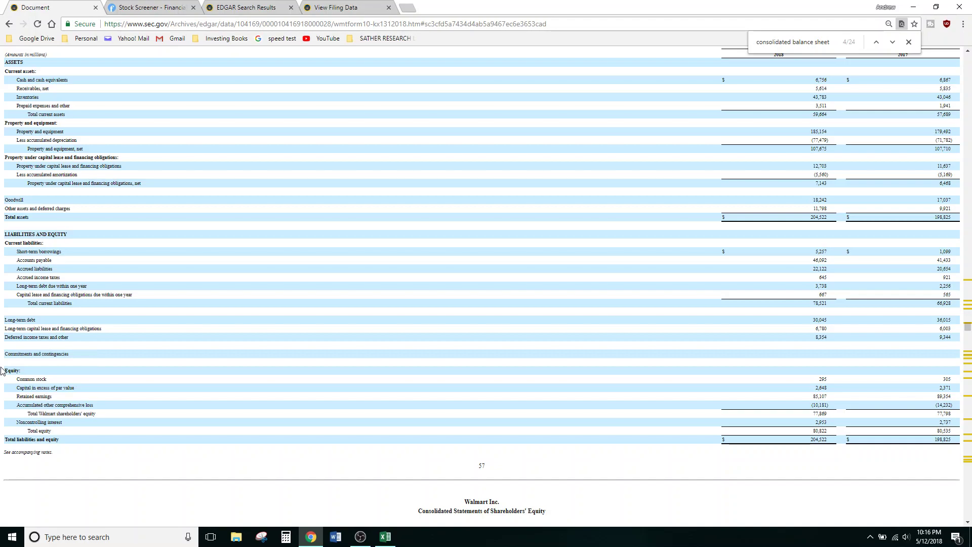
pyautogui.moveTo(4, 370); pyautogui.dragTo(115, 442)
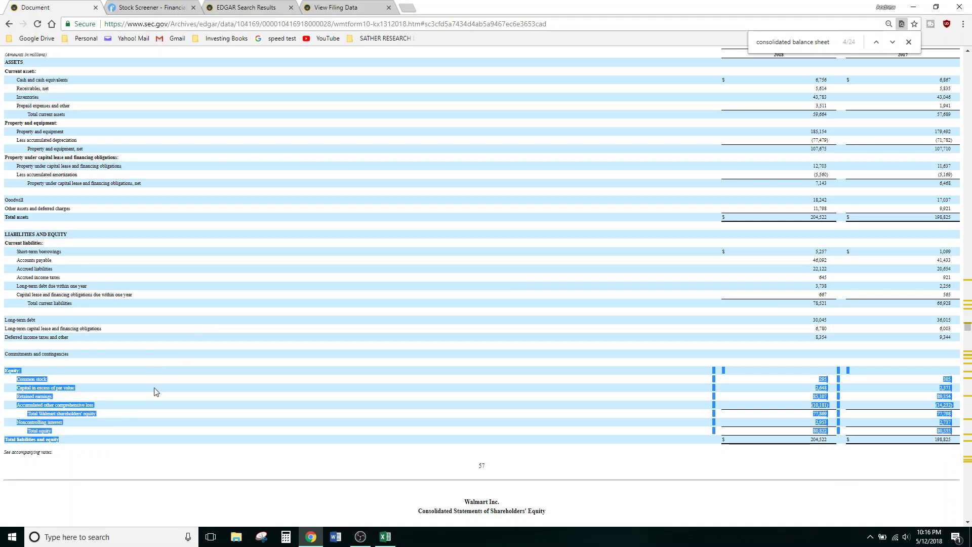
pyautogui.click(137, 368)
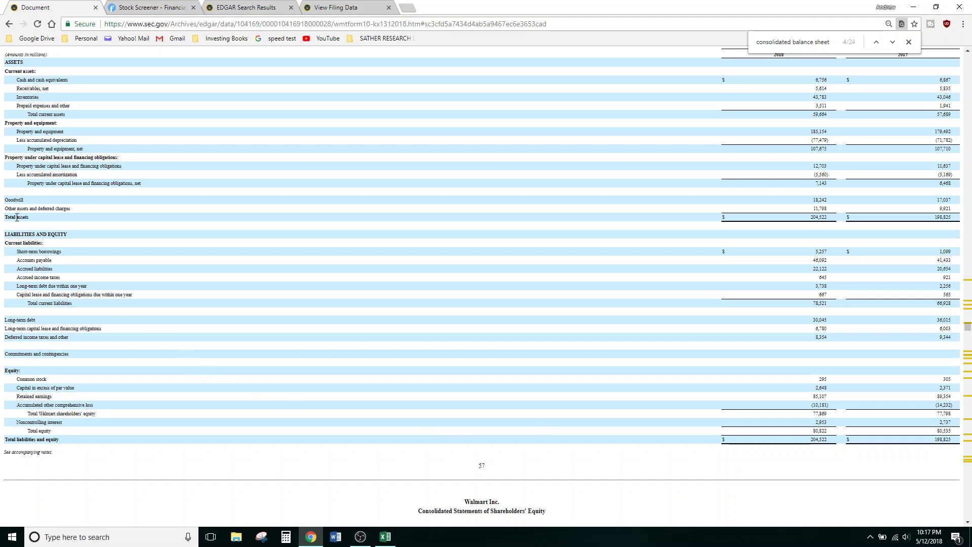
# Step: Compare the total assets, total equity, and total liabilities and equity lines in Walmart's balance sheet
pyautogui.moveTo(20, 217); pyautogui.dragTo(4, 218)
pyautogui.click(72, 354)
pyautogui.moveTo(29, 428); pyautogui.dragTo(838, 430)
pyautogui.click(831, 435)
pyautogui.moveTo(7, 218); pyautogui.dragTo(899, 223)
pyautogui.click(46, 466)
pyautogui.moveTo(5, 442); pyautogui.dragTo(933, 416)
pyautogui.click(932, 416)
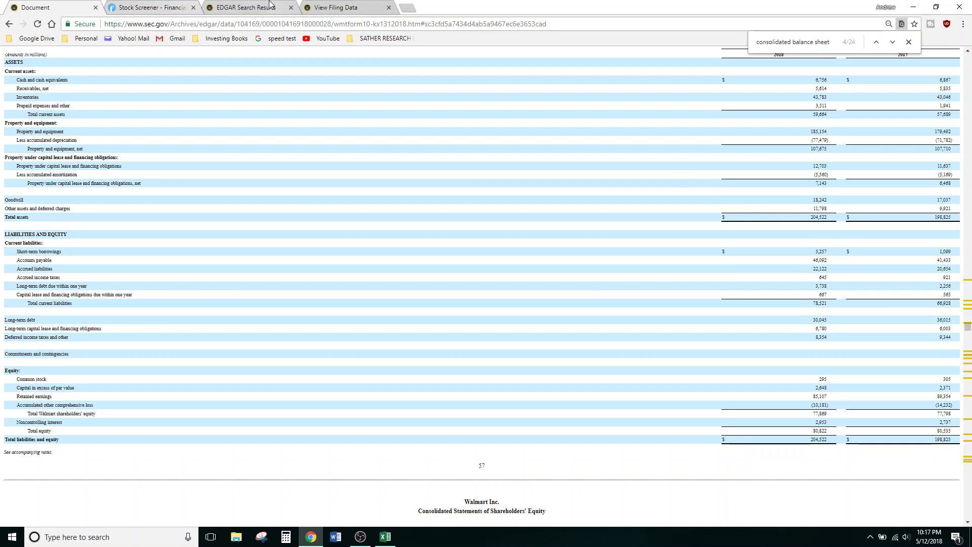
# Step: Switch to the Excel workbook and review the Total Assets, Total Liabilities and Shareholder's Equity rows
pyautogui.click(385, 537)
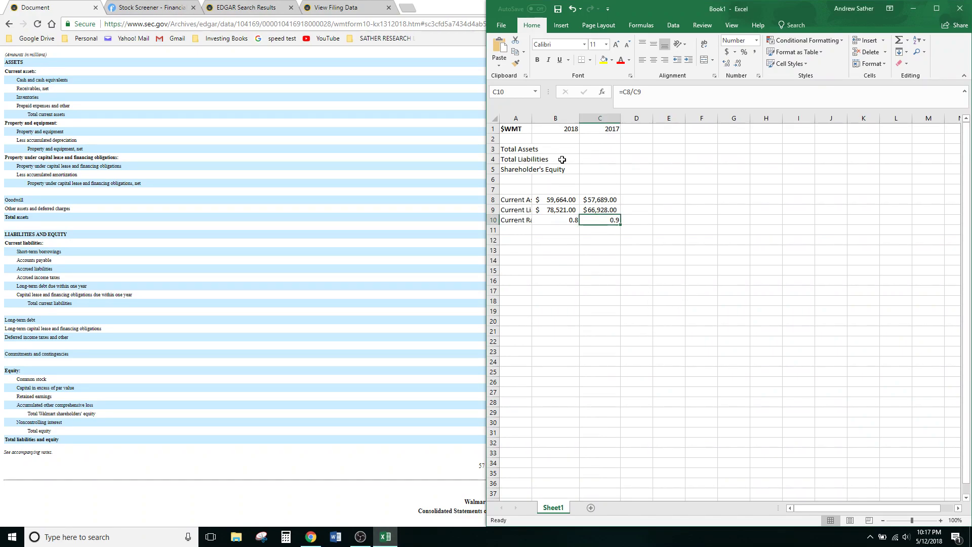
pyautogui.click(519, 151)
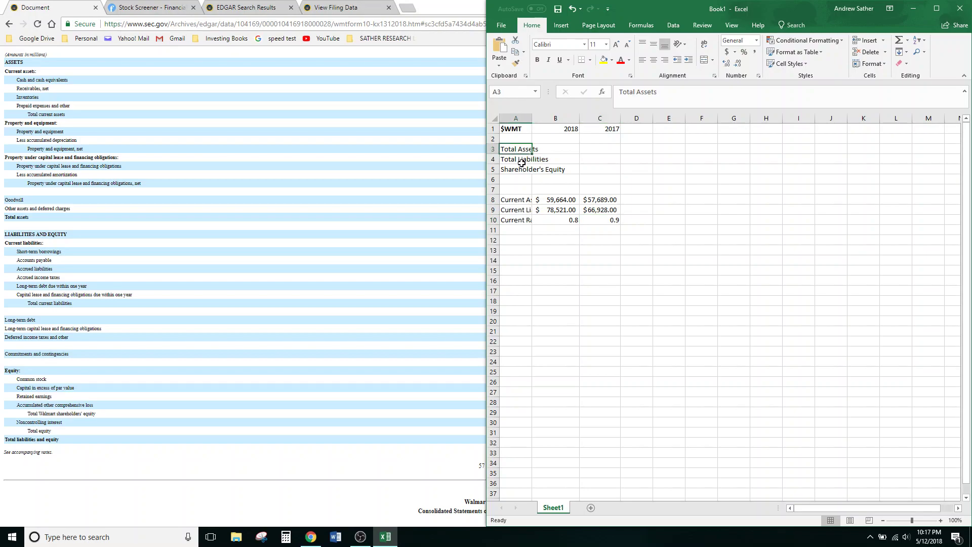
pyautogui.click(523, 162)
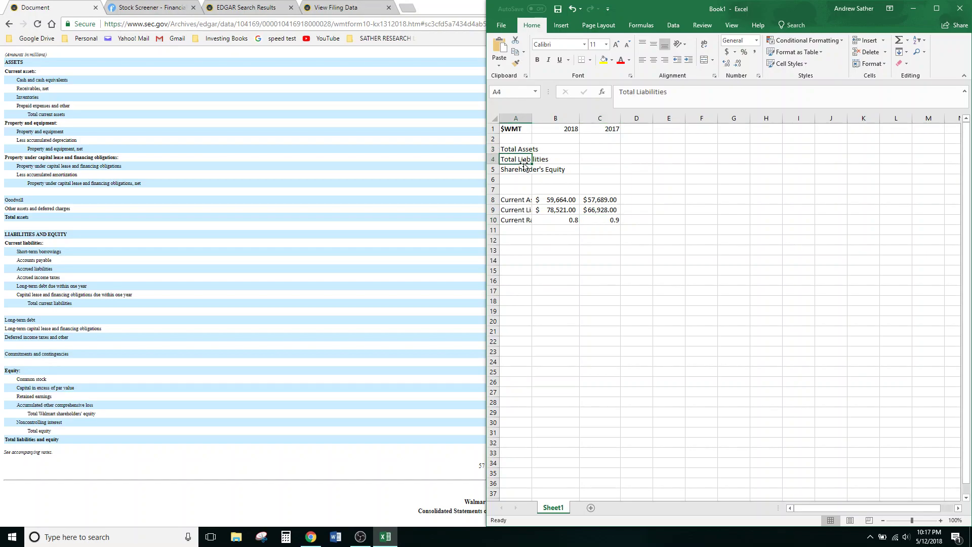
pyautogui.click(524, 171)
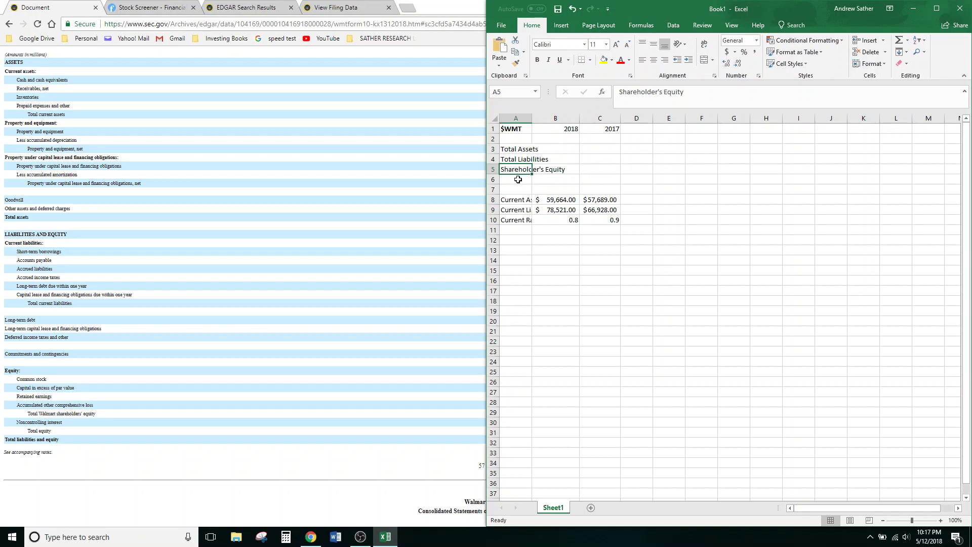
pyautogui.click(519, 160)
pyautogui.click(520, 169)
pyautogui.click(520, 148)
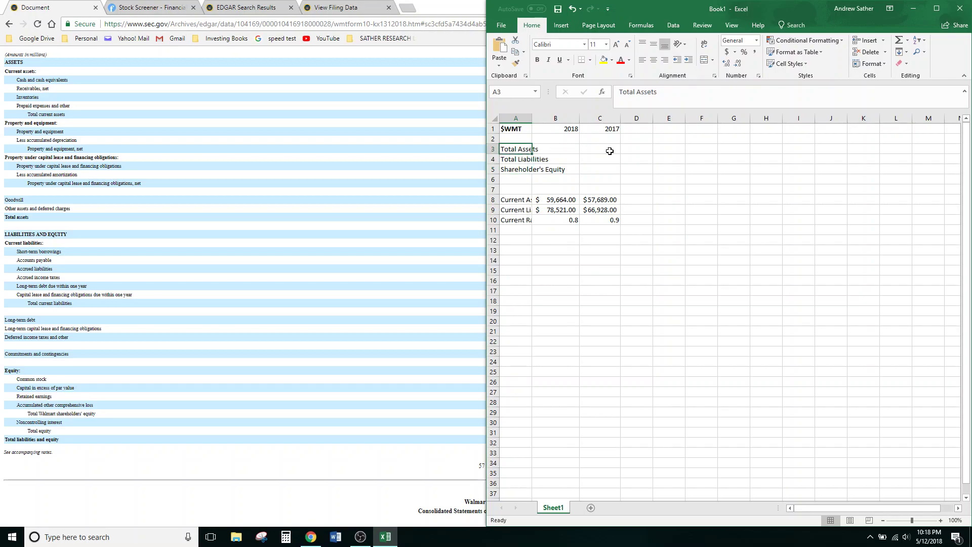
pyautogui.click(566, 171)
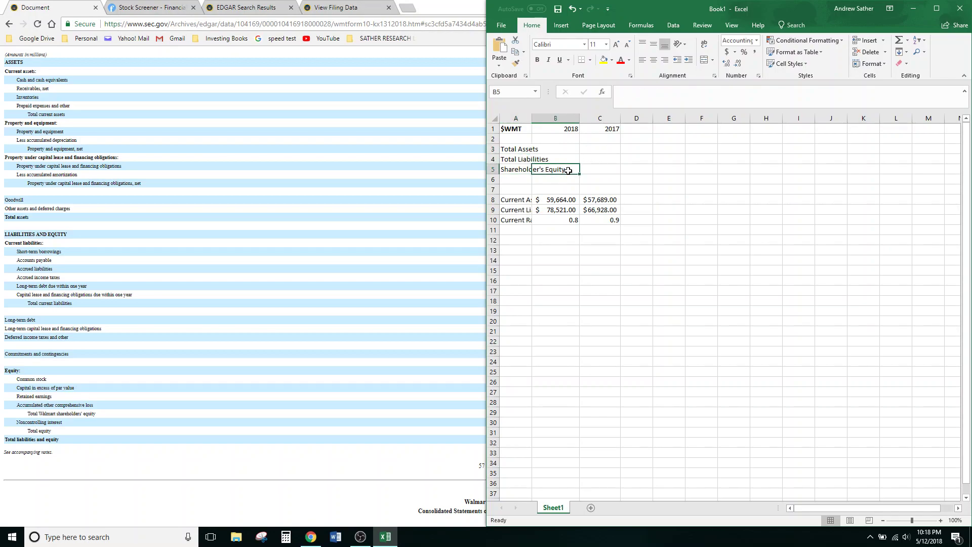
# Step: Check the total liabilities and equity line in Walmart's 10-K and return to Excel's empty total assets and total liabilities cells
pyautogui.click(14, 439)
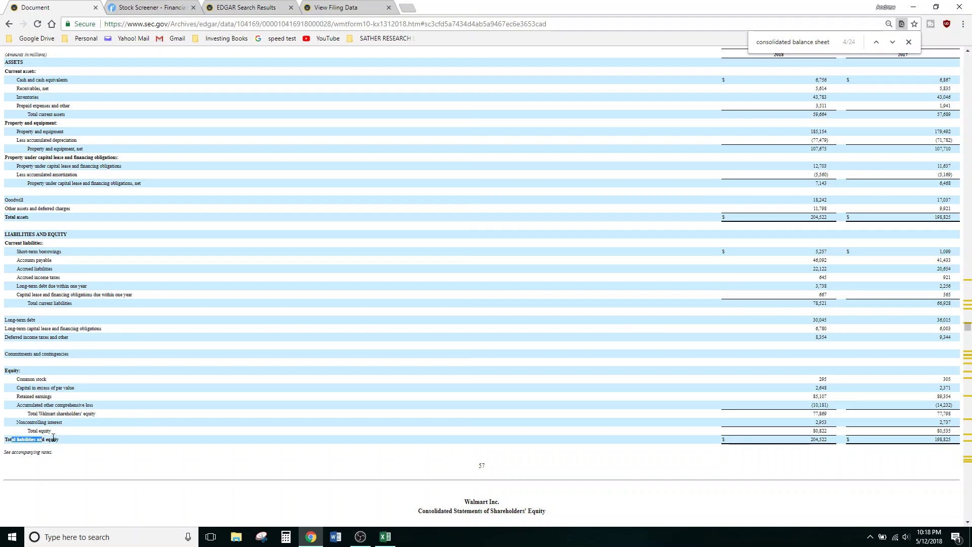
pyautogui.click(385, 537)
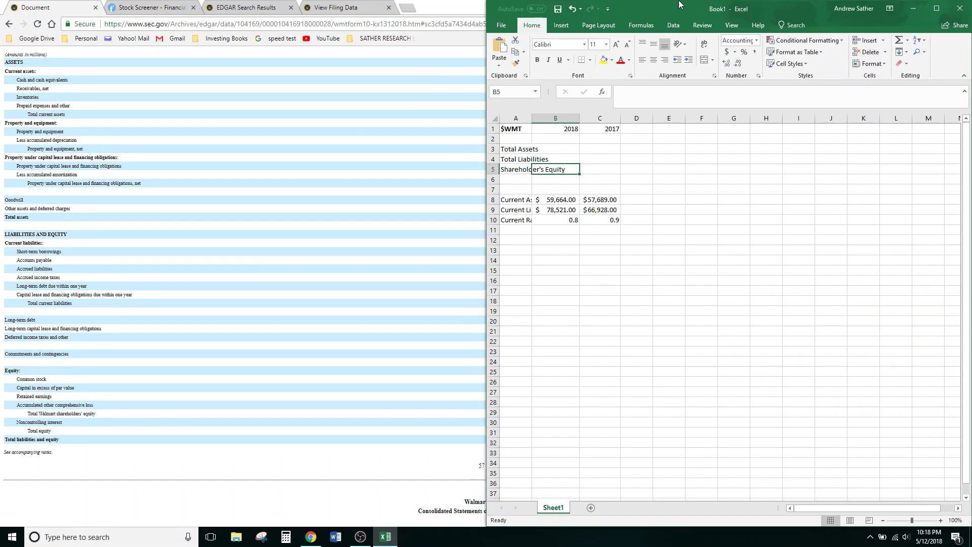
pyautogui.click(554, 149)
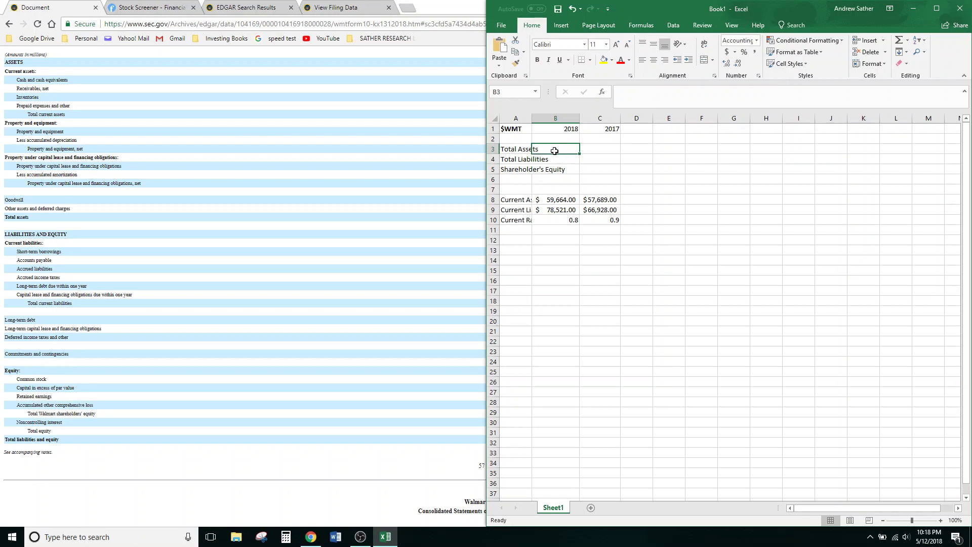
pyautogui.moveTo(560, 148); pyautogui.dragTo(565, 160)
pyautogui.click(557, 160)
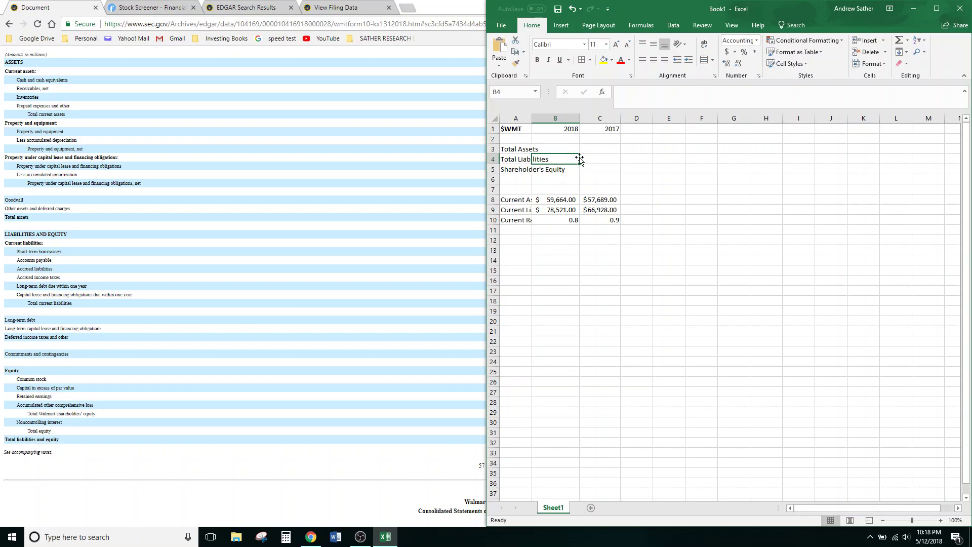
pyautogui.click(600, 159)
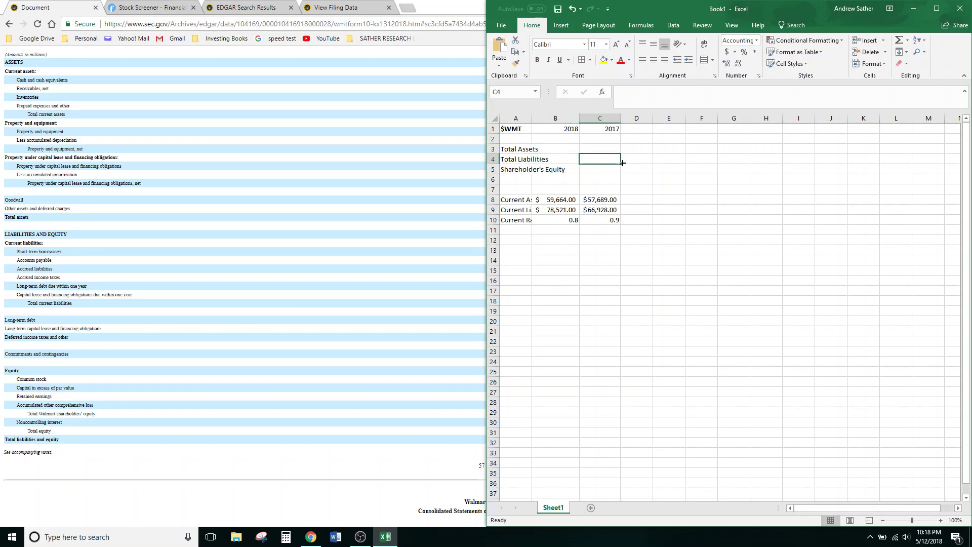
# Step: Enter the formula =B3-B4 for Walmart's 2018 shareholder's equity in cell B5
pyautogui.click(572, 170)
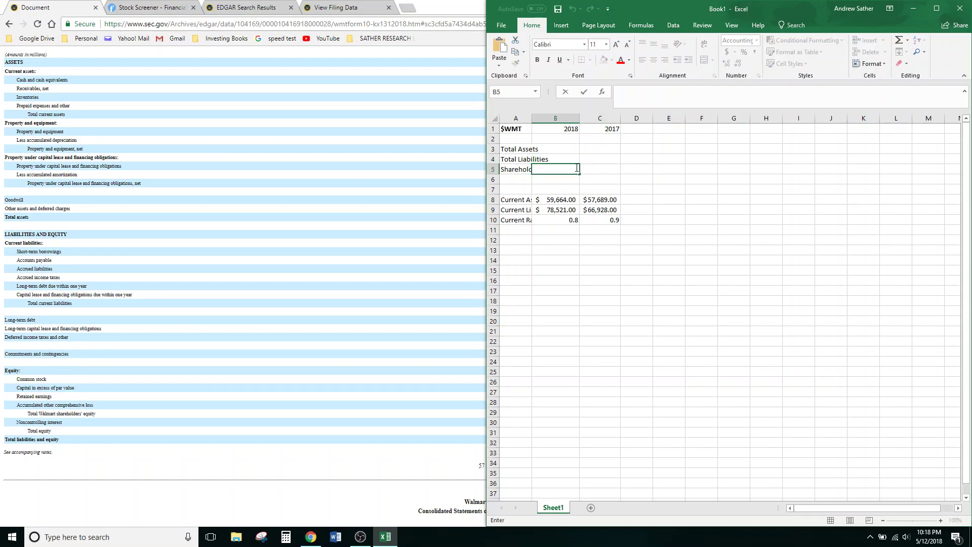
pyautogui.click(559, 147)
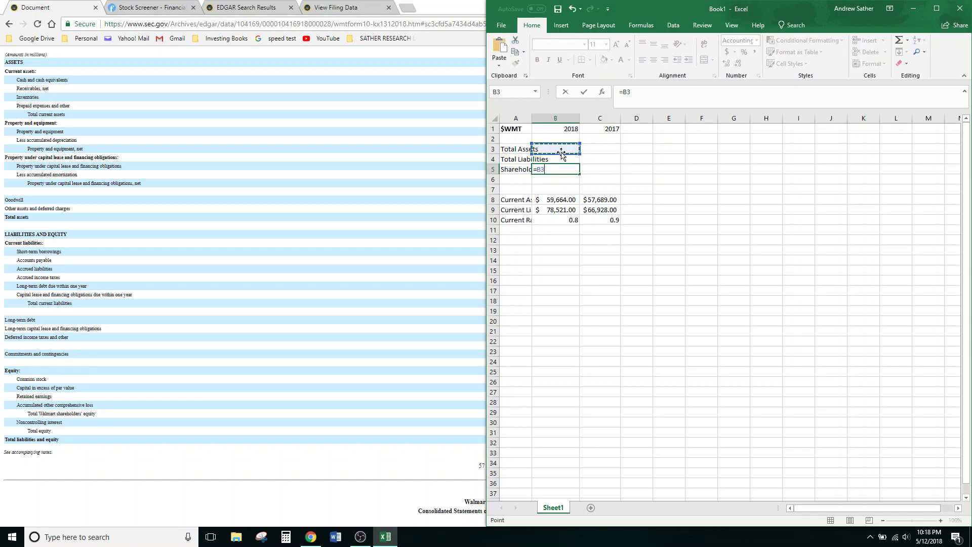
pyautogui.write('-')
pyautogui.click(567, 160)
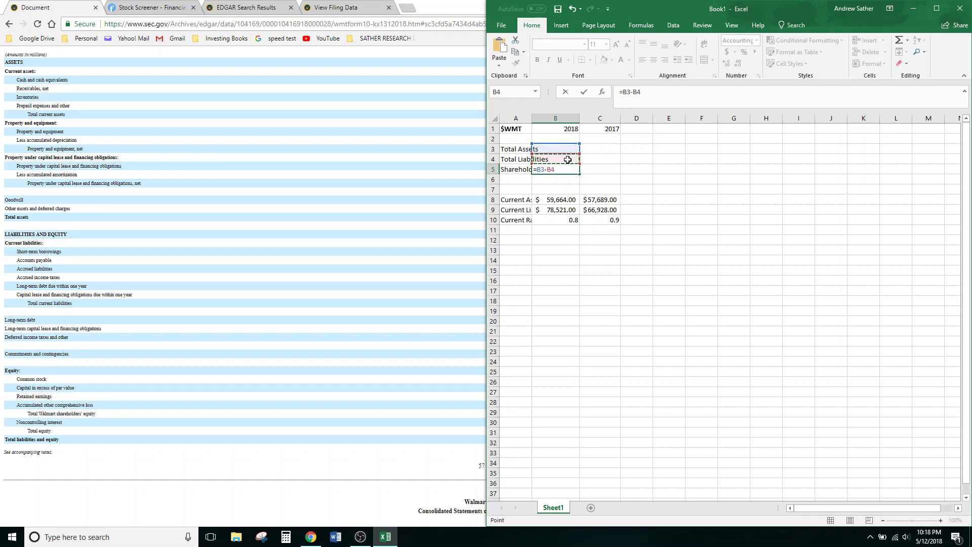
pyautogui.press('Return')
# Step: Place the browser window with Walmart's 10-K balance sheet side by side with the Excel workbook
pyautogui.click(570, 153)
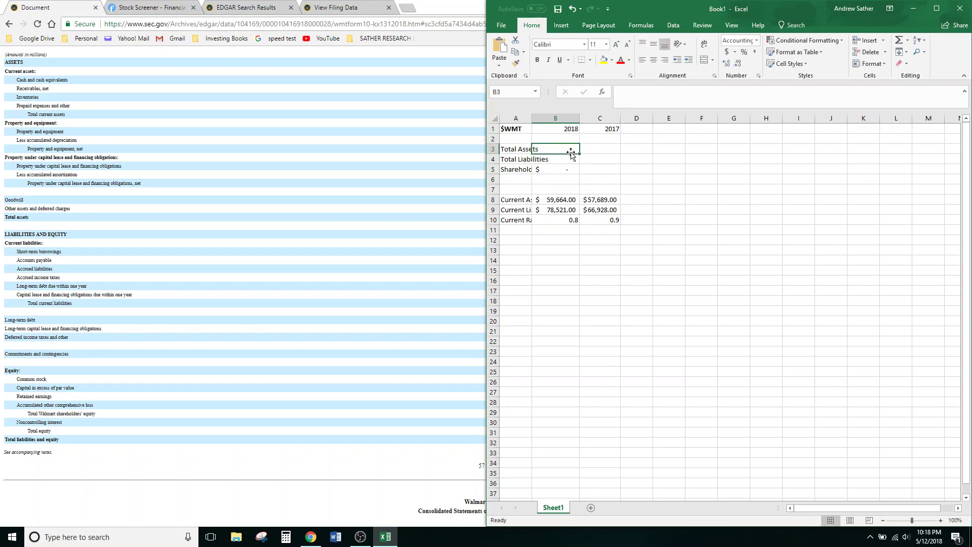
pyautogui.click(309, 227)
pyautogui.press('super+Left')
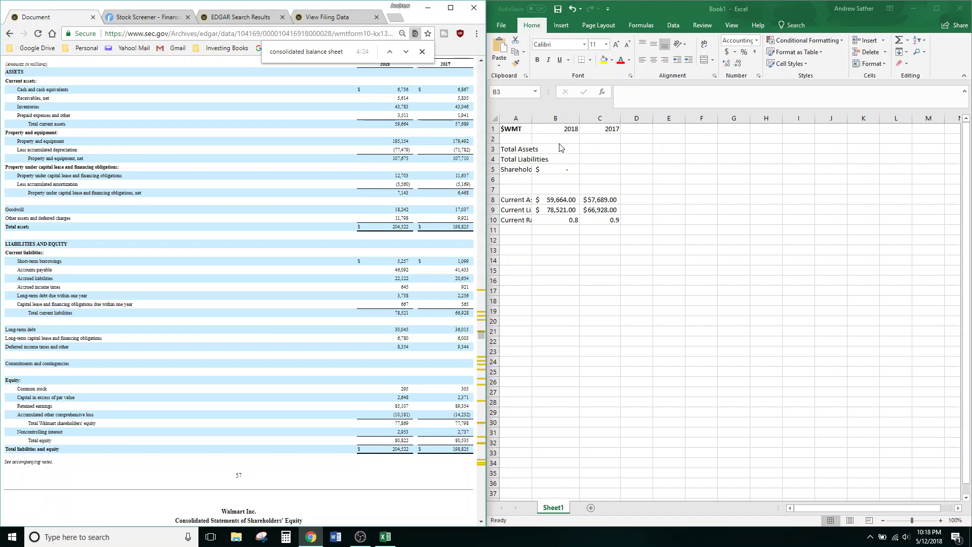
# Step: Calculate 2018 total liabilities in B4 with the formula =B3-B5 and clear the shareholder's equity formula from B5
pyautogui.click(564, 169)
pyautogui.click(564, 158)
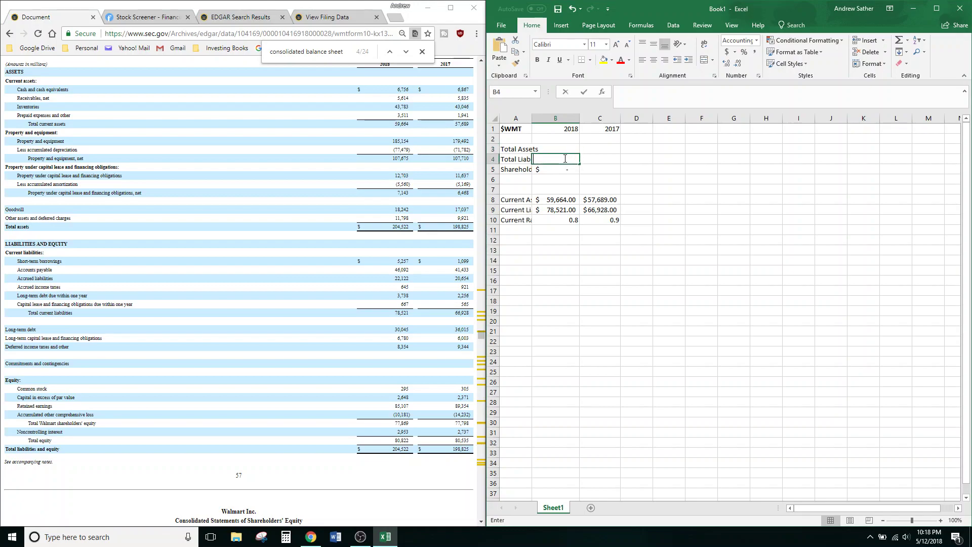
pyautogui.write('=')
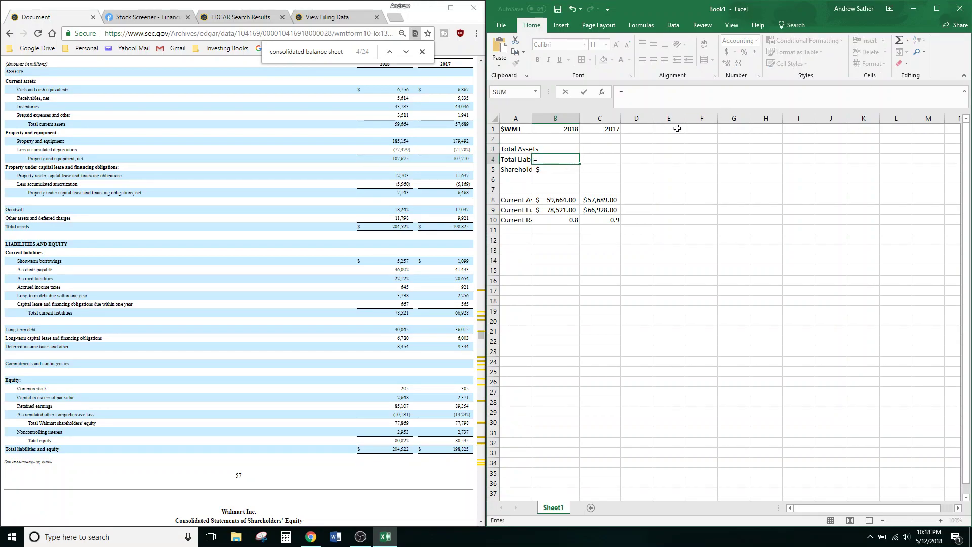
pyautogui.click(567, 147)
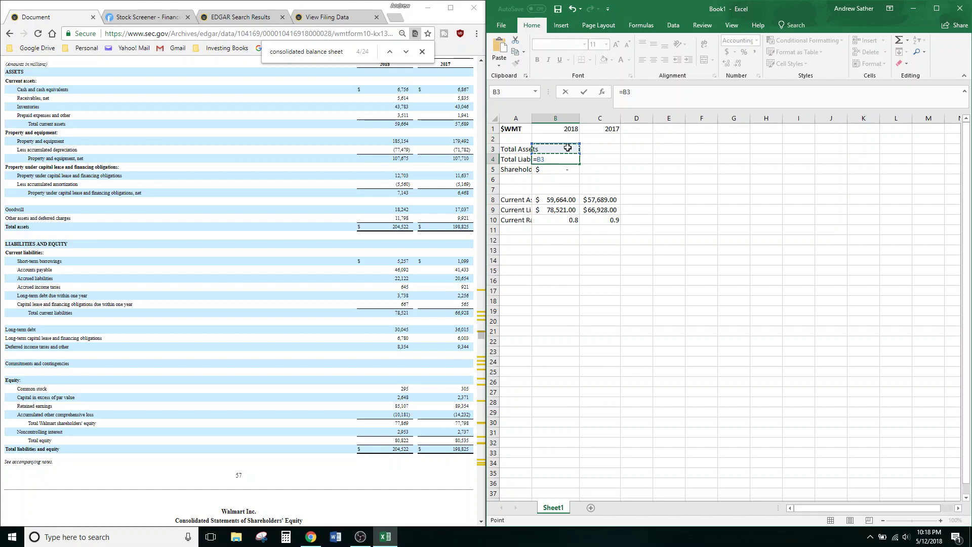
pyautogui.write('-')
pyautogui.click(564, 169)
pyautogui.press('Return')
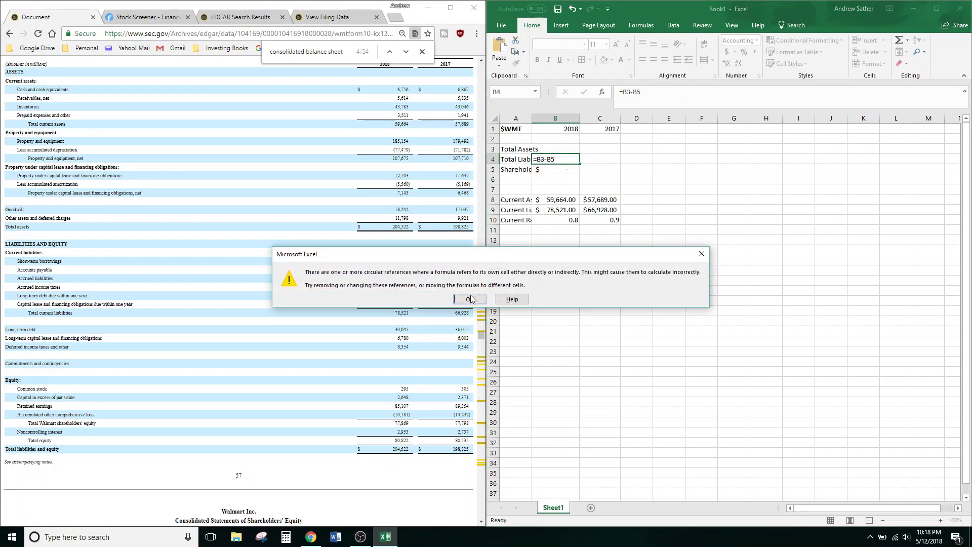
pyautogui.click(470, 298)
pyautogui.press('Delete')
pyautogui.click(545, 190)
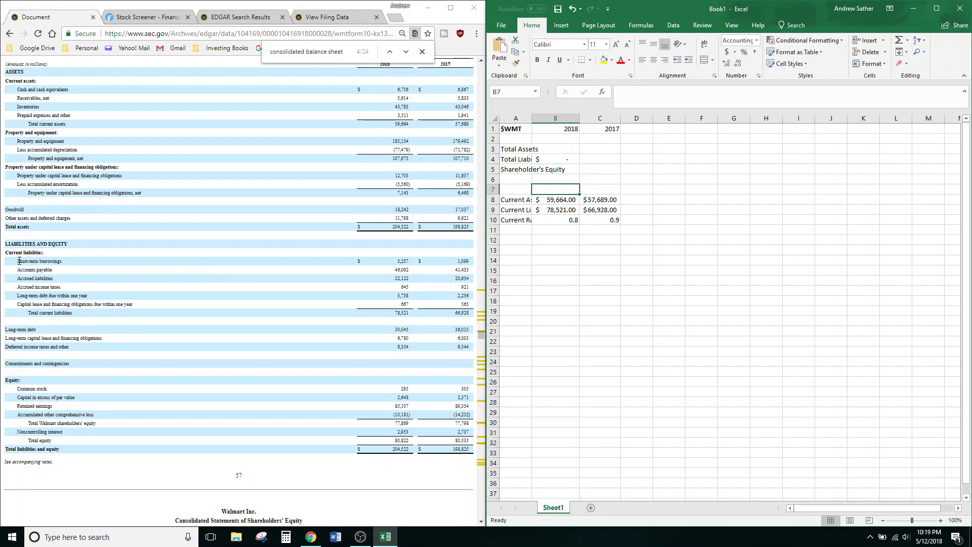
# Step: Examine the liabilities section and the total assets and total equity lines in Walmart's balance sheet
pyautogui.moveTo(20, 240); pyautogui.dragTo(406, 367)
pyautogui.click(232, 355)
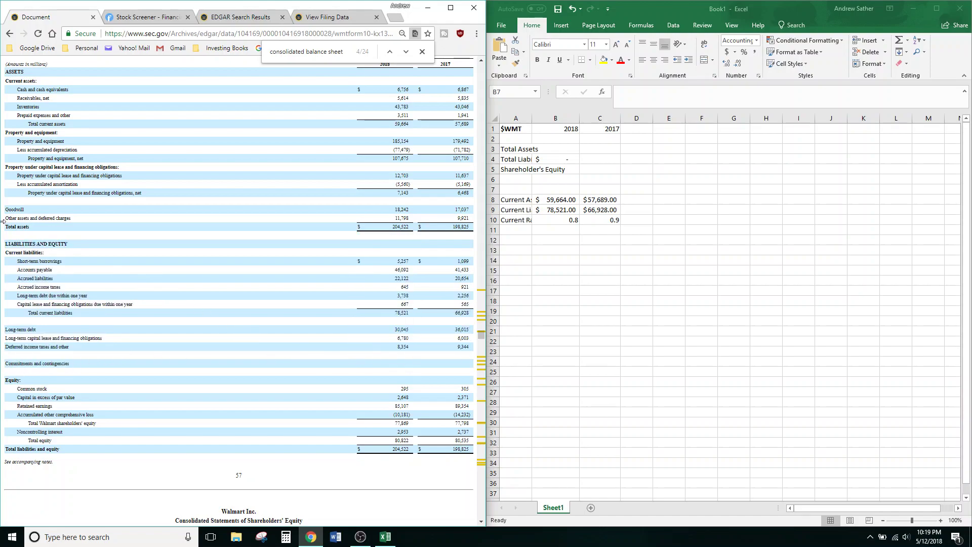
pyautogui.moveTo(6, 224); pyautogui.dragTo(390, 225)
pyautogui.click(389, 227)
pyautogui.moveTo(9, 229); pyautogui.dragTo(474, 234)
pyautogui.moveTo(26, 442); pyautogui.dragTo(411, 441)
# Step: Enter 204,522 as Walmart's 2018 total assets in cell B3
pyautogui.click(569, 152)
pyautogui.click(568, 149)
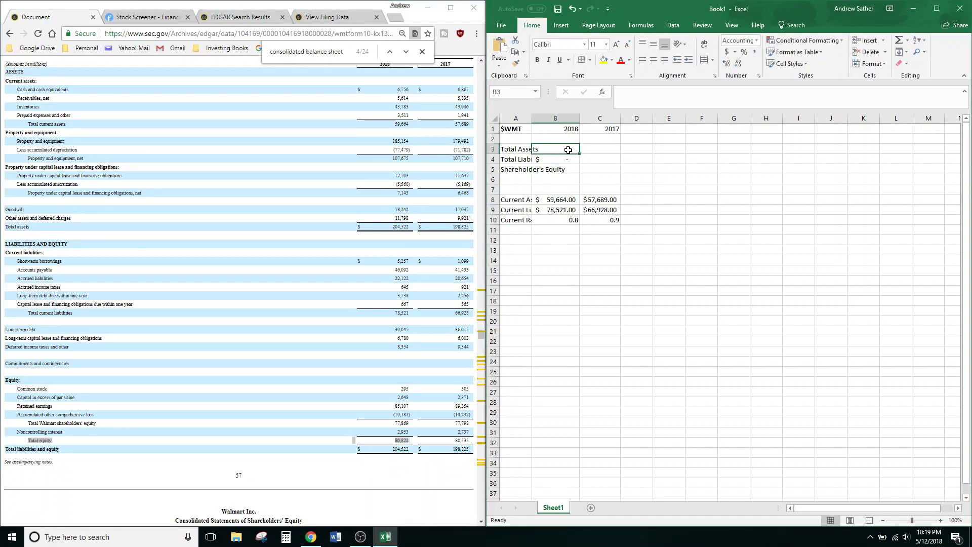
pyautogui.write('2045')
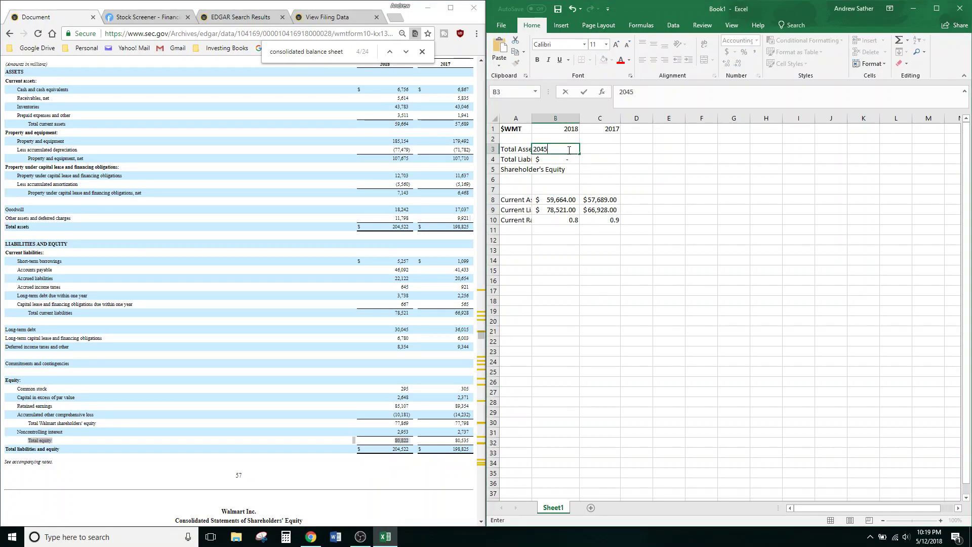
pyautogui.press('Return')
pyautogui.press('Return')
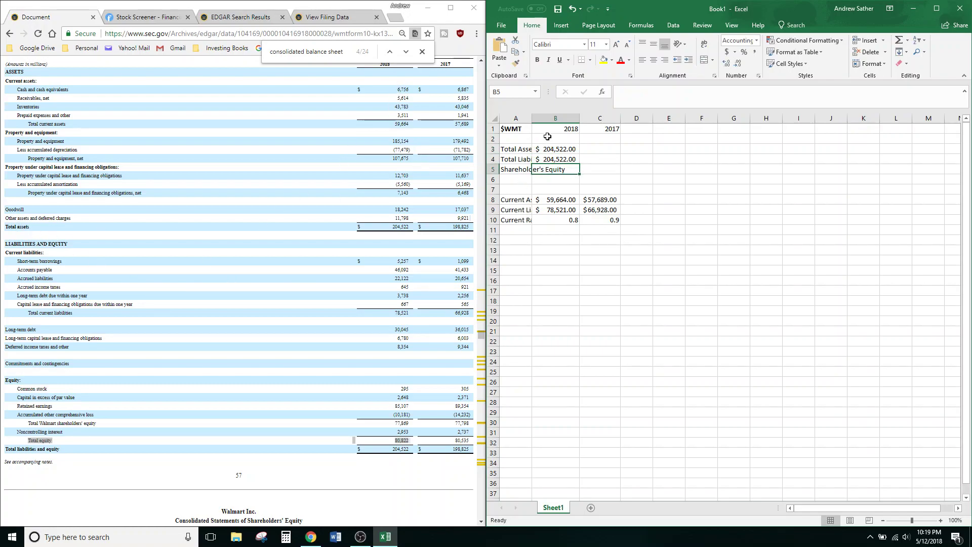
# Step: Widen column A to fit its row labels and enter 80,822 as the 2018 shareholder's equity
pyautogui.moveTo(531, 118); pyautogui.dragTo(566, 118)
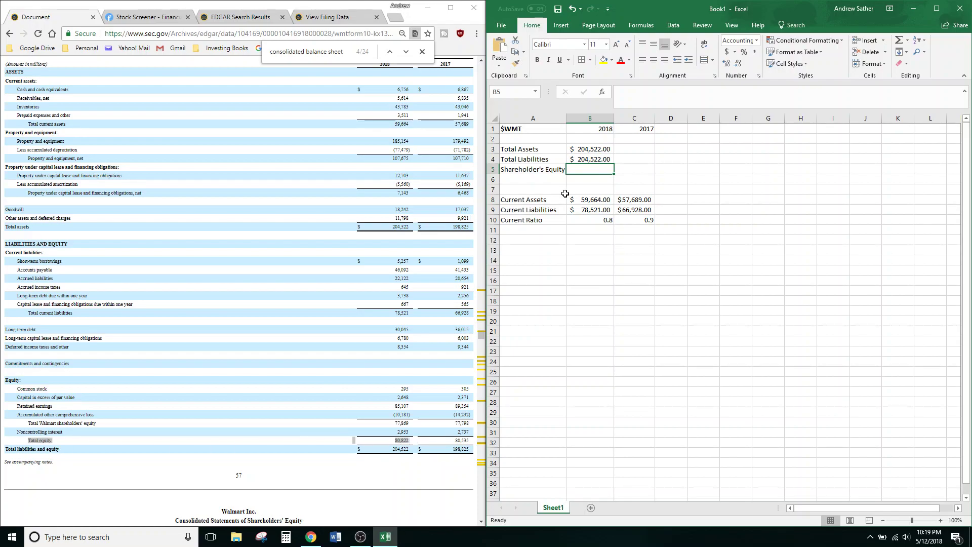
pyautogui.write('80,822')
pyautogui.press('Return')
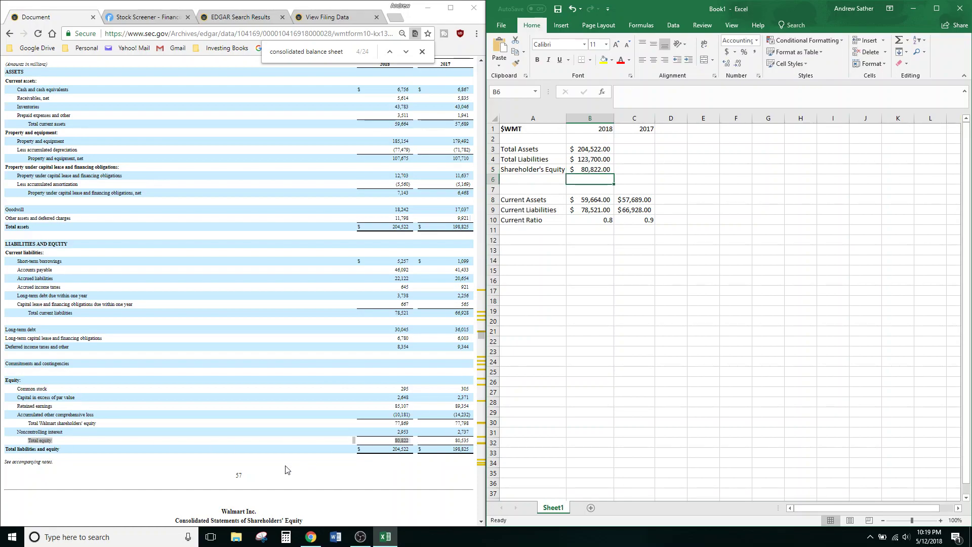
# Step: Check the total equity and total liabilities and equity lines for both years in Walmart's balance sheet
pyautogui.click(418, 438)
pyautogui.moveTo(31, 441); pyautogui.dragTo(471, 444)
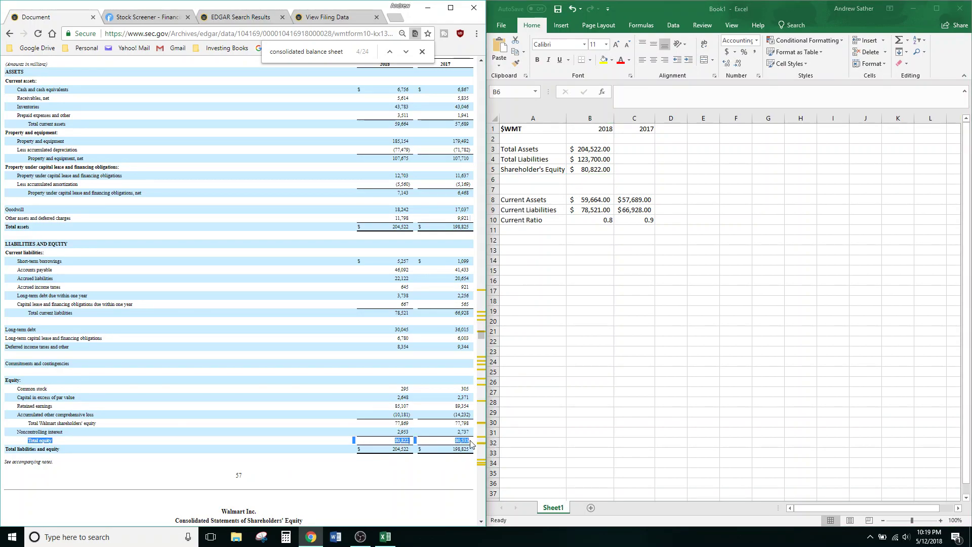
pyautogui.click(404, 443)
pyautogui.moveTo(393, 449); pyautogui.dragTo(414, 450)
pyautogui.click(396, 445)
# Step: Fill the 2018 total liabilities formula across into the 2017 column in cell C4
pyautogui.click(590, 181)
pyautogui.click(637, 151)
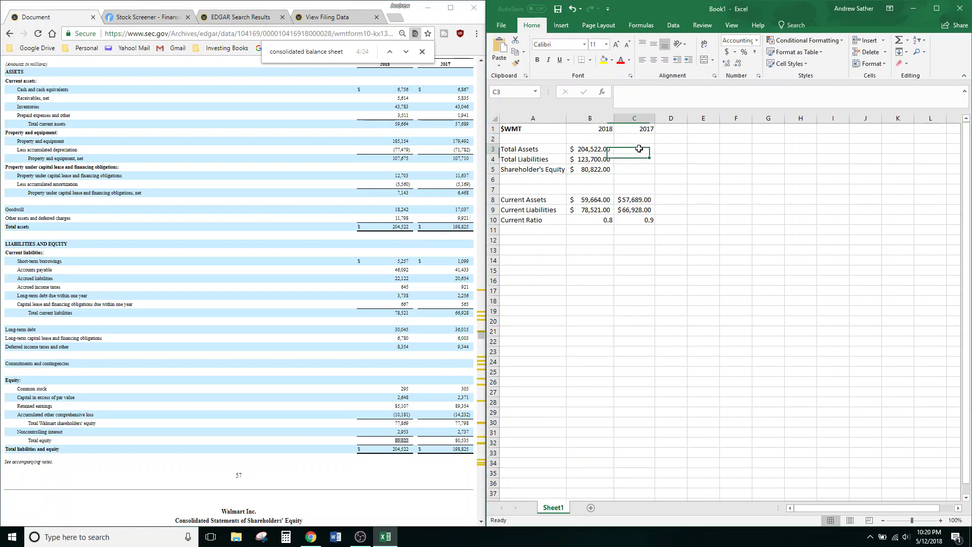
pyautogui.click(592, 161)
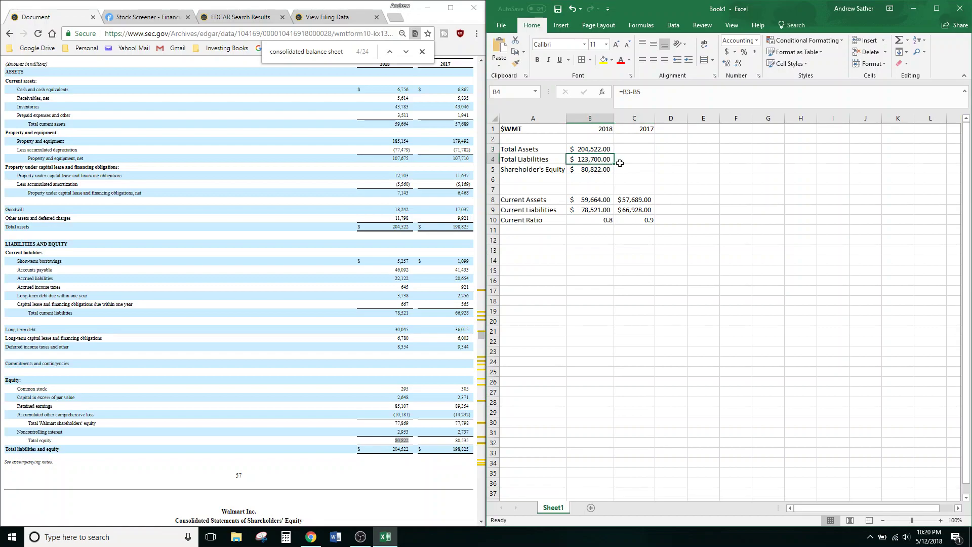
pyautogui.moveTo(615, 164); pyautogui.dragTo(633, 165)
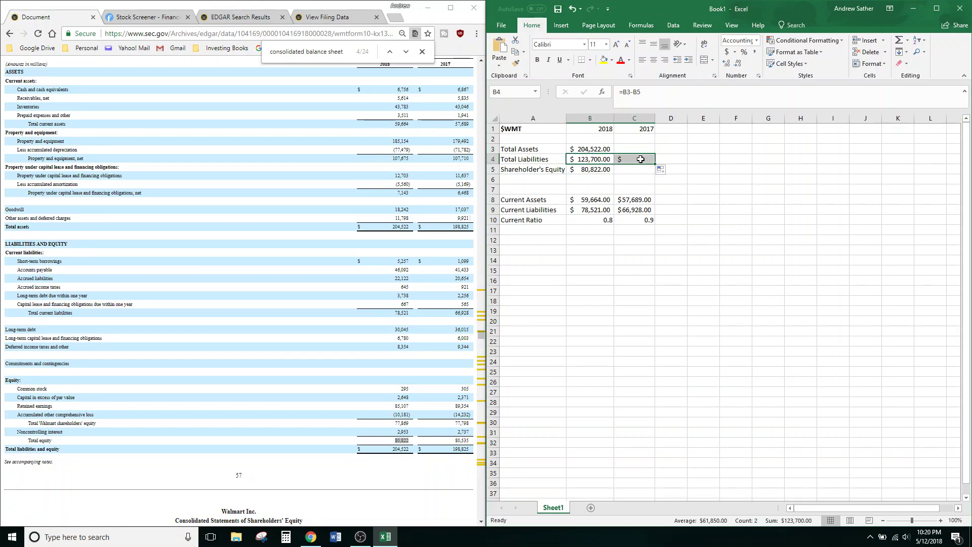
# Step: Enter 198,825 as the 2017 total assets and 80,535 as the 2017 shareholder's equity
pyautogui.click(645, 147)
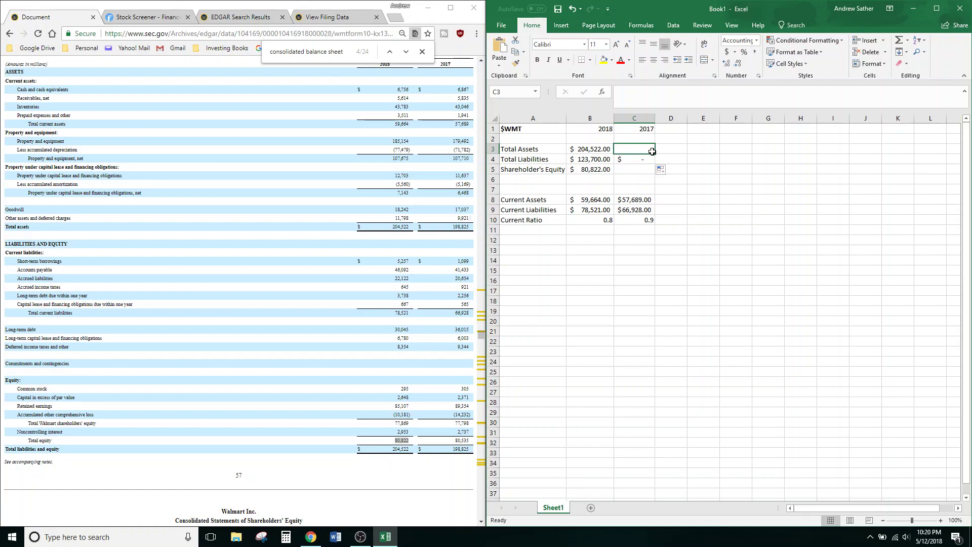
pyautogui.write('19')
pyautogui.write('8,825')
pyautogui.press('Return')
pyautogui.press('Return')
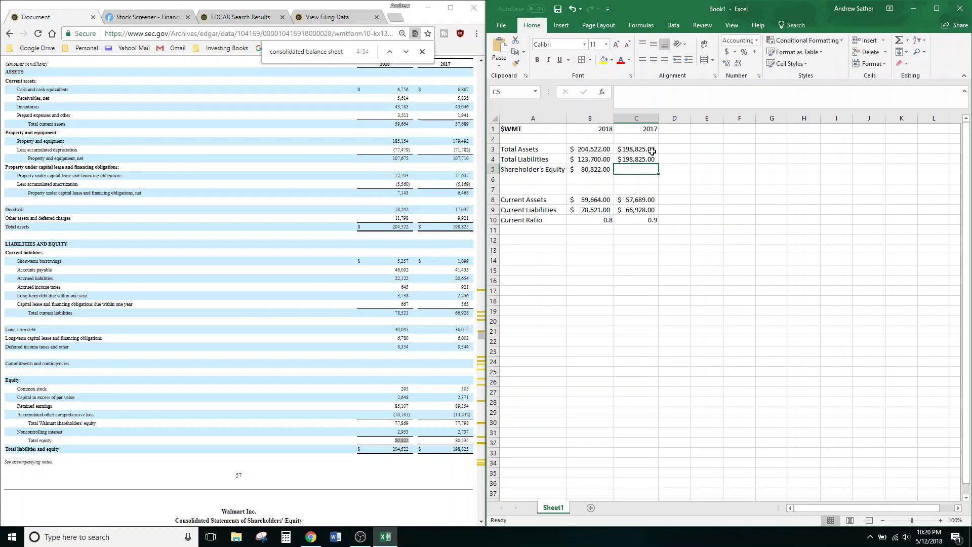
pyautogui.write('80535')
pyautogui.press('Return')
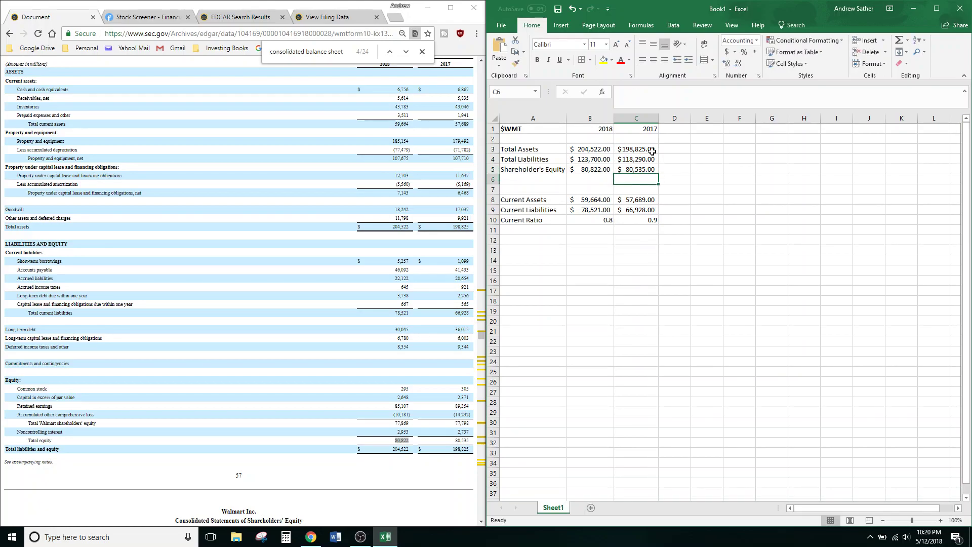
# Step: Review Walmart's consolidated balance sheet and the workbook's current assets, current liabilities and current ratio rows
pyautogui.click(303, 313)
pyautogui.scroll(-1, 303, 312)
pyautogui.scroll(-2, 304, 317)
pyautogui.scroll(4, 308, 332)
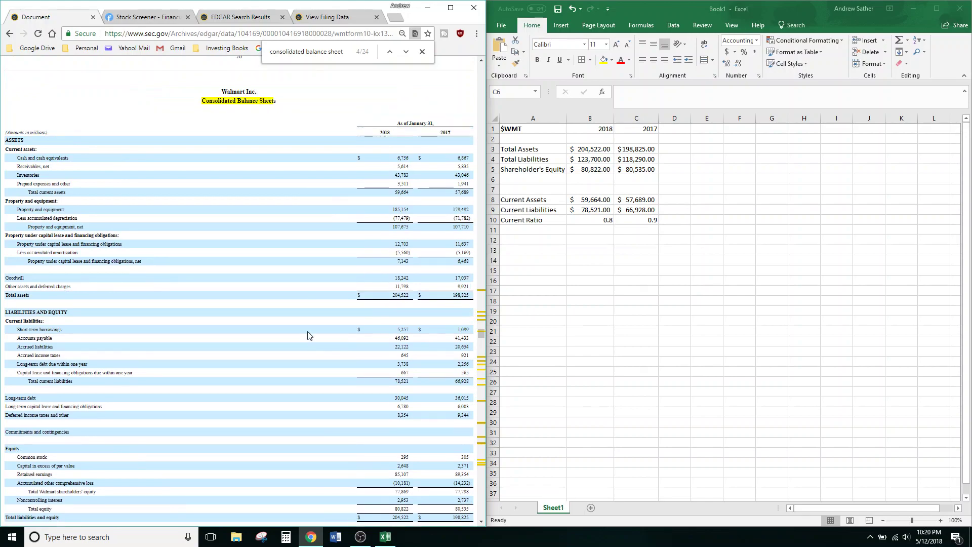
pyautogui.scroll(-3, 322, 304)
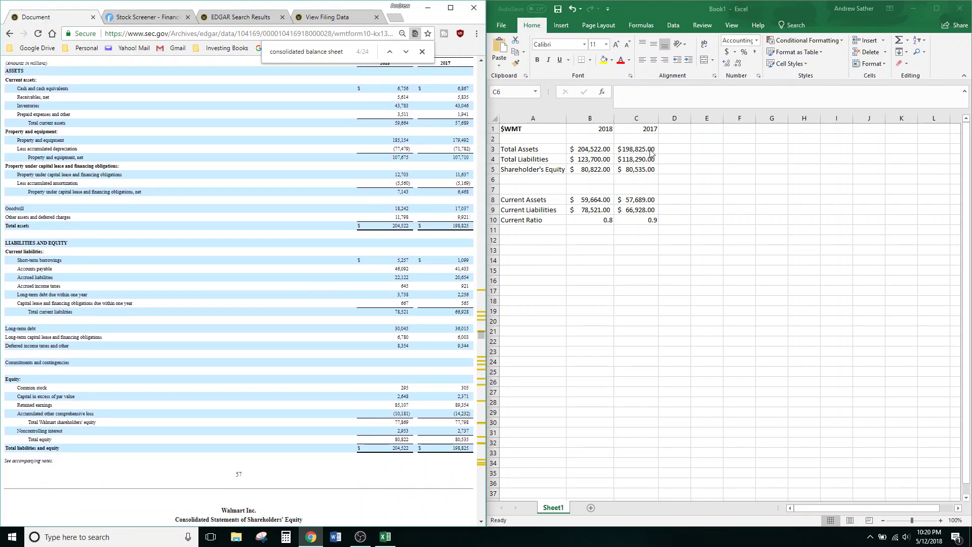
pyautogui.click(547, 181)
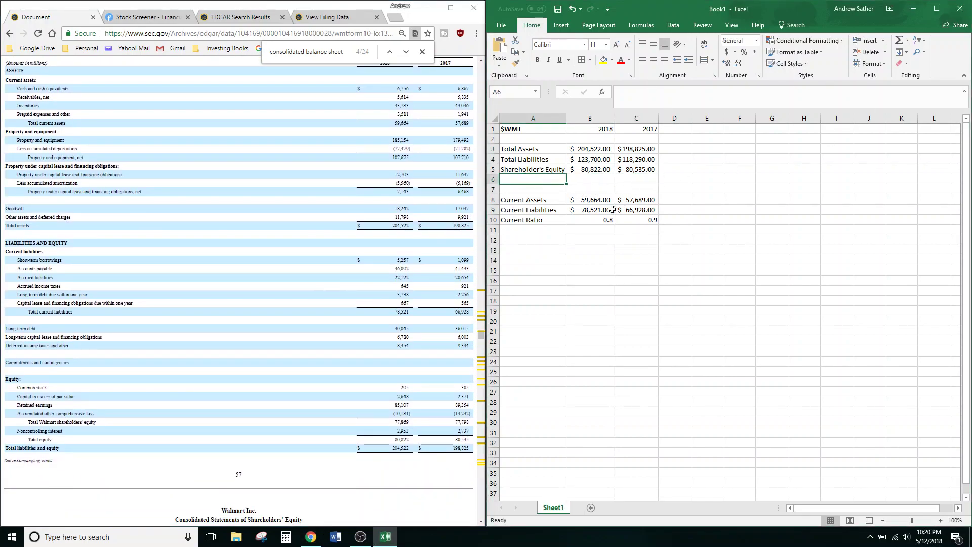
pyautogui.moveTo(527, 201); pyautogui.dragTo(650, 215)
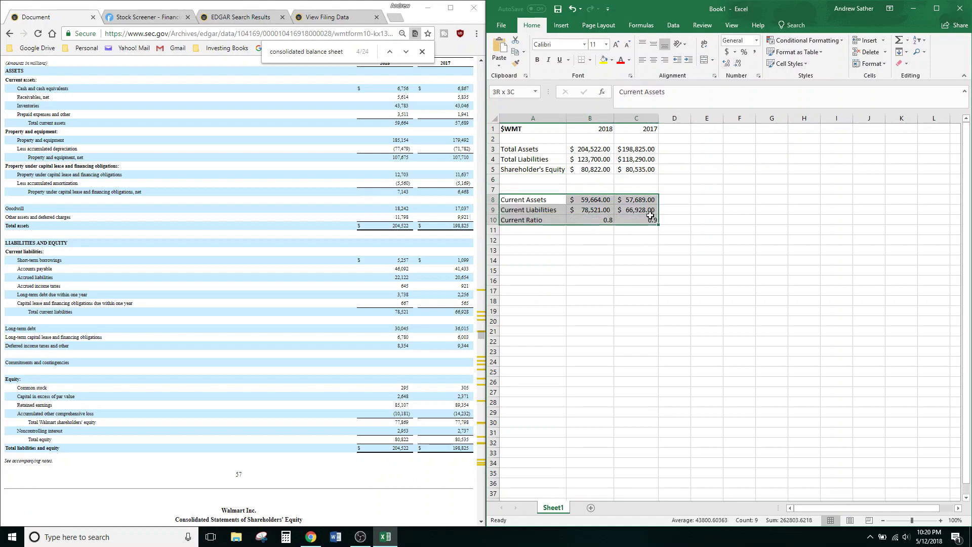
pyautogui.click(547, 197)
pyautogui.click(548, 189)
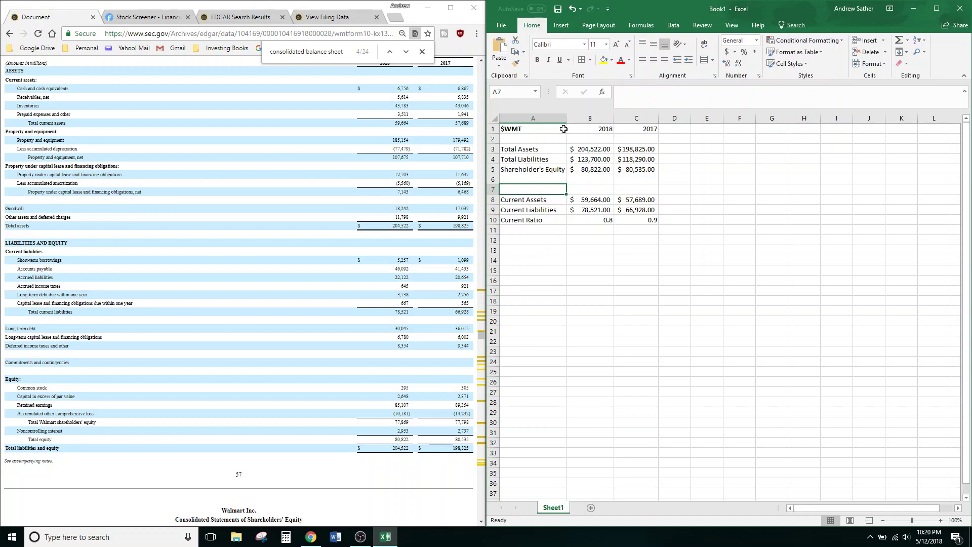
# Step: Make the 2018 and 2017 year headings in cells B1 and C1 bold
pyautogui.moveTo(597, 128); pyautogui.dragTo(660, 129)
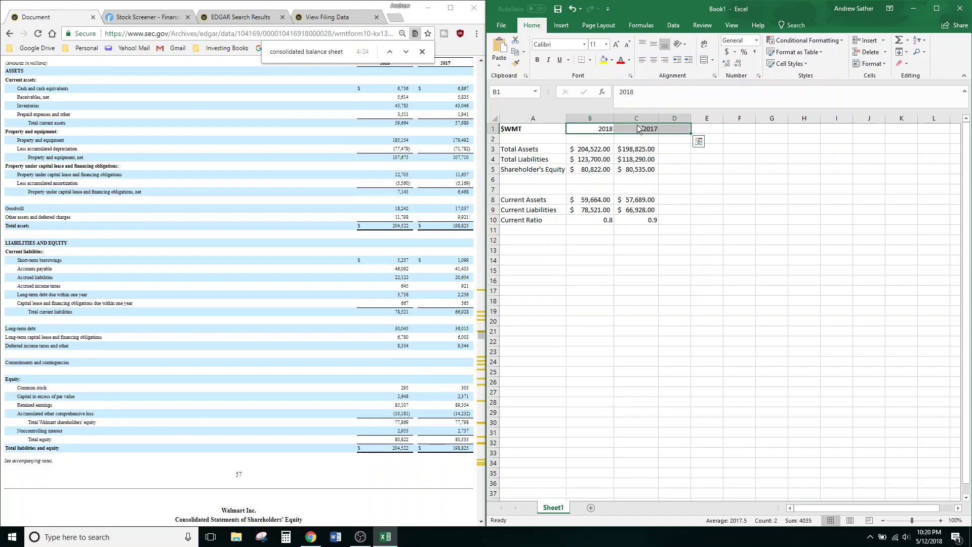
pyautogui.click(639, 128)
pyautogui.moveTo(598, 128); pyautogui.dragTo(639, 128)
pyautogui.hotkey('ctrl', 'b')
pyautogui.click(777, 233)
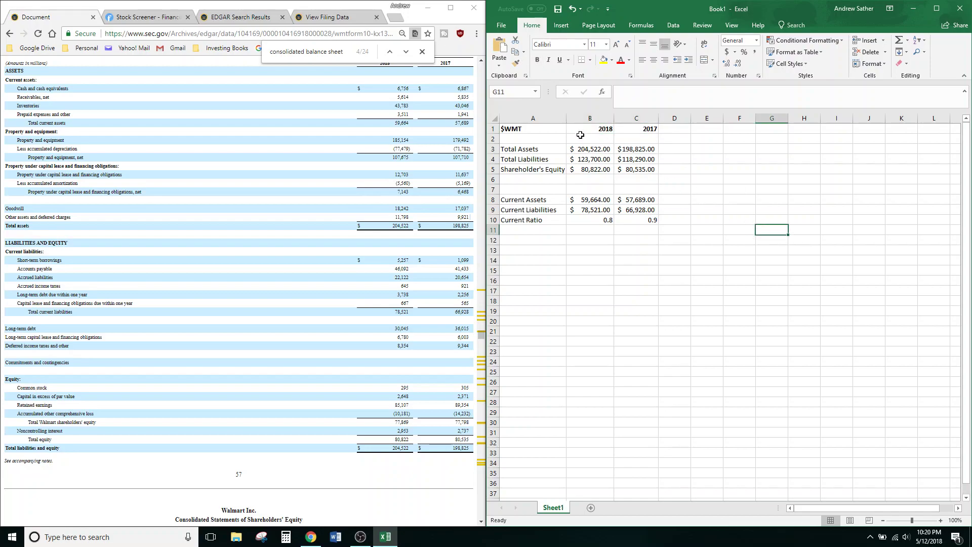
# Step: Right-align the $WMT heading in cell A1
pyautogui.click(542, 129)
pyautogui.click(665, 60)
pyautogui.click(707, 240)
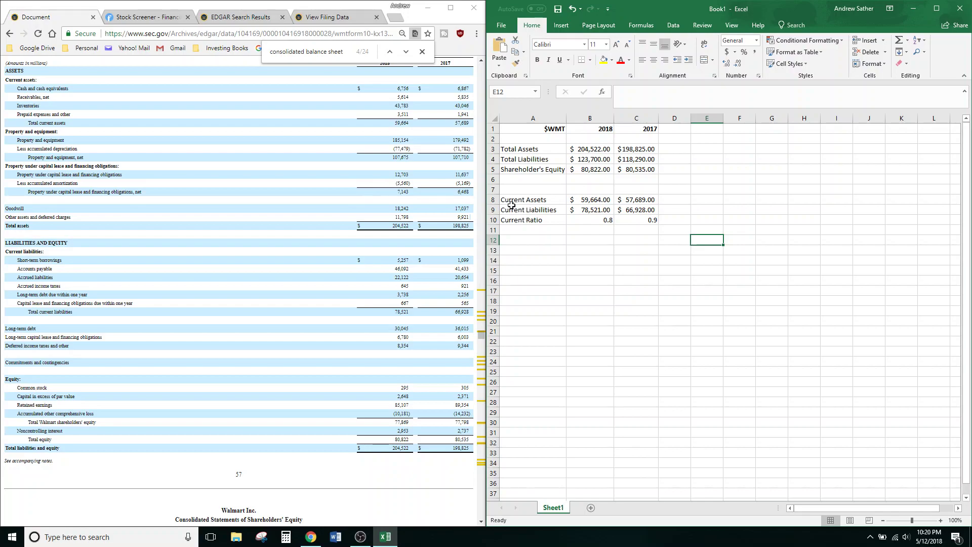
# Step: Move the Current Assets, Current Liabilities and Current Ratio block down so it starts at cell A12
pyautogui.moveTo(514, 200); pyautogui.dragTo(630, 219)
pyautogui.hotkey('ctrl', 'c')
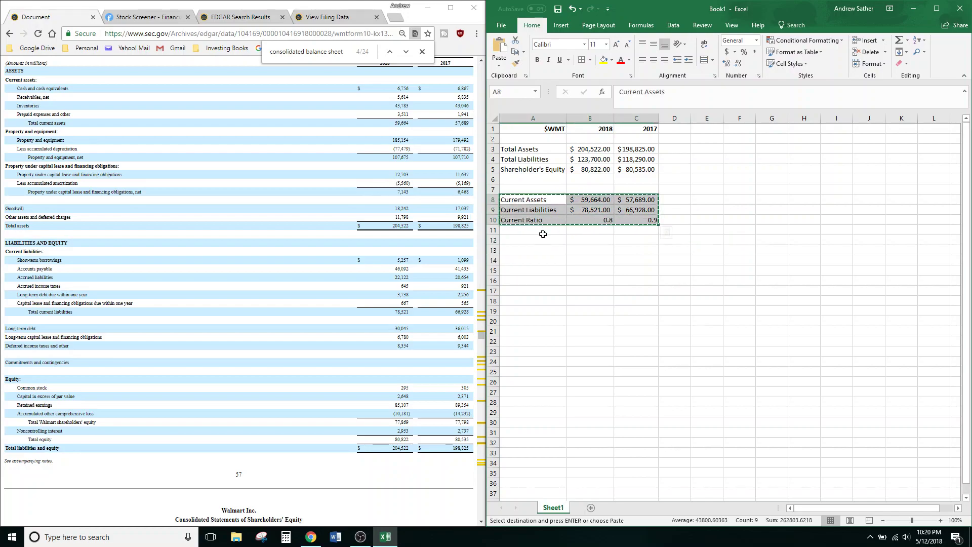
pyautogui.click(542, 238)
pyautogui.hotkey('ctrl', 'v')
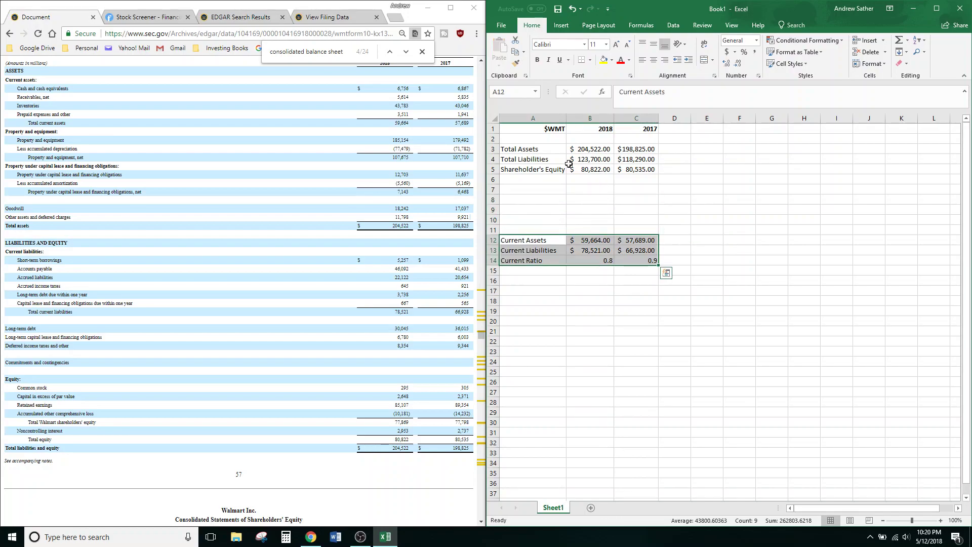
# Step: Enter the row label "Debt to Equity" in cell A7
pyautogui.click(541, 189)
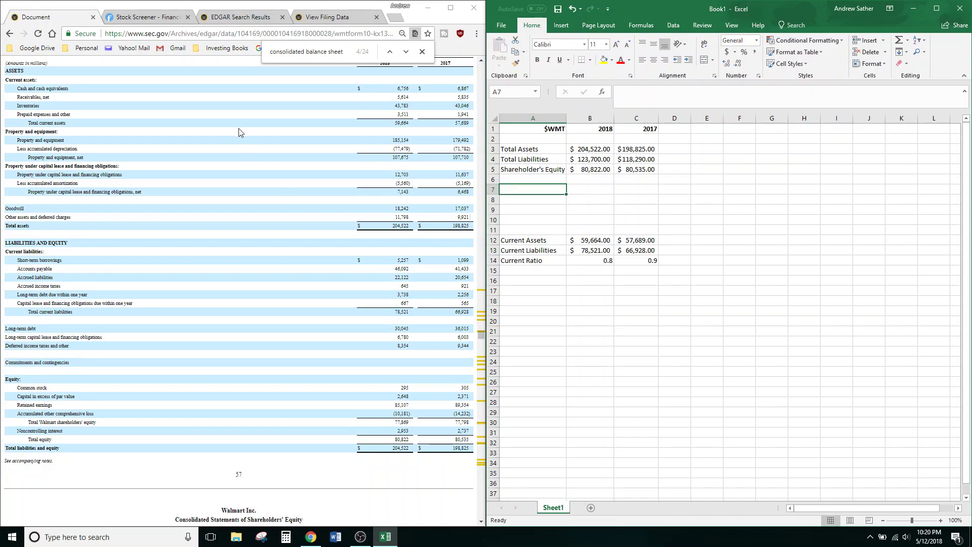
pyautogui.click(543, 192)
pyautogui.write('Debt To')
pyautogui.press('BackSpace')
pyautogui.press('BackSpace')
pyautogui.write('to Equity')
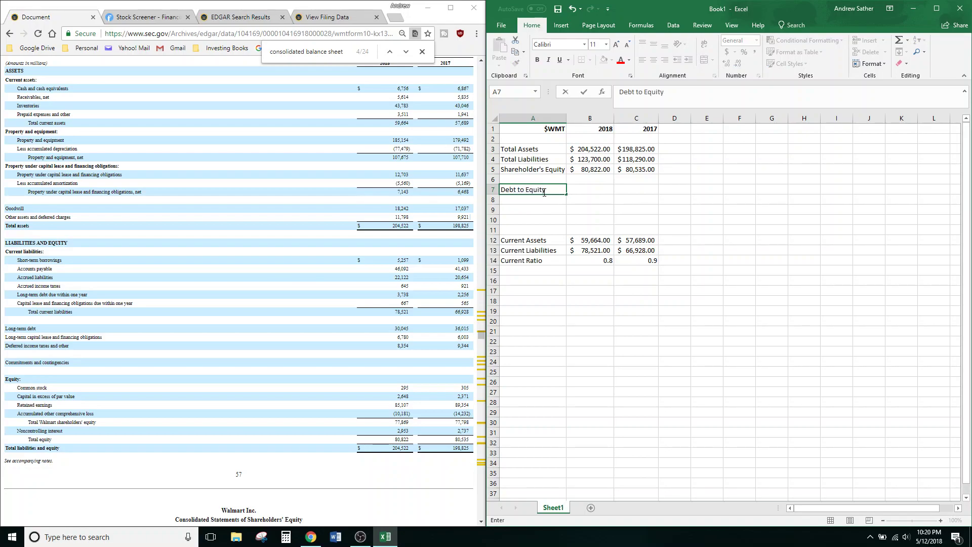
# Step: Highlight the 2018 long-term debt line in the liabilities section of Walmart's balance sheet
pyautogui.press('Tab')
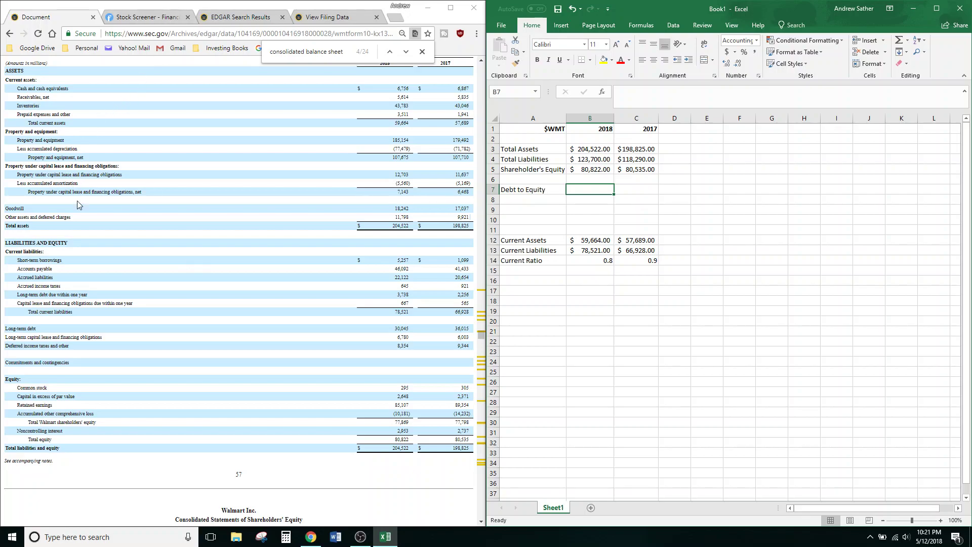
pyautogui.moveTo(6, 328); pyautogui.dragTo(411, 332)
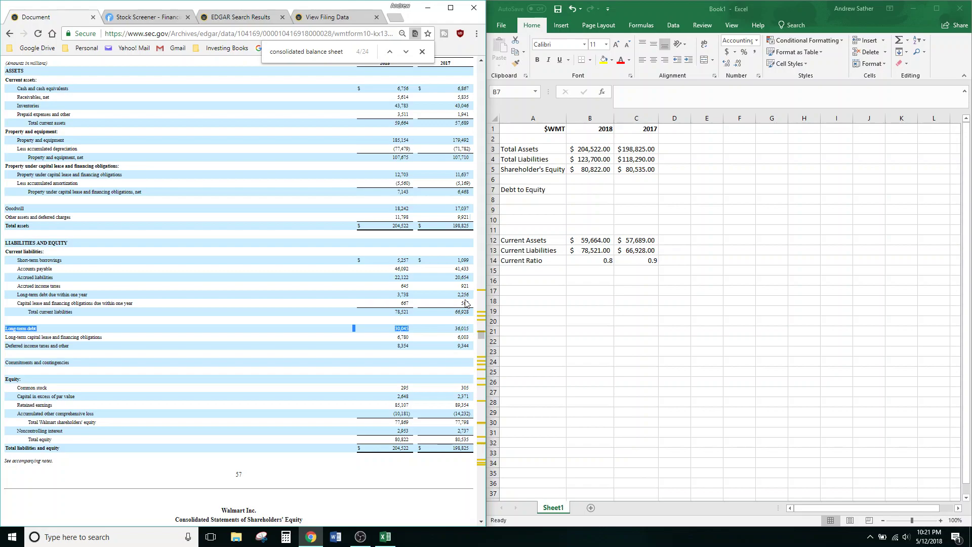
pyautogui.click(544, 203)
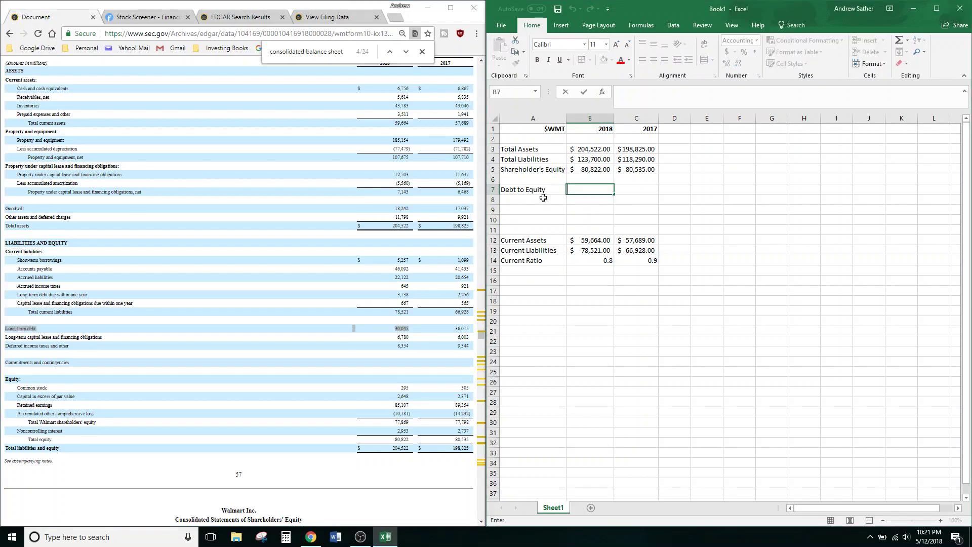
pyautogui.click(541, 198)
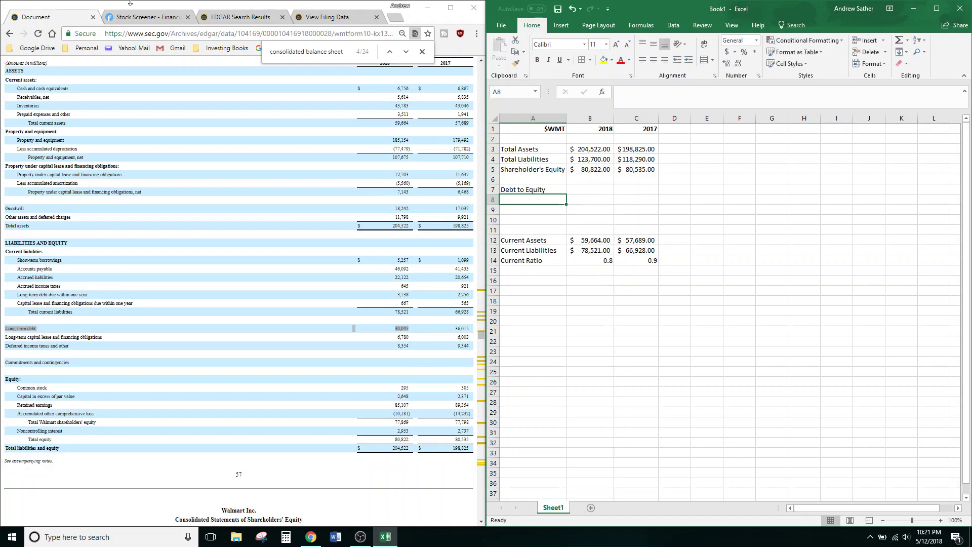
# Step: Open the FB quote page from the Finviz stock screener results and dismiss the upgrade offer
pyautogui.click(152, 17)
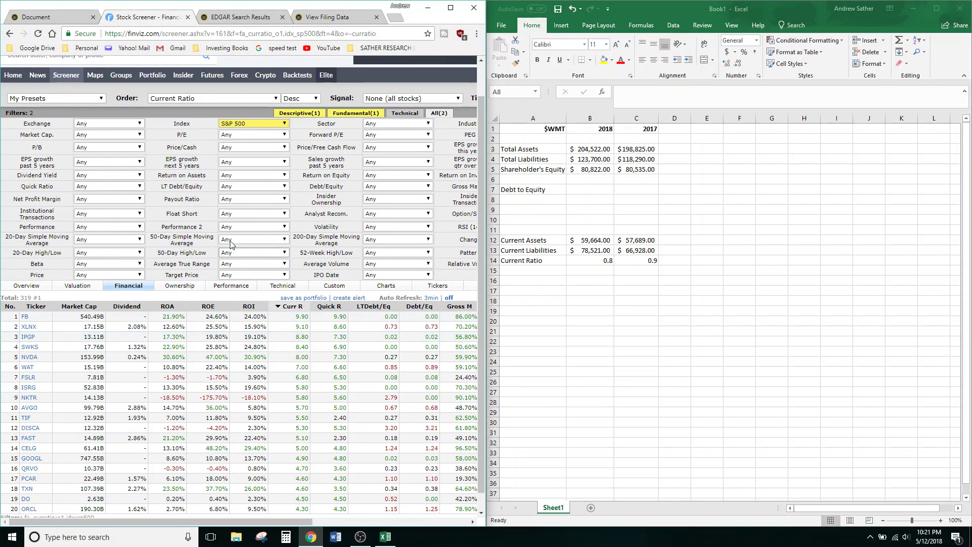
pyautogui.click(21, 319)
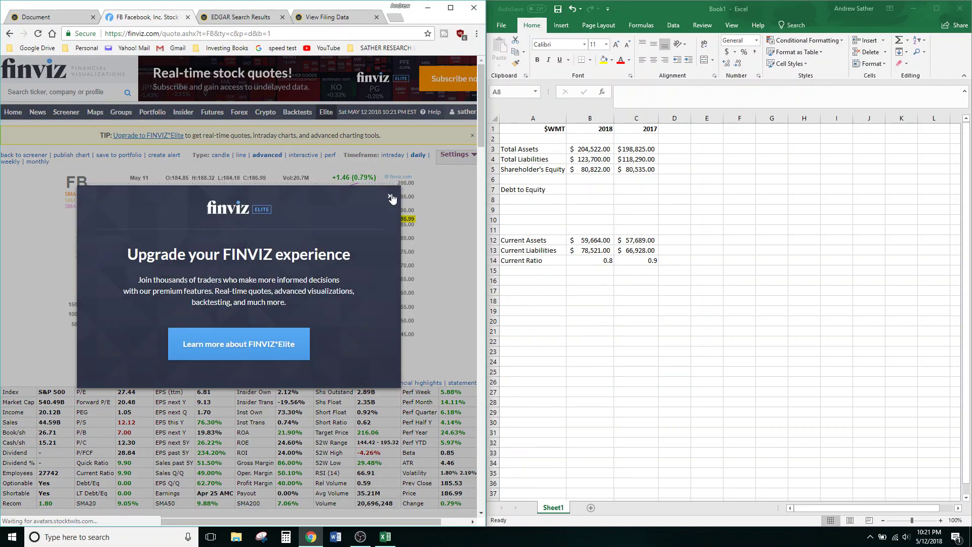
pyautogui.click(390, 195)
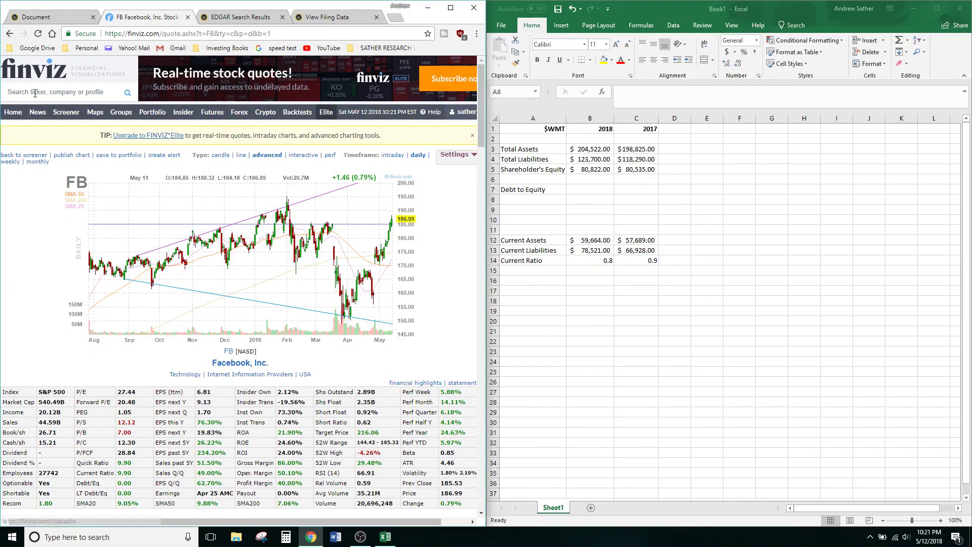
# Step: Start a formula in cell B7 for the 2018 debt to equity ratio
pyautogui.click(537, 190)
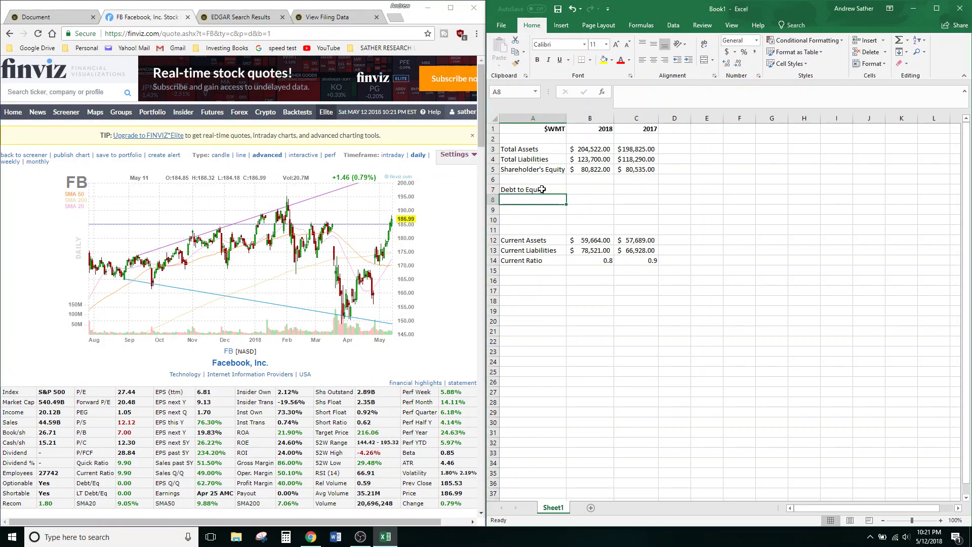
pyautogui.click(542, 153)
pyautogui.moveTo(542, 153); pyautogui.dragTo(546, 169)
pyautogui.click(604, 190)
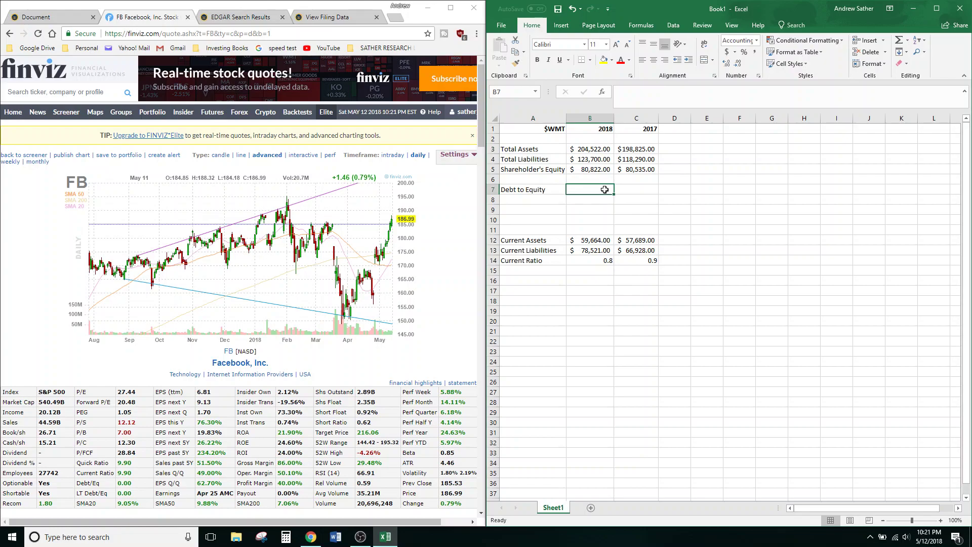
pyautogui.write('=')
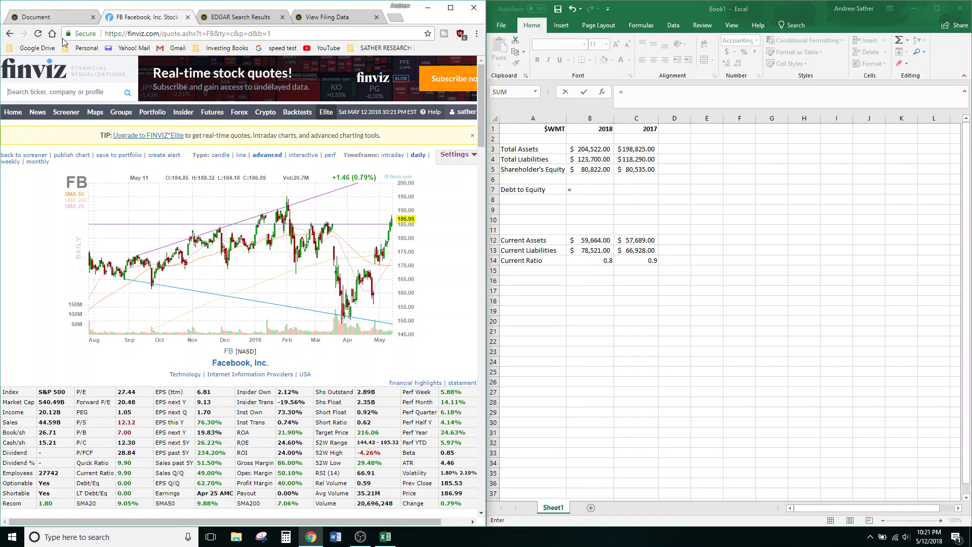
# Step: Examine the long-term debt and accrued liabilities lines in Walmart's filing, and revisit the Finviz quote page
pyautogui.click(71, 18)
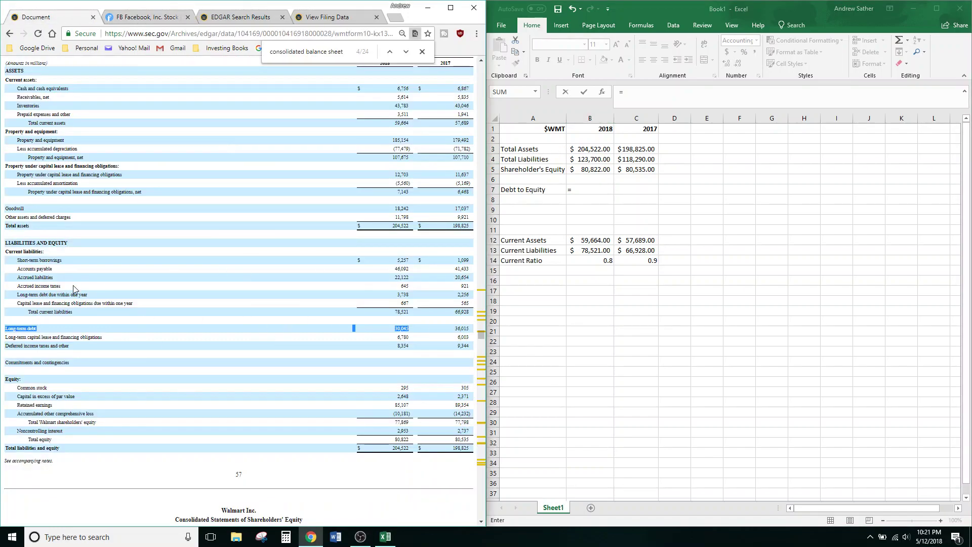
pyautogui.click(32, 328)
pyautogui.moveTo(19, 276); pyautogui.dragTo(69, 283)
pyautogui.click(69, 283)
pyautogui.moveTo(54, 278); pyautogui.dragTo(16, 279)
pyautogui.click(37, 279)
pyautogui.click(580, 193)
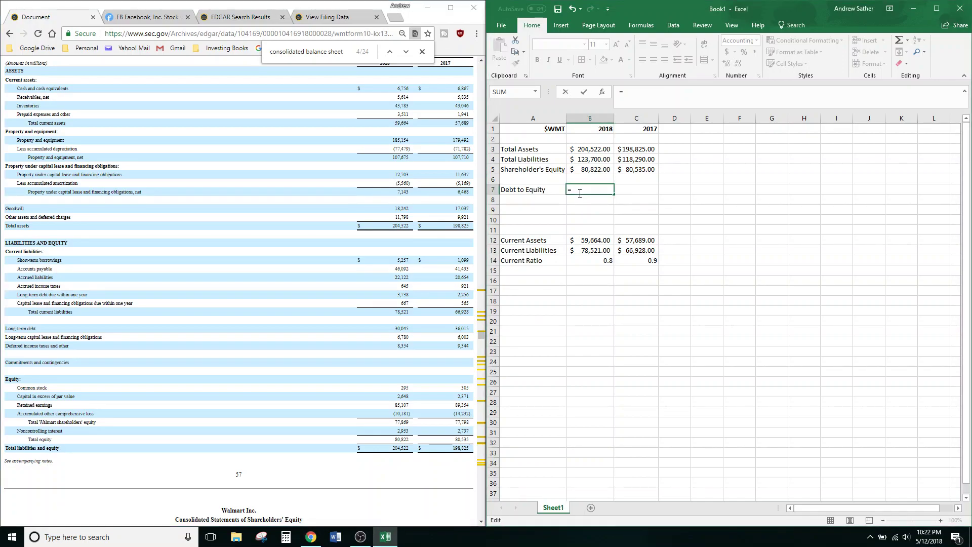
pyautogui.click(151, 17)
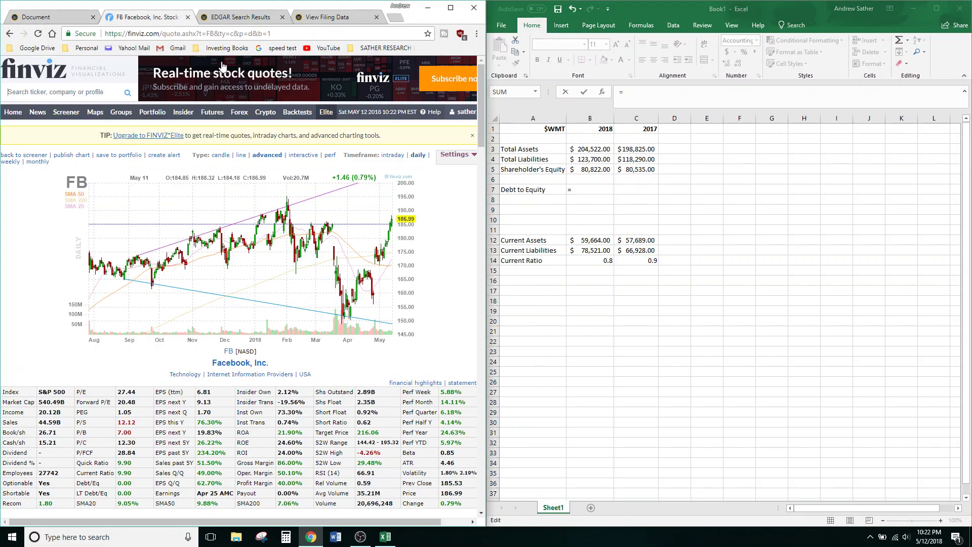
pyautogui.click(590, 189)
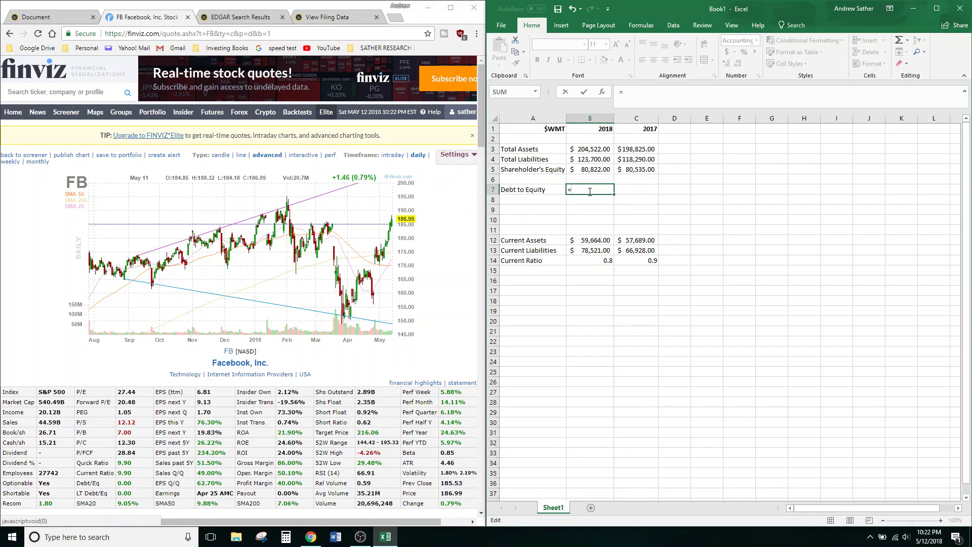
pyautogui.click(31, 17)
pyautogui.click(141, 21)
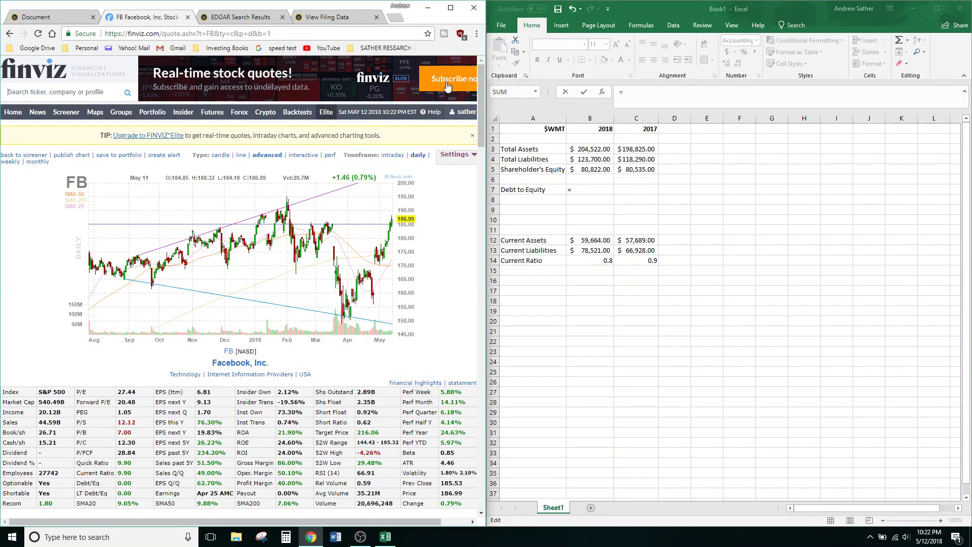
# Step: Complete the 2018 debt to equity formula in B7 as total liabilities divided by shareholder's equity, =B4/B5
pyautogui.click(591, 192)
pyautogui.click(592, 158)
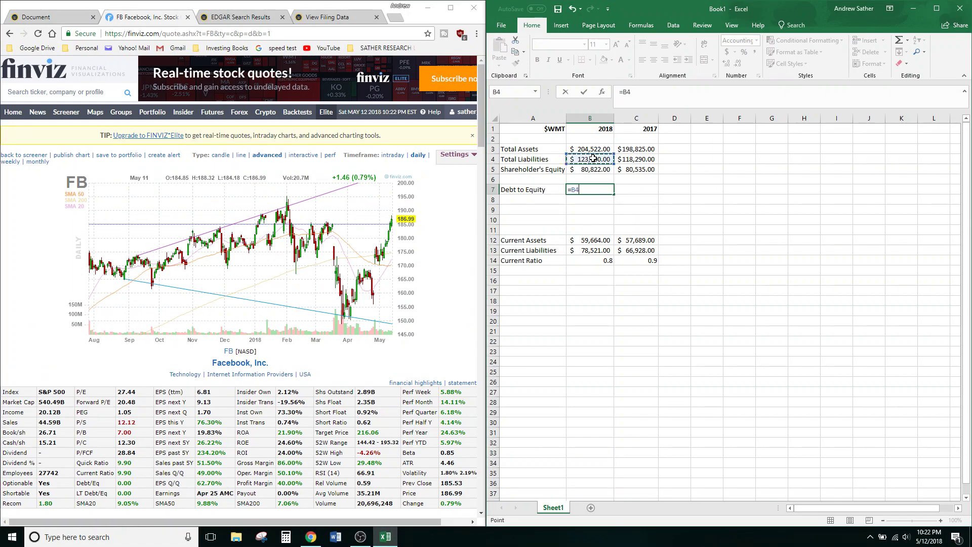
pyautogui.write('/')
pyautogui.click(597, 171)
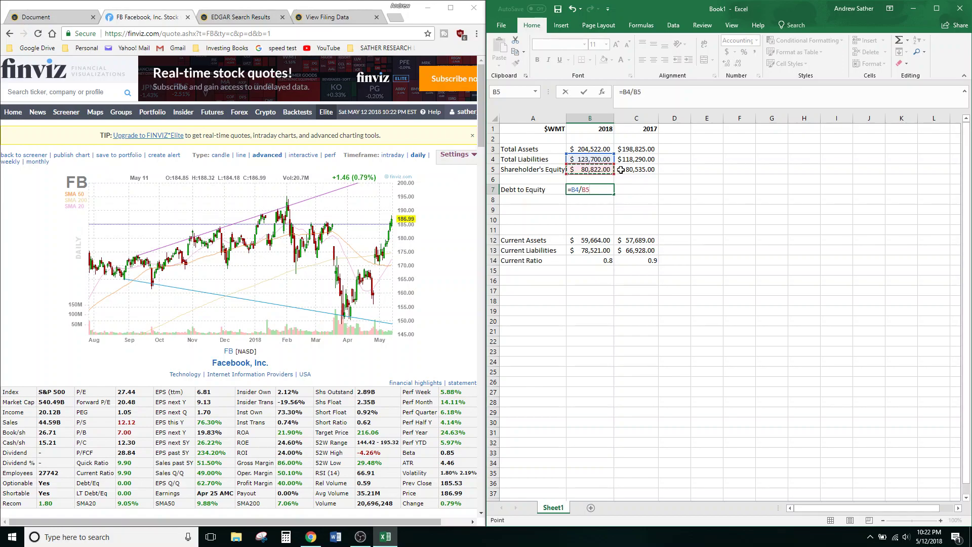
pyautogui.press('Return')
# Step: Change the format of the Debt to Equity cells B7:C7 to Number
pyautogui.click(607, 190)
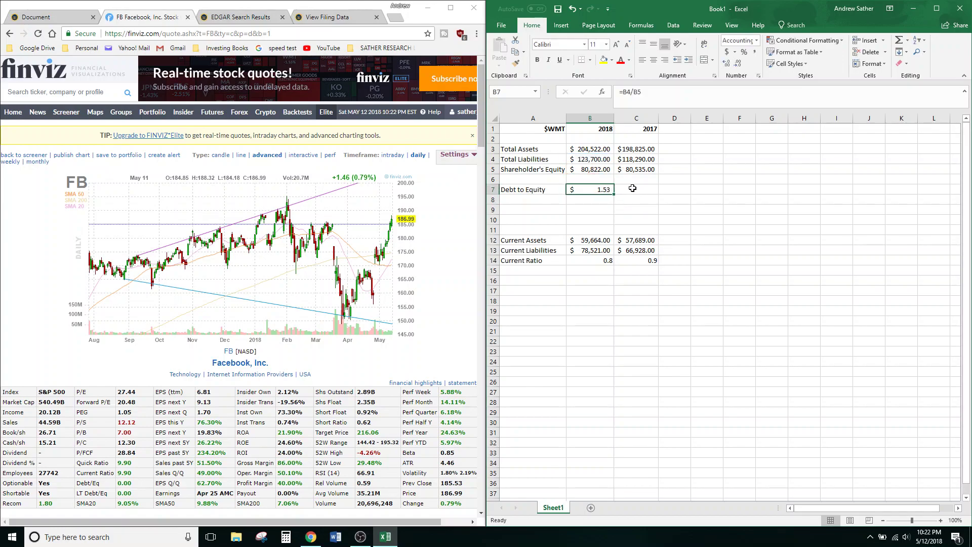
pyautogui.keyDown('shift'); pyautogui.click(633, 189); pyautogui.keyUp('shift')
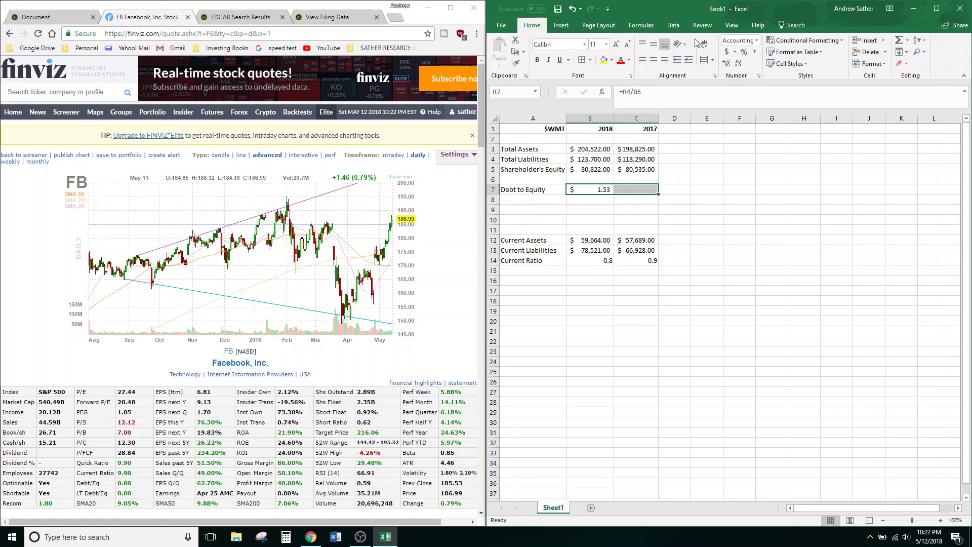
pyautogui.click(756, 40)
pyautogui.click(760, 81)
# Step: Fill the debt to equity formula from B7 into the 2017 cell C7
pyautogui.click(605, 188)
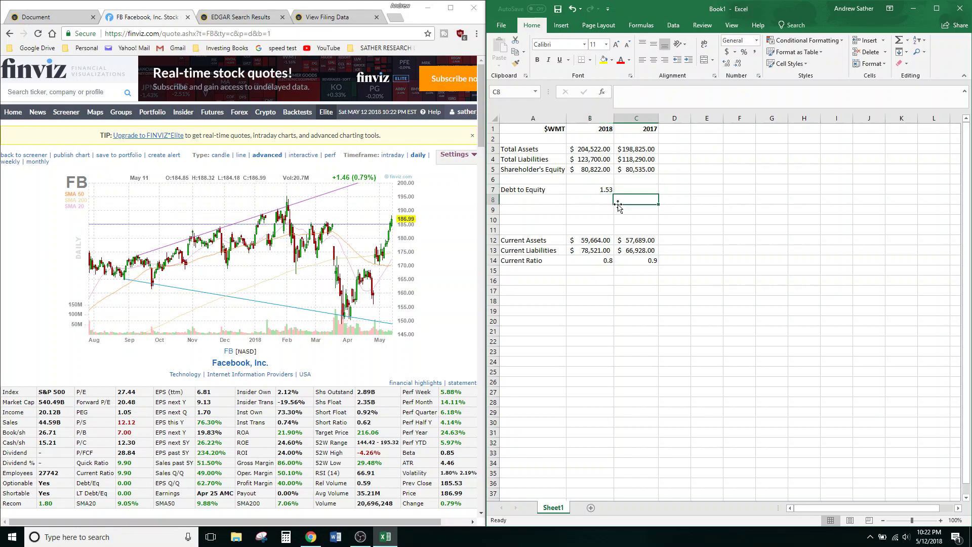
pyautogui.moveTo(613, 196); pyautogui.dragTo(570, 191)
pyautogui.click(698, 248)
pyautogui.click(590, 190)
pyautogui.click(656, 226)
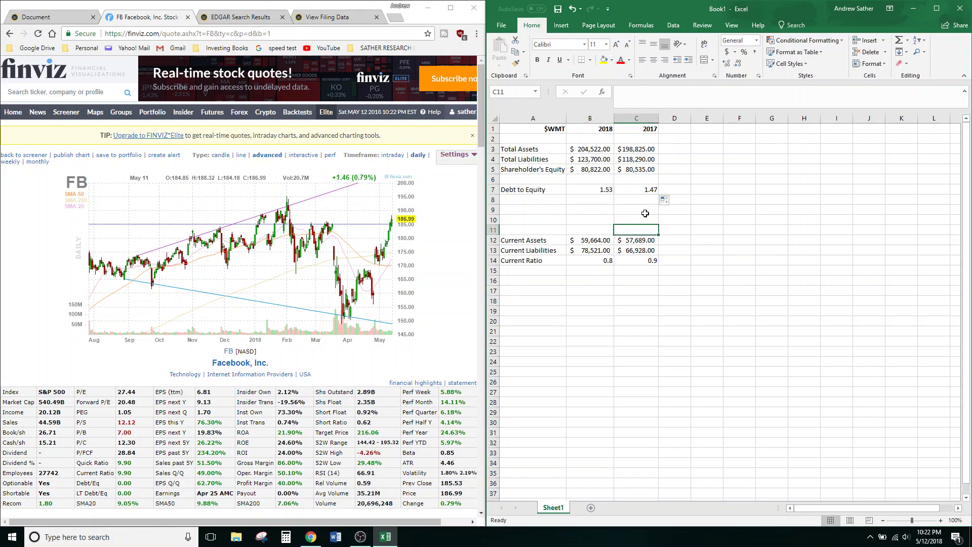
pyautogui.click(648, 189)
pyautogui.click(607, 190)
pyautogui.click(617, 208)
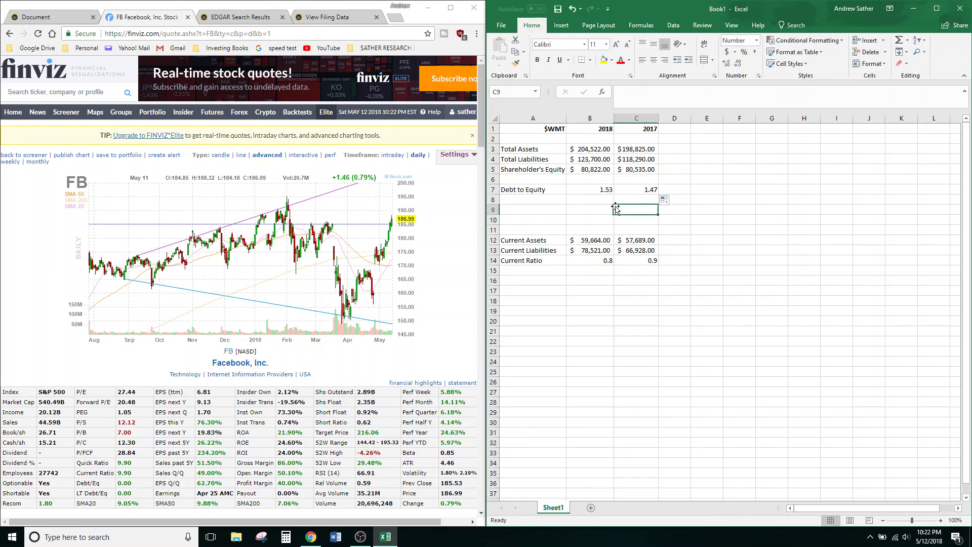
# Step: Enter the row labels "[Finviz Debt/Eq]" in A8 and "[Finviz LT Debt/Eq]" in A9
pyautogui.click(553, 203)
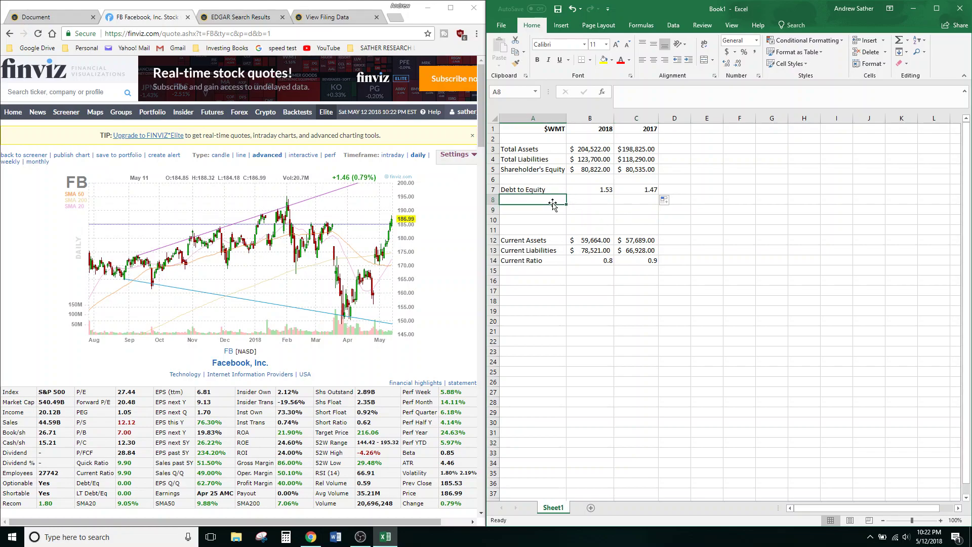
pyautogui.write('[Finviz Debt./Eq')
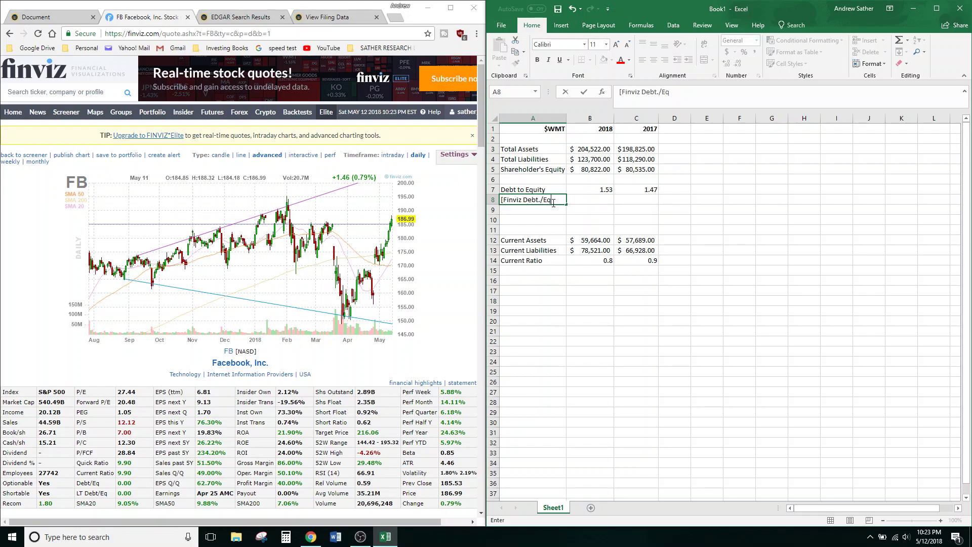
pyautogui.press('Return')
pyautogui.write('[Fub')
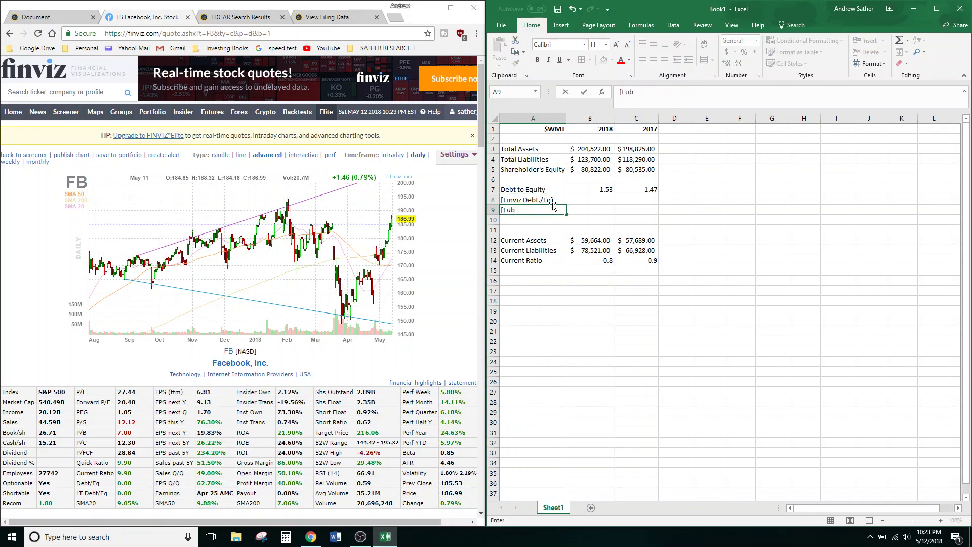
pyautogui.press('BackSpace')
pyautogui.write('inviz LT Debt/Eq')
pyautogui.click(552, 200)
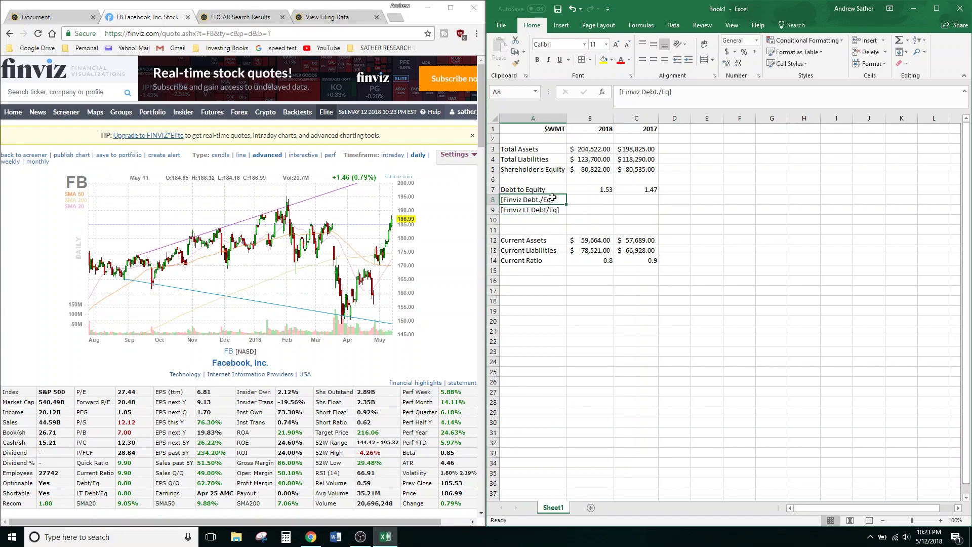
pyautogui.press('BackSpace')
pyautogui.click(543, 227)
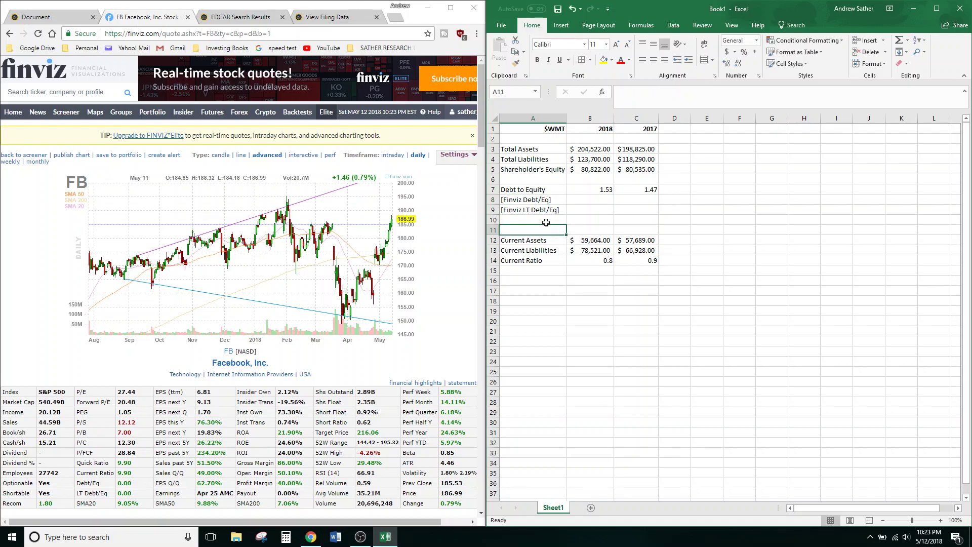
# Step: Set the font size of the whole table A1:C14 to 9
pyautogui.moveTo(531, 128); pyautogui.dragTo(655, 260)
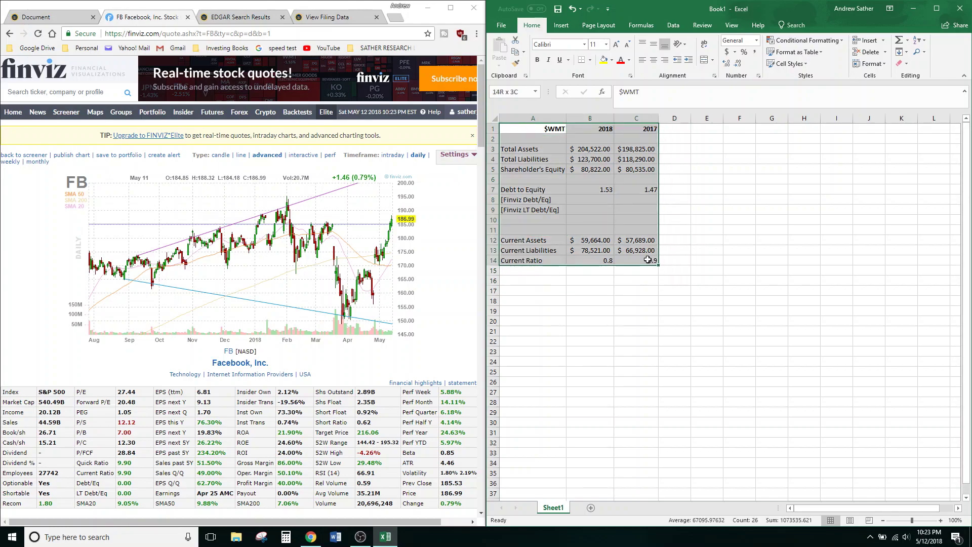
pyautogui.click(605, 45)
pyautogui.press('Escape')
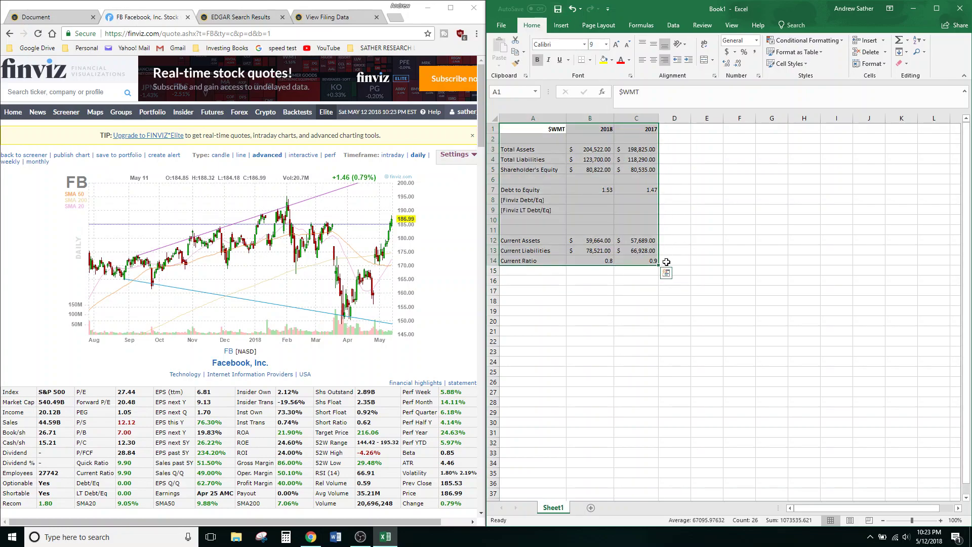
pyautogui.click(636, 292)
# Step: Examine the Debt/Eq and LT Debt/Eq entries in Facebook's Finviz data table, and return to Walmart's balance sheet
pyautogui.click(603, 200)
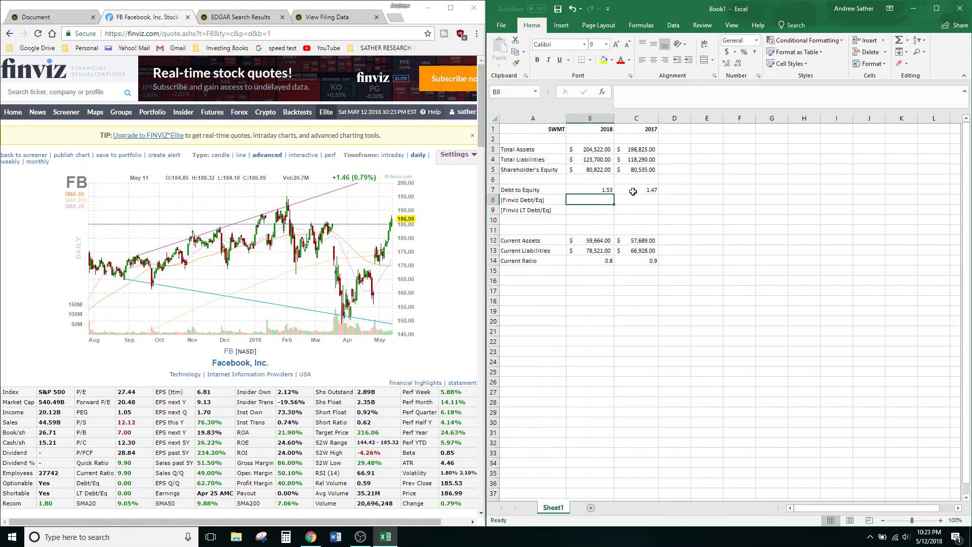
pyautogui.click(311, 243)
pyautogui.scroll(-2, 214, 331)
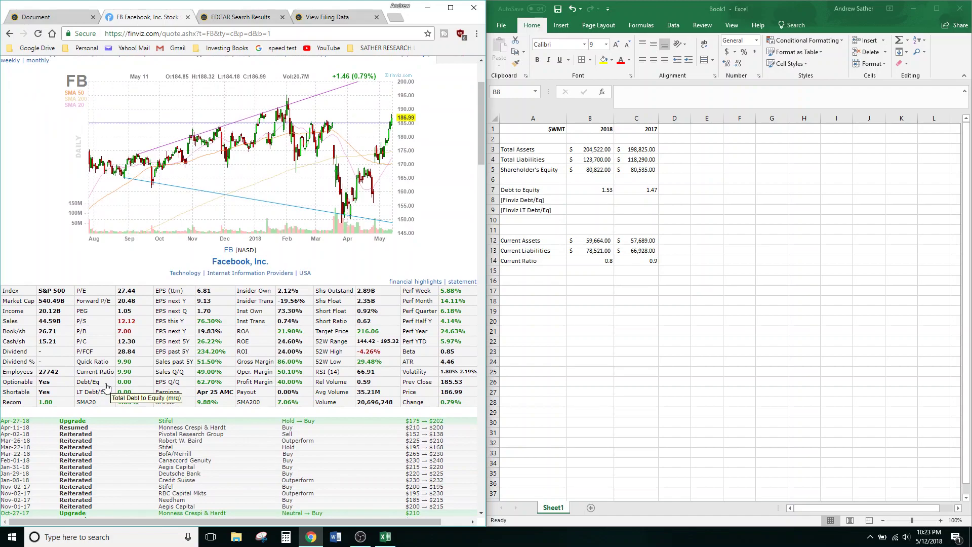
pyautogui.click(50, 17)
# Step: Move the Current Assets, Current Liabilities and Current Ratio block down so it starts at cell A14
pyautogui.click(521, 219)
pyautogui.moveTo(516, 242); pyautogui.dragTo(651, 261)
pyautogui.hotkey('ctrl', 'c')
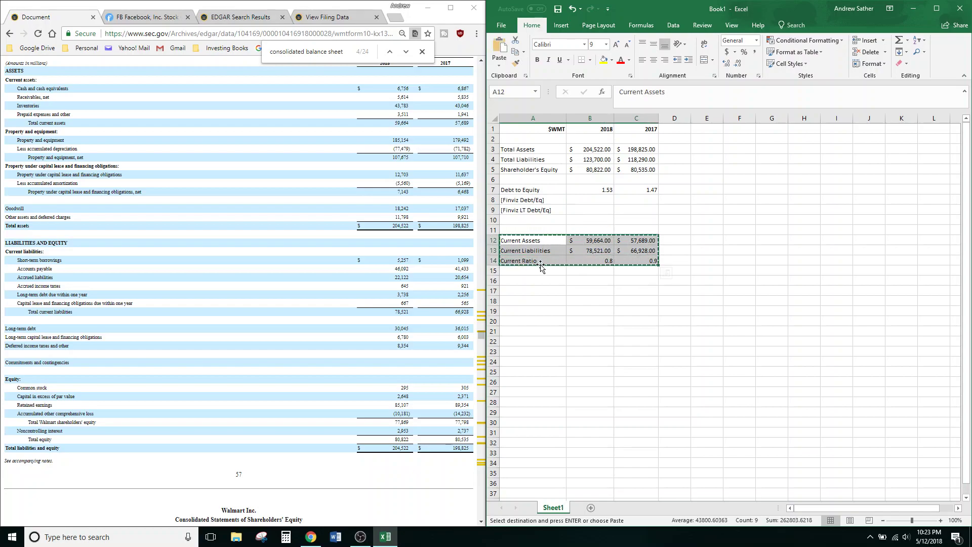
pyautogui.click(540, 259)
pyautogui.moveTo(539, 259); pyautogui.dragTo(540, 279)
pyautogui.click(540, 222)
pyautogui.moveTo(543, 198); pyautogui.dragTo(642, 207)
pyautogui.hotkey('ctrl', 'c')
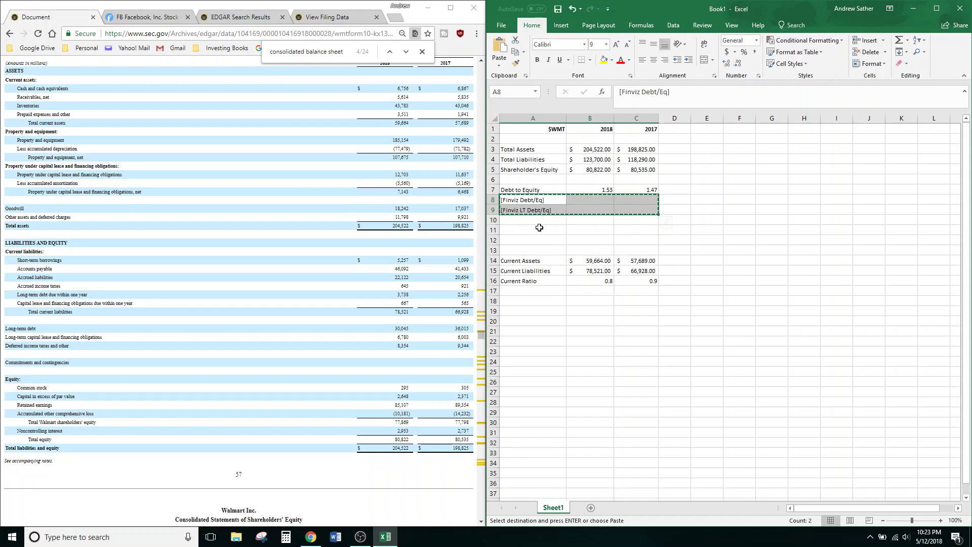
pyautogui.keyDown('ctrl'); pyautogui.click(537, 230); pyautogui.keyUp('ctrl')
pyautogui.hotkey('ctrl', 'v')
pyautogui.press('Return')
pyautogui.hotkey('ctrl', 'v')
pyautogui.click(529, 297)
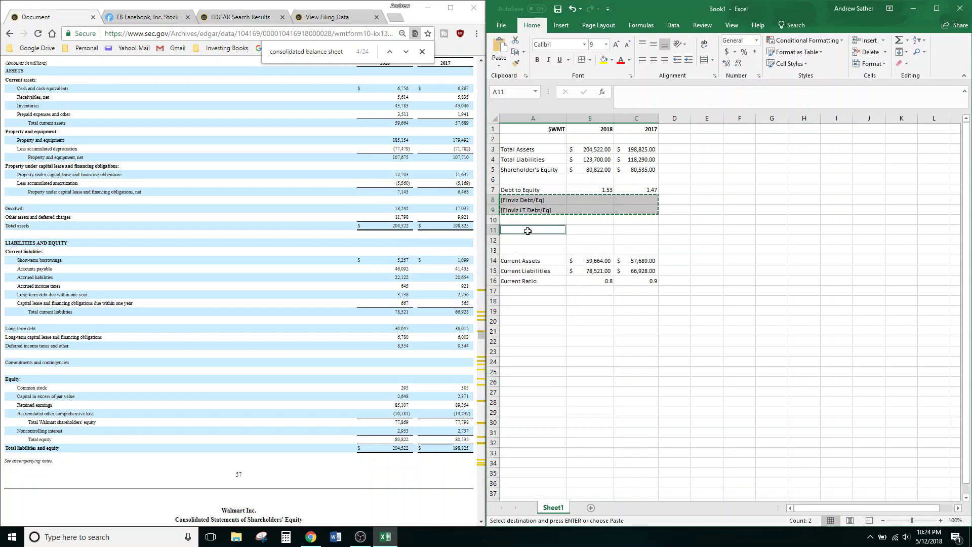
pyautogui.click(531, 229)
pyautogui.press('Escape')
# Step: Move the two Finviz label rows A8:C9 down so they start at cell A11
pyautogui.moveTo(532, 200); pyautogui.dragTo(629, 212)
pyautogui.hotkey('ctrl', 'c')
pyautogui.click(528, 229)
pyautogui.hotkey('ctrl', 'v')
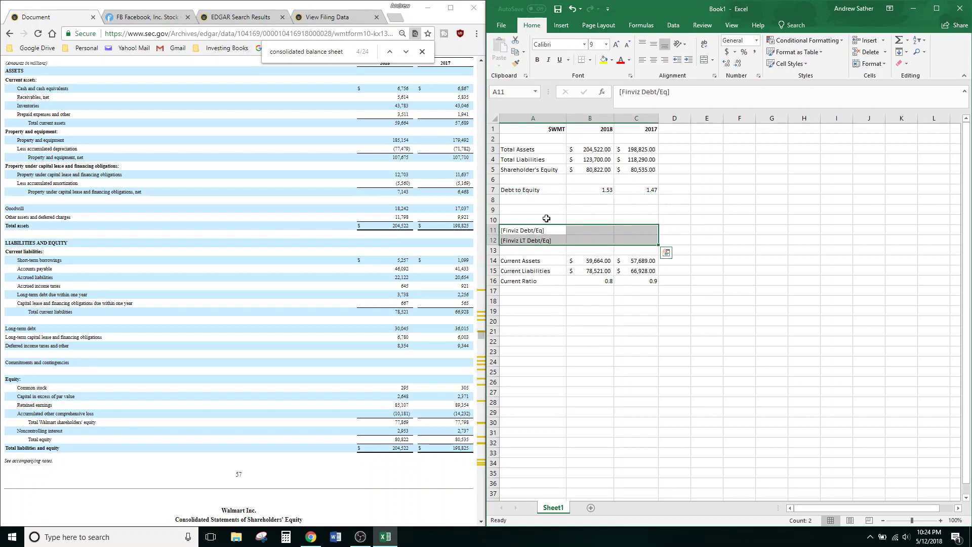
# Step: Label cell A9 "Long-term debt"
pyautogui.click(541, 208)
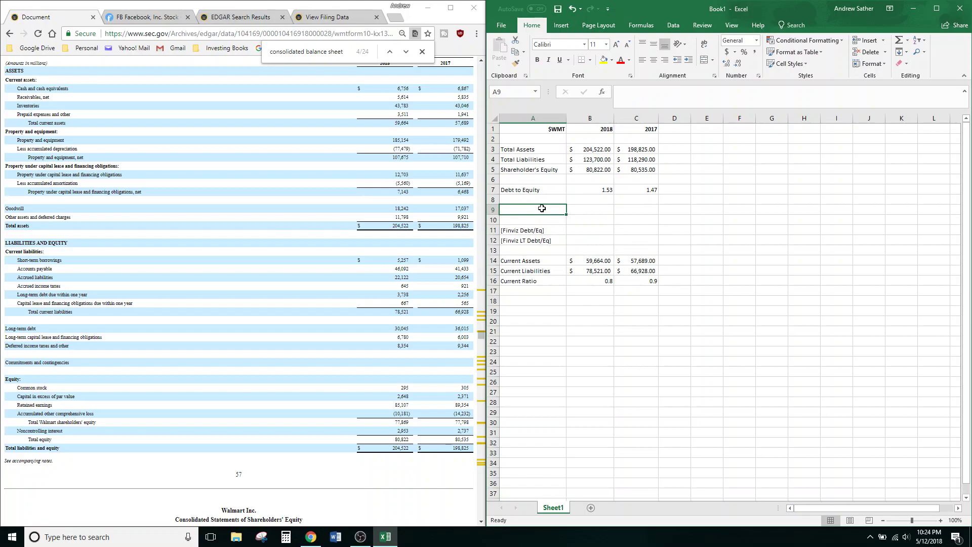
pyautogui.write('Lont')
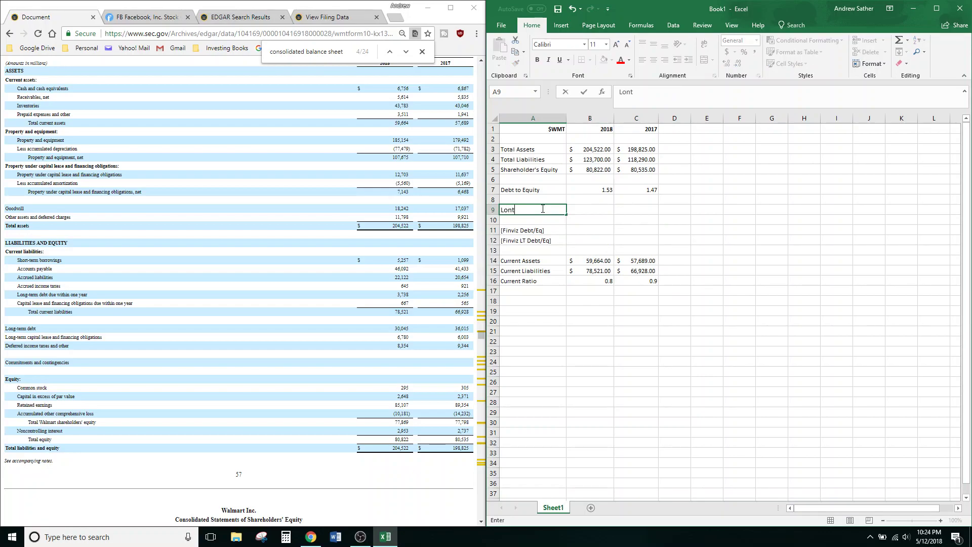
pyautogui.press('BackSpace')
pyautogui.write('g-term debt')
pyautogui.press('Tab')
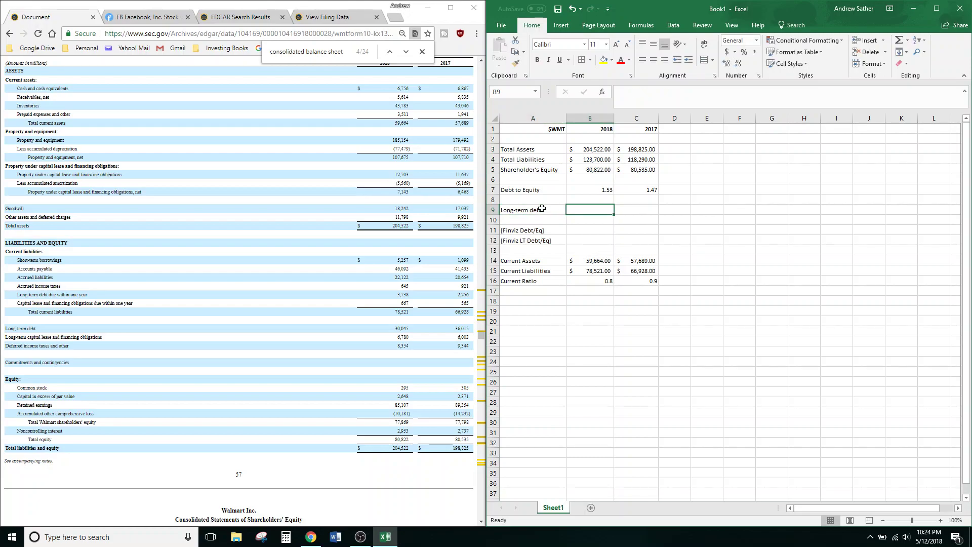
# Step: Enter Walmart's long-term debt from the balance sheet in row 9: 30045 for 2018 and 36015 for 2017
pyautogui.moveTo(7, 325); pyautogui.dragTo(475, 323)
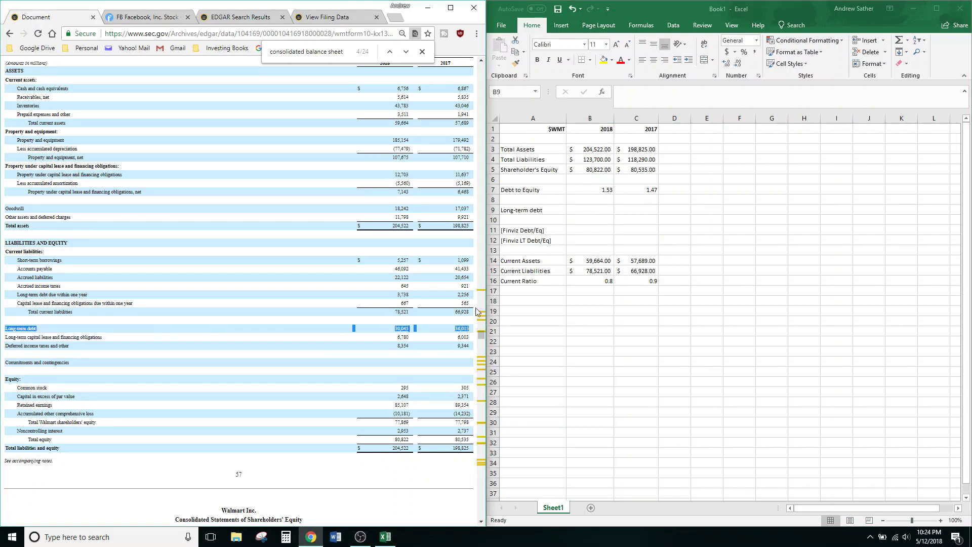
pyautogui.click(594, 211)
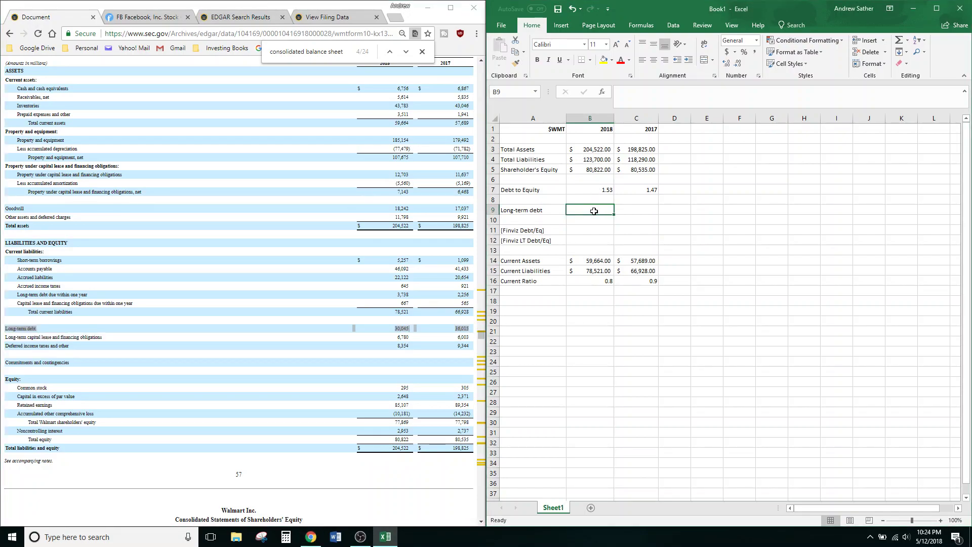
pyautogui.write('30045')
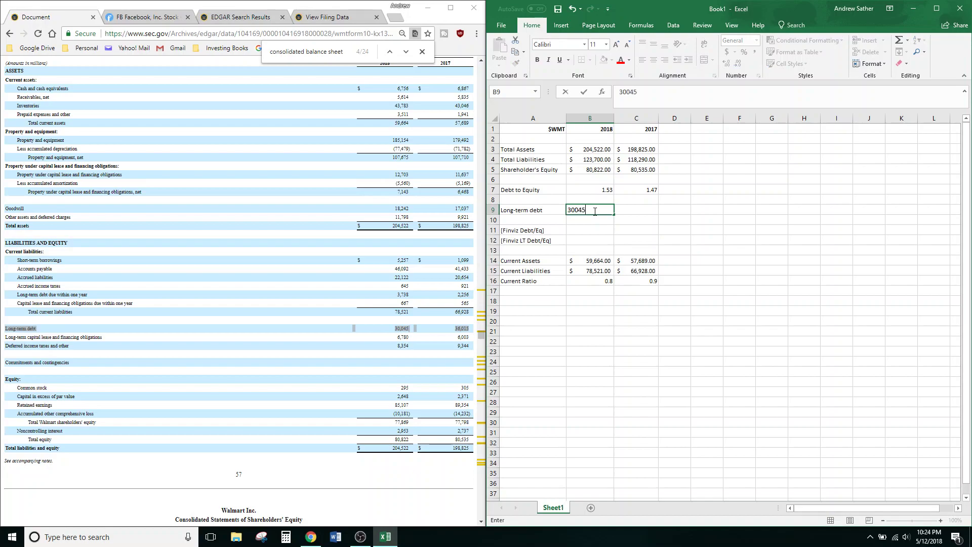
pyautogui.press('Tab')
pyautogui.write('36015')
pyautogui.press('Return')
# Step: Apply the Accounting number format to the long-term debt figures and set columns A to C to font size 9
pyautogui.moveTo(594, 211); pyautogui.dragTo(639, 210)
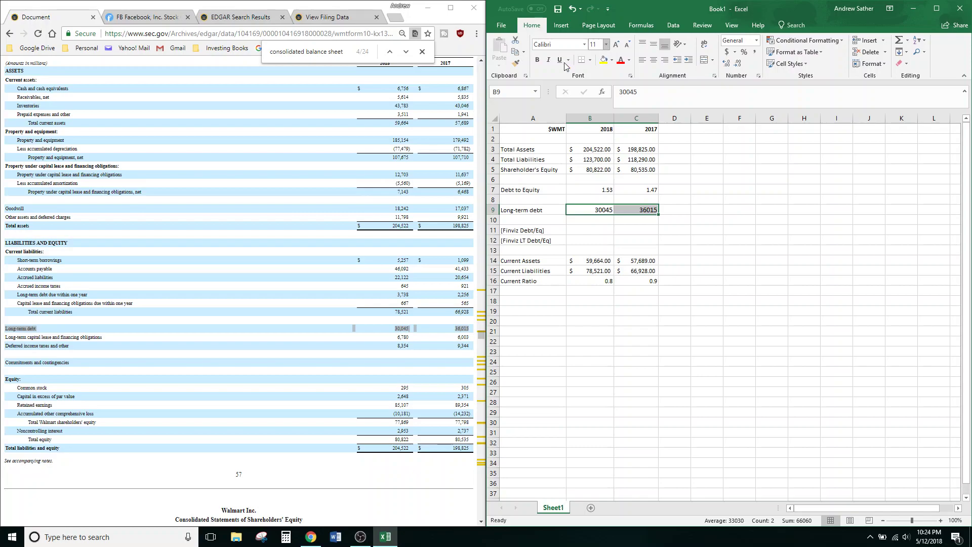
pyautogui.click(726, 51)
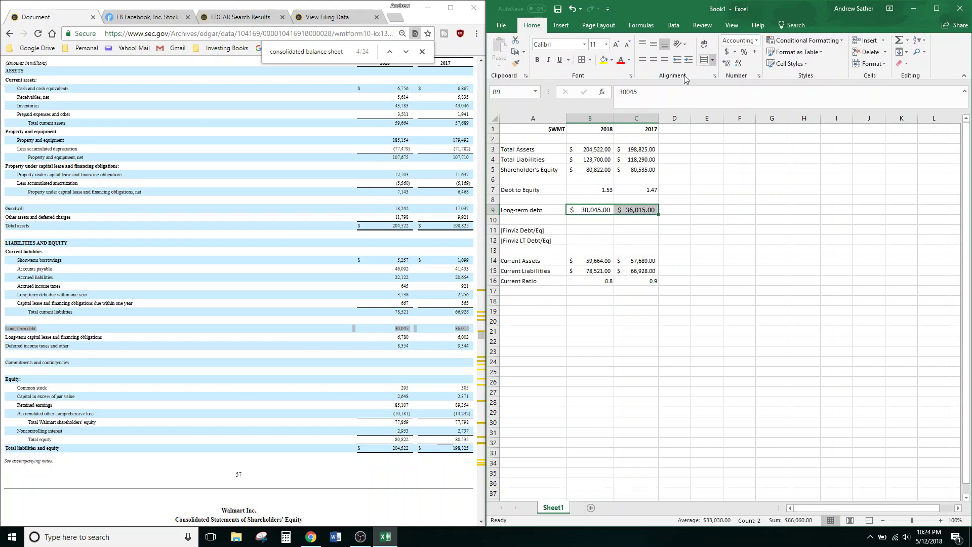
pyautogui.moveTo(557, 118); pyautogui.dragTo(636, 115)
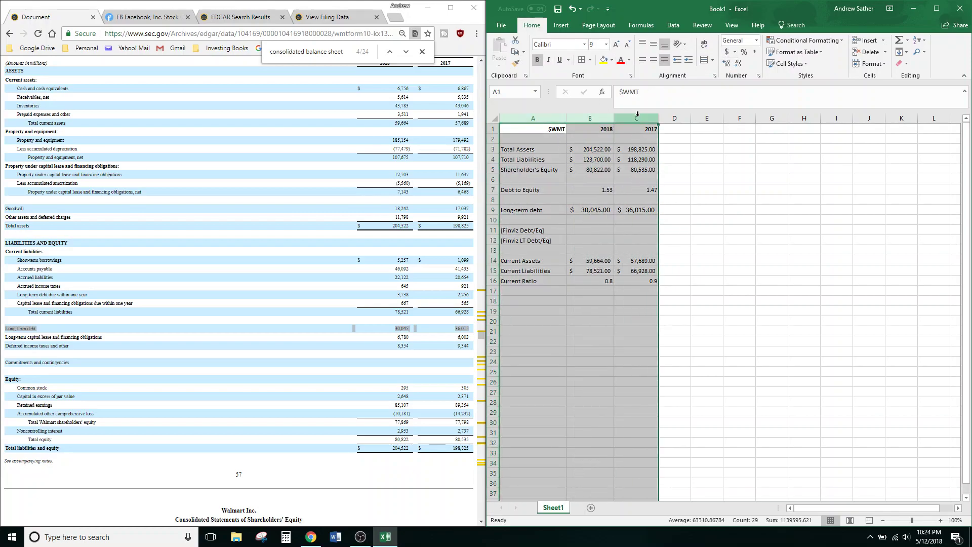
pyautogui.click(606, 44)
pyautogui.click(600, 65)
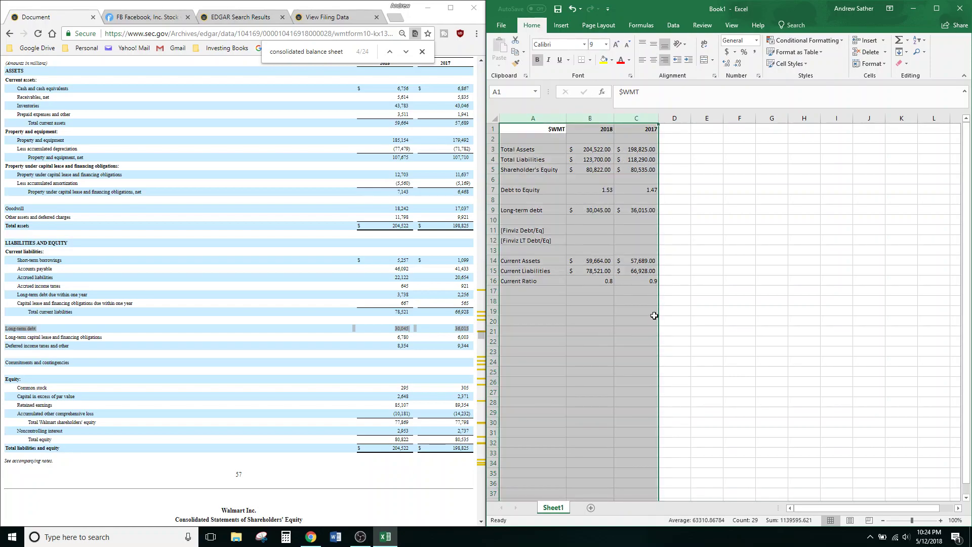
pyautogui.click(654, 312)
# Step: Calculate the 2018 Finviz LT Debt/Eq in B12 as =B9/B5 and fill the formula across to 2017 in C12
pyautogui.click(582, 243)
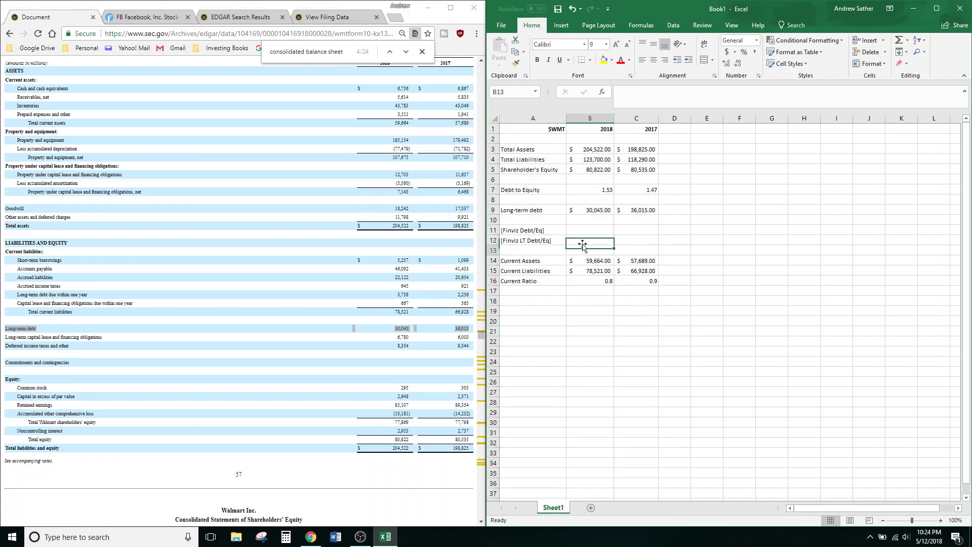
pyautogui.moveTo(537, 158); pyautogui.dragTo(632, 157)
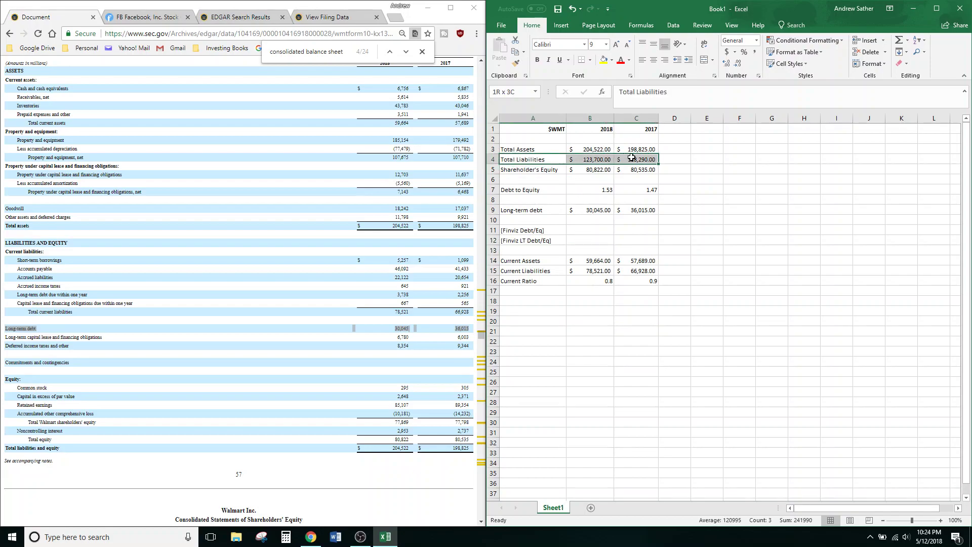
pyautogui.doubleClick(581, 243)
pyautogui.write('=')
pyautogui.click(586, 212)
pyautogui.write('/')
pyautogui.click(595, 170)
pyautogui.press('Return')
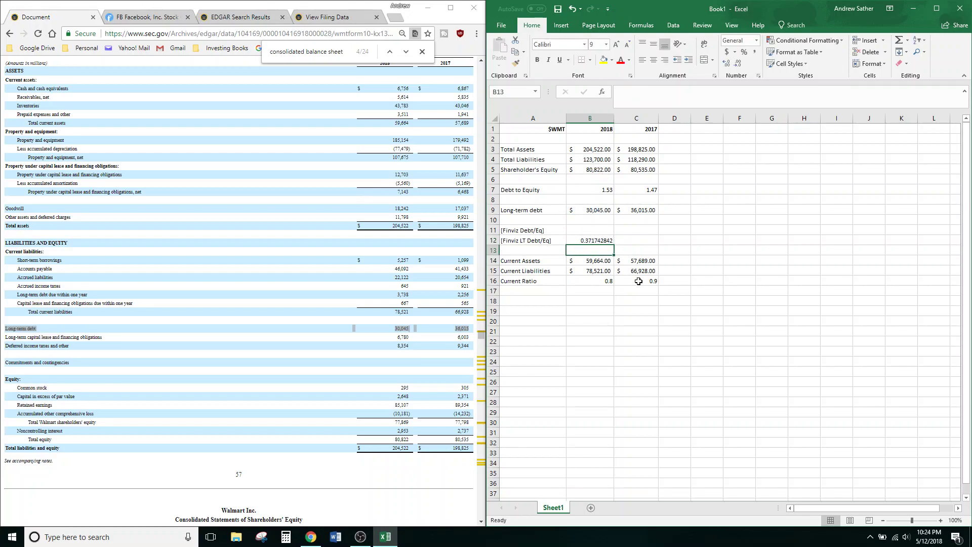
pyautogui.click(601, 238)
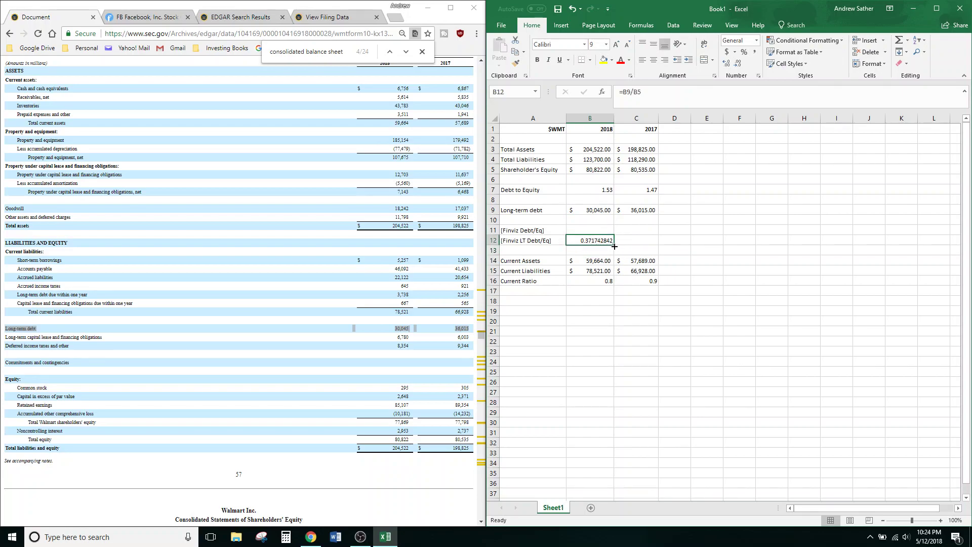
pyautogui.moveTo(614, 246); pyautogui.dragTo(658, 245)
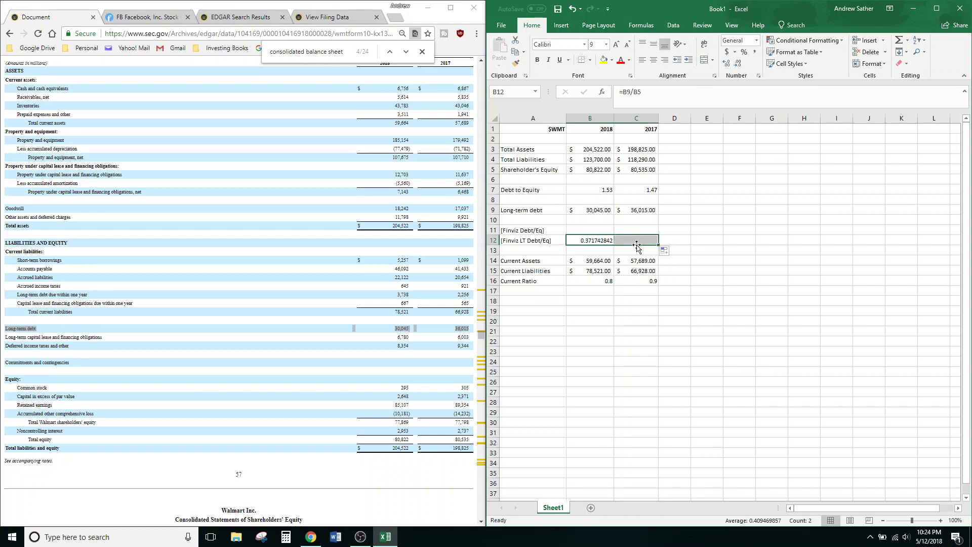
# Step: Show the LT Debt/Eq ratios in B12:C12 with two decimal places and narrow column C to fit
pyautogui.click(729, 64)
pyautogui.click(729, 64)
pyautogui.click(729, 65)
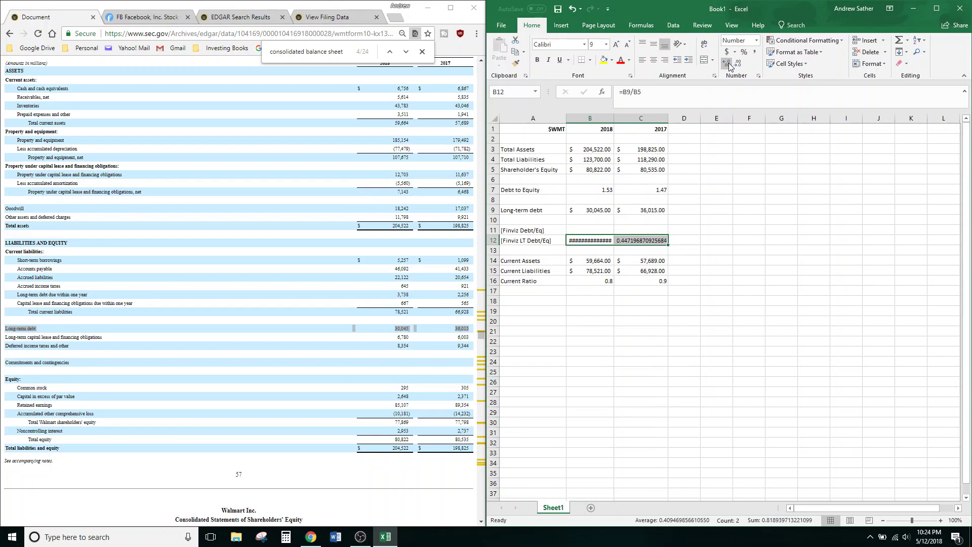
pyautogui.click(737, 64)
pyautogui.click(737, 64)
pyautogui.click(738, 65)
pyautogui.click(737, 64)
pyautogui.click(738, 65)
pyautogui.click(738, 65)
pyautogui.click(737, 65)
pyautogui.click(738, 65)
pyautogui.click(737, 65)
pyautogui.click(738, 65)
pyautogui.click(737, 64)
pyautogui.click(737, 65)
pyautogui.click(738, 65)
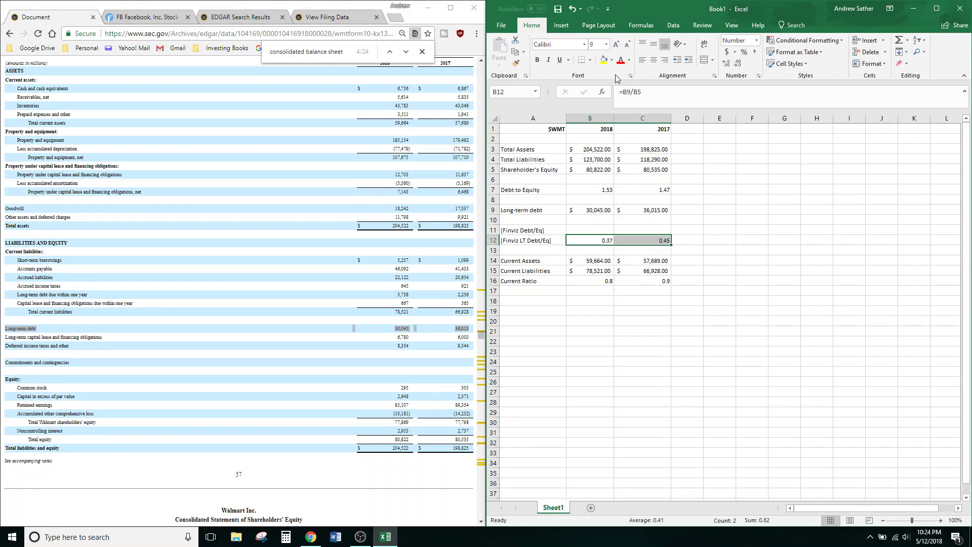
pyautogui.moveTo(671, 120); pyautogui.dragTo(657, 120)
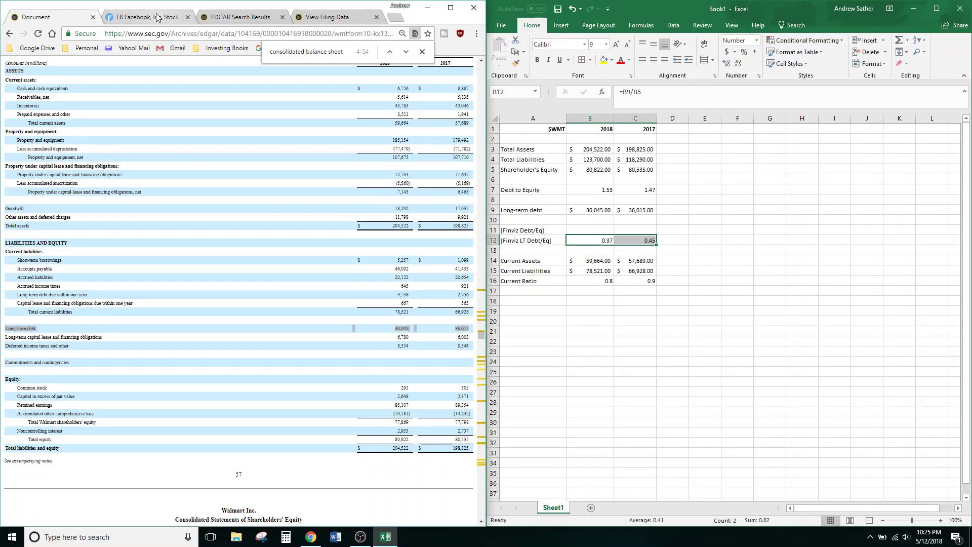
# Step: Look up the ticker wmt on Finviz and bring its debt ratios in the fundamentals table into view
pyautogui.click(147, 17)
pyautogui.click(85, 91)
pyautogui.write('wmt')
pyautogui.press('Return')
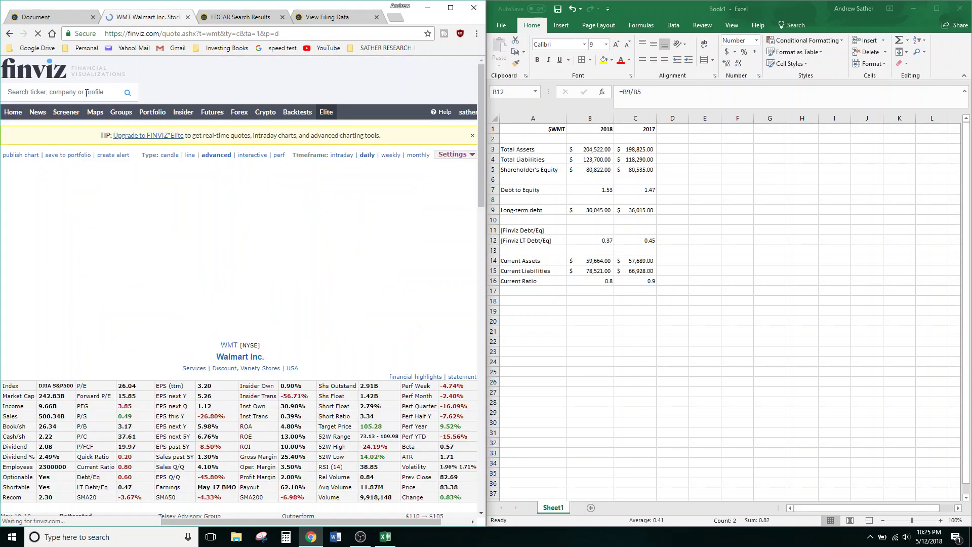
pyautogui.scroll(-2, 315, 271)
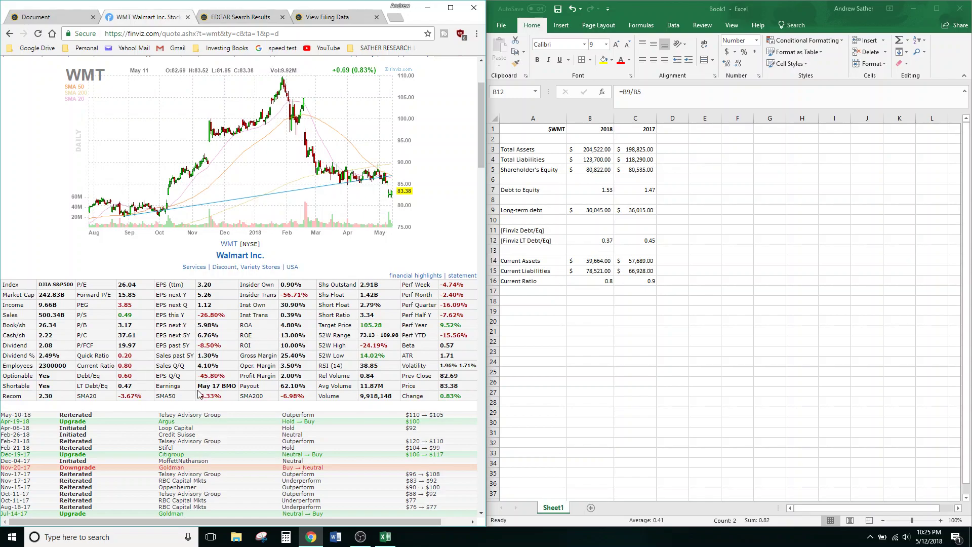
# Step: Compare Walmart's earnings date on Finviz with its latest 10-Q filing date on EDGAR, and return to the balance sheet
pyautogui.moveTo(199, 390); pyautogui.dragTo(236, 389)
pyautogui.click(326, 17)
pyautogui.click(253, 18)
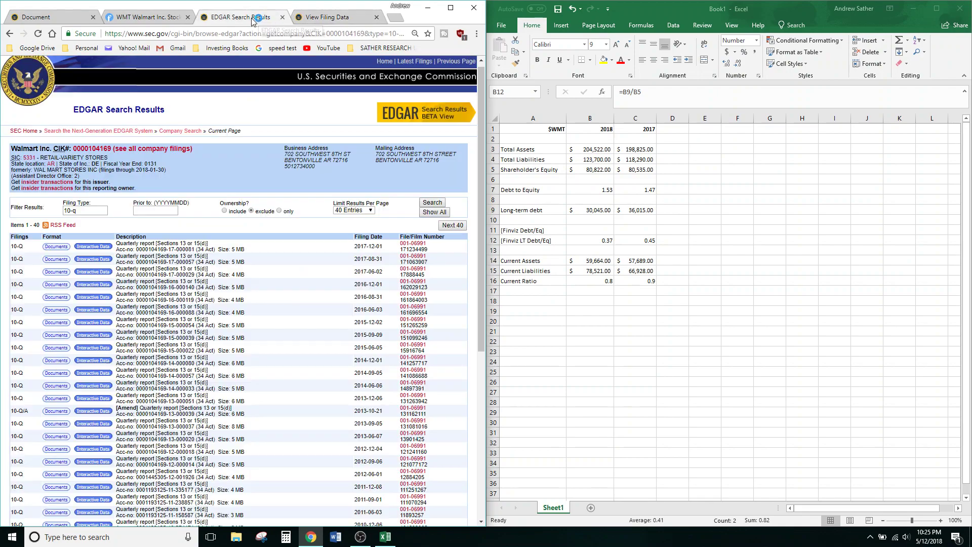
pyautogui.moveTo(371, 247); pyautogui.dragTo(384, 246)
pyautogui.click(386, 286)
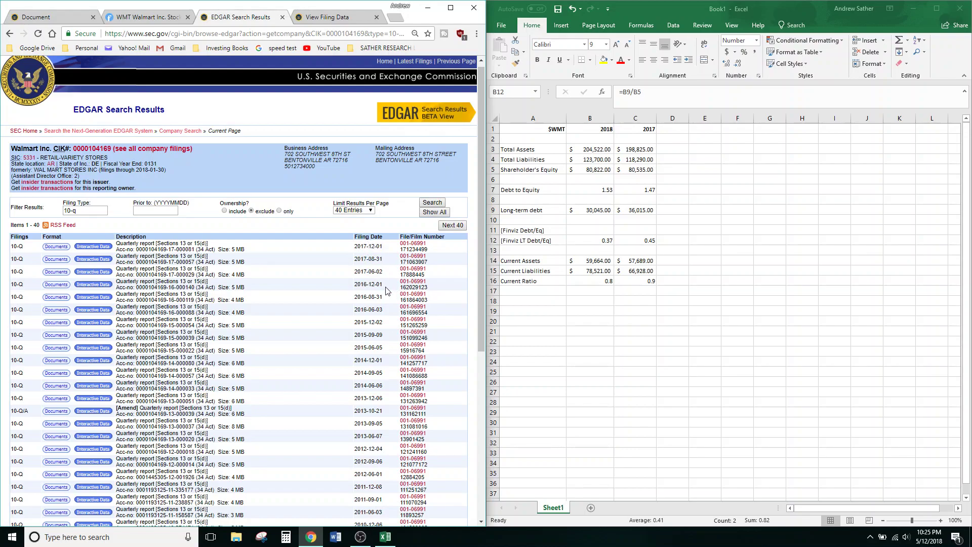
pyautogui.doubleClick(370, 245)
pyautogui.click(136, 20)
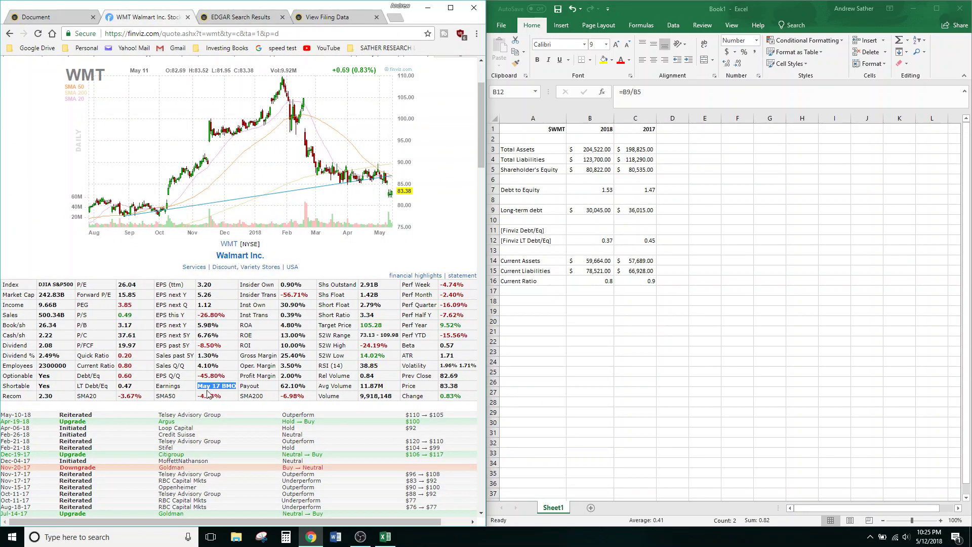
pyautogui.click(145, 379)
pyautogui.click(64, 17)
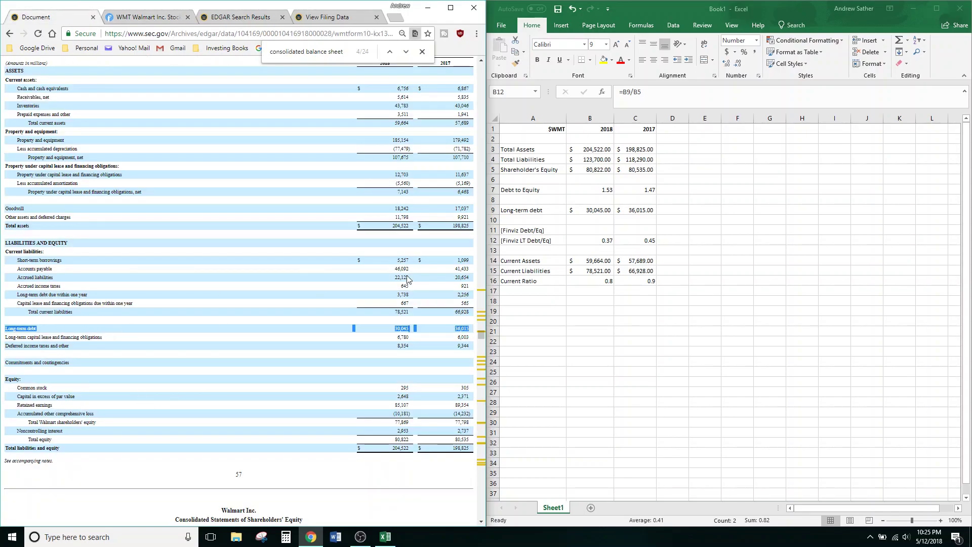
pyautogui.click(545, 219)
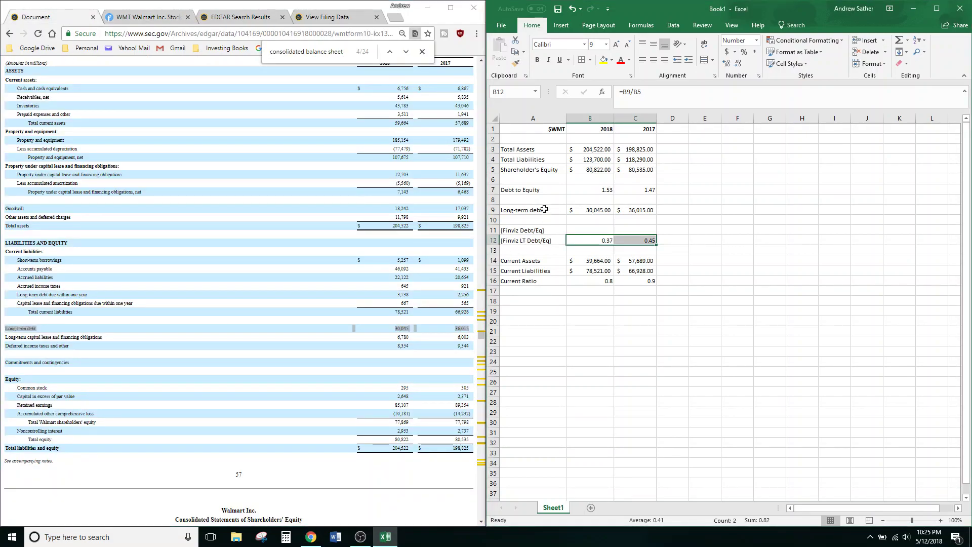
pyautogui.click(544, 219)
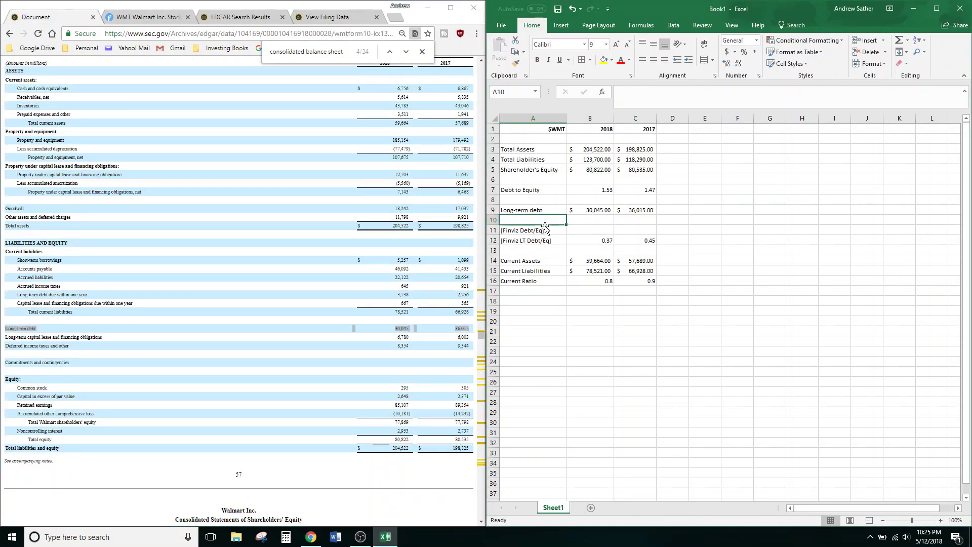
pyautogui.click(561, 25)
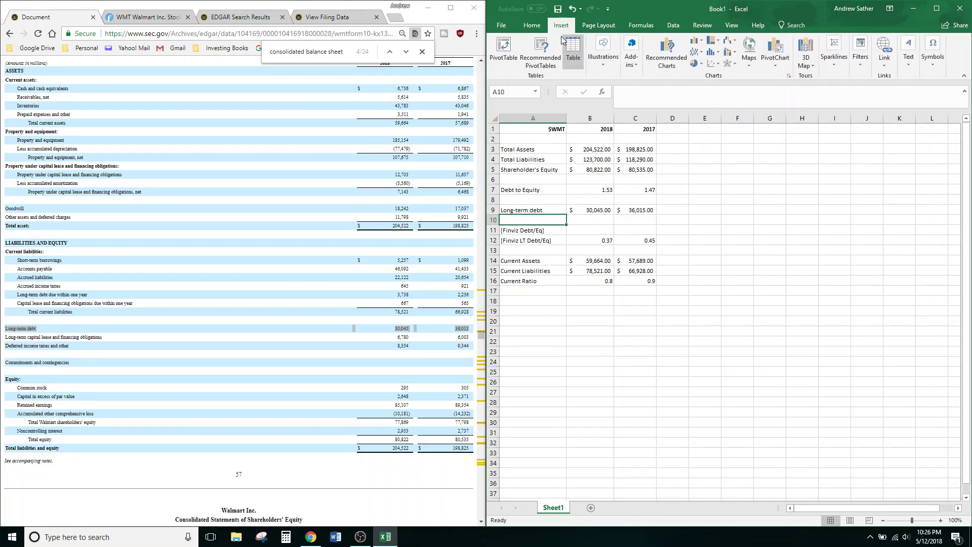
pyautogui.click(542, 28)
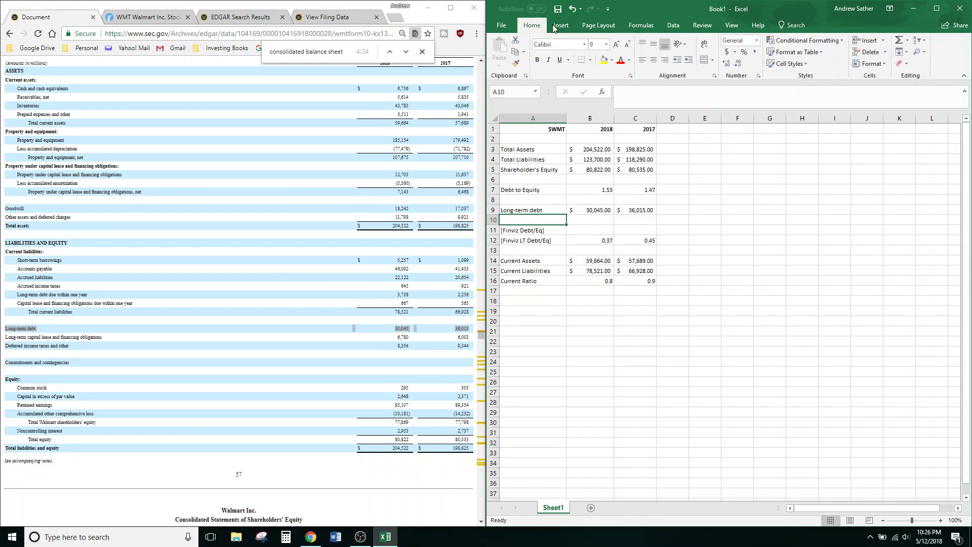
pyautogui.click(564, 26)
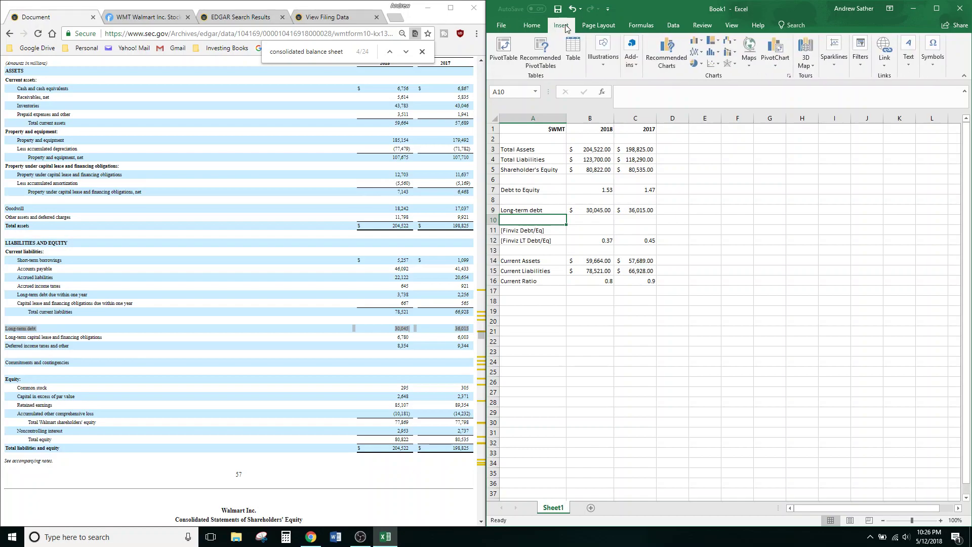
# Step: Collapse the Excel ribbon to make room for more worksheet rows
pyautogui.click(963, 78)
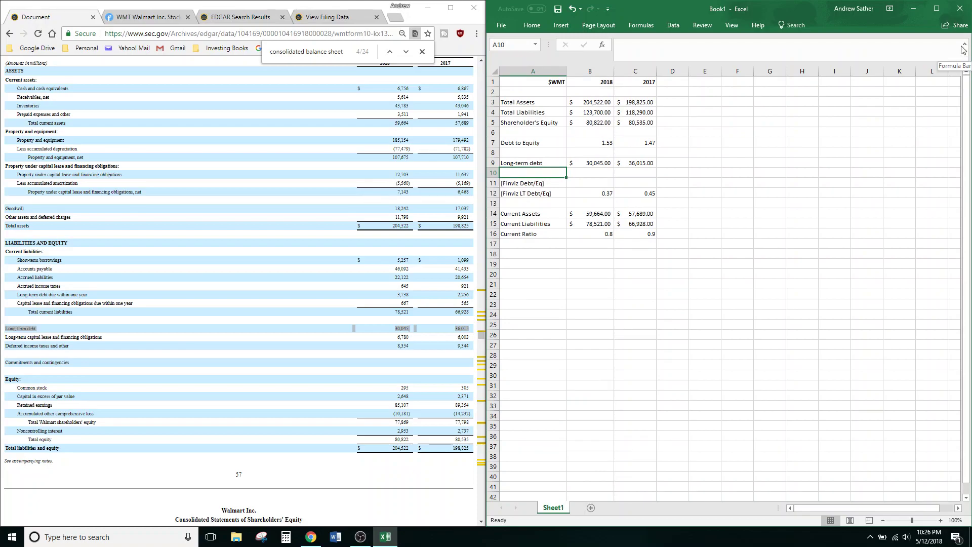
pyautogui.click(964, 48)
pyautogui.click(732, 192)
# Step: Move the block A11:C16, from the Finviz ratios to the current ratio, down one row to start at A12
pyautogui.click(511, 171)
pyautogui.moveTo(539, 181); pyautogui.dragTo(600, 233)
pyautogui.hotkey('ctrl', 'c')
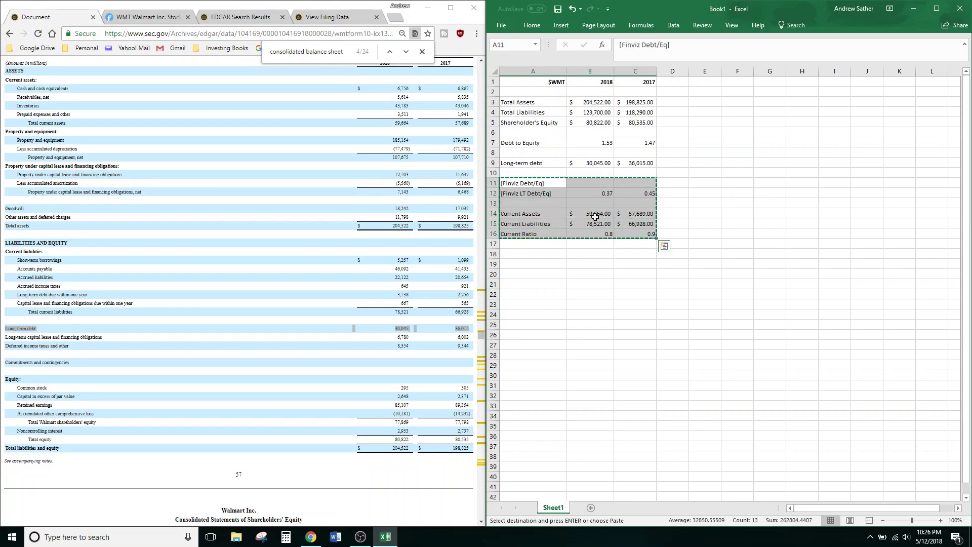
pyautogui.click(547, 184)
pyautogui.click(548, 192)
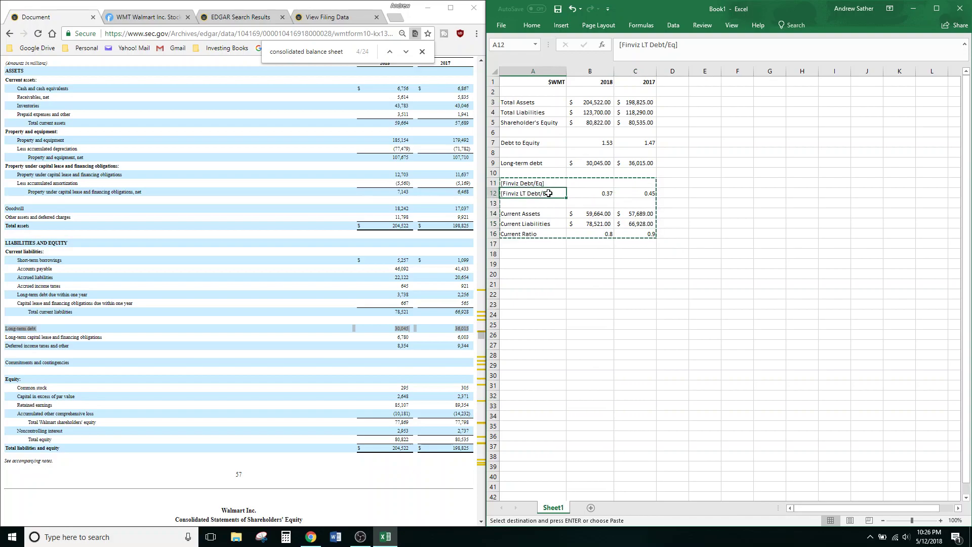
pyautogui.hotkey('ctrl', 'v')
# Step: Label cell A10, below the long-term debt row, "Finviz Debt"
pyautogui.click(538, 173)
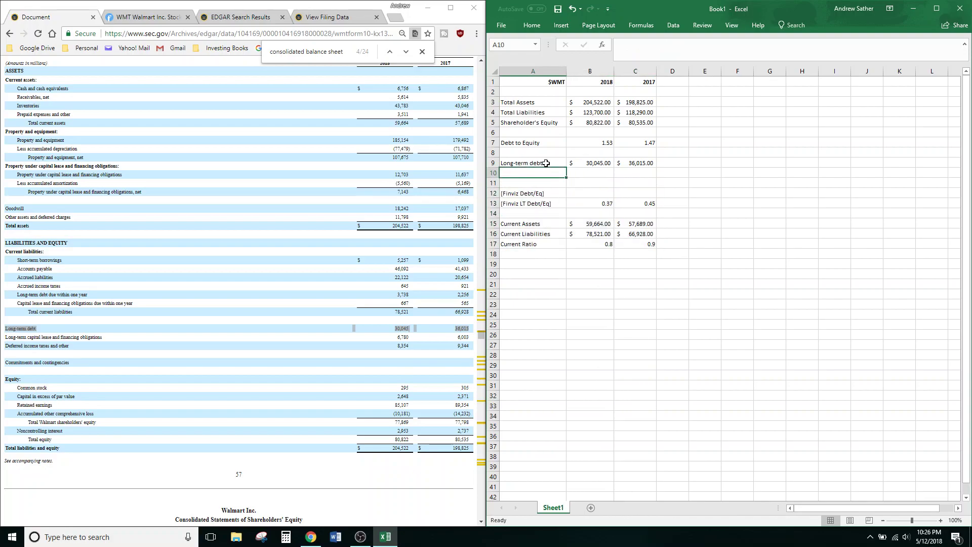
pyautogui.write('DeFingiz Debt')
pyautogui.press('Tab')
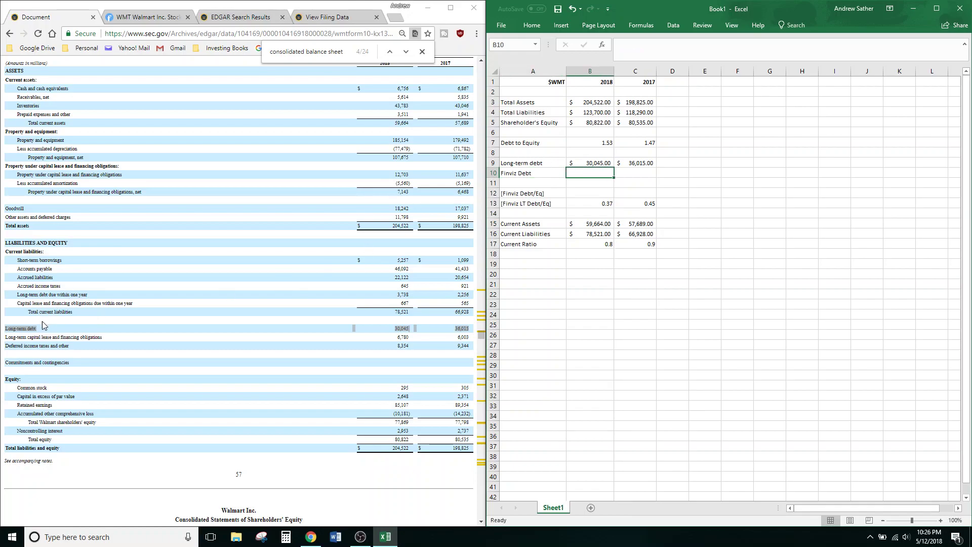
pyautogui.click(22, 328)
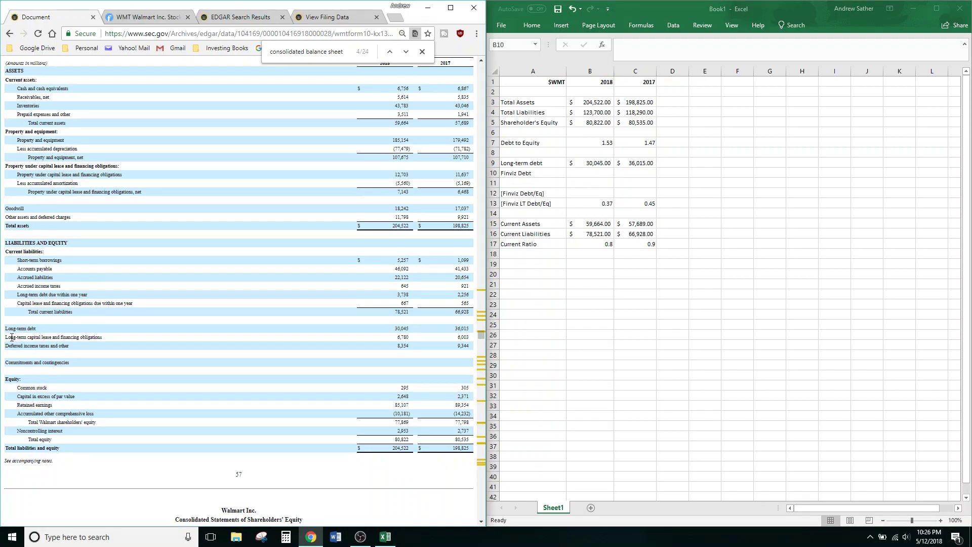
# Step: Calculate the 2018 Finviz debt in B10 as short-term borrowings plus long-term debt due within one year plus long-term debt, =5257+3738+B9
pyautogui.moveTo(11, 336); pyautogui.dragTo(61, 357)
pyautogui.click(71, 355)
pyautogui.moveTo(18, 259); pyautogui.dragTo(76, 260)
pyautogui.moveTo(18, 293); pyautogui.dragTo(411, 301)
pyautogui.click(582, 195)
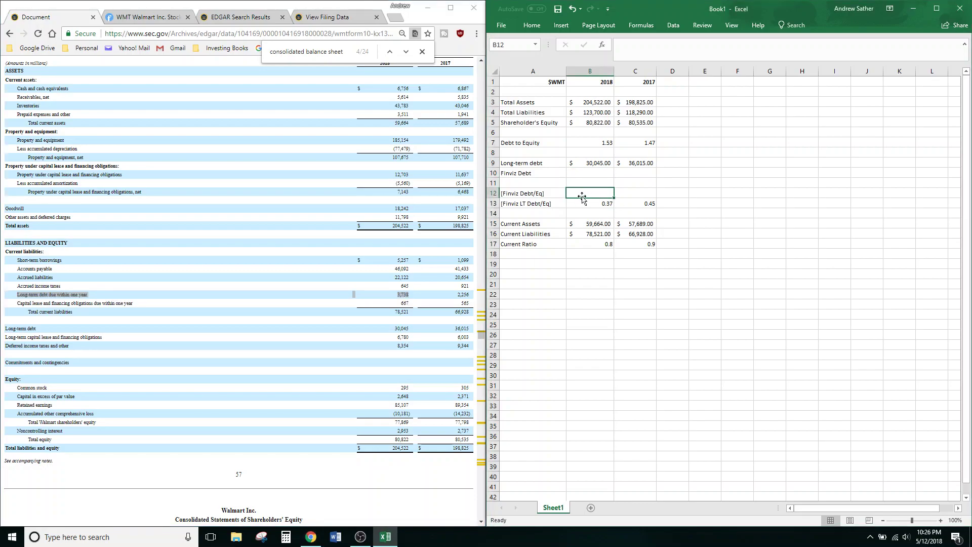
pyautogui.write('=5257+3738+')
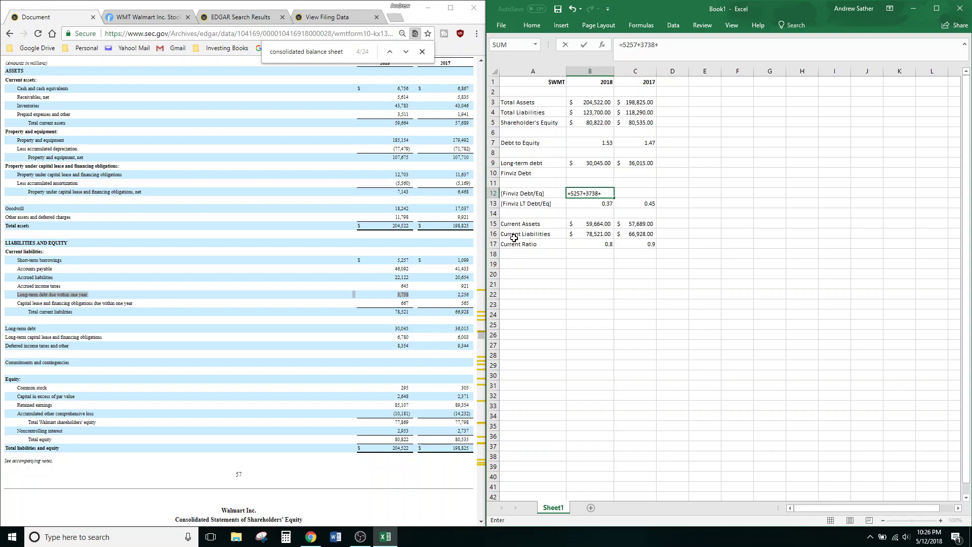
pyautogui.click(600, 163)
pyautogui.press('Return')
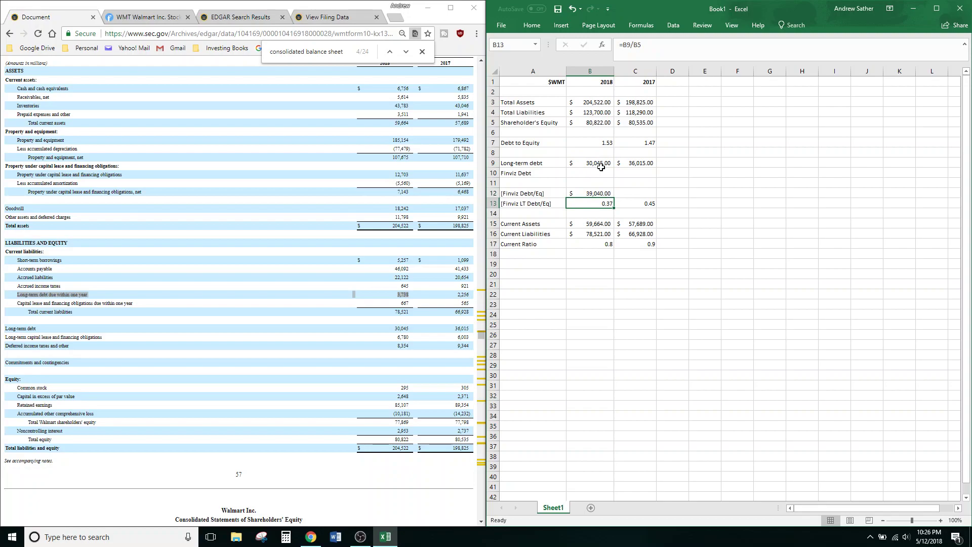
pyautogui.click(600, 194)
pyautogui.moveTo(600, 198); pyautogui.dragTo(601, 177)
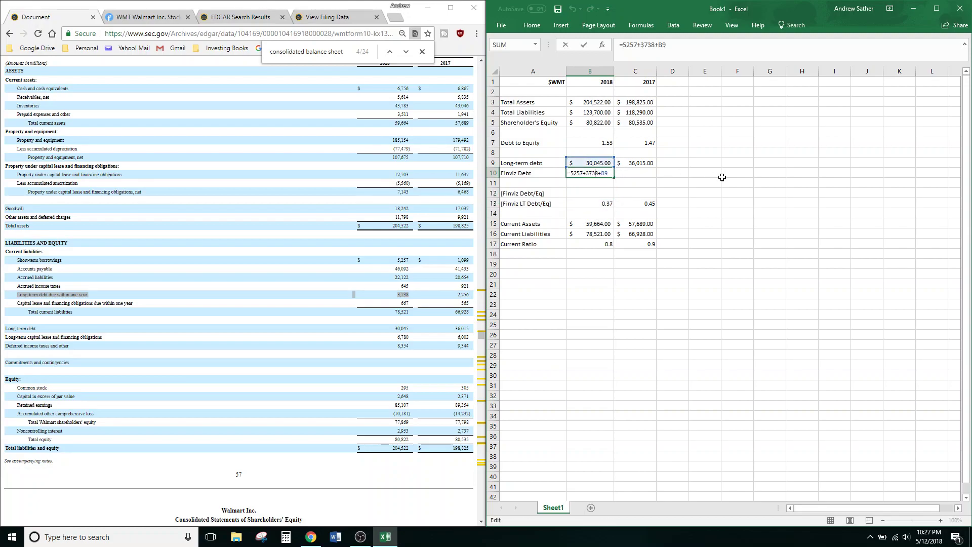
# Step: Calculate the 2017 Finviz debt in C10 by adding 1099, 2256 and the long-term debt in C9
pyautogui.click(638, 174)
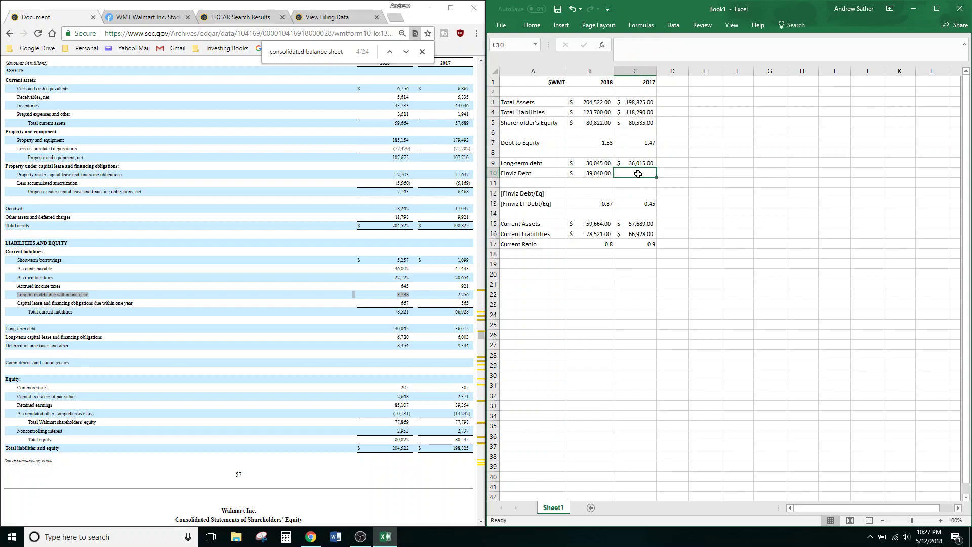
pyautogui.write('=1099+2')
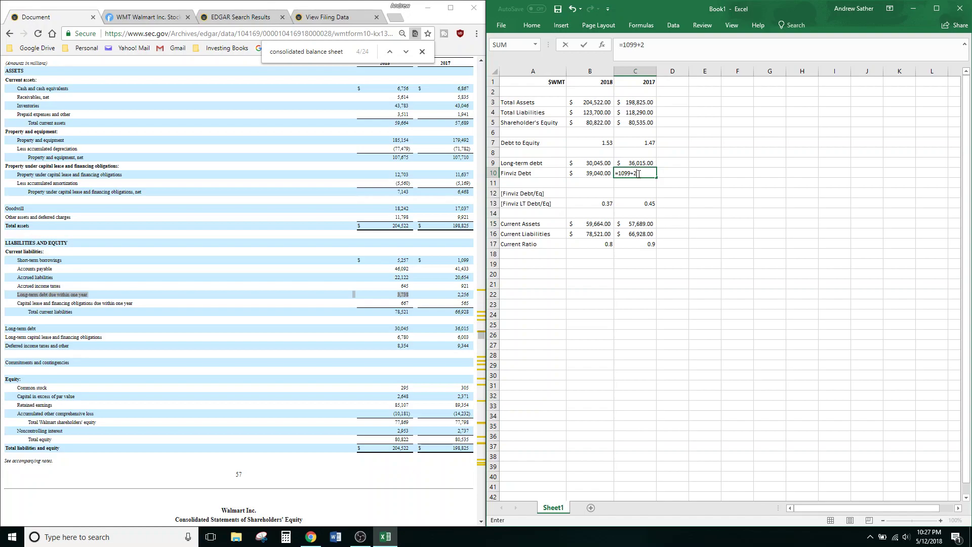
pyautogui.write('56')
pyautogui.press('BackSpace')
pyautogui.click(646, 162)
pyautogui.press('Return')
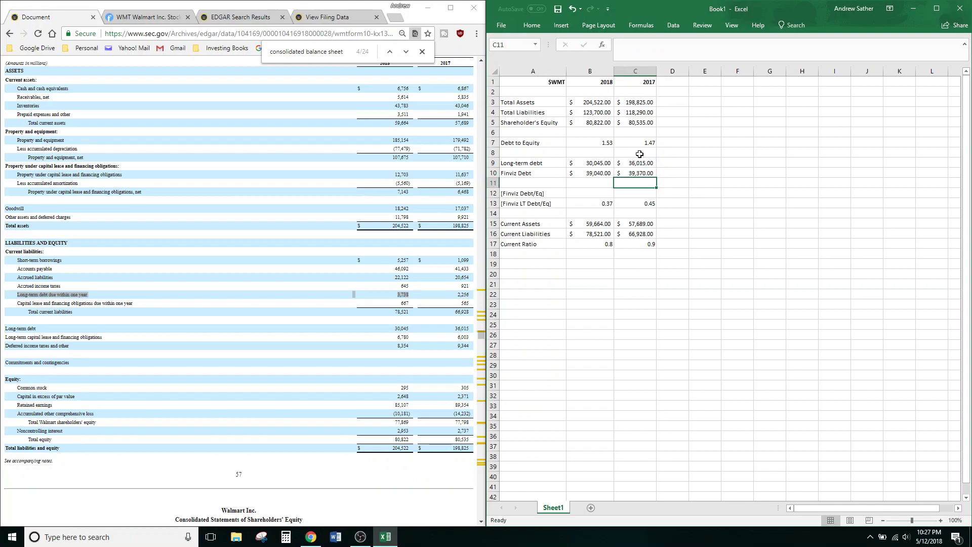
# Step: Calculate the Finviz Debt/Eq ratio in B12 as =B10/B5 and fill the formula across to C12
pyautogui.click(588, 194)
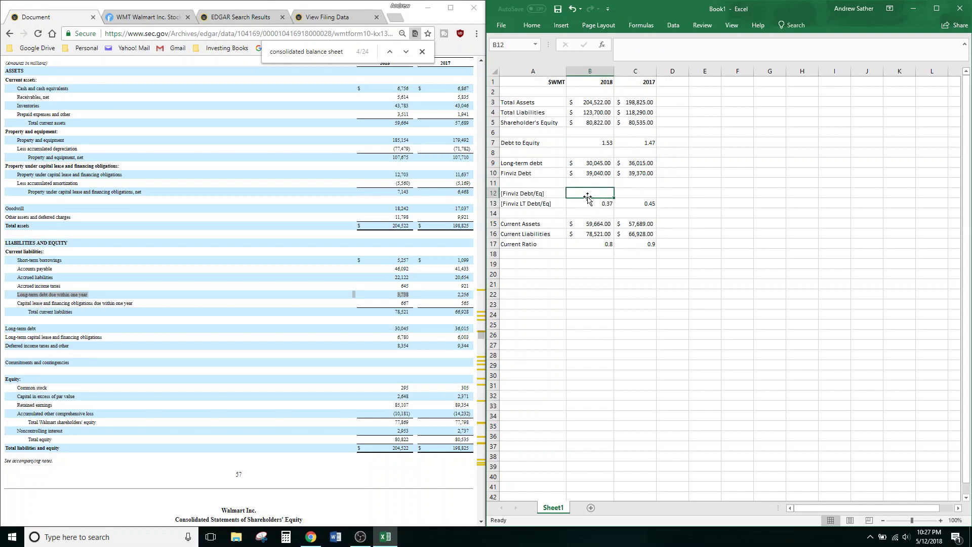
pyautogui.write('=')
pyautogui.click(586, 174)
pyautogui.write('/')
pyautogui.click(587, 123)
pyautogui.press('Return')
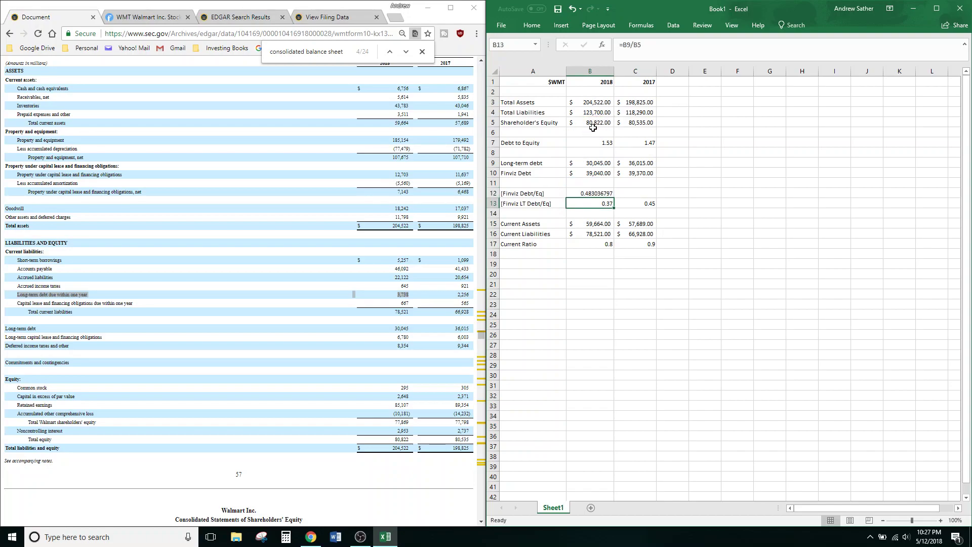
pyautogui.click(605, 194)
pyautogui.click(631, 195)
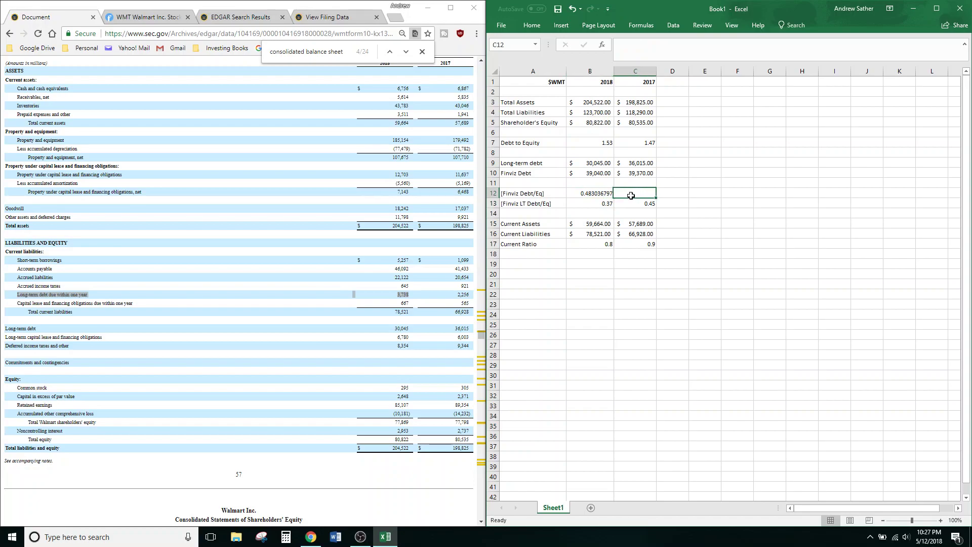
pyautogui.click(601, 195)
pyautogui.moveTo(614, 198); pyautogui.dragTo(648, 196)
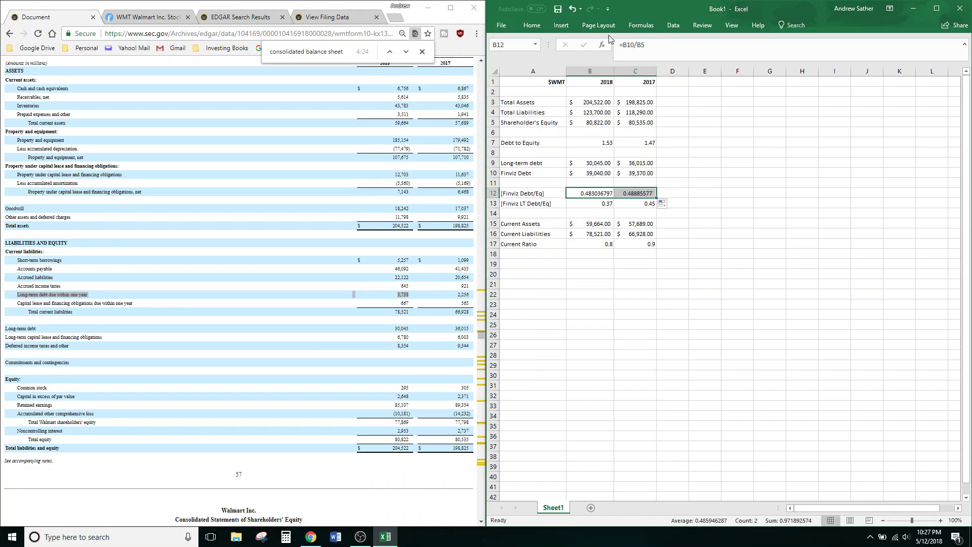
pyautogui.click(562, 26)
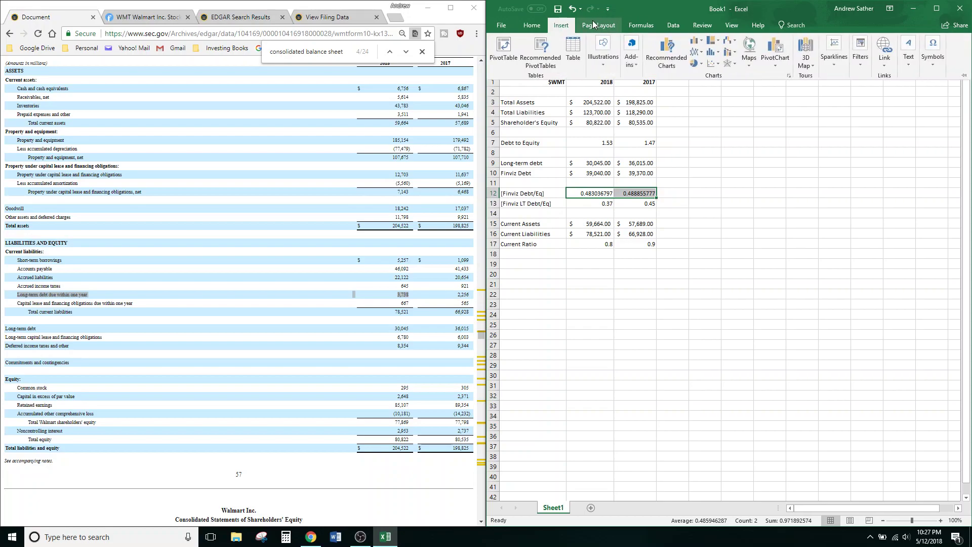
pyautogui.scroll(-2, 650, 25)
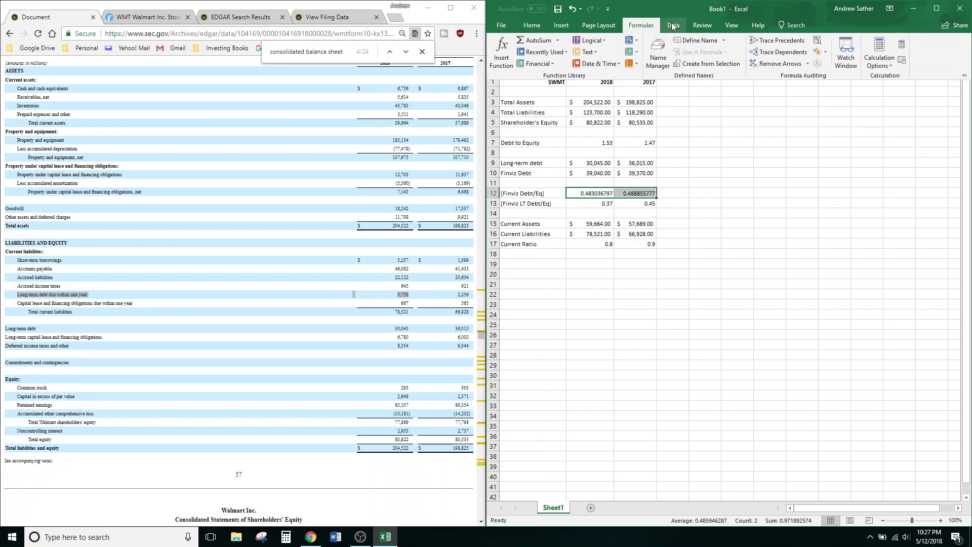
pyautogui.click(700, 26)
pyautogui.click(668, 26)
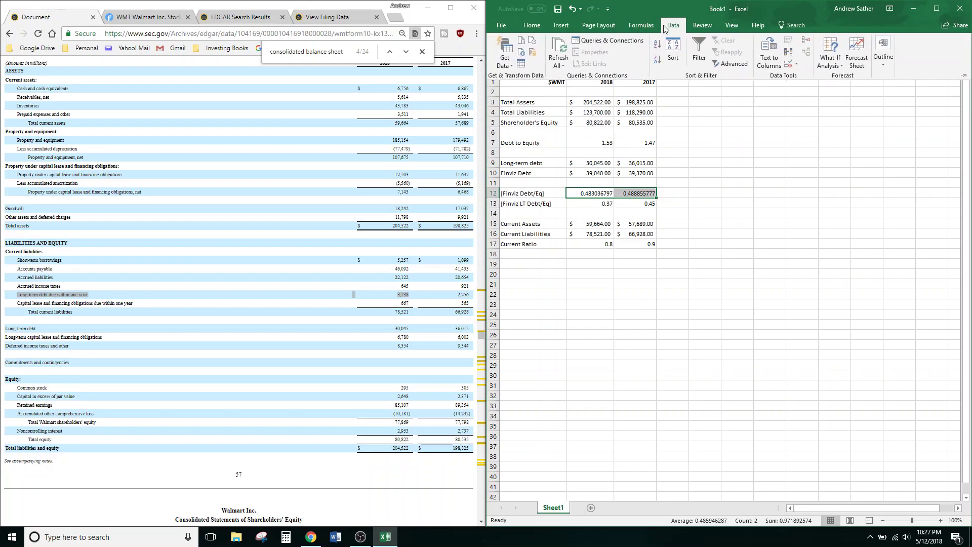
pyautogui.click(562, 27)
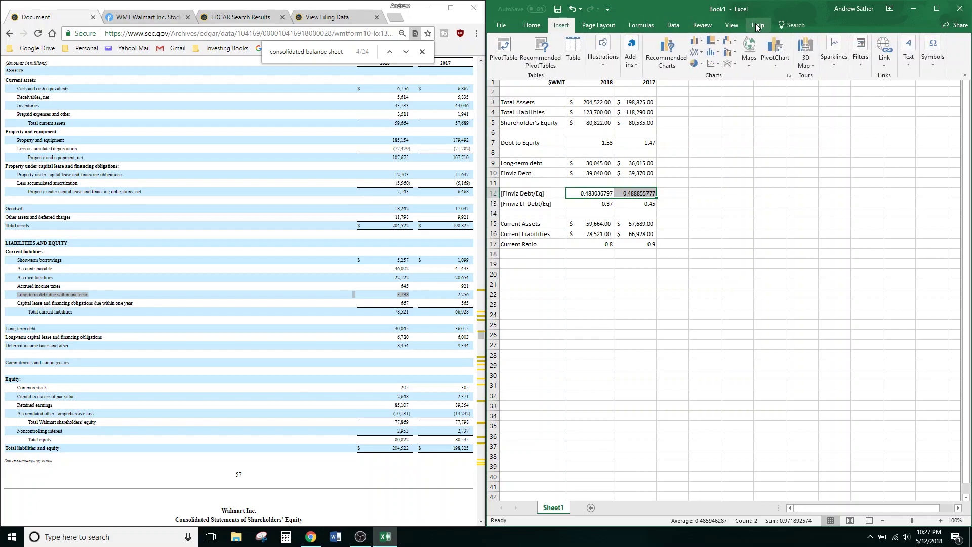
pyautogui.scroll(-4, 733, 26)
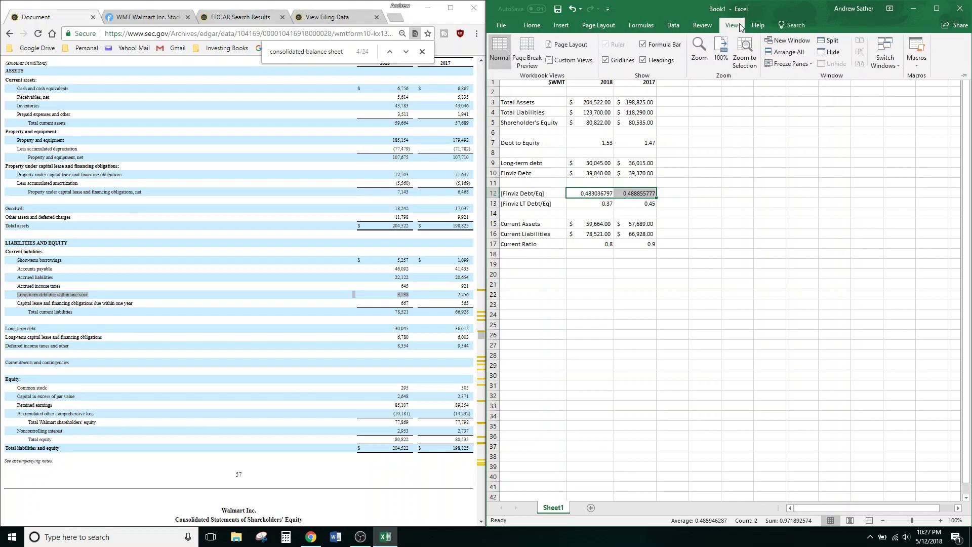
pyautogui.click(654, 26)
pyautogui.click(598, 26)
pyautogui.click(566, 25)
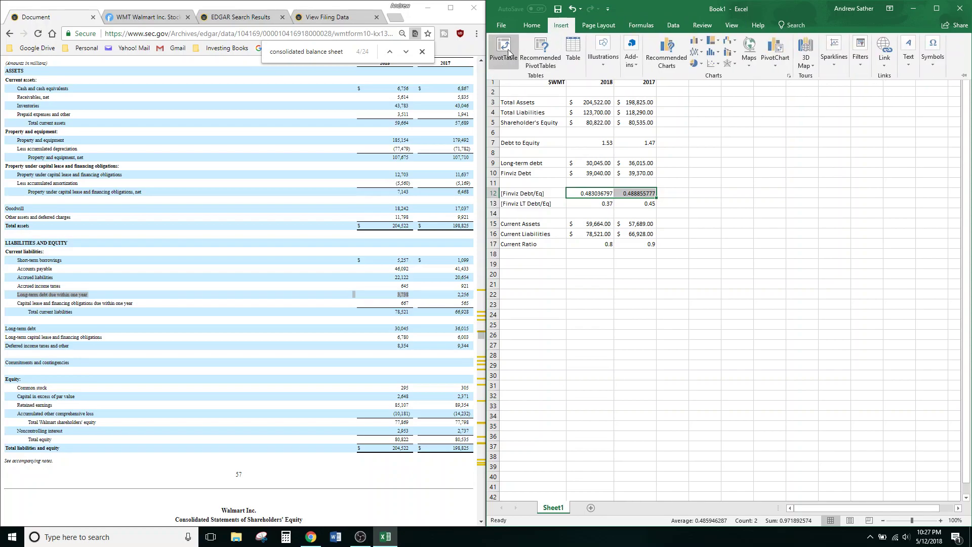
# Step: Reduce the Finviz Debt/Eq ratios in B12:C12 to two decimal places
pyautogui.scroll(1, 603, 25)
pyautogui.click(726, 63)
pyautogui.click(738, 64)
pyautogui.click(738, 64)
pyautogui.click(737, 64)
pyautogui.click(737, 64)
pyautogui.click(737, 63)
pyautogui.click(738, 63)
pyautogui.click(737, 64)
pyautogui.click(737, 64)
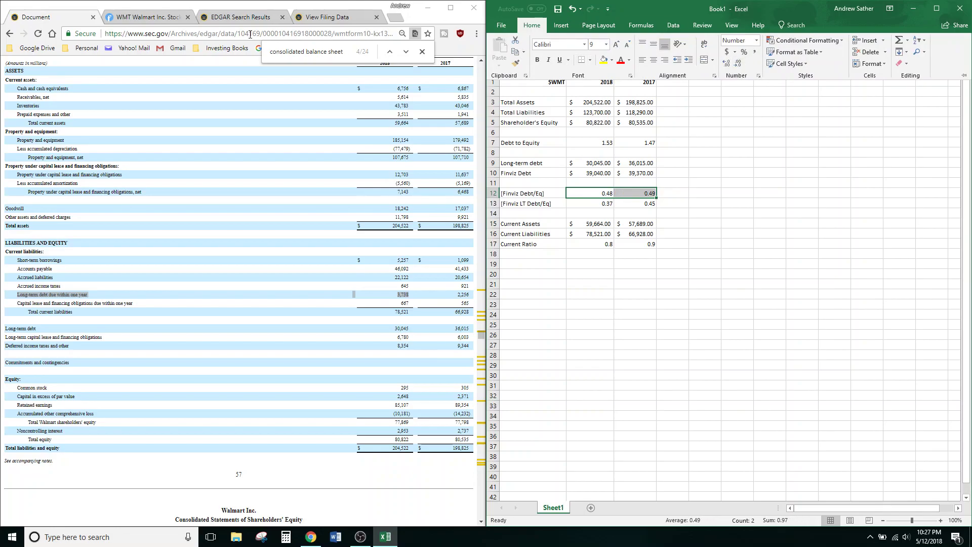
# Step: Check Walmart's Debt/Eq figure on its Finviz quote page against the calculated ratio
pyautogui.click(242, 19)
pyautogui.click(300, 18)
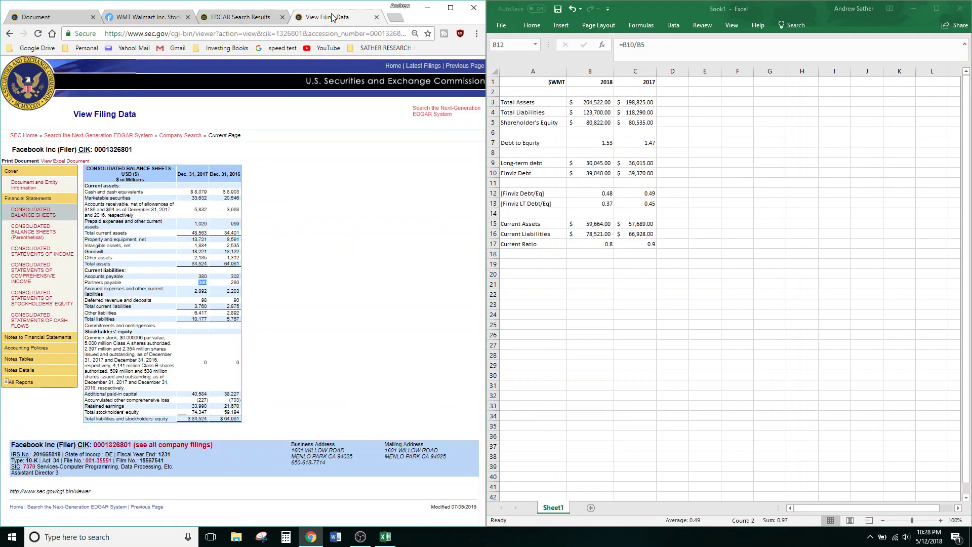
pyautogui.click(140, 18)
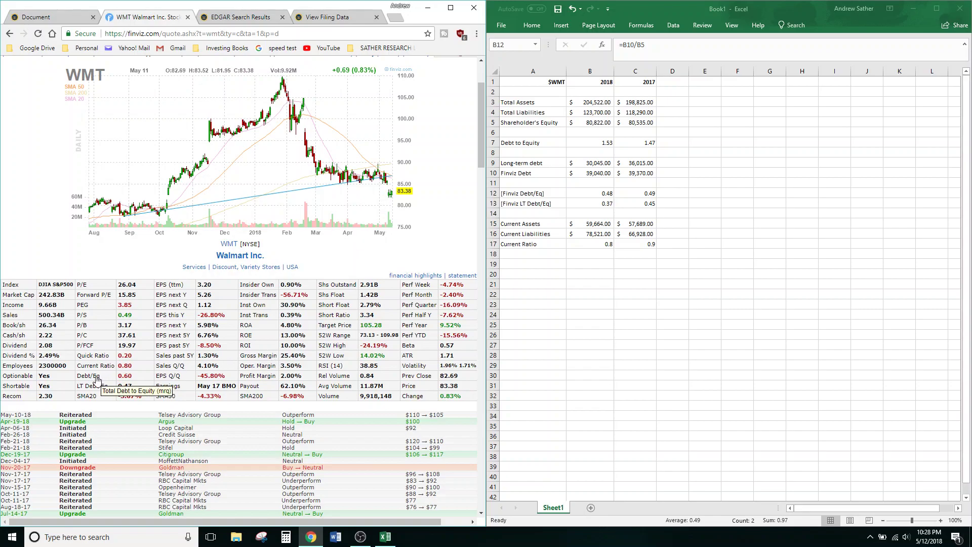
# Step: Move the block A7:C17, from Debt to Equity to Current Ratio, down one row to start at A8
pyautogui.click(529, 152)
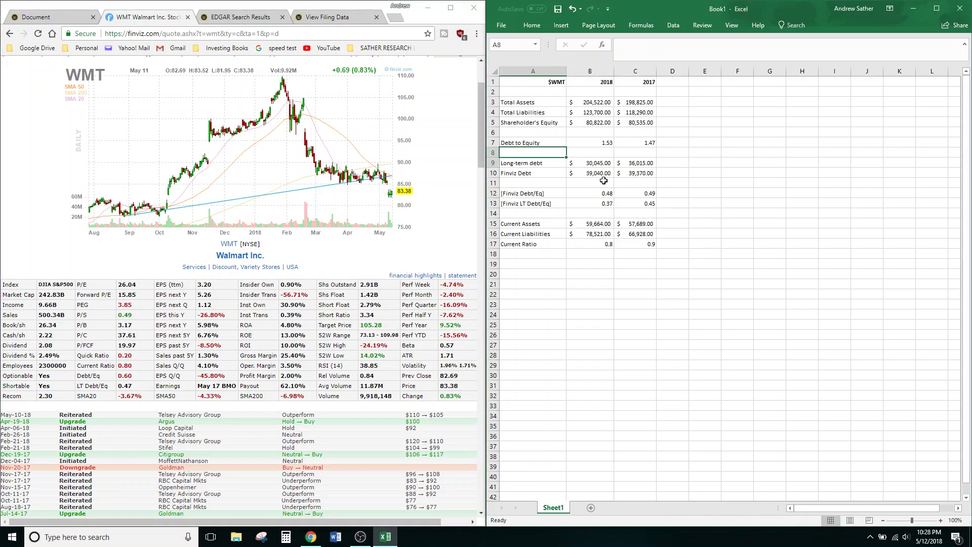
pyautogui.moveTo(574, 168); pyautogui.dragTo(670, 203)
pyautogui.click(534, 148)
pyautogui.click(544, 139)
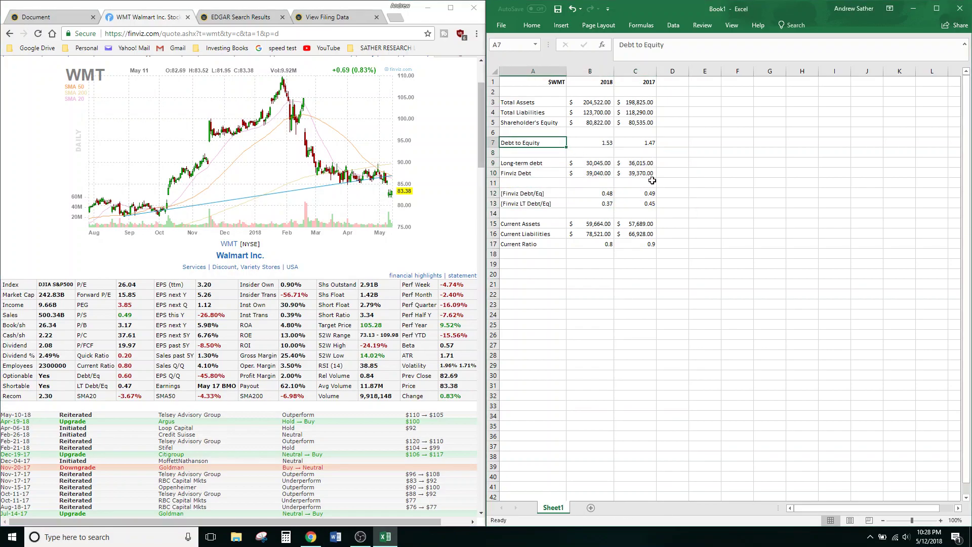
pyautogui.keyDown('shift'); pyautogui.click(644, 246); pyautogui.keyUp('shift')
pyautogui.hotkey('ctrl', 'x')
pyautogui.click(534, 153)
pyautogui.hotkey('ctrl', 'v')
pyautogui.click(542, 141)
# Step: Add a "WMT SE" row in row 6 with the balance sheet's total Walmart shareholders' equity, 77869 for 2018 and 77798 for 2017
pyautogui.click(61, 19)
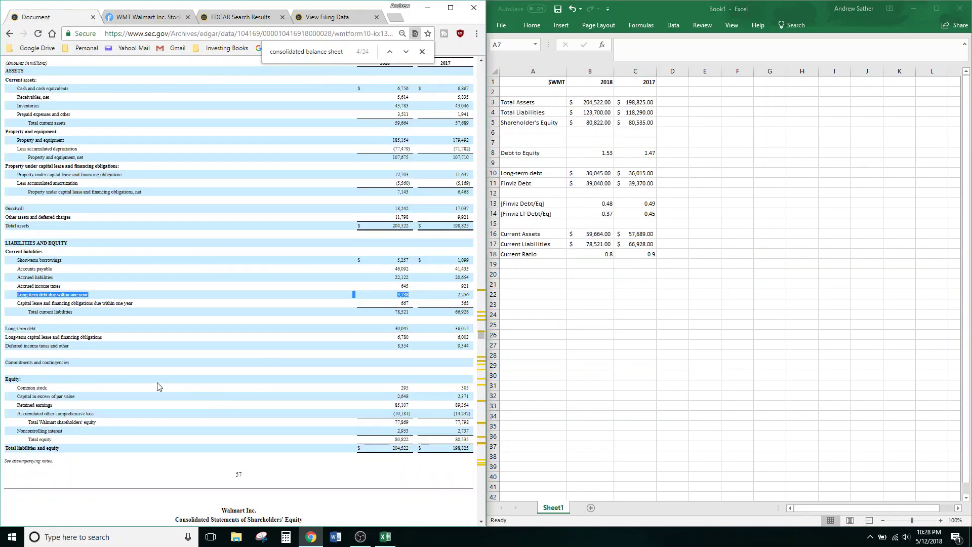
pyautogui.moveTo(27, 424); pyautogui.dragTo(477, 424)
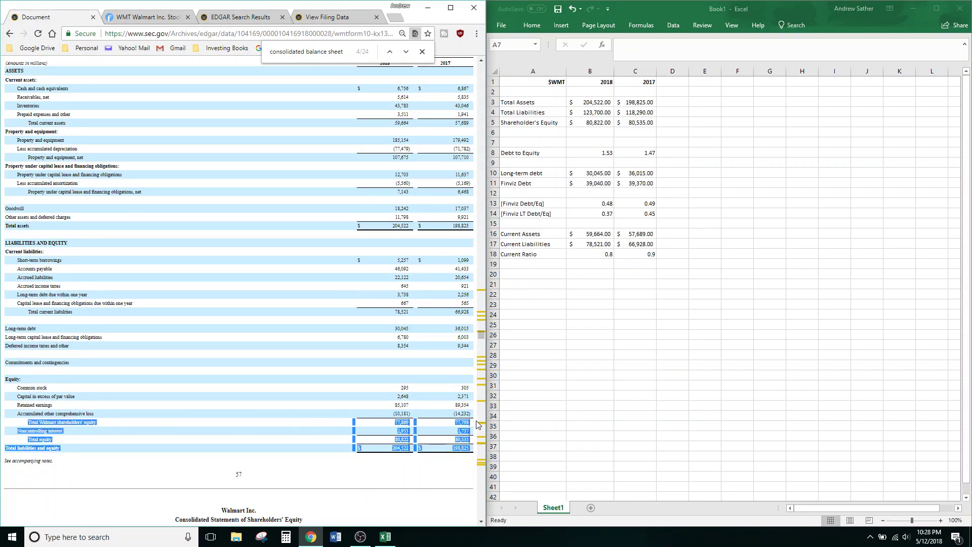
pyautogui.click(25, 430)
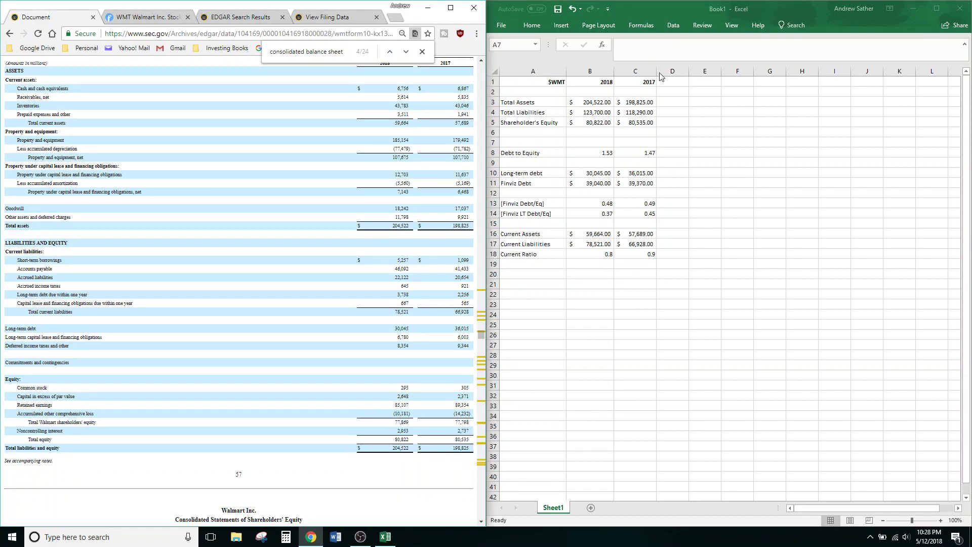
pyautogui.click(556, 131)
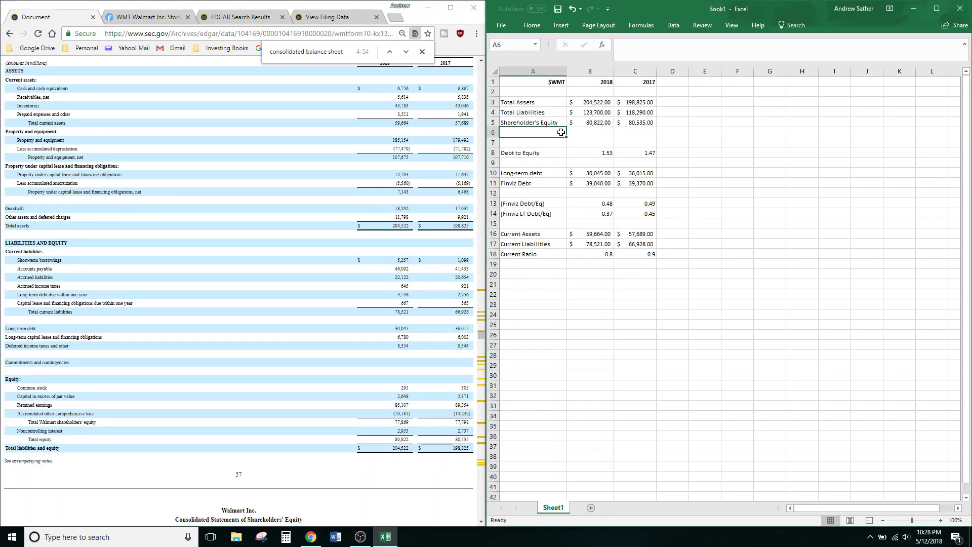
pyautogui.write('WM')
pyautogui.write('T SE')
pyautogui.press('Tab')
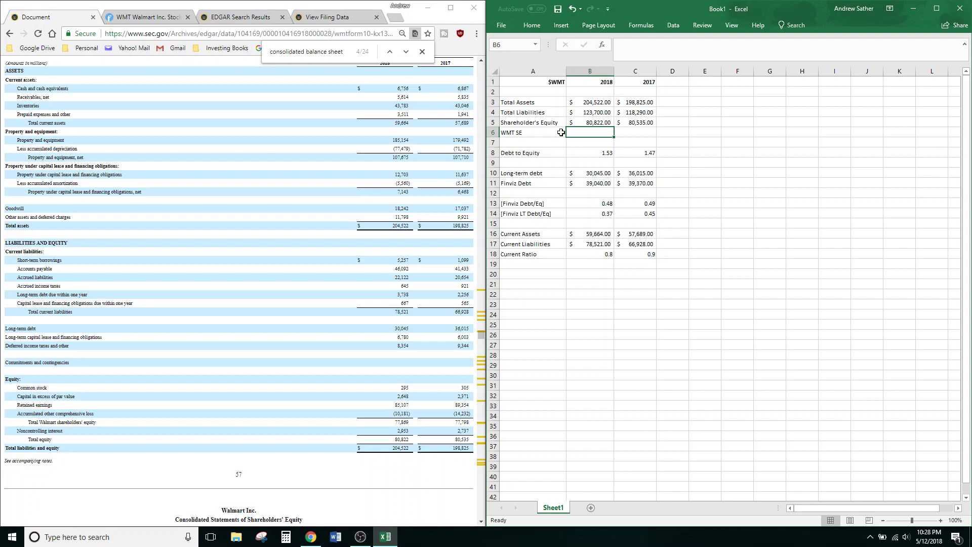
pyautogui.write('77,')
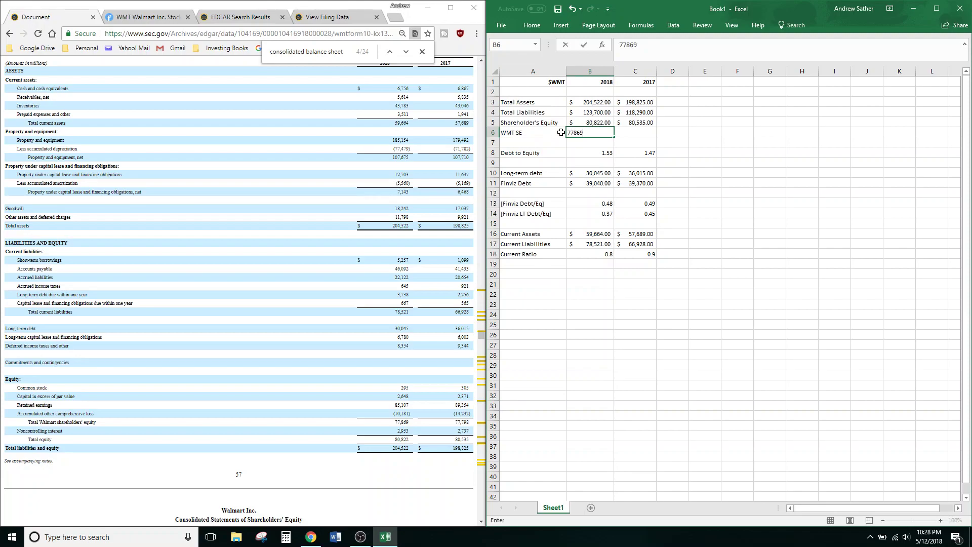
pyautogui.write('869')
pyautogui.press('Tab')
pyautogui.write('77798')
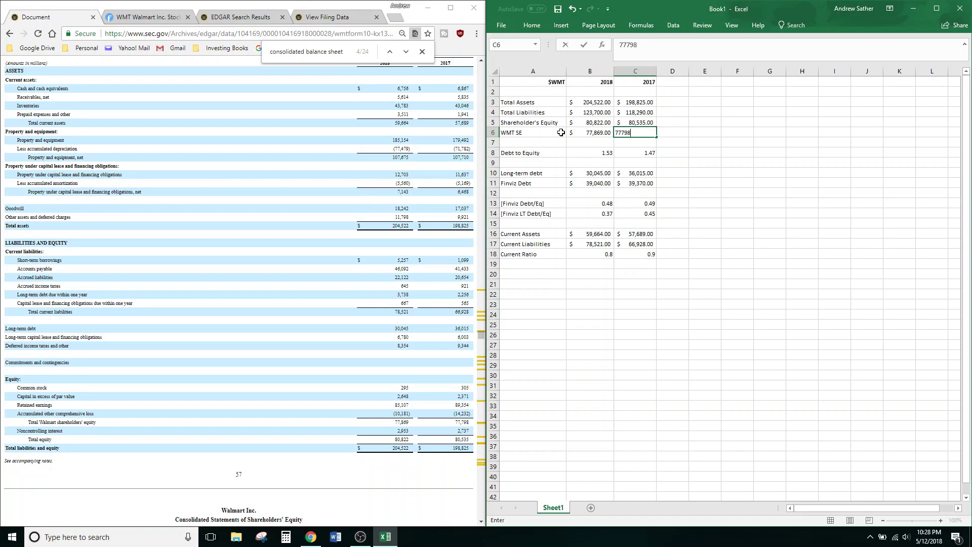
pyautogui.press('Return')
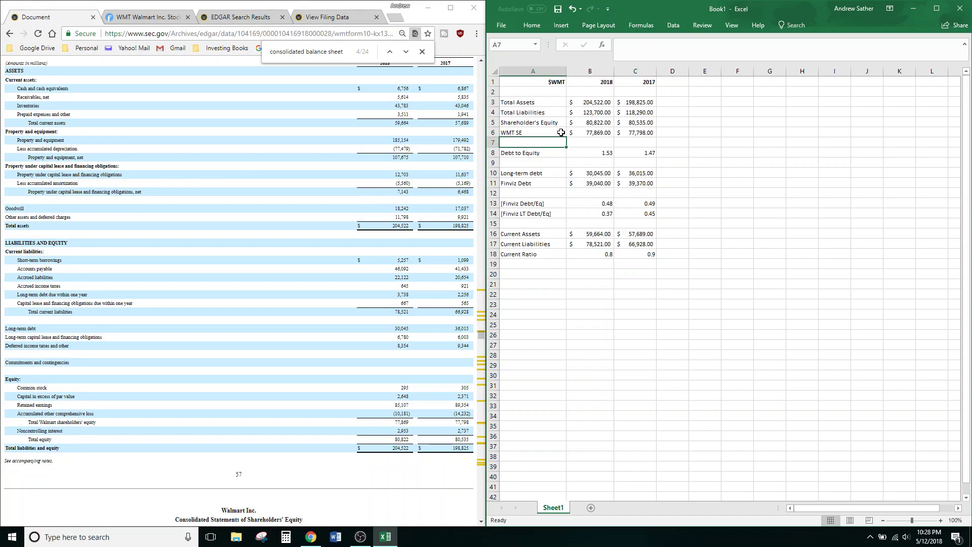
# Step: Change the Finviz Debt/Eq formula in B13 to =B11/B6, using WMT SE, and fill it across to C13
pyautogui.click(596, 176)
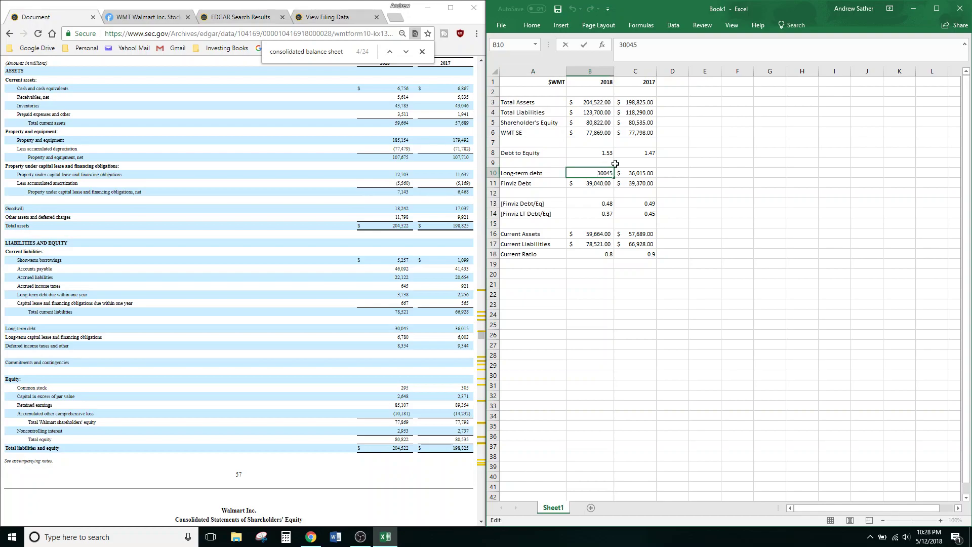
pyautogui.doubleClick(595, 206)
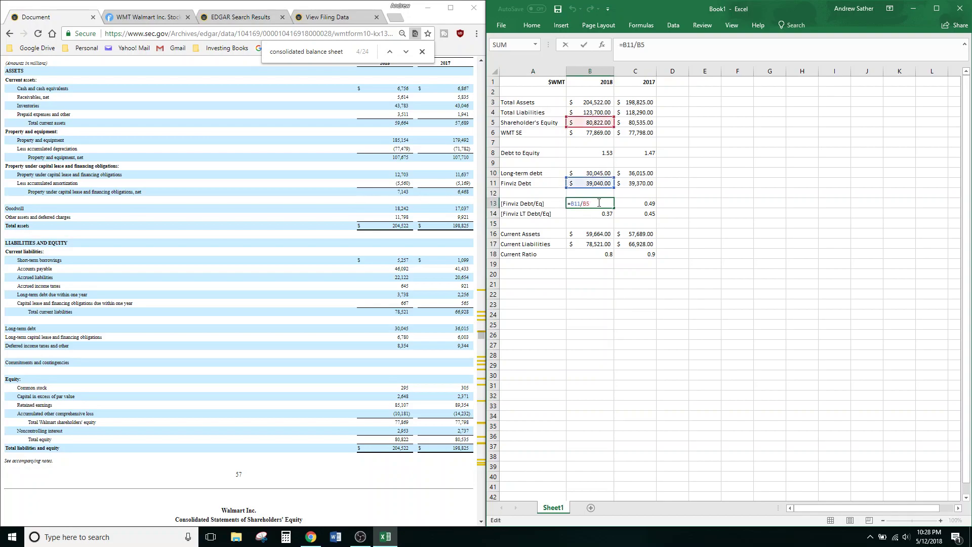
pyautogui.press('BackSpace')
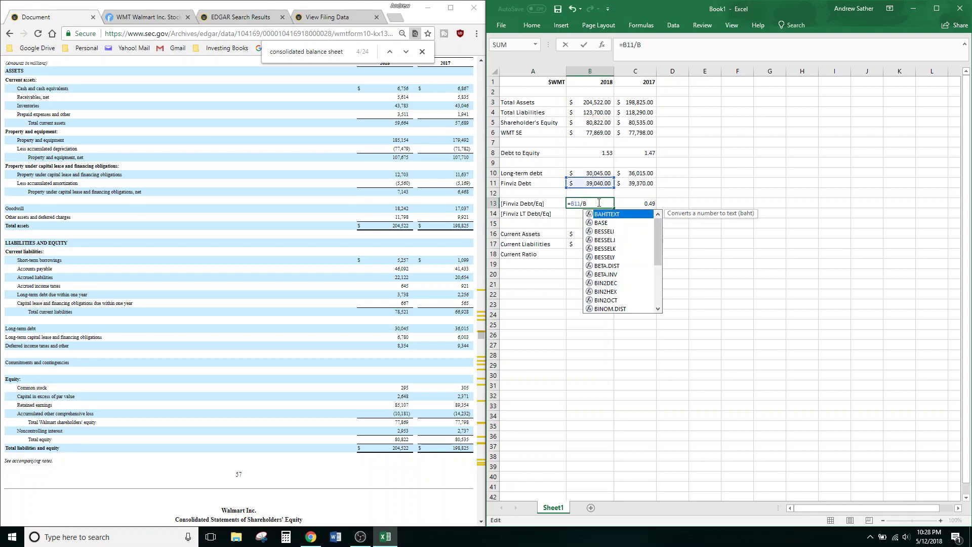
pyautogui.write('6')
pyautogui.press('Return')
pyautogui.click(599, 203)
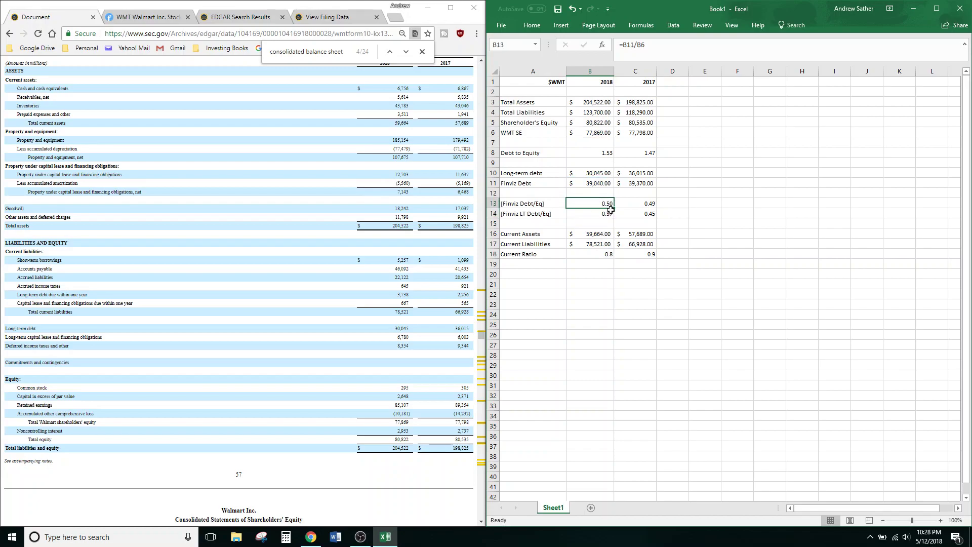
pyautogui.moveTo(614, 209); pyautogui.dragTo(641, 208)
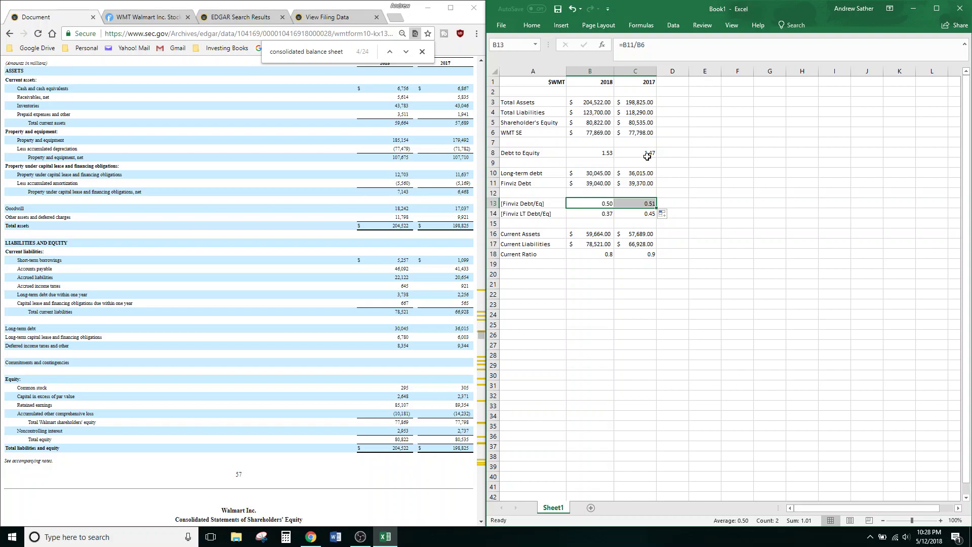
# Step: Compare Finviz's LT Debt/Eq with B14, and examine the Walmart shareholders' equity and noncontrolling interest lines in the 10-K balance sheet
pyautogui.click(154, 17)
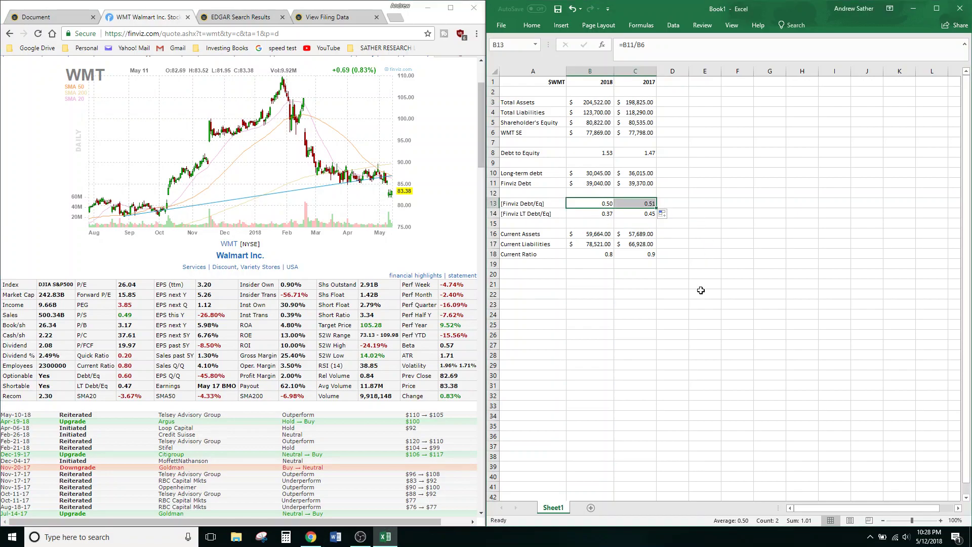
pyautogui.click(603, 212)
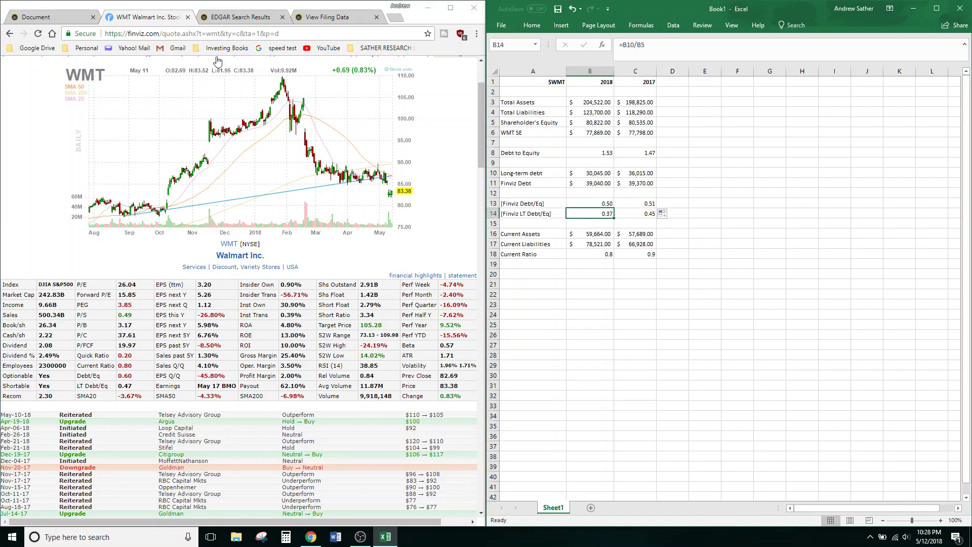
pyautogui.click(58, 19)
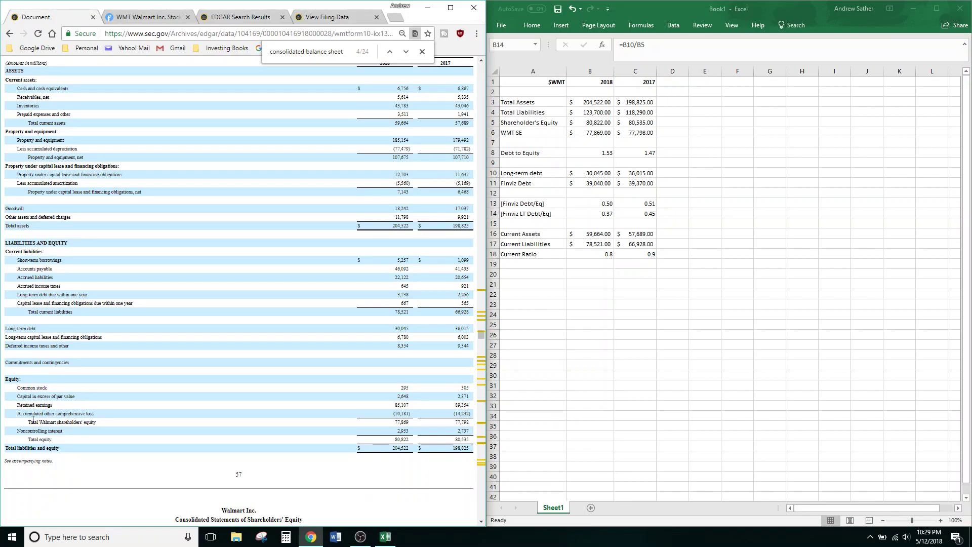
pyautogui.moveTo(29, 420); pyautogui.dragTo(410, 428)
pyautogui.click(412, 428)
pyautogui.moveTo(11, 431); pyautogui.dragTo(64, 432)
# Step: Multiply Finviz's Book/sh of 26.34 by the 2.91 billion shares outstanding in Calculator
pyautogui.click(158, 17)
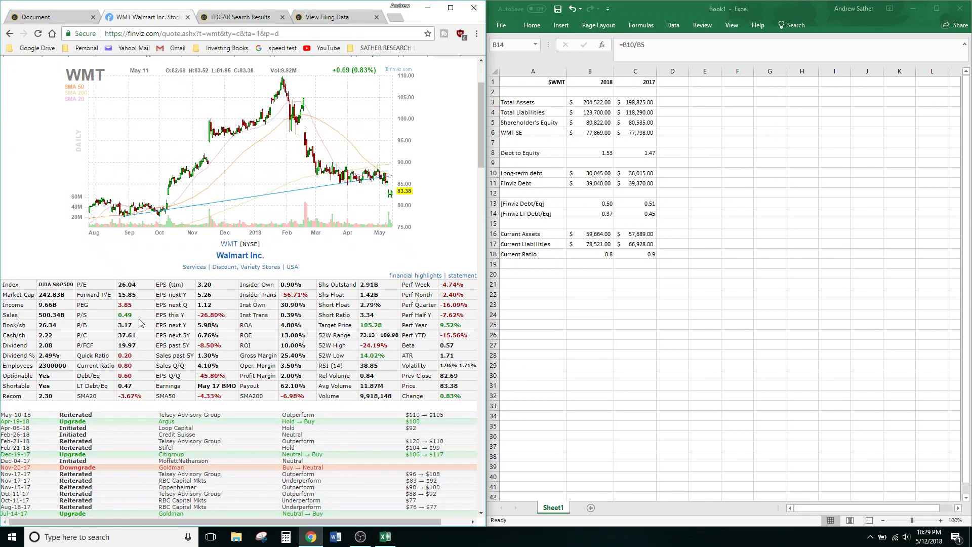
pyautogui.moveTo(40, 327); pyautogui.dragTo(59, 330)
pyautogui.click(286, 536)
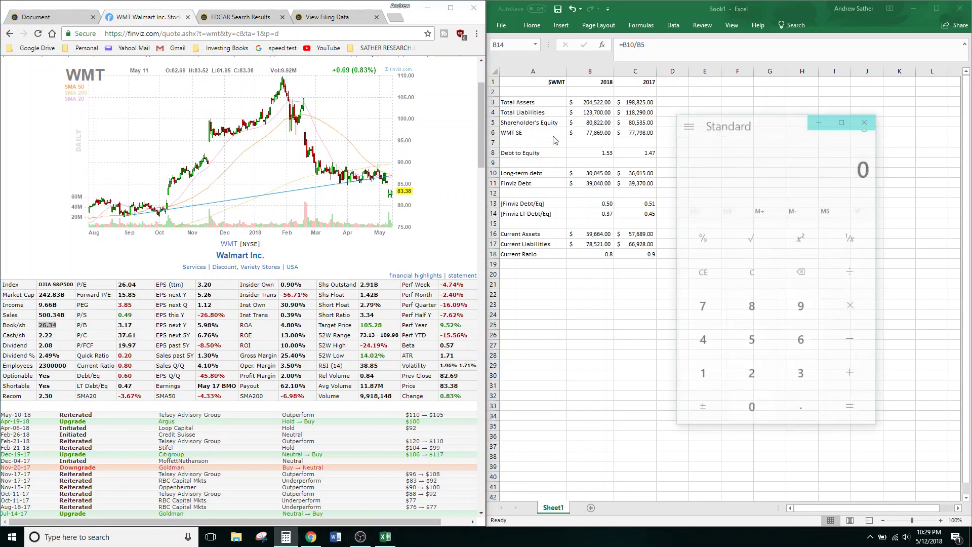
pyautogui.moveTo(749, 124); pyautogui.dragTo(569, 58)
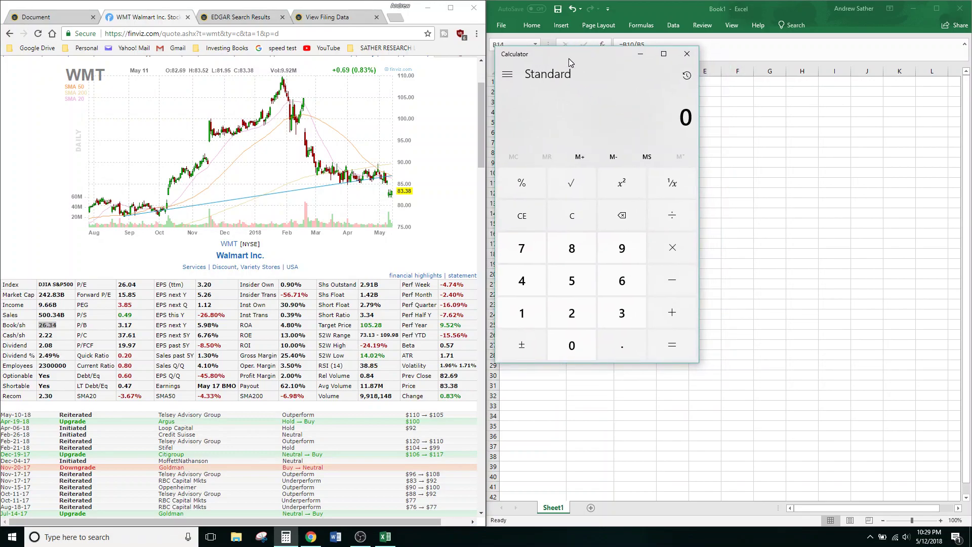
pyautogui.write('26.34')
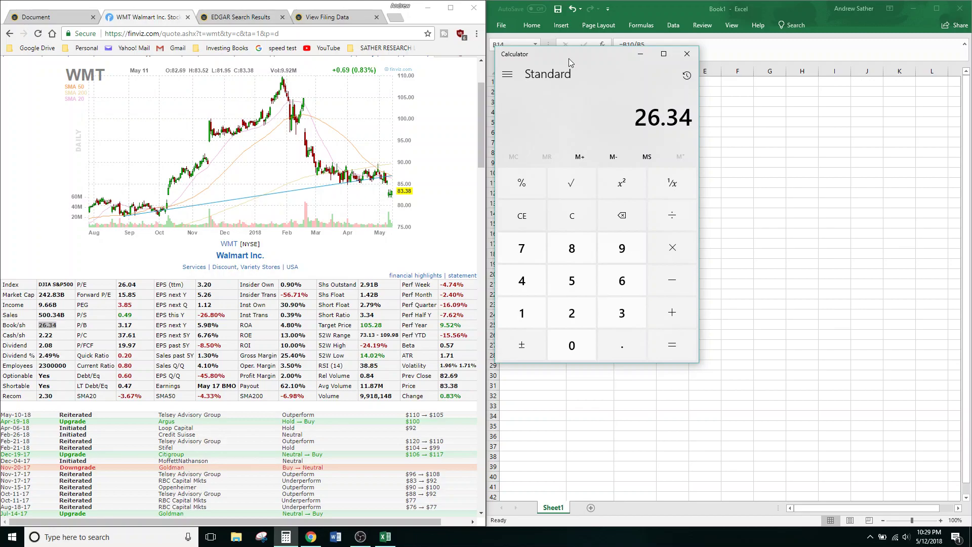
pyautogui.write('*')
pyautogui.write('2')
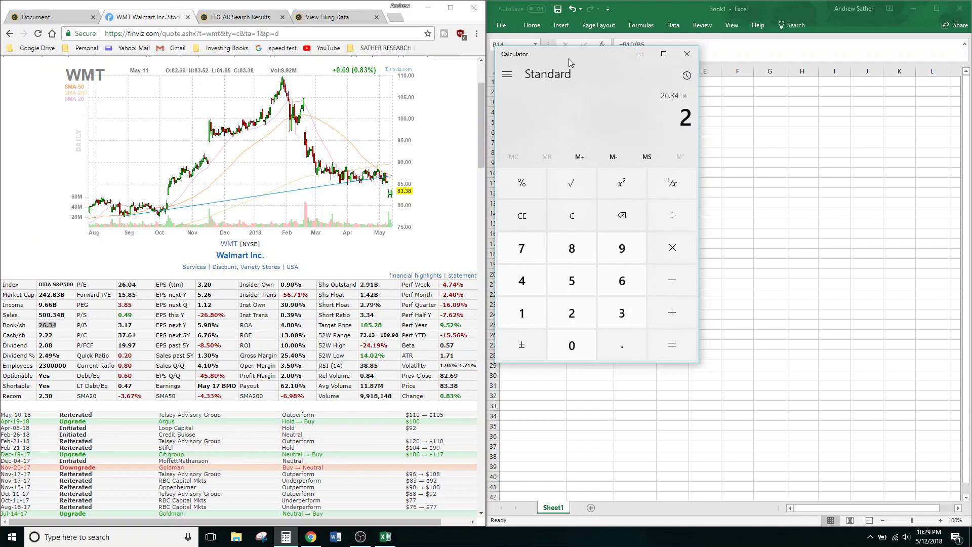
pyautogui.write('.91')
pyautogui.press('Return')
# Step: Search Walmart's 10-K for "shares outstanding"
pyautogui.click(36, 16)
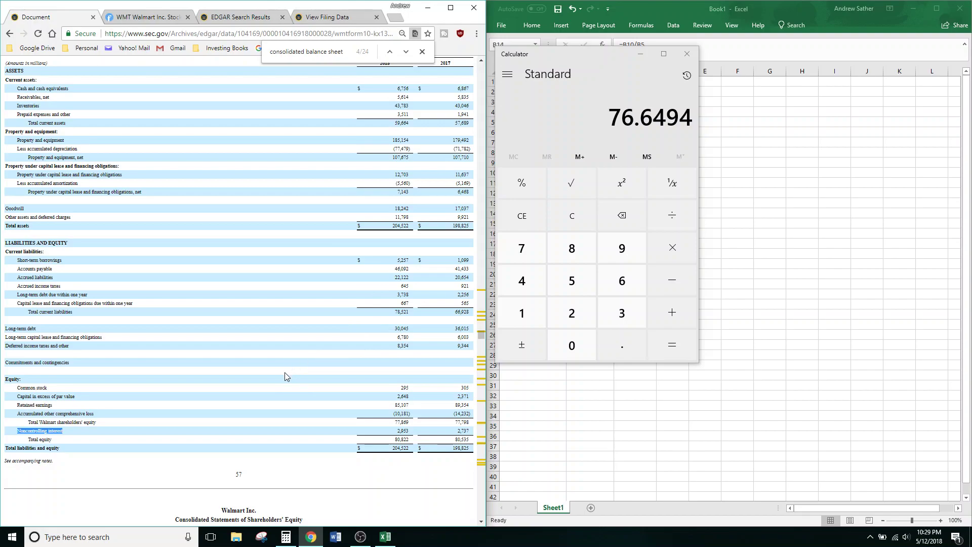
pyautogui.click(303, 289)
pyautogui.hotkey('ctrl', 'f')
pyautogui.write('shar')
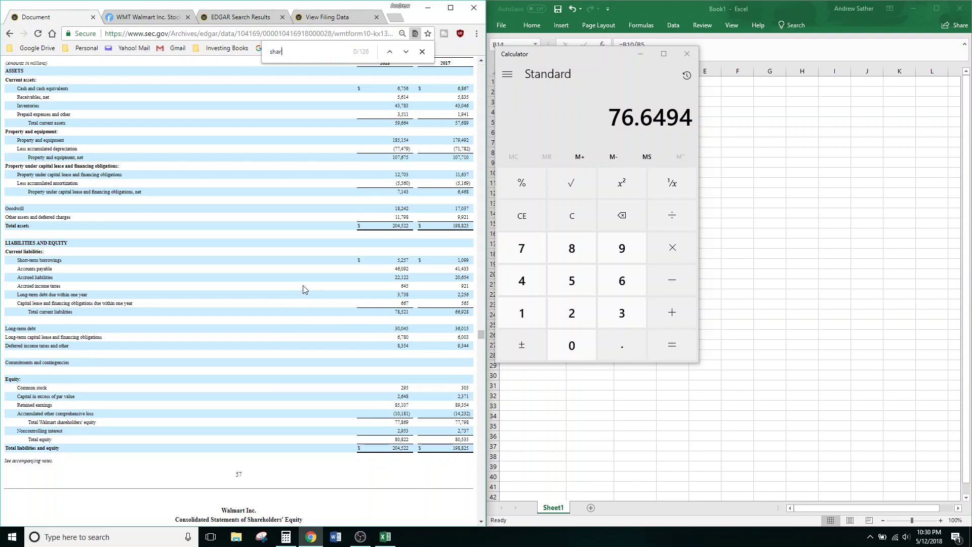
pyautogui.write('es outs')
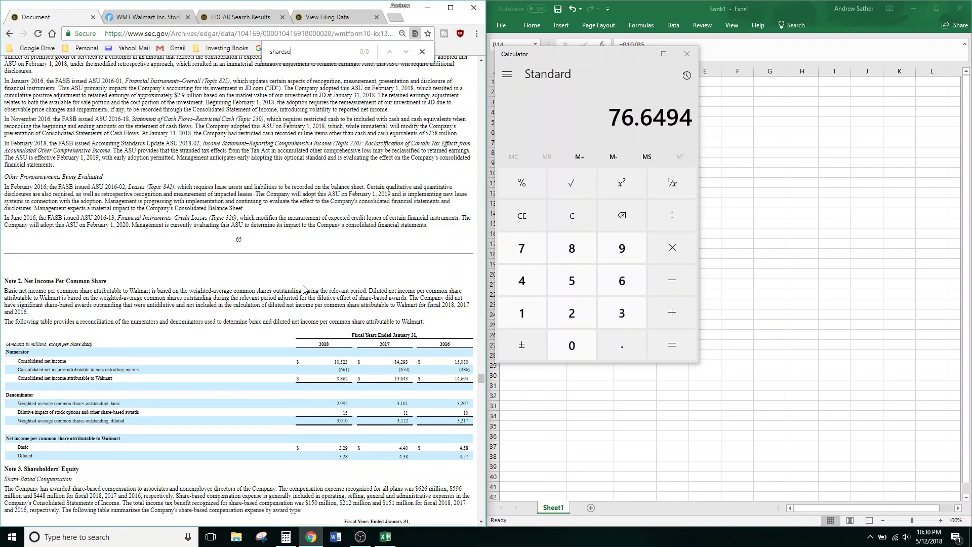
pyautogui.write('tanding')
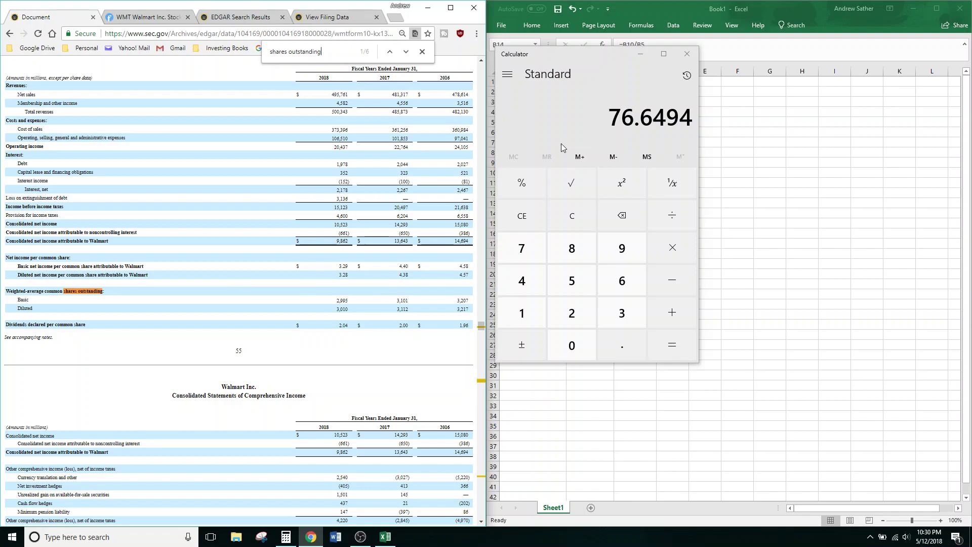
# Step: Multiply Finviz's Book/sh of 26.34 by the 10-K's 2018 diluted share count of 3010 in Calculator
pyautogui.click(147, 16)
pyautogui.doubleClick(43, 325)
pyautogui.click(538, 65)
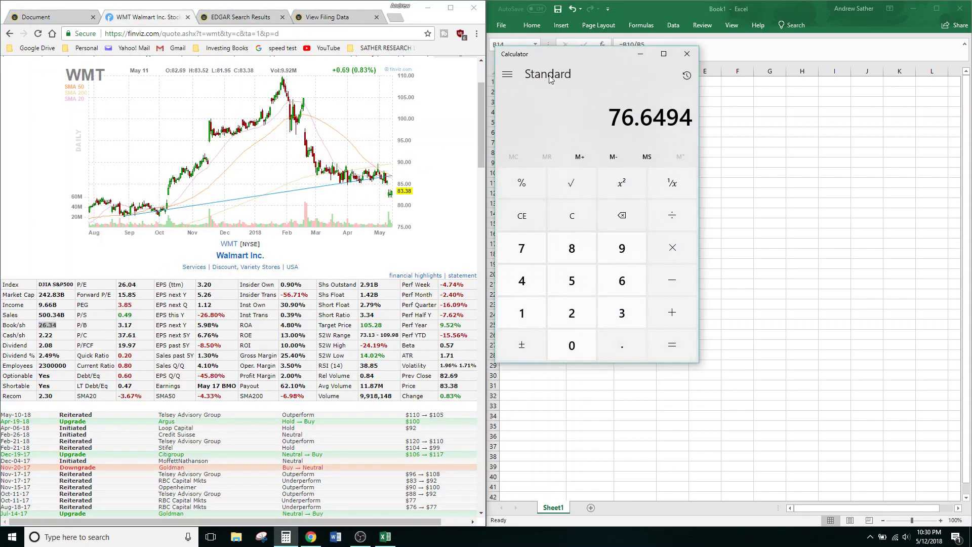
pyautogui.write('26.34')
pyautogui.press('*')
pyautogui.click(17, 21)
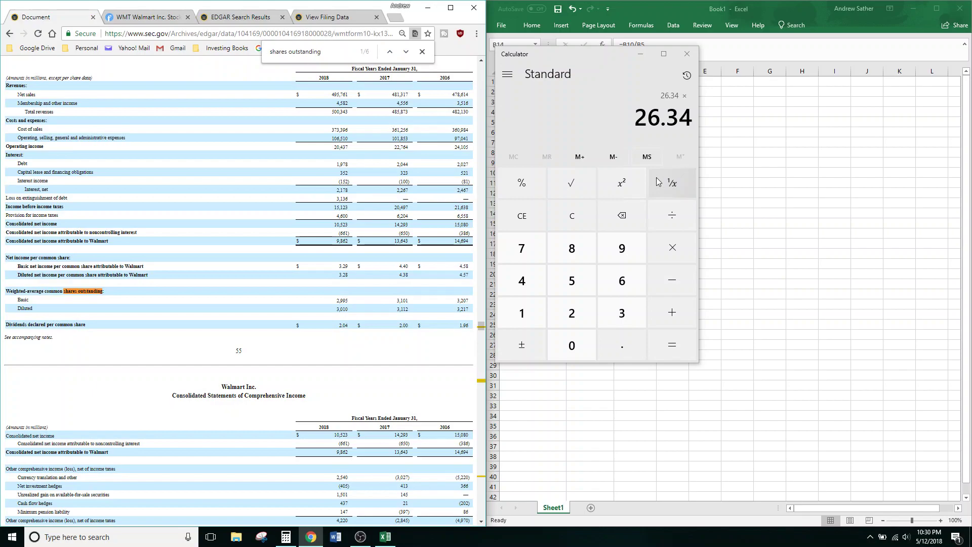
pyautogui.write('301')
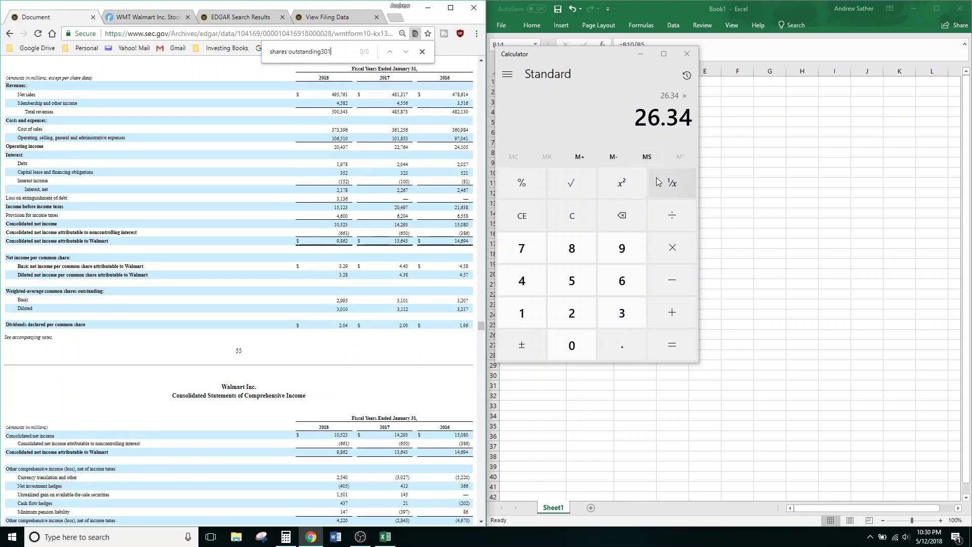
pyautogui.click(612, 55)
pyautogui.write('3010')
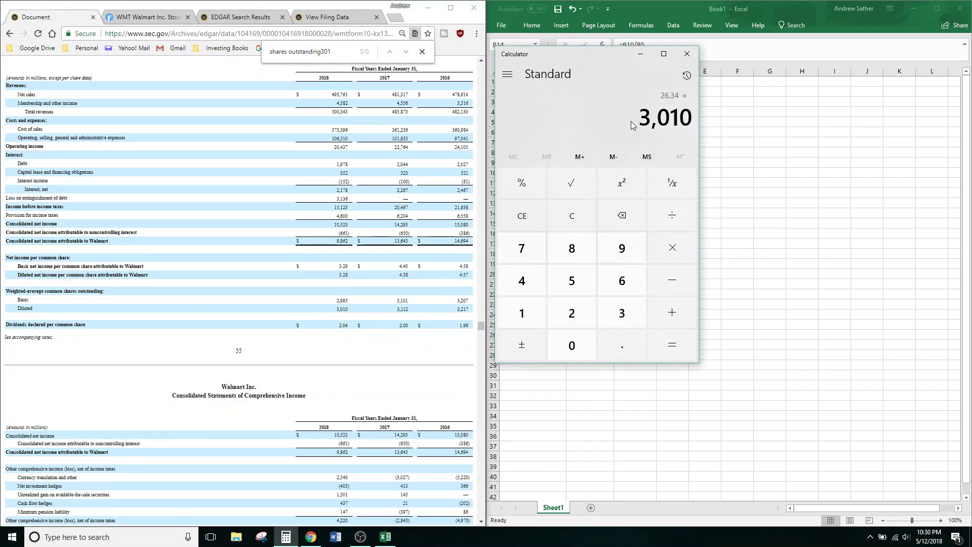
pyautogui.press('Return')
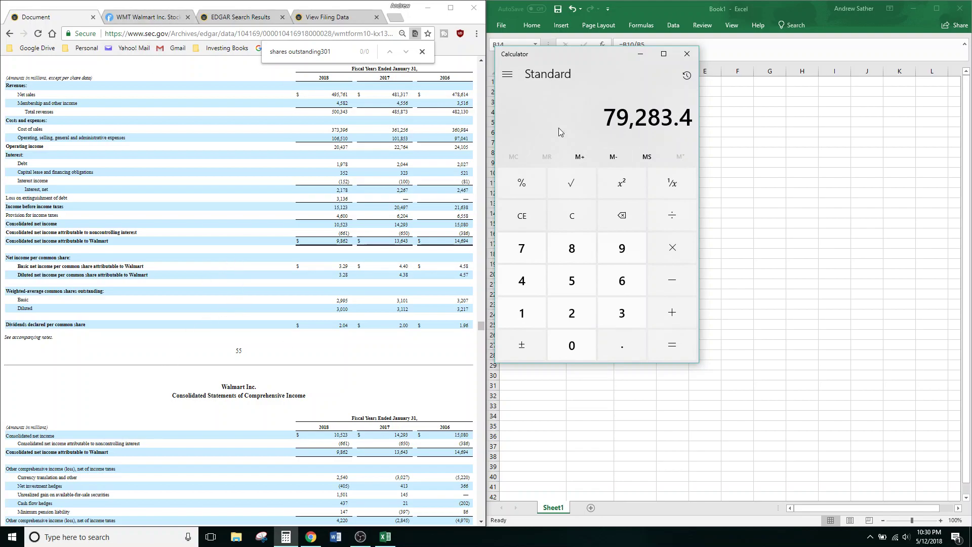
# Step: Uncover the worksheet and compare the calculated book value with the 2018 Shareholder's Equity and WMT SE figures
pyautogui.moveTo(575, 55); pyautogui.dragTo(364, 88)
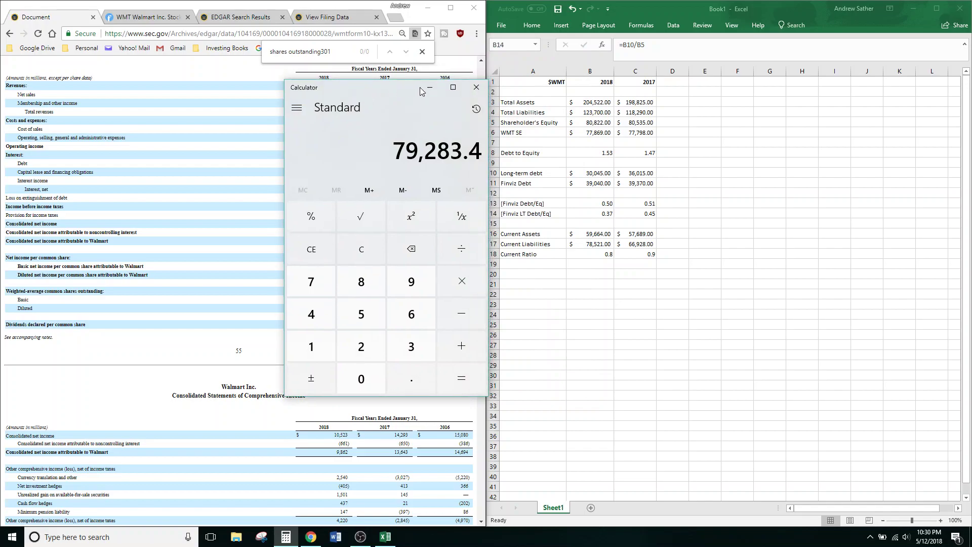
pyautogui.click(601, 120)
pyautogui.click(601, 132)
pyautogui.click(601, 122)
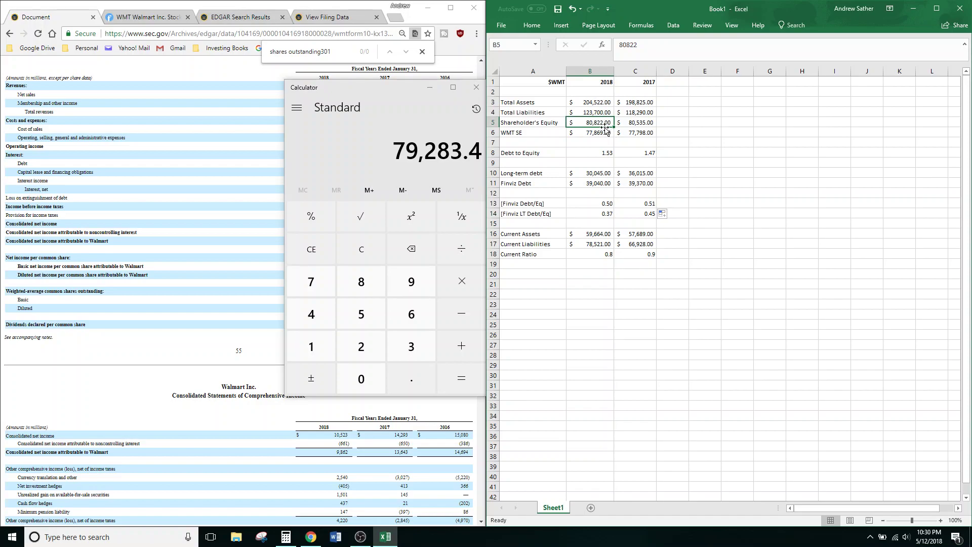
pyautogui.click(538, 122)
pyautogui.moveTo(539, 134); pyautogui.dragTo(647, 134)
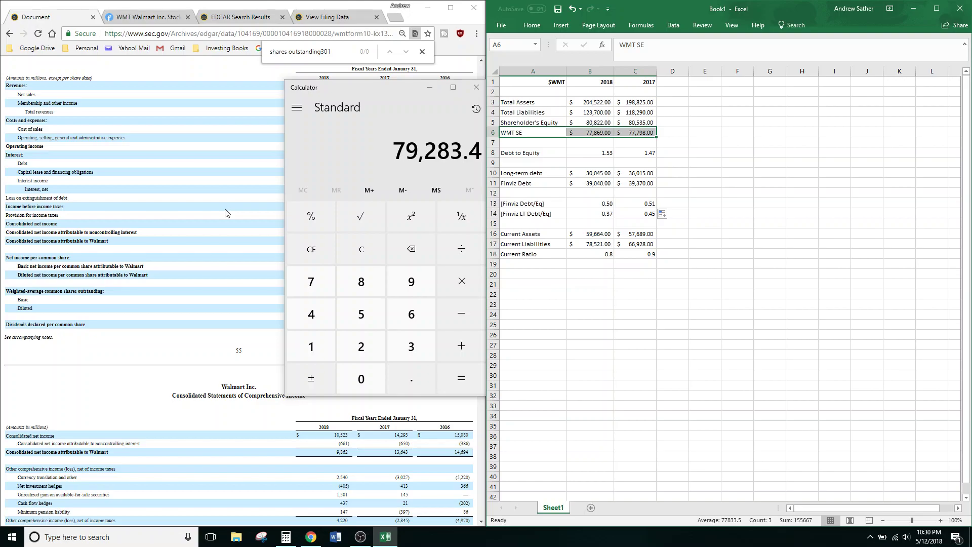
# Step: Recheck Book/sh on Finviz, and examine the noncontrolling interest line in the 10-K balance sheet's equity section
pyautogui.click(157, 18)
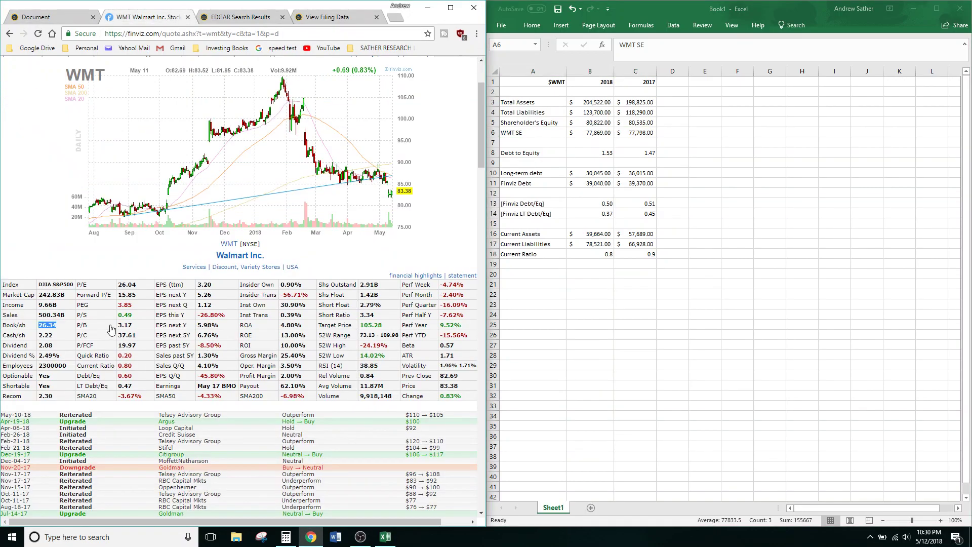
pyautogui.click(51, 19)
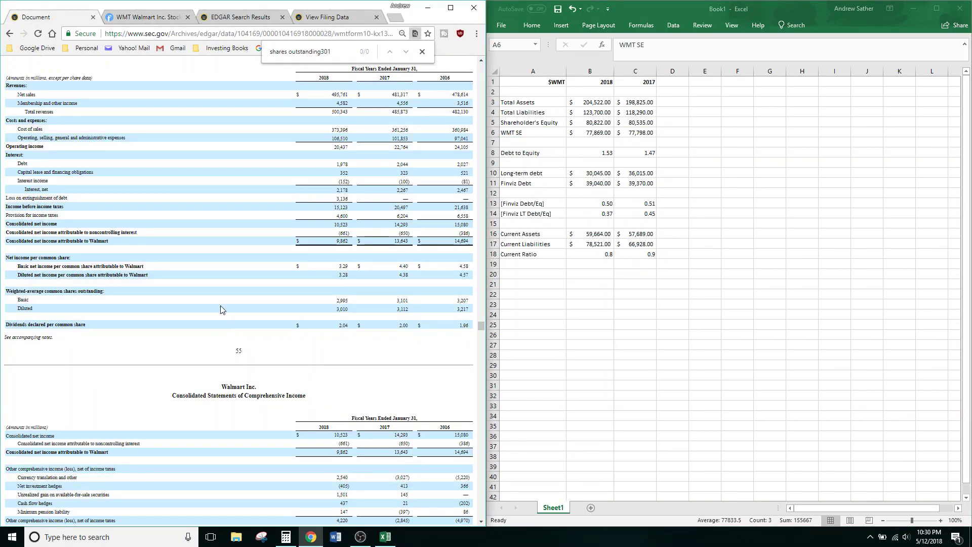
pyautogui.scroll(-4, 218, 355)
pyautogui.scroll(-12, 218, 441)
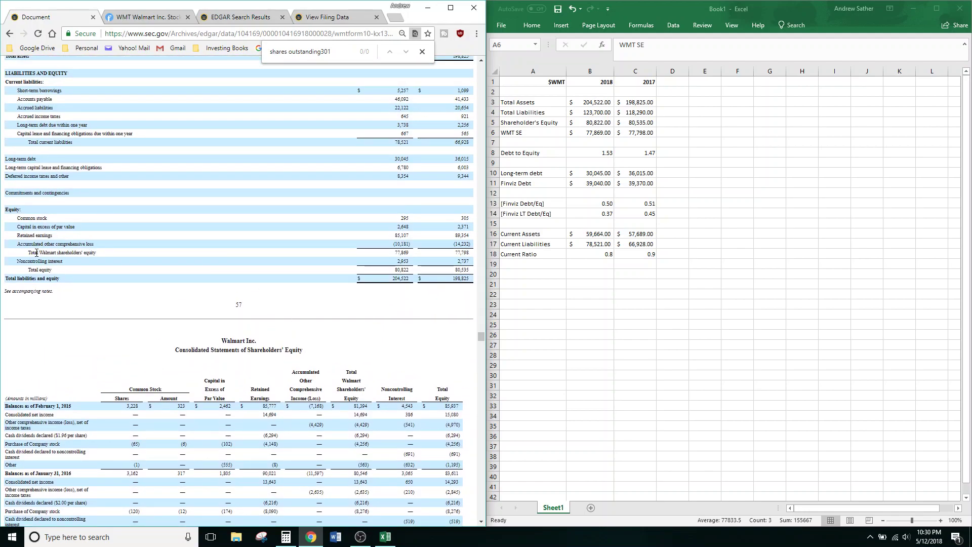
pyautogui.moveTo(17, 261); pyautogui.dragTo(101, 264)
pyautogui.click(96, 264)
pyautogui.tripleClick(58, 261)
# Step: Compare the Insider Own percentage on Finviz with the 2018 noncontrolling interest amount in the 10-K balance sheet
pyautogui.click(160, 13)
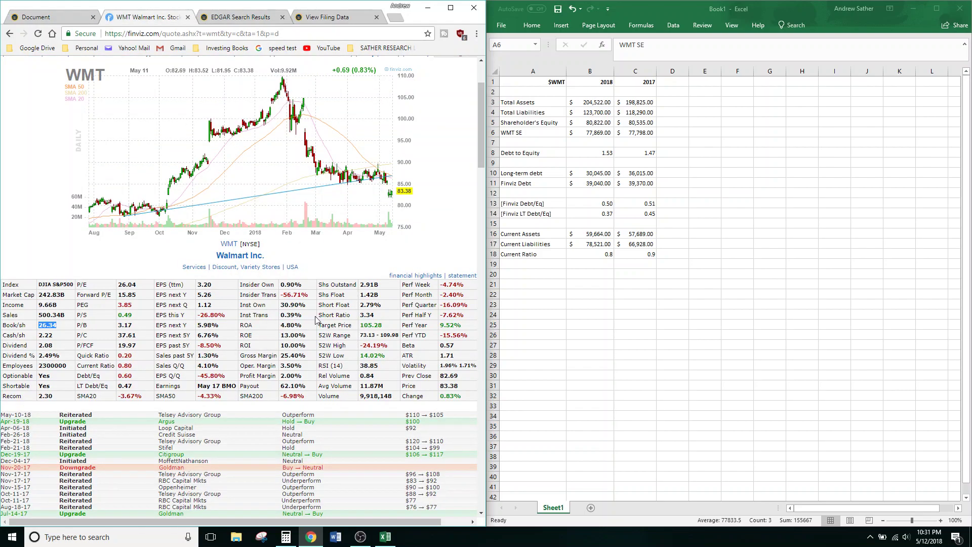
pyautogui.moveTo(282, 284); pyautogui.dragTo(303, 288)
pyautogui.click(305, 289)
pyautogui.click(47, 18)
pyautogui.click(400, 259)
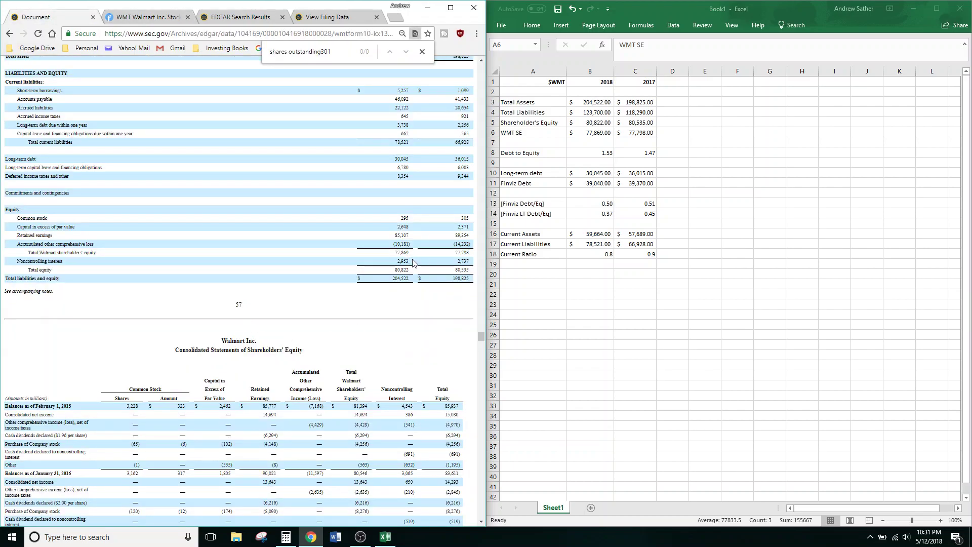
pyautogui.moveTo(394, 260); pyautogui.dragTo(425, 266)
pyautogui.click(414, 256)
pyautogui.scroll(2, 314, 283)
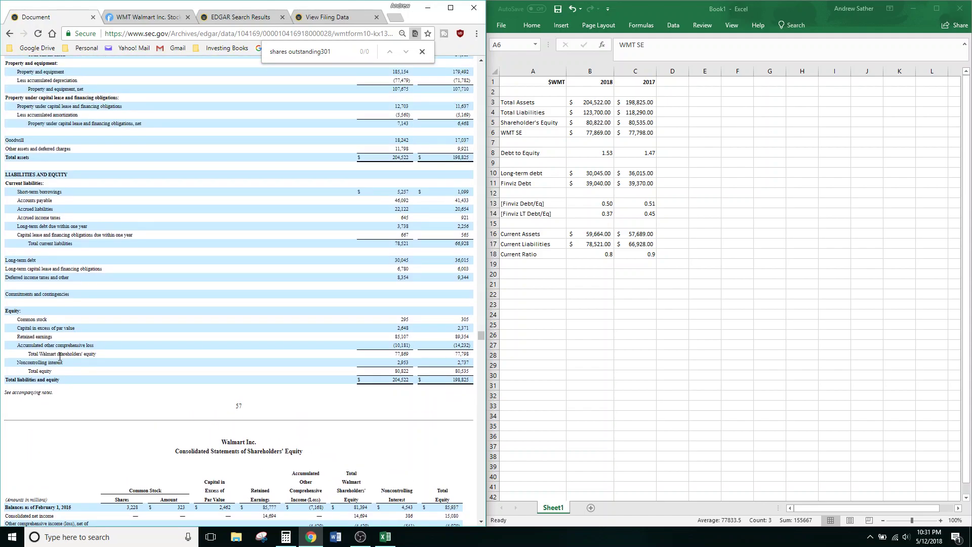
pyautogui.scroll(1, 116, 259)
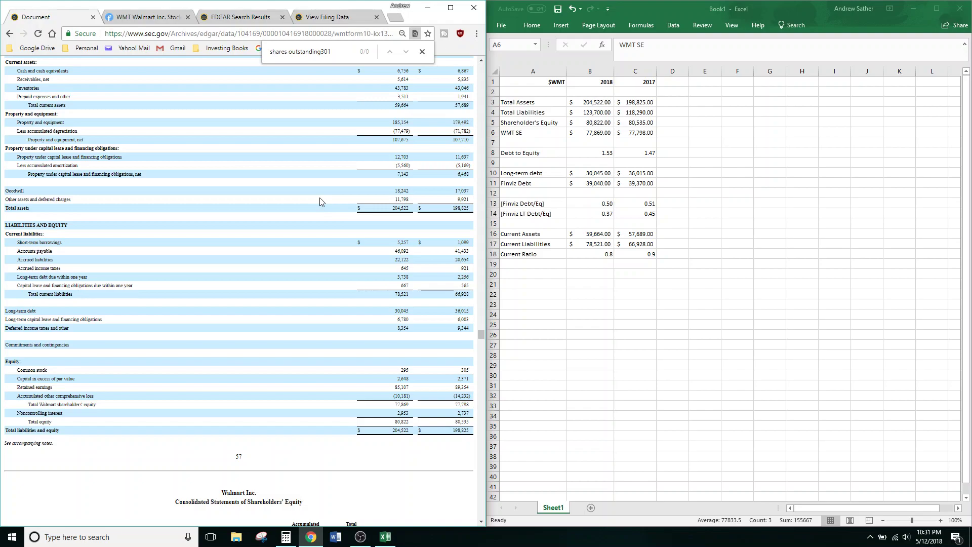
pyautogui.scroll(-1, 326, 229)
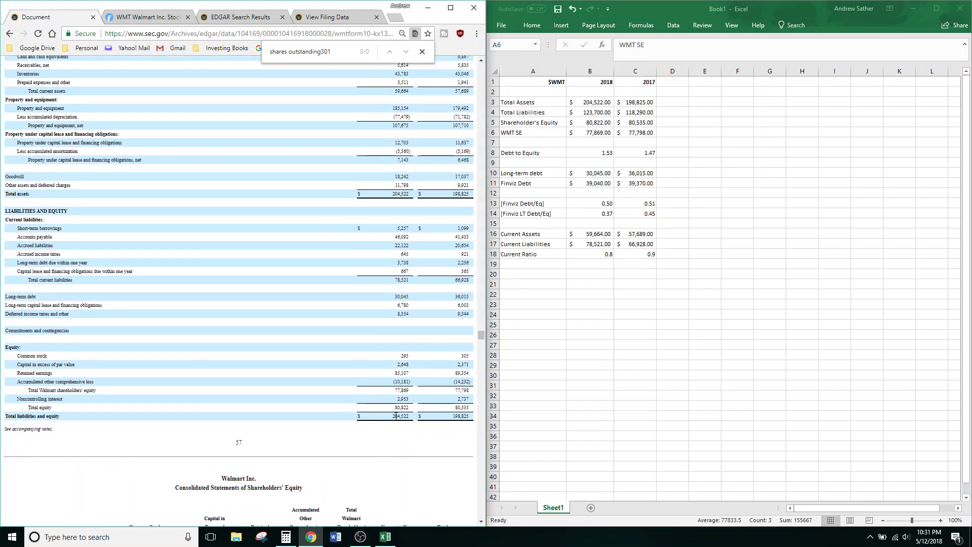
pyautogui.doubleClick(408, 398)
pyautogui.click(406, 398)
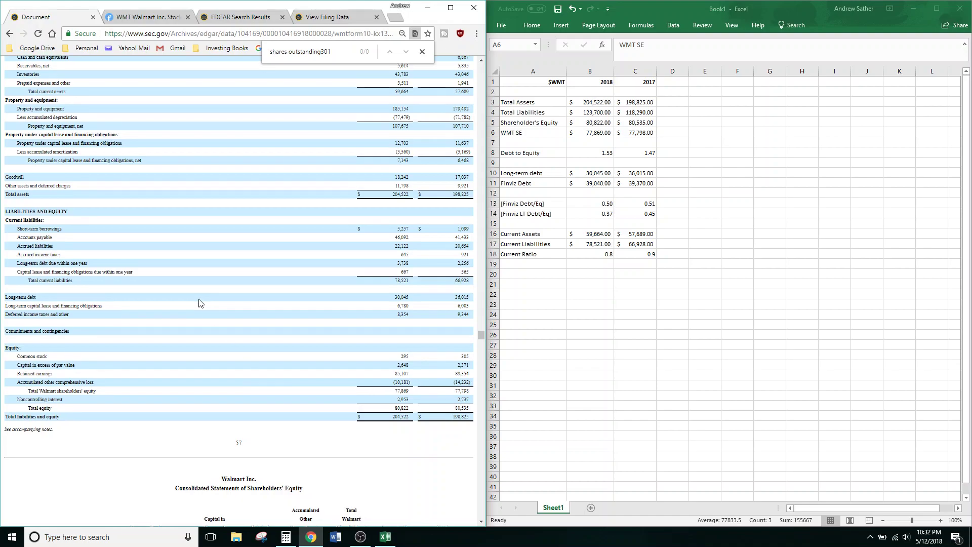
# Step: Review the noncontrolling interest, total equity, and total liabilities and equity lines of the consolidated balance sheet
pyautogui.scroll(1, 201, 302)
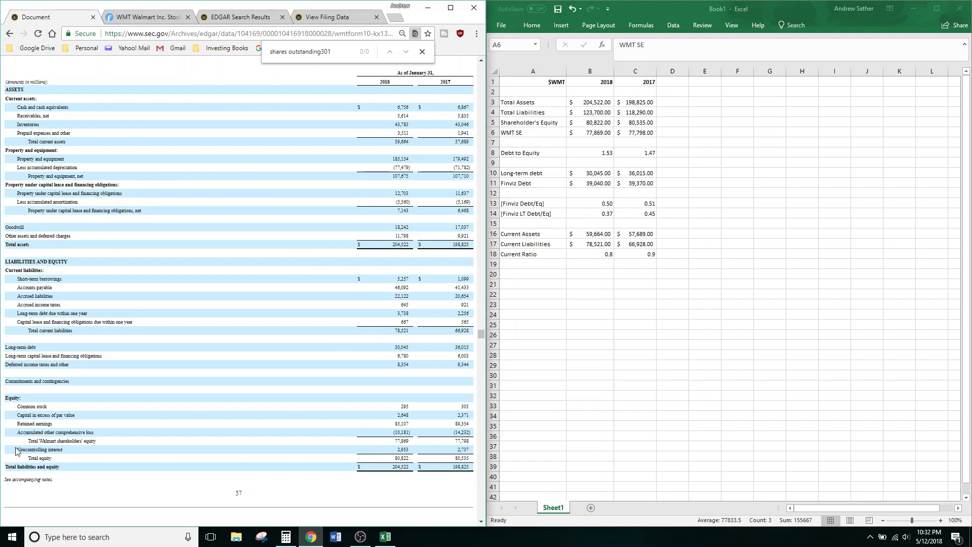
pyautogui.doubleClick(32, 451)
pyautogui.click(111, 443)
pyautogui.middleClick(392, 277)
pyautogui.scroll(-2, 392, 277)
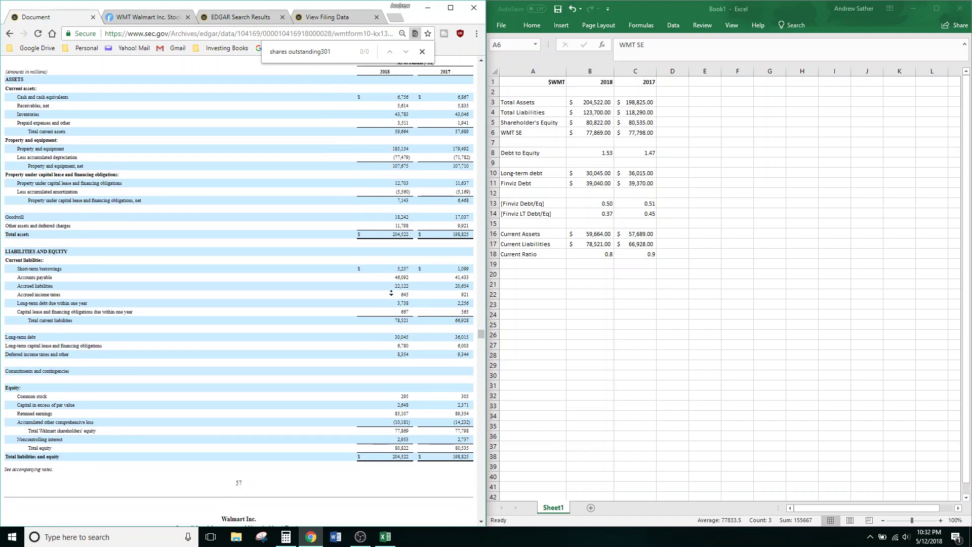
pyautogui.scroll(3, 187, 282)
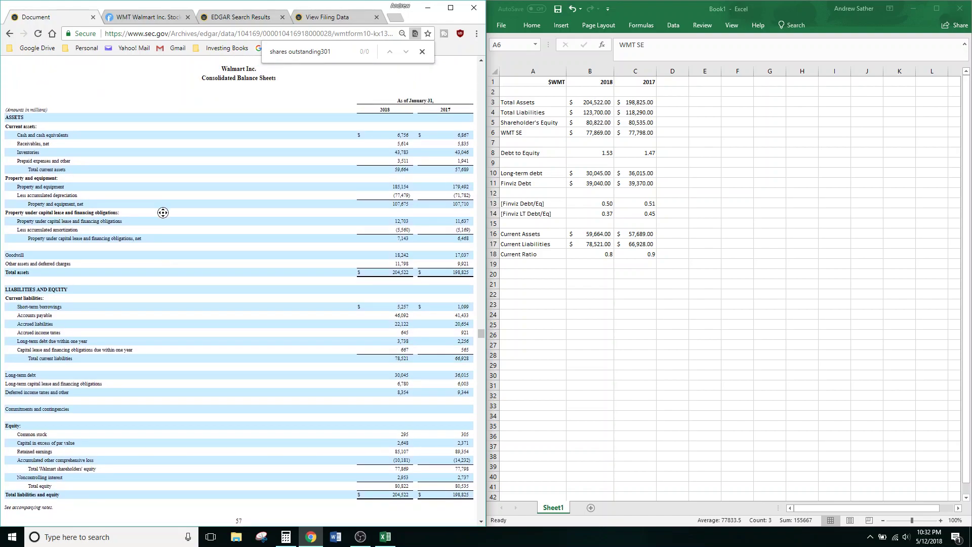
pyautogui.scroll(-1, 162, 210)
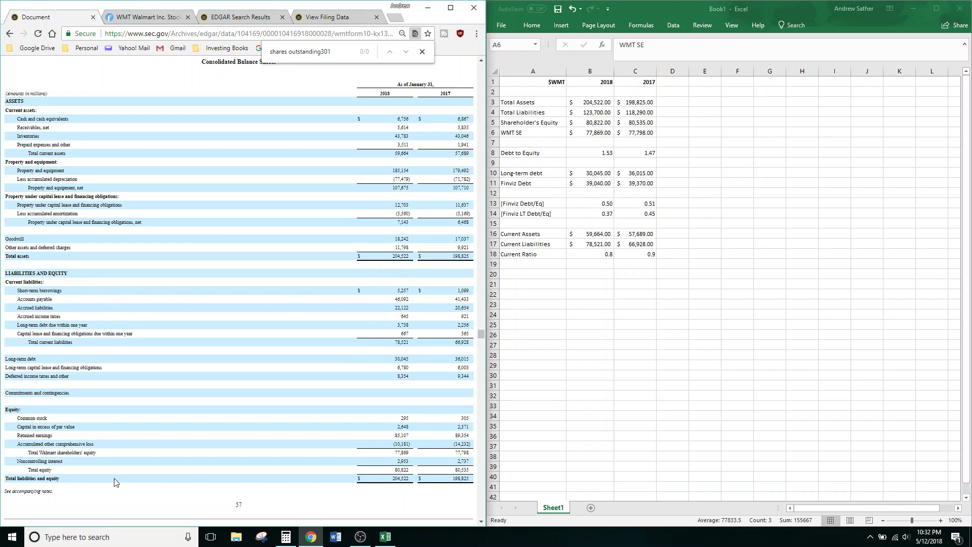
pyautogui.moveTo(31, 471); pyautogui.dragTo(470, 474)
pyautogui.click(441, 474)
pyautogui.moveTo(6, 481); pyautogui.dragTo(471, 484)
pyautogui.click(389, 452)
# Step: Change the 2018 Finviz LT Debt/Eq formula to =B10/B6, dividing by WMT SE, and copy it to the 2017 column
pyautogui.click(674, 199)
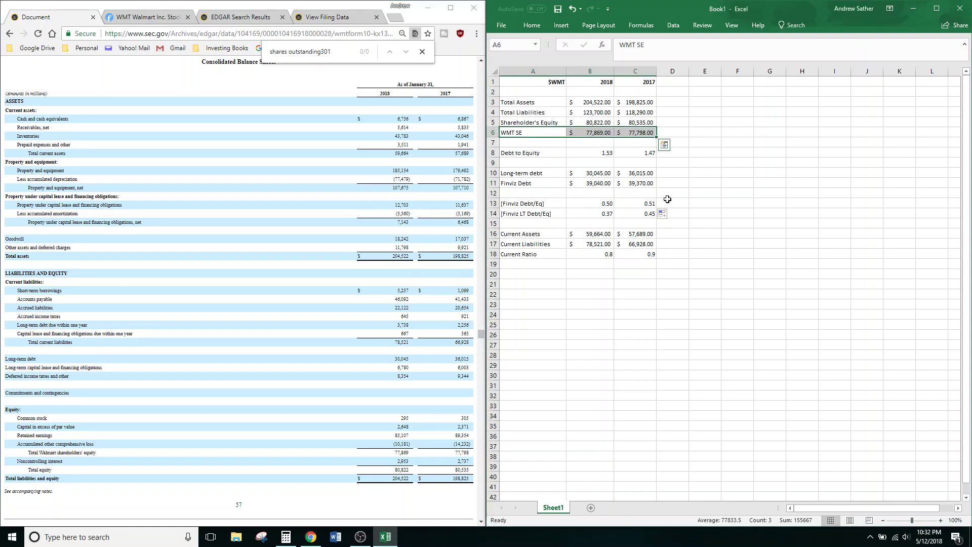
pyautogui.doubleClick(601, 213)
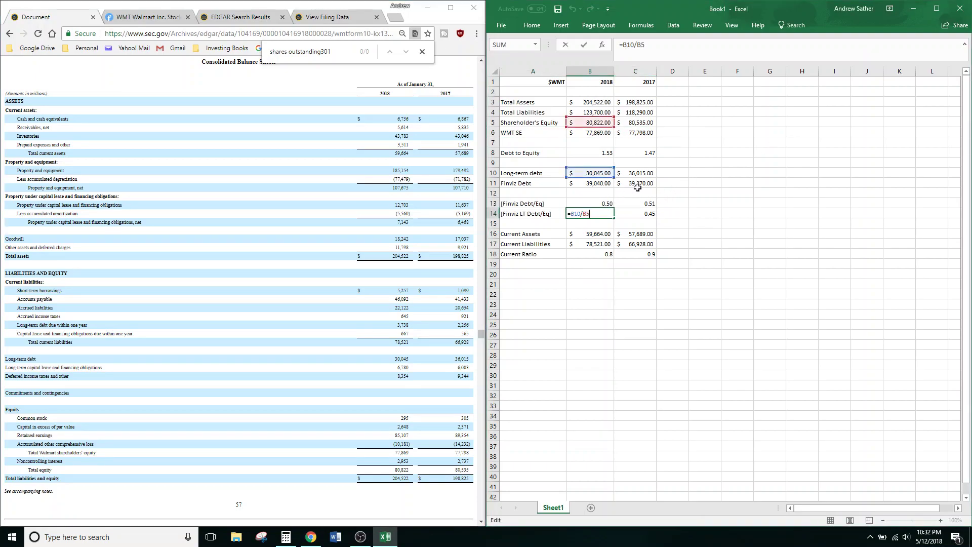
pyautogui.doubleClick(593, 213)
pyautogui.write('B6')
pyautogui.press('Return')
pyautogui.click(592, 212)
pyautogui.moveTo(614, 219); pyautogui.dragTo(672, 214)
pyautogui.click(769, 152)
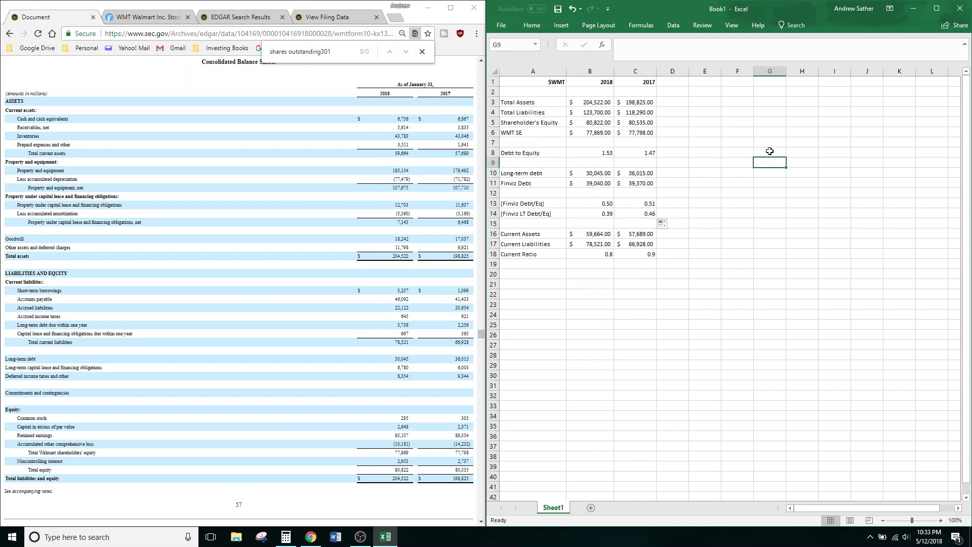
# Step: Recheck the cells used by the 2018 LT Debt/Eq formula, and compare the ratio with Finviz's LT Debt/Eq and the 10-K balance sheet
pyautogui.click(592, 216)
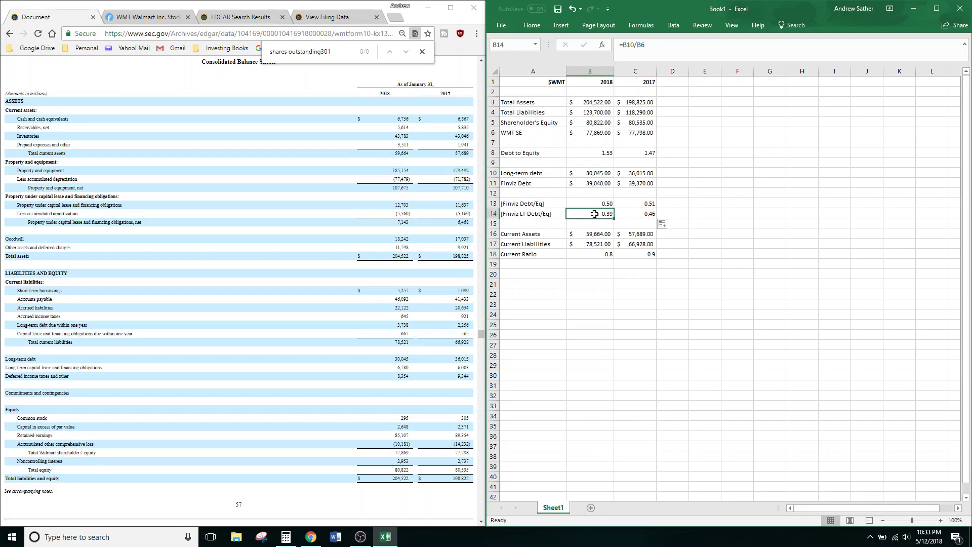
pyautogui.doubleClick(594, 214)
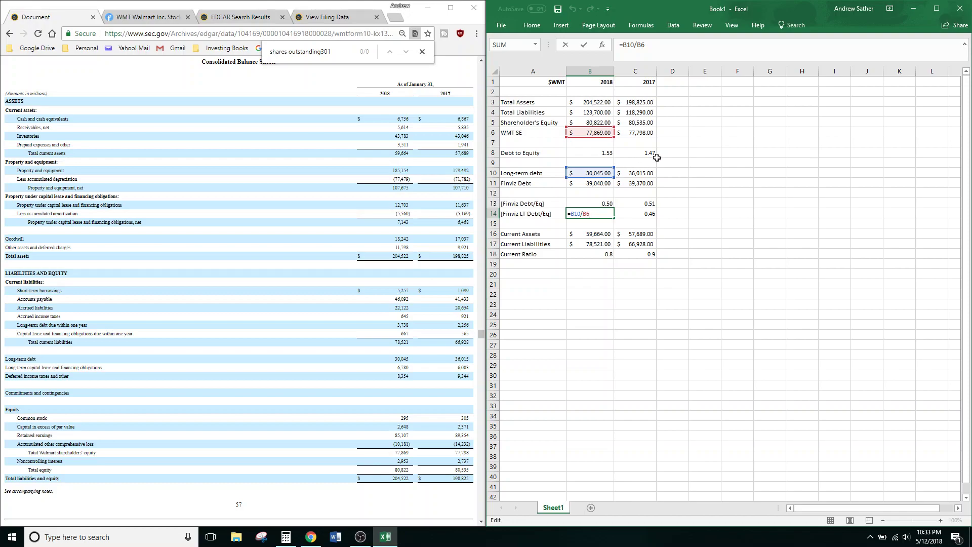
pyautogui.hotkey('ctrl', 'Return')
pyautogui.click(145, 16)
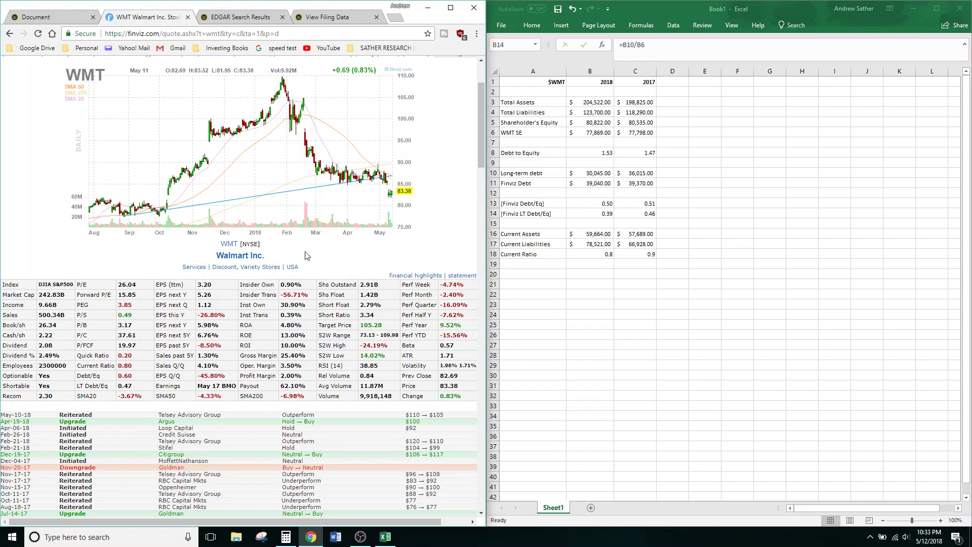
pyautogui.scroll(2, 374, 265)
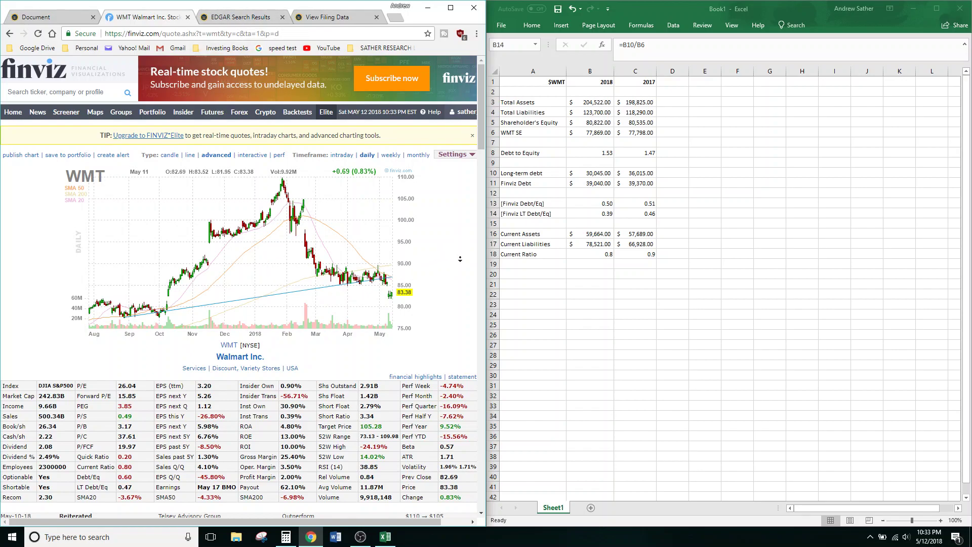
pyautogui.scroll(-1, 460, 258)
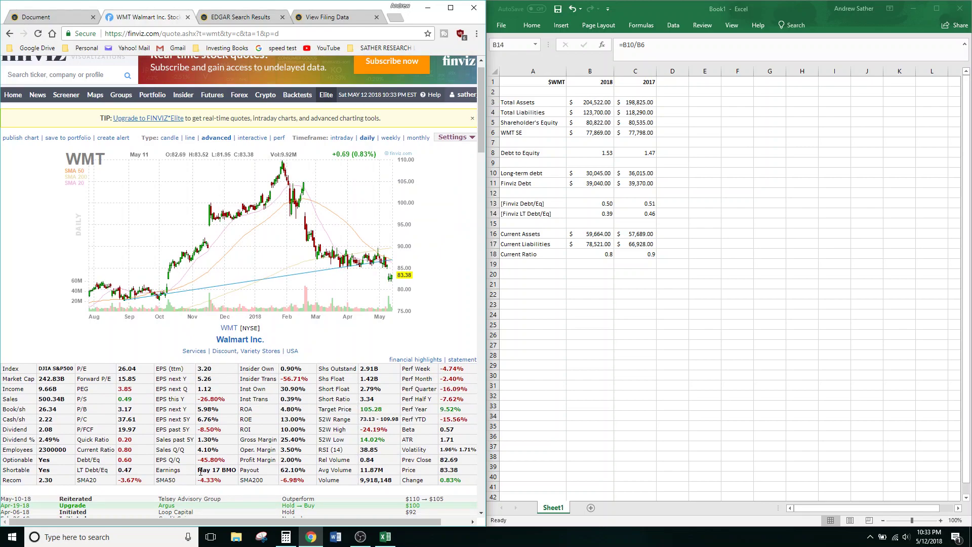
pyautogui.click(36, 21)
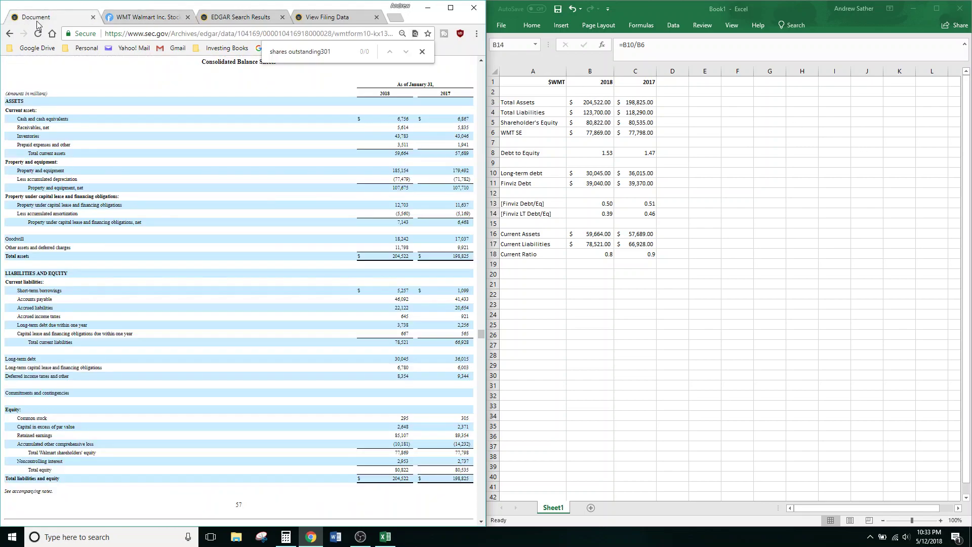
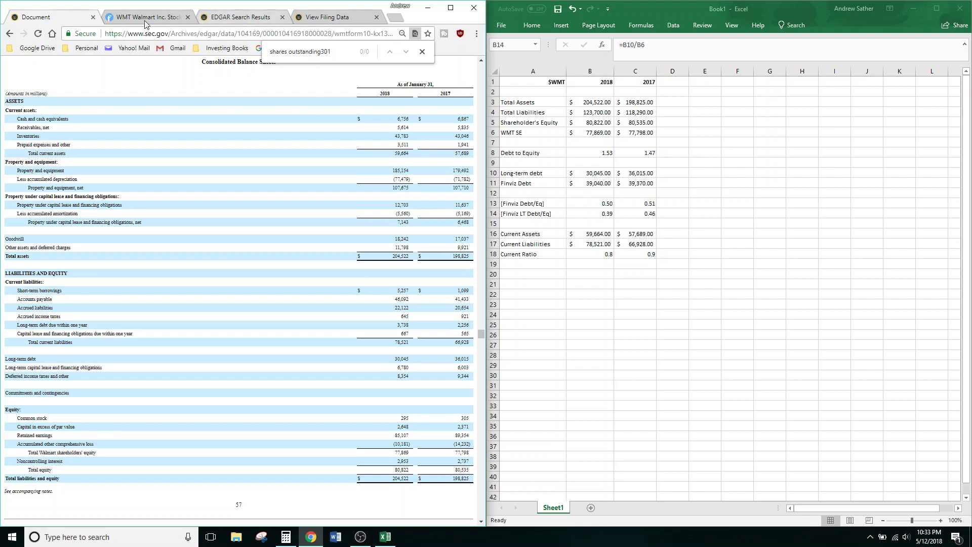
pyautogui.click(124, 20)
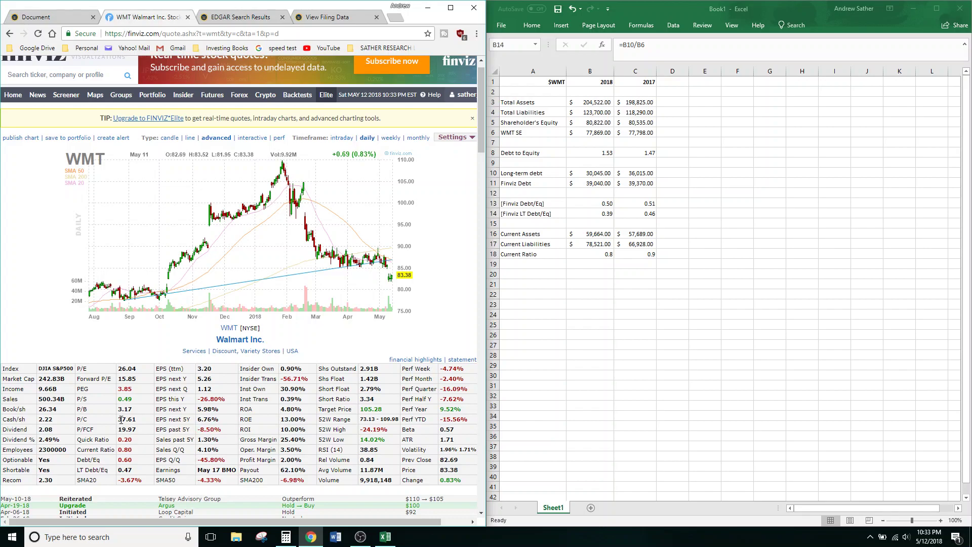
# Step: Review the 10-K's statements of shareholders' equity and income, including the weighted-average common shares outstanding
pyautogui.click(43, 18)
pyautogui.scroll(-9, 308, 282)
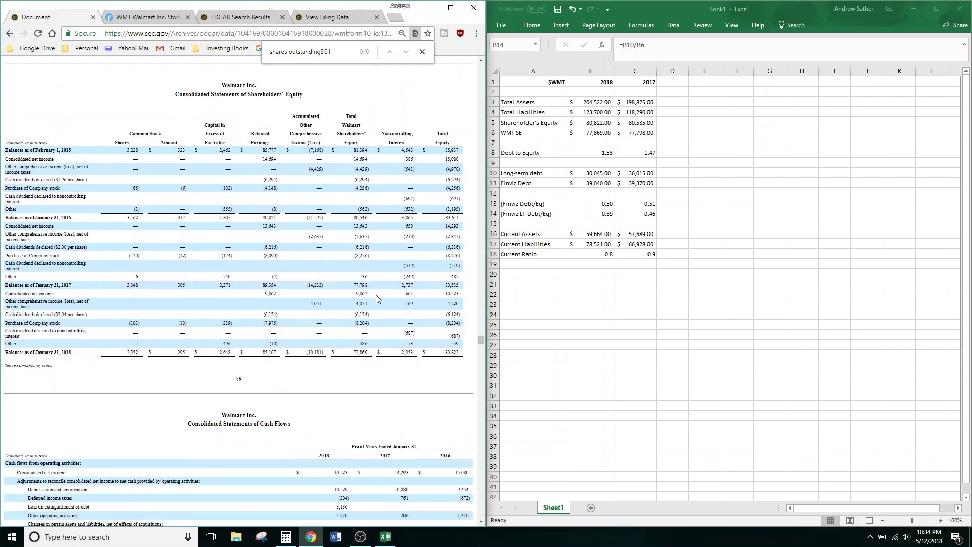
pyautogui.scroll(20, 371, 292)
pyautogui.scroll(-4, 304, 325)
pyautogui.scroll(5, 313, 326)
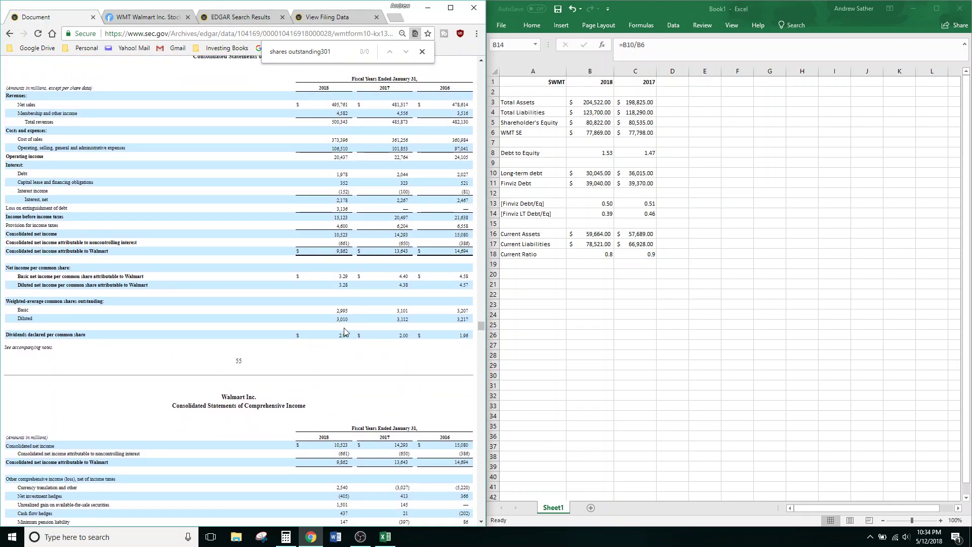
pyautogui.scroll(-1, 353, 284)
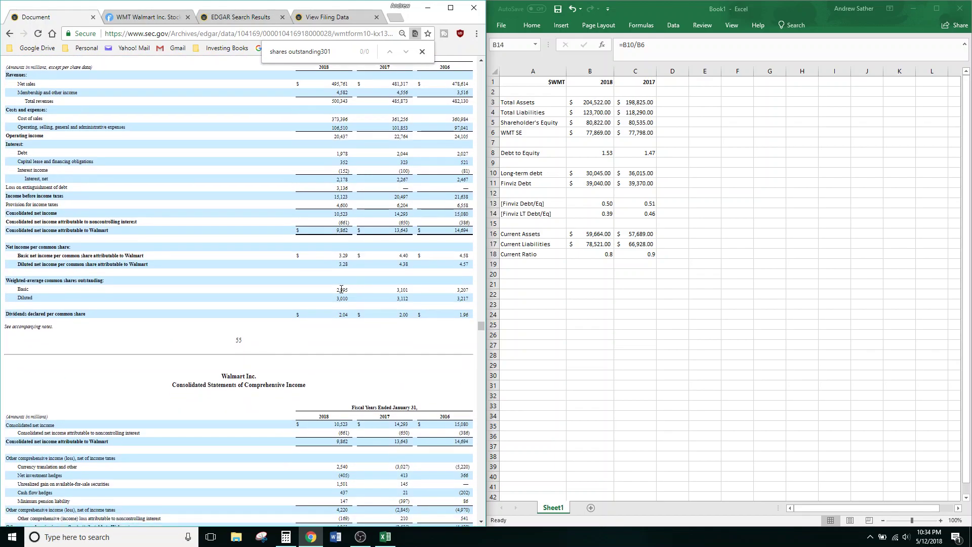
pyautogui.scroll(3, 358, 228)
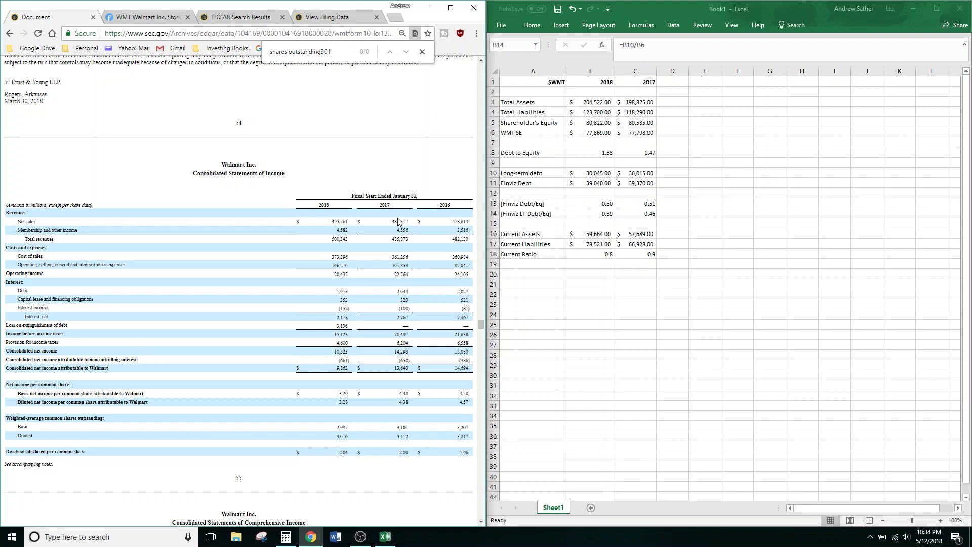
# Step: Make the Debt to Equity row bold, including its label and the 2018 and 2017 ratios
pyautogui.click(517, 154)
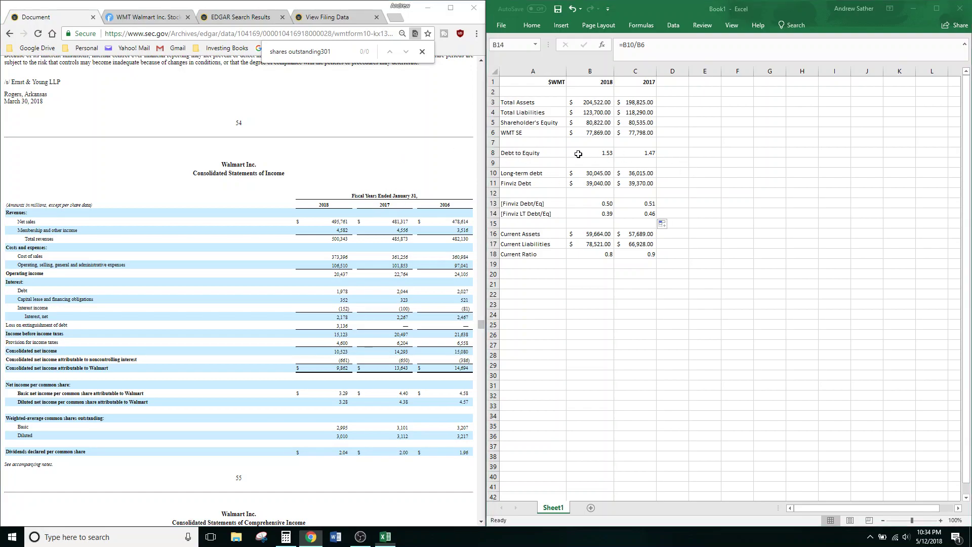
pyautogui.click(547, 153)
pyautogui.moveTo(548, 154); pyautogui.dragTo(625, 158)
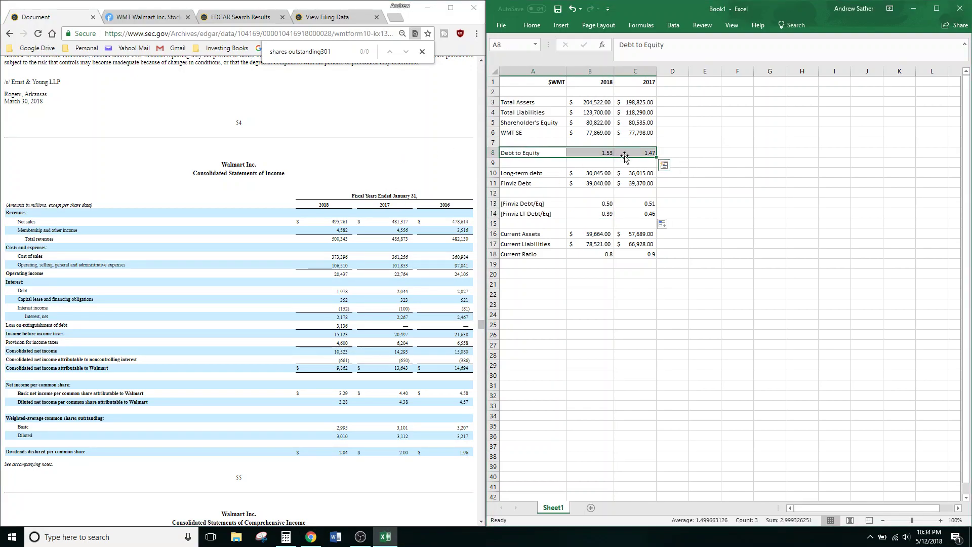
pyautogui.hotkey('ctrl', 'b')
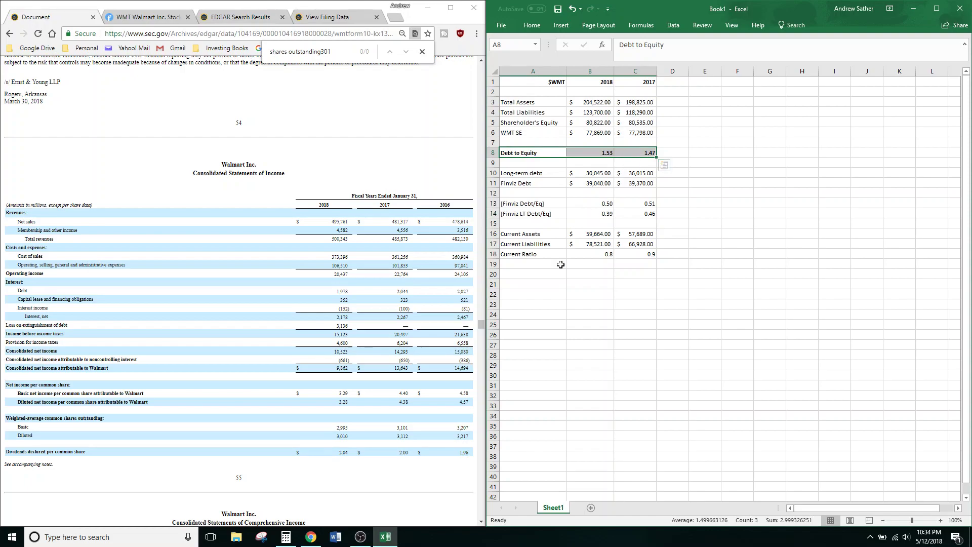
# Step: Add the note "<-- RISK CALCULATION" in cell E8, beside the Debt to Equity row
pyautogui.click(682, 152)
pyautogui.click(706, 153)
pyautogui.write('<-- RISK CALCL')
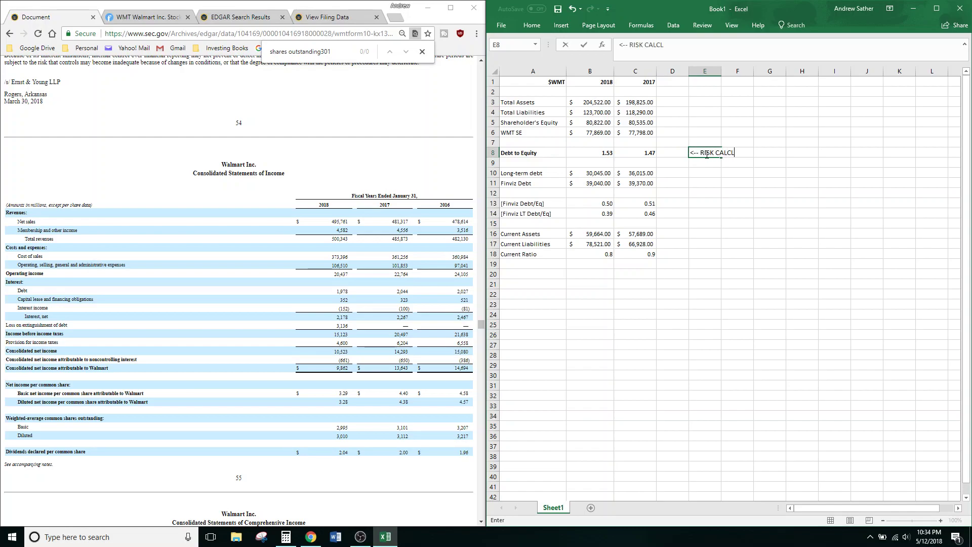
pyautogui.write('ULATION')
pyautogui.press('Return')
pyautogui.press('Return')
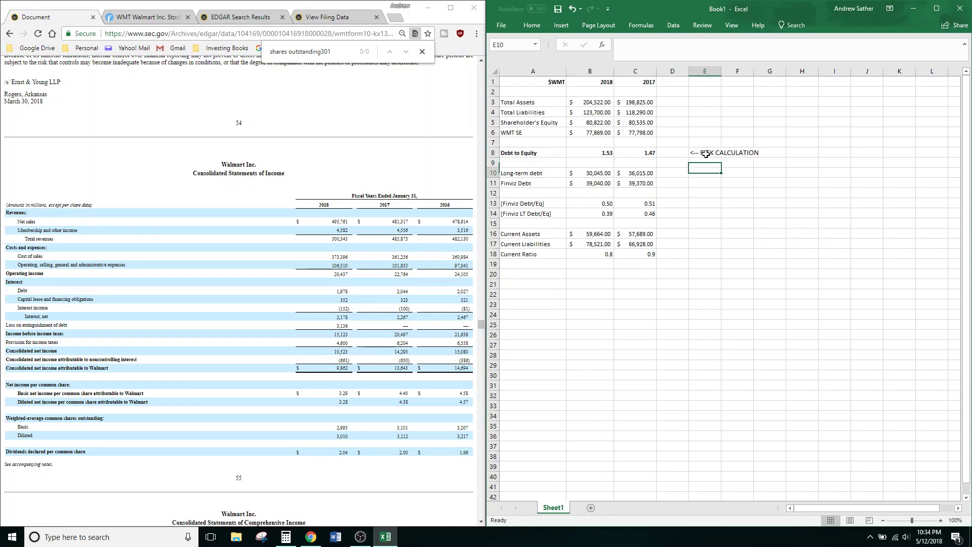
# Step: Enter the label "Price / Book Value" below the Current Ratio section and move it down one row to A21
pyautogui.click(515, 275)
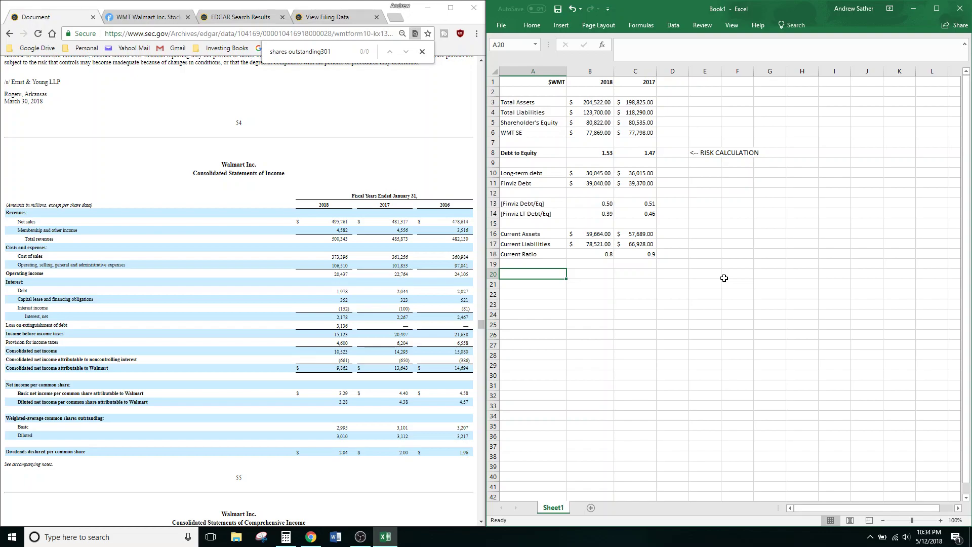
pyautogui.write('P')
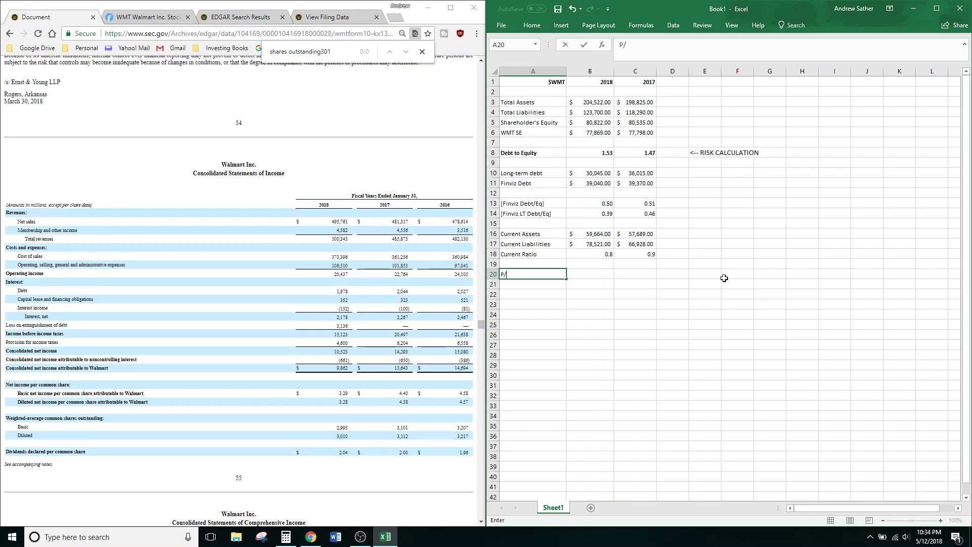
pyautogui.write('/')
pyautogui.press('BackSpace')
pyautogui.write('rice / Book Value')
pyautogui.press('Return')
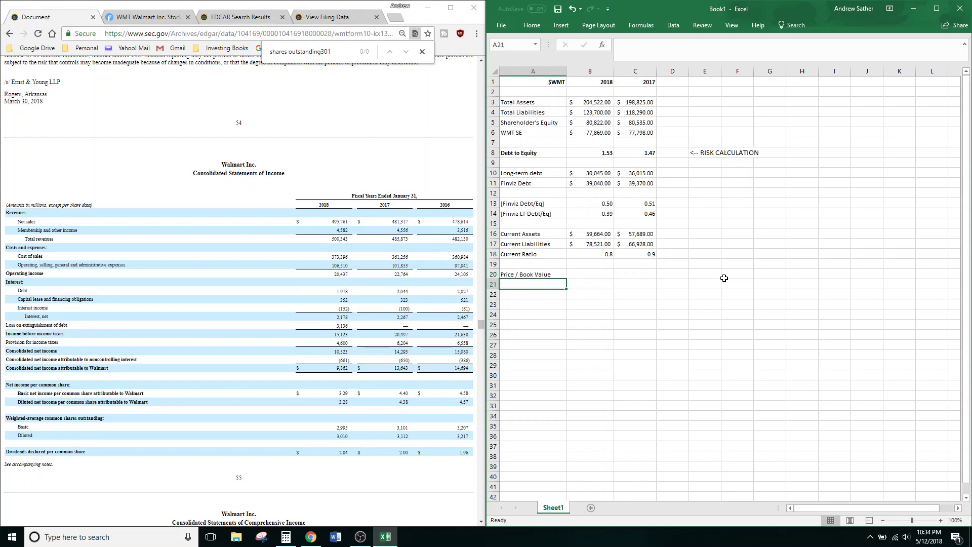
pyautogui.click(532, 274)
pyautogui.moveTo(546, 269); pyautogui.dragTo(546, 280)
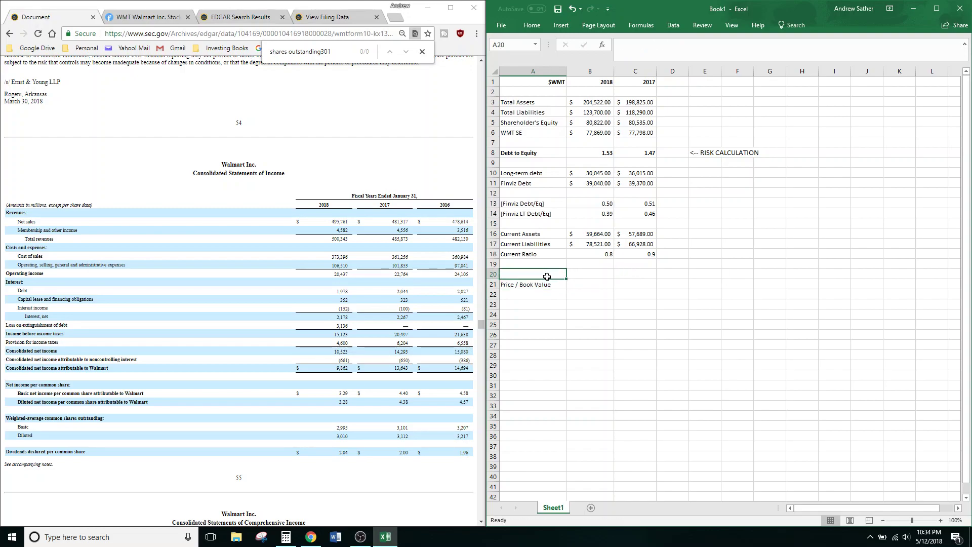
# Step: Add the note "<-- SE = BOOK VALUE" in cell E5, beside the Shareholder's Equity row
pyautogui.click(550, 120)
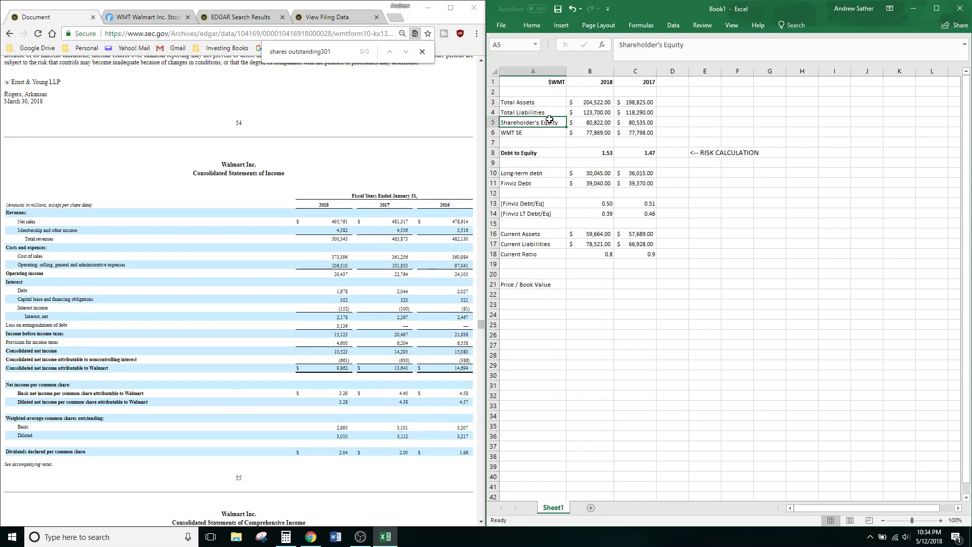
pyautogui.click(701, 123)
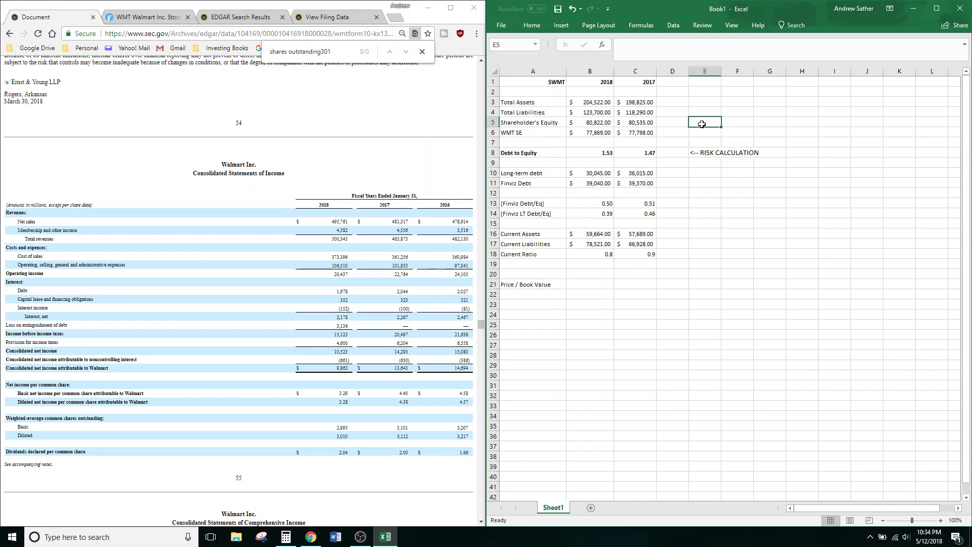
pyautogui.write('<')
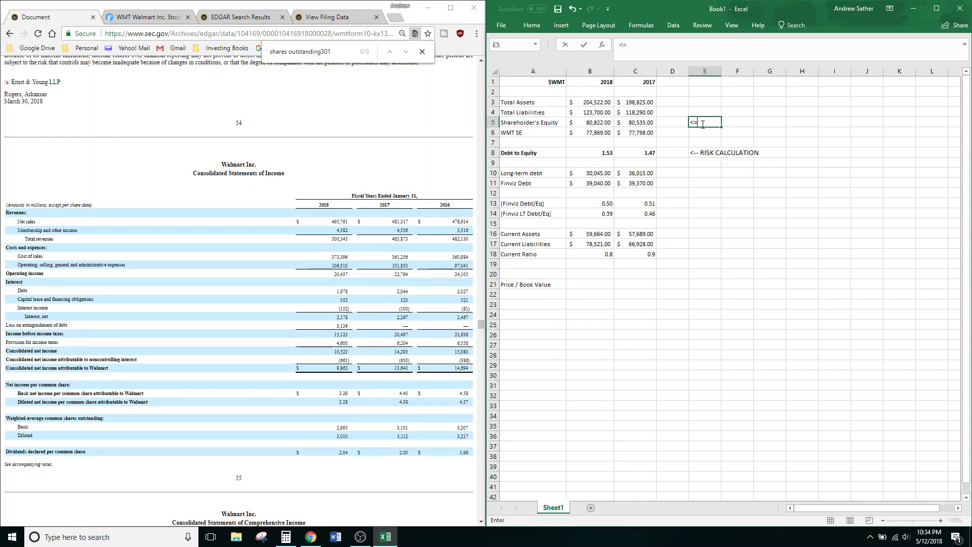
pyautogui.write('--')
pyautogui.write('SE = BOOK VALUE')
pyautogui.press('Return')
# Step: Enter the label "Market Capitalization" in A20, directly above Price / Book Value
pyautogui.click(577, 285)
pyautogui.middleClick(323, 152)
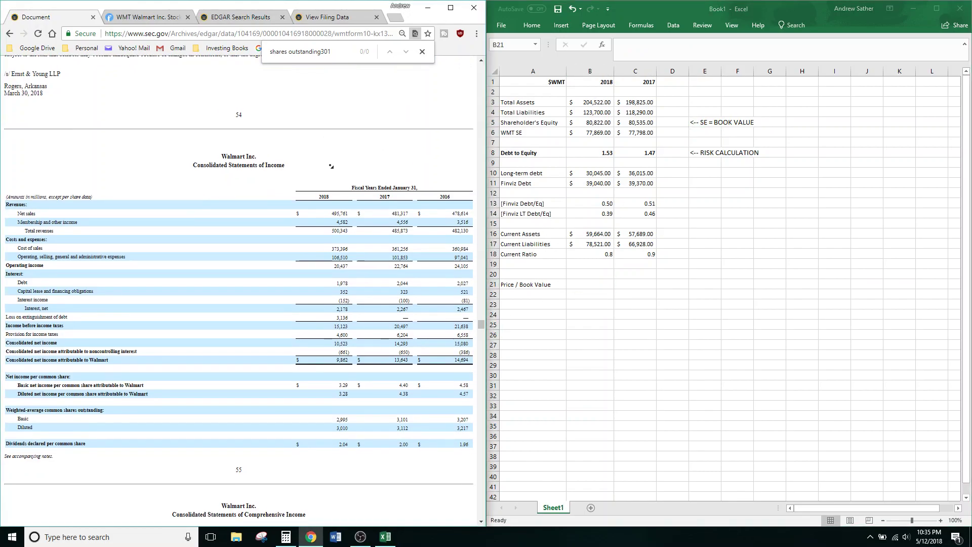
pyautogui.click(419, 248)
pyautogui.click(549, 273)
pyautogui.write('Market Capit')
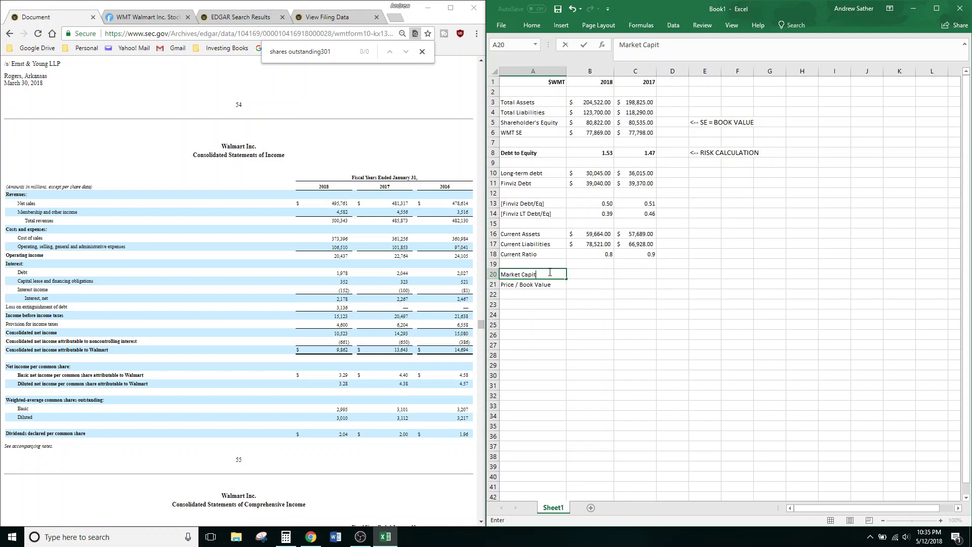
pyautogui.press('Tab')
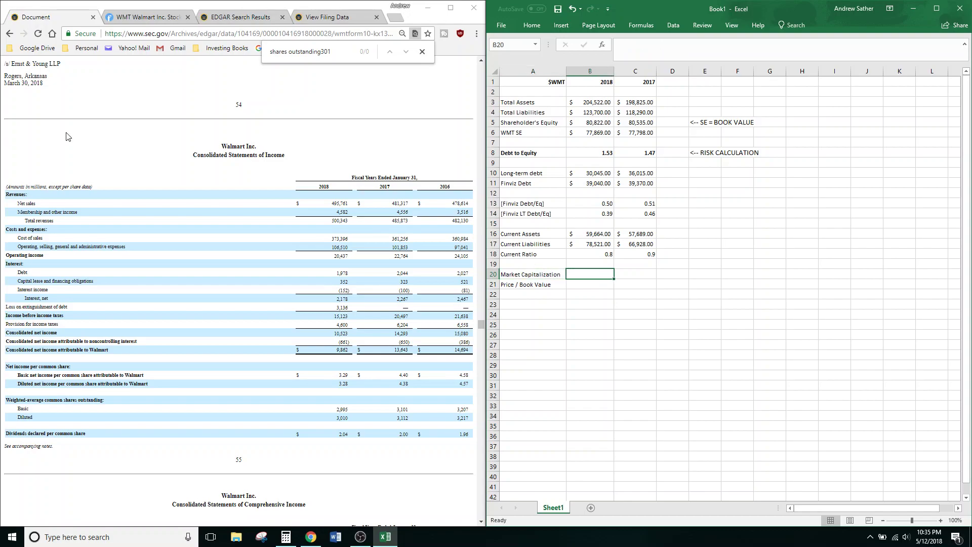
# Step: Move the Market Capitalization and Price / Book Value labels down two rows to A22 and A23
pyautogui.click(557, 274)
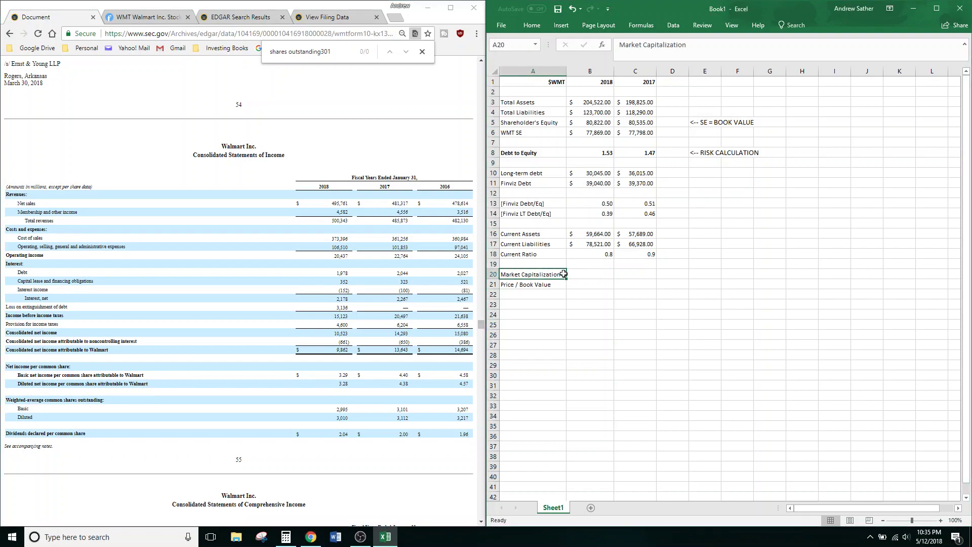
pyautogui.moveTo(552, 274)
pyautogui.mouseDown()
pyautogui.moveTo(551, 302)
pyautogui.moveTo(551, 292)
pyautogui.mouseUp()
pyautogui.hotkey('ctrl', 'c')
pyautogui.click(551, 273)
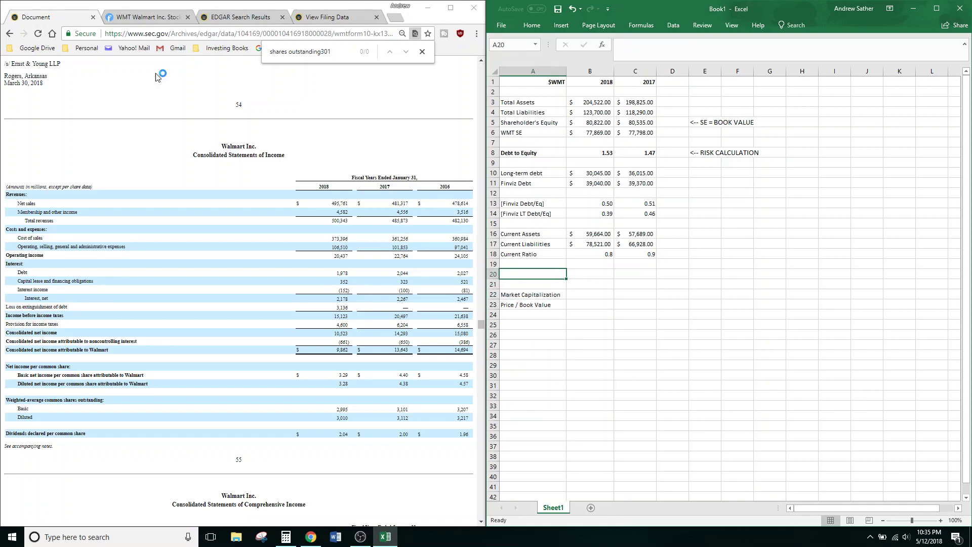
# Step: Enter the label "Share Price" in A20, two rows above Market Capitalization
pyautogui.click(311, 313)
pyautogui.scroll(8, 246, 257)
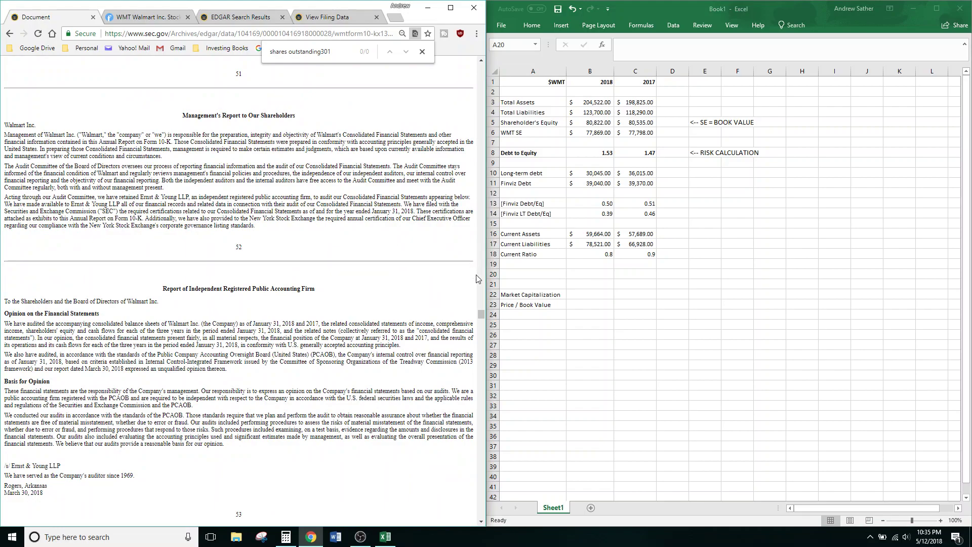
pyautogui.click(539, 276)
pyautogui.click(336, 283)
pyautogui.scroll(-10, 336, 282)
pyautogui.click(506, 278)
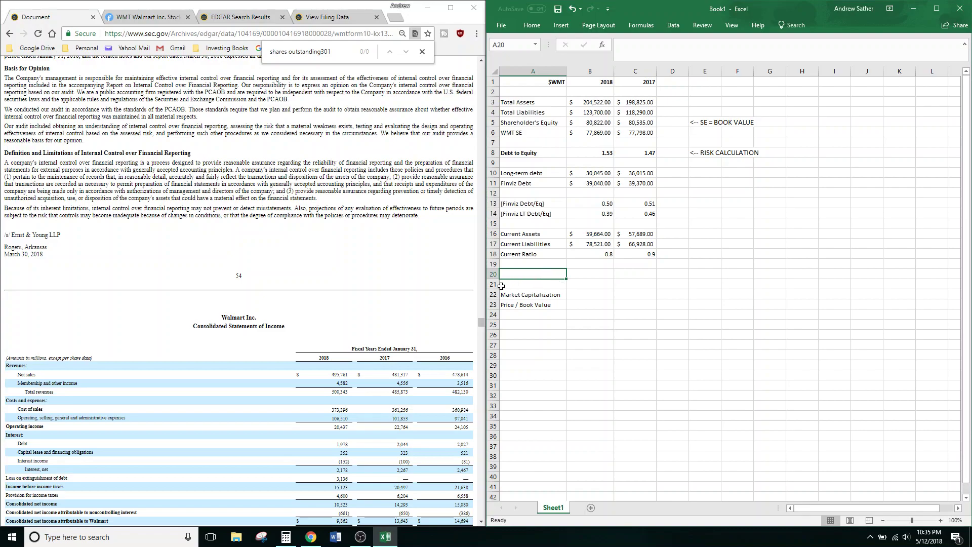
pyautogui.write('Share Price')
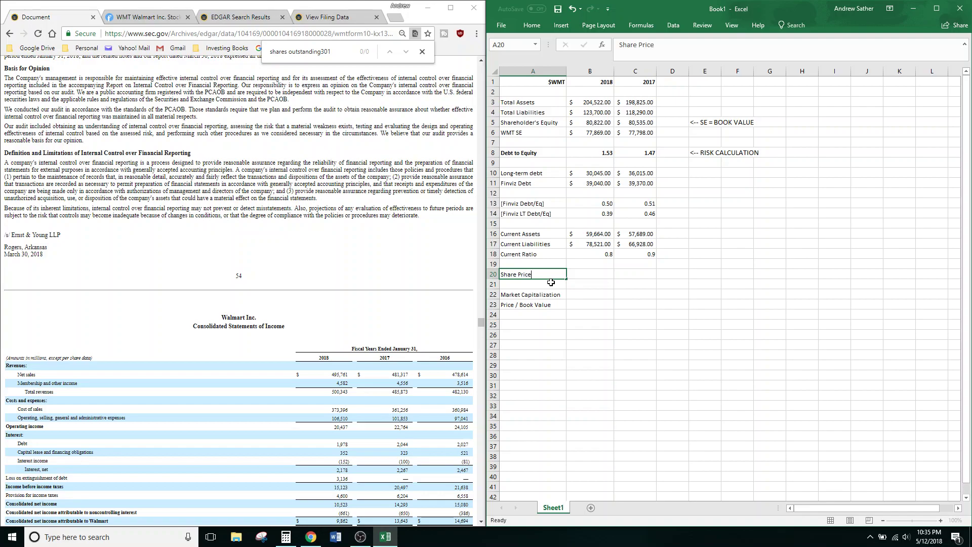
pyautogui.press('Tab')
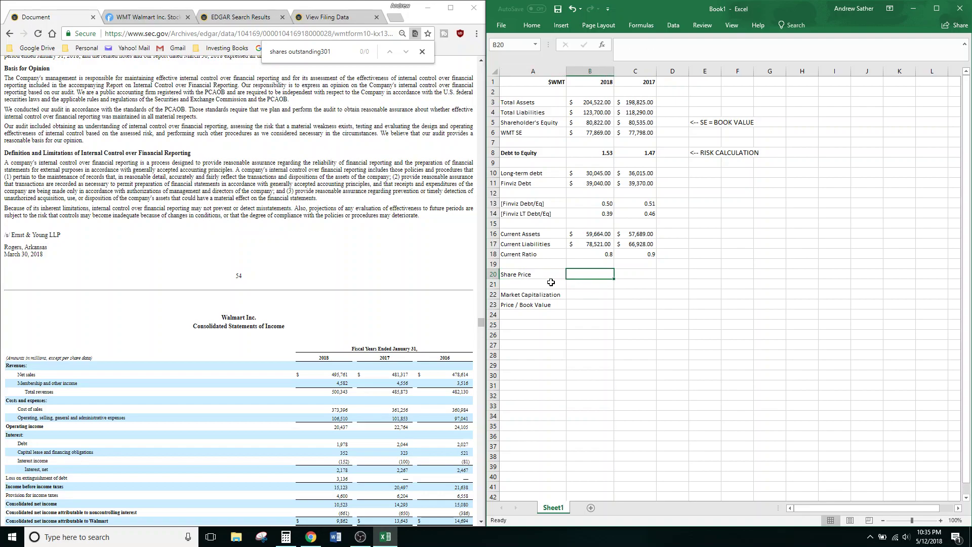
pyautogui.press('Return')
# Step: Enter the label "Shares Outstanding" in A21, directly below Share Price
pyautogui.click(440, 163)
pyautogui.scroll(-1, 439, 163)
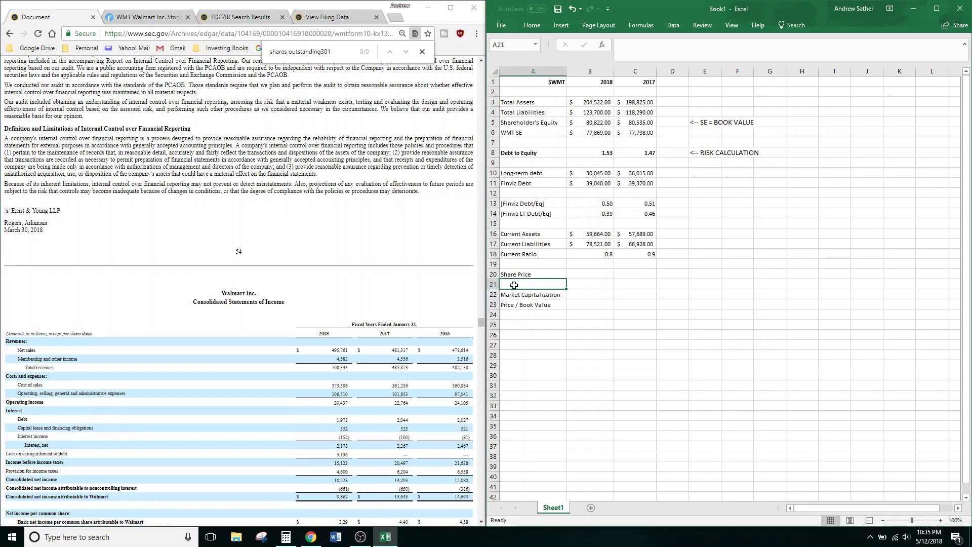
pyautogui.middleClick(400, 208)
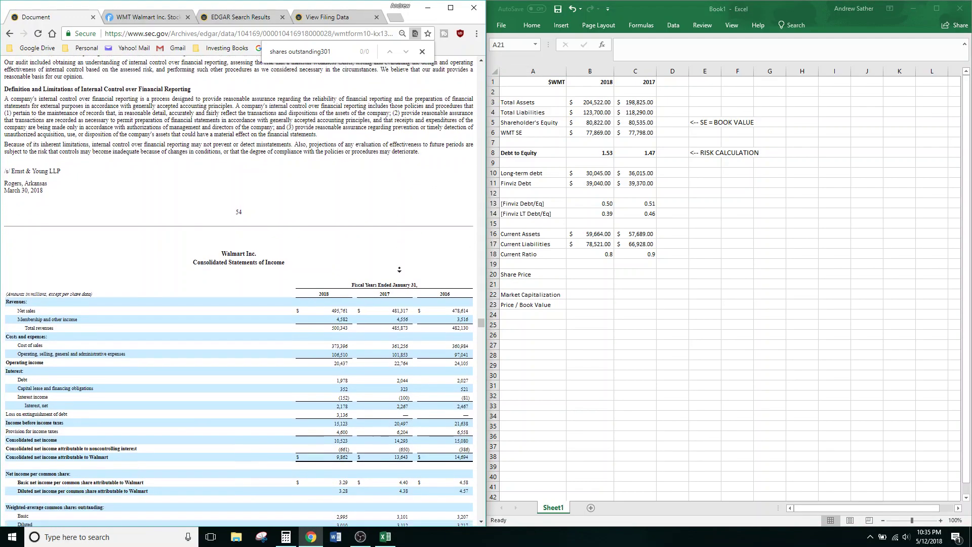
pyautogui.moveTo(481, 325)
pyautogui.mouseDown()
pyautogui.moveTo(482, 338)
pyautogui.moveTo(481, 323)
pyautogui.mouseUp()
pyautogui.click(527, 281)
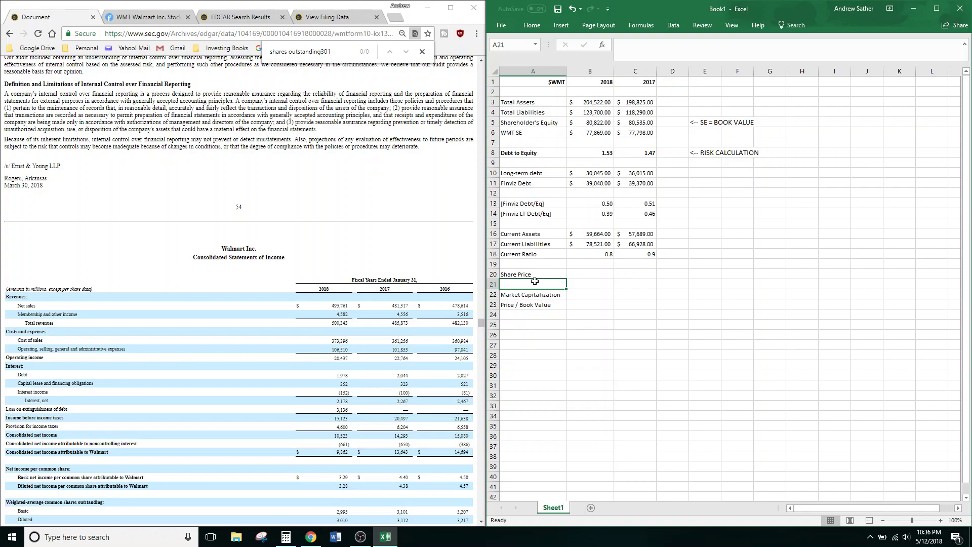
pyautogui.write('Shares Out')
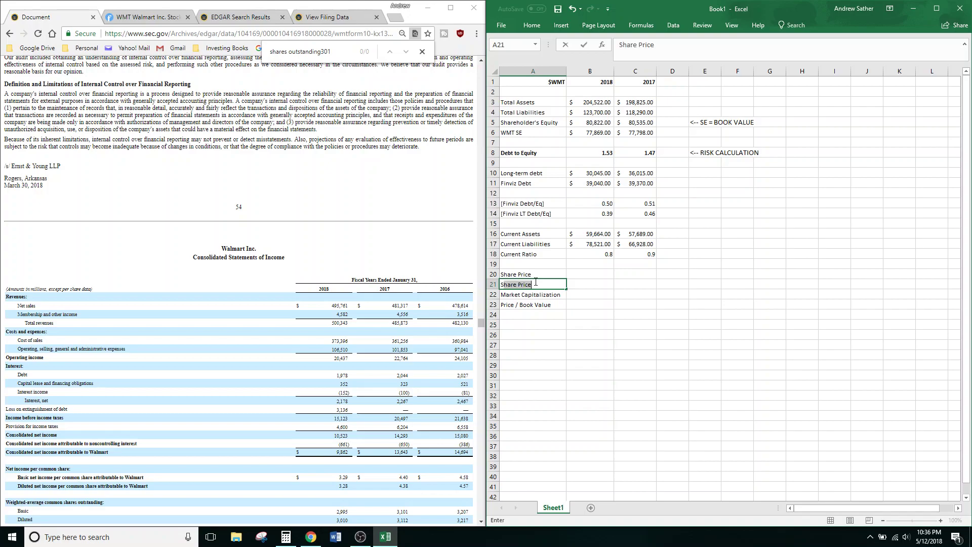
pyautogui.write('standing')
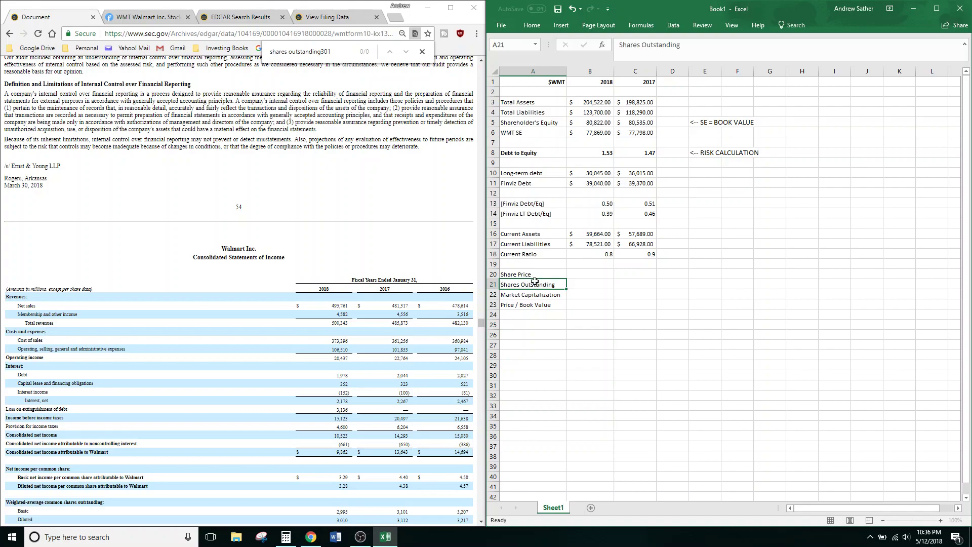
pyautogui.press('Tab')
# Step: Search the 10-K for "shares outstanding" and highlight the weighted-average diluted shares line in Note 2
pyautogui.moveTo(544, 284)
pyautogui.mouseDown()
pyautogui.moveTo(544, 304)
pyautogui.moveTo(547, 284)
pyautogui.mouseUp()
pyautogui.click(590, 284)
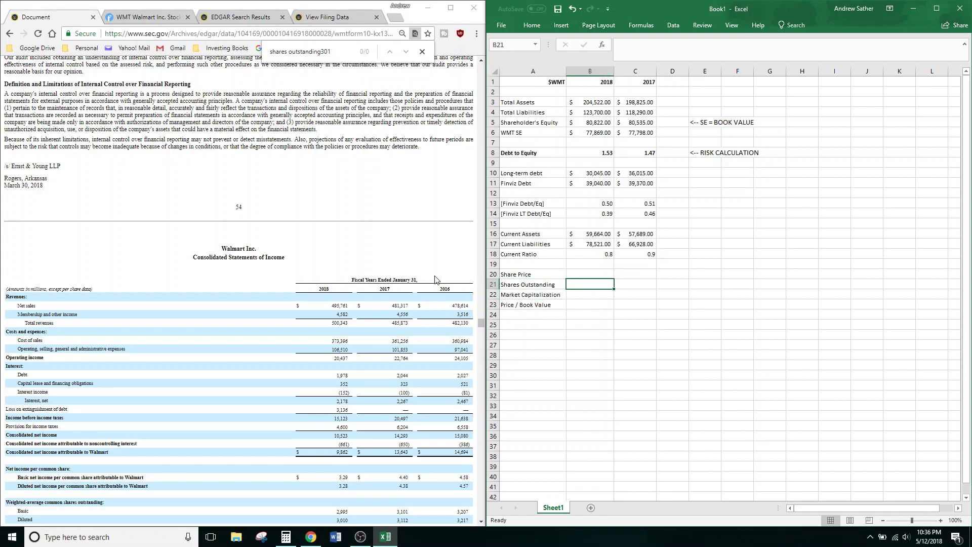
pyautogui.click(349, 260)
pyautogui.hotkey('ctrl', 'f')
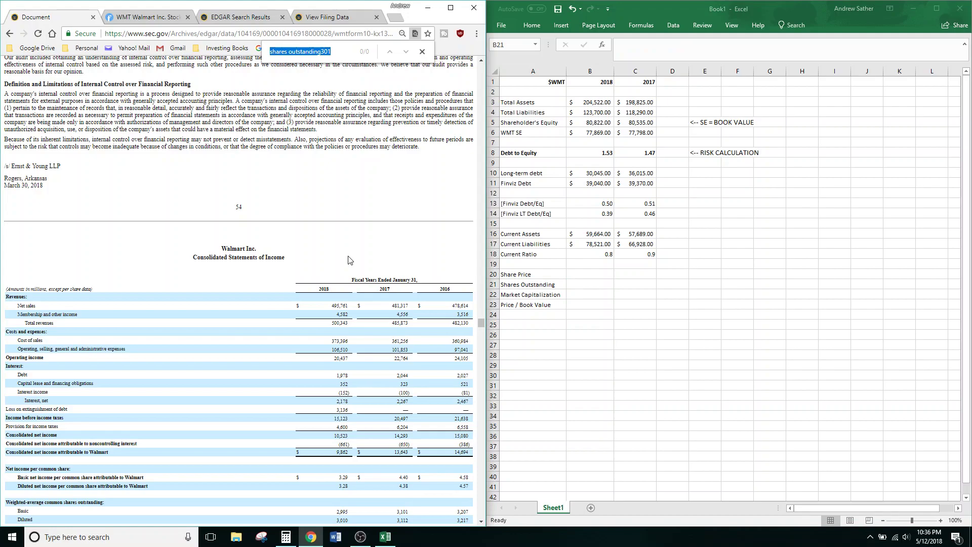
pyautogui.press('End')
pyautogui.press('BackSpace')
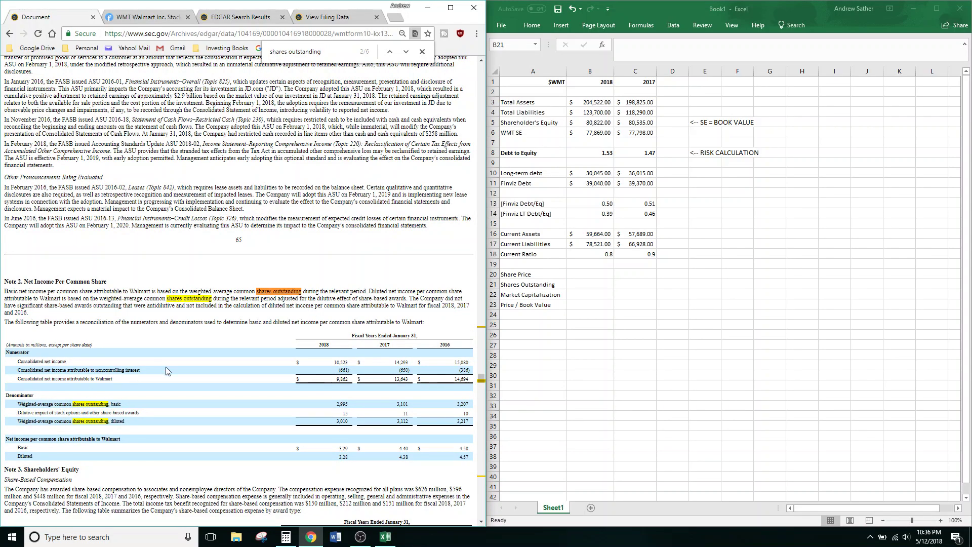
pyautogui.scroll(-1, 109, 415)
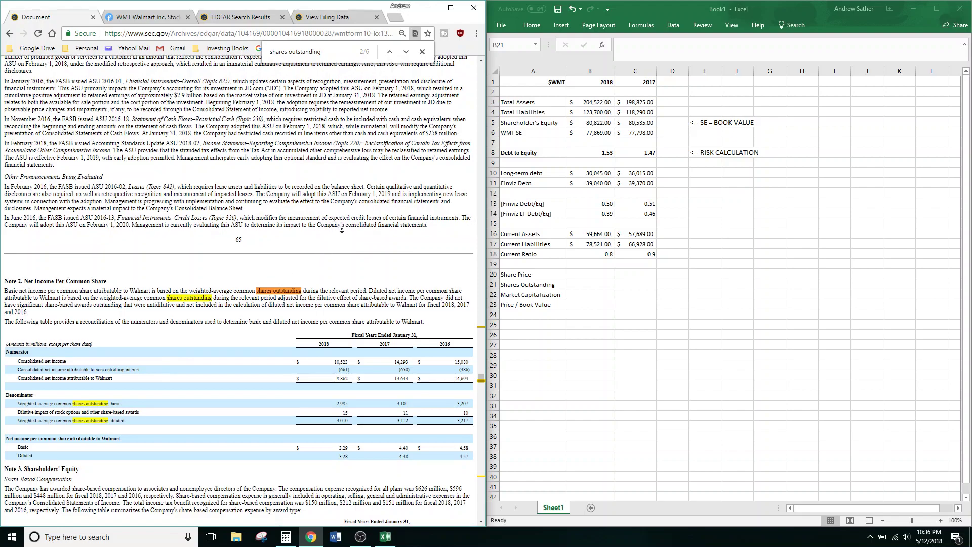
pyautogui.moveTo(18, 415); pyautogui.dragTo(134, 420)
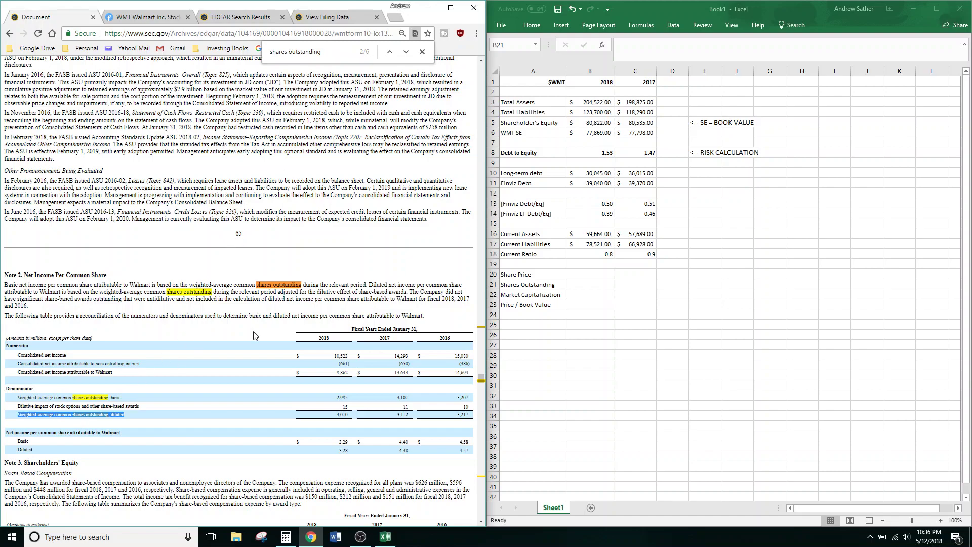
# Step: Enter the 2018 diluted share count, 3010, in B21 beside Shares Outstanding
pyautogui.click(367, 168)
pyautogui.scroll(-1, 367, 202)
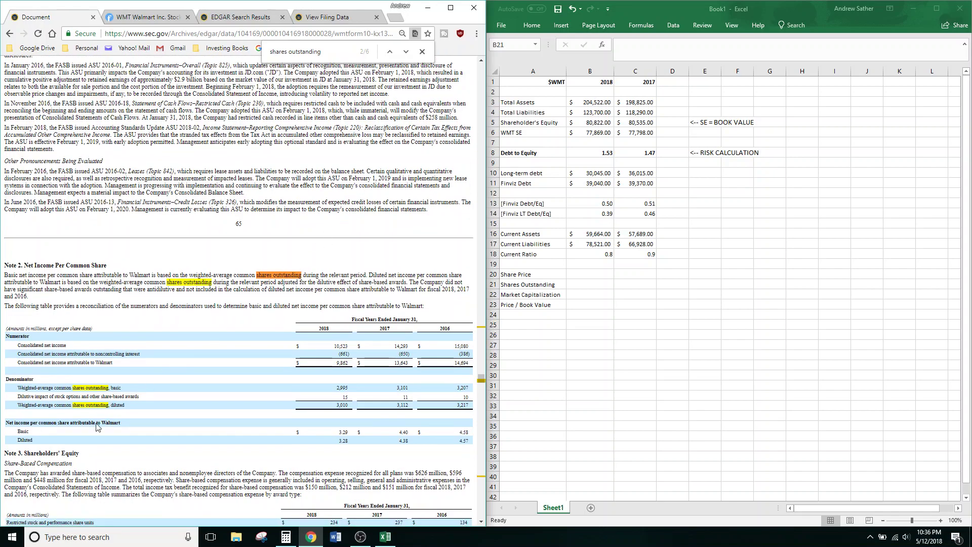
pyautogui.click(591, 283)
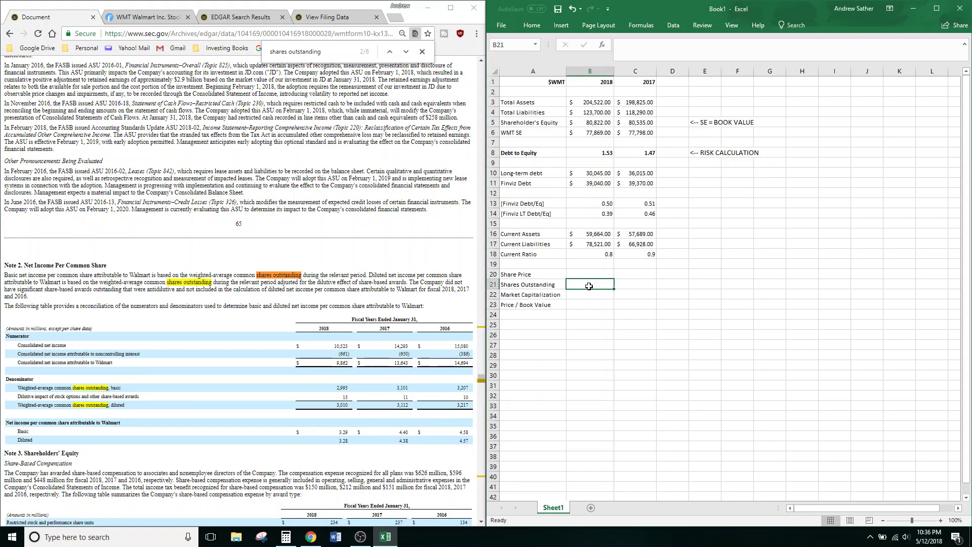
pyautogui.write('3010')
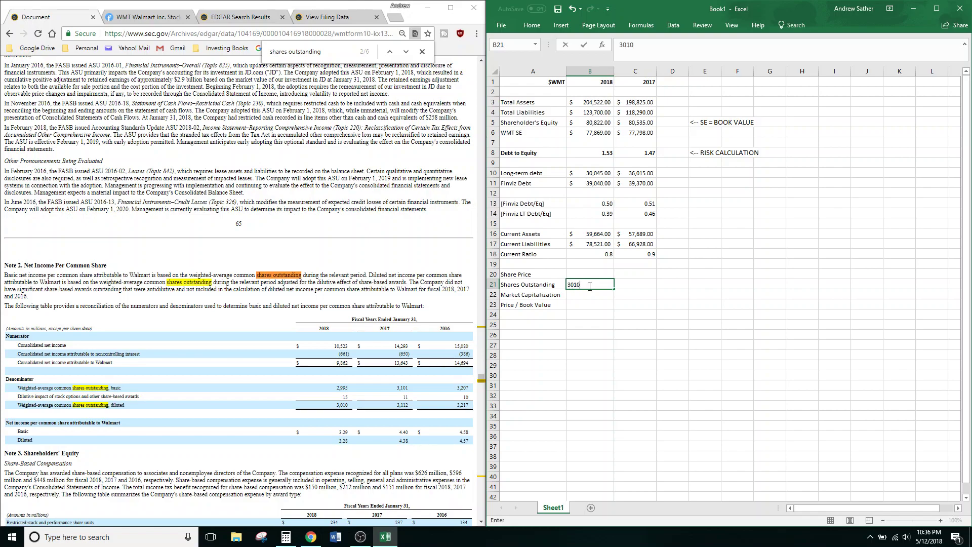
pyautogui.press('Return')
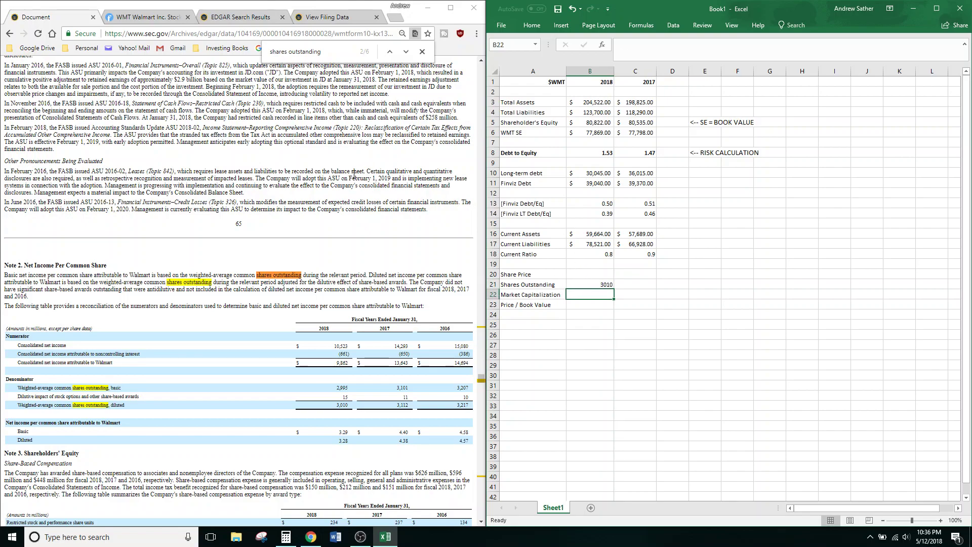
# Step: Look up Walmart's current price on the Finviz quote page and enter 83.38 as the Share Price in B20
pyautogui.click(358, 171)
pyautogui.scroll(-1, 359, 171)
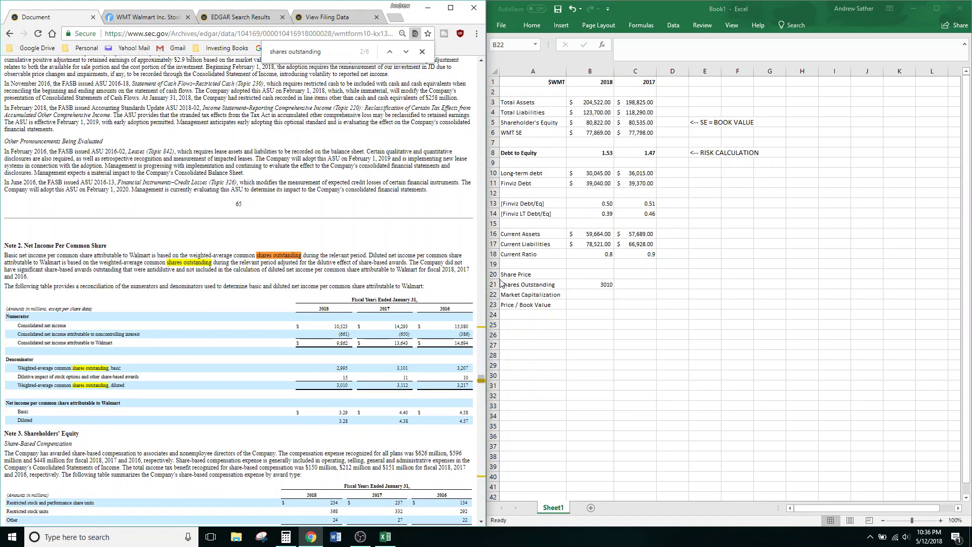
pyautogui.click(164, 16)
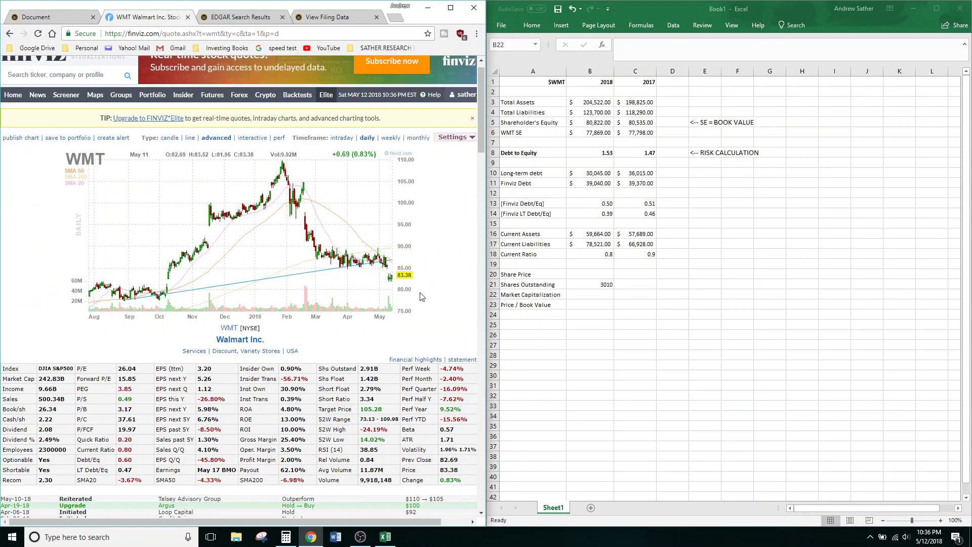
pyautogui.click(575, 276)
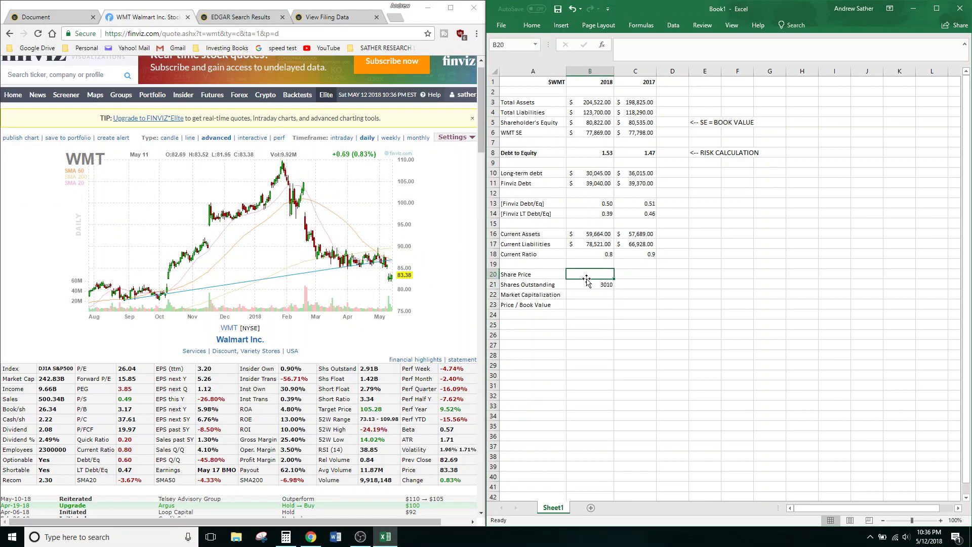
pyautogui.write('83.38')
pyautogui.press('Return')
pyautogui.press('Return')
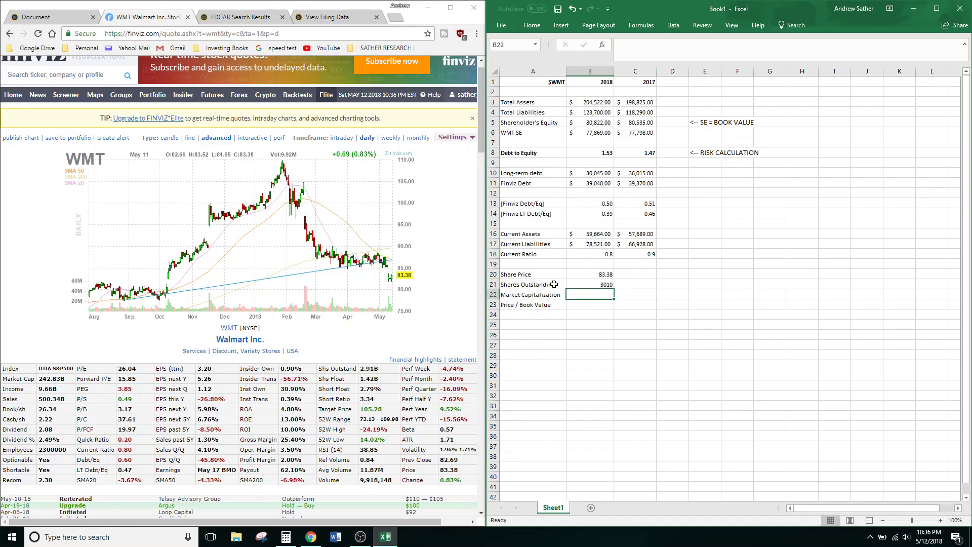
# Step: Apply the dollar Accounting number format to the Share Price value in B20
pyautogui.click(577, 274)
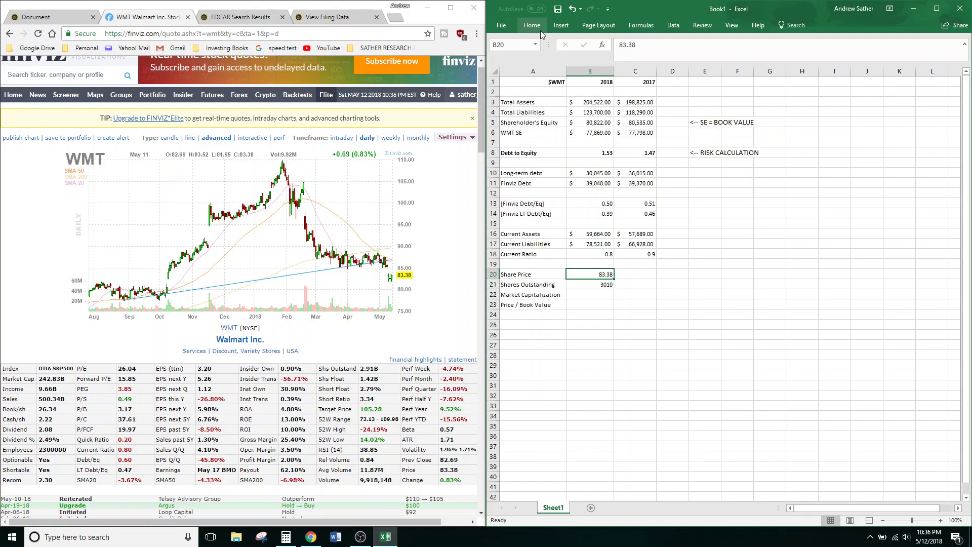
pyautogui.click(561, 25)
pyautogui.click(532, 25)
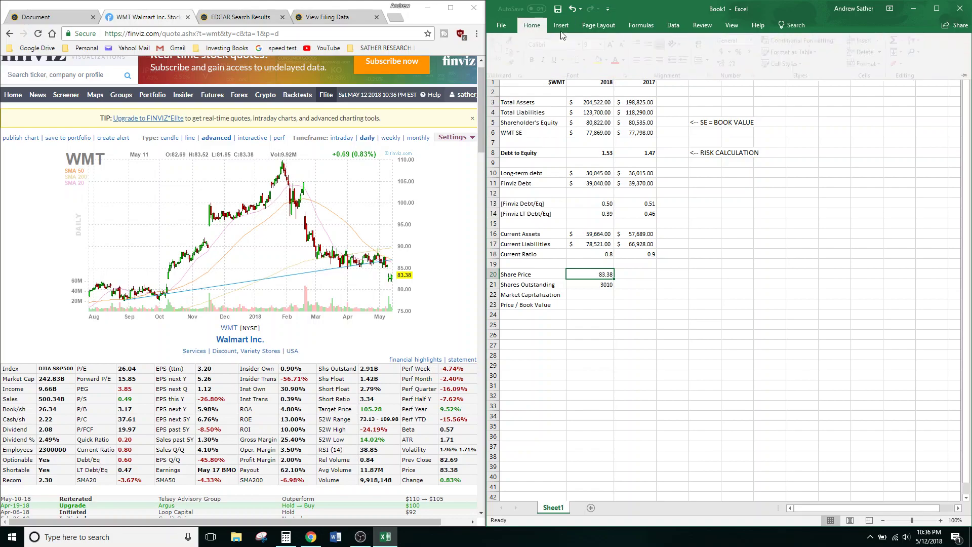
pyautogui.click(728, 52)
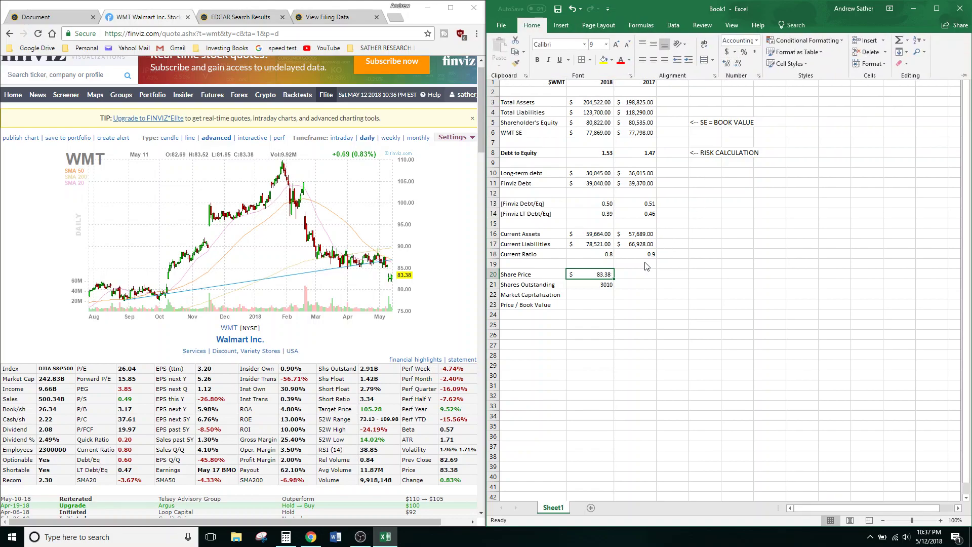
# Step: Calculate Market Capitalization in B22 as share price times shares outstanding with the formula =B20*B21
pyautogui.click(589, 304)
pyautogui.click(590, 291)
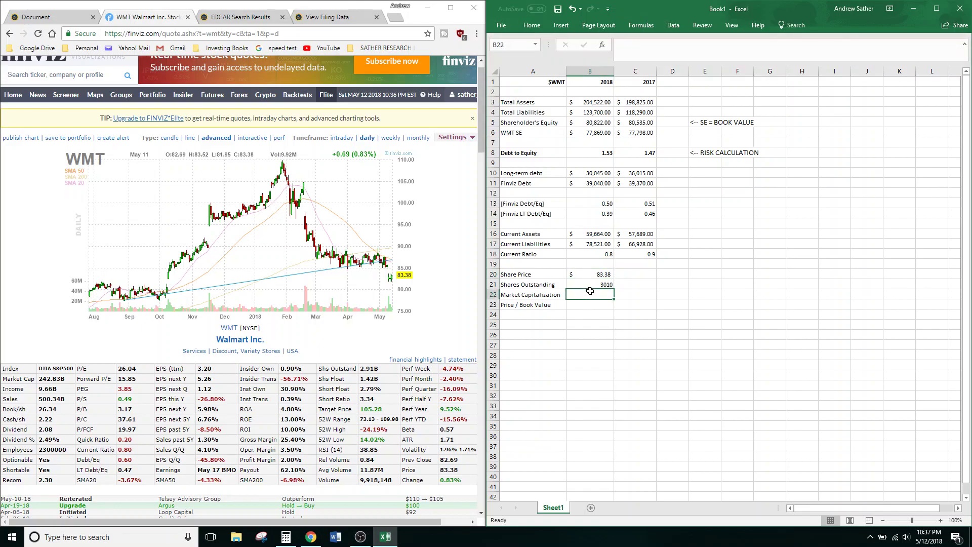
pyautogui.write('=')
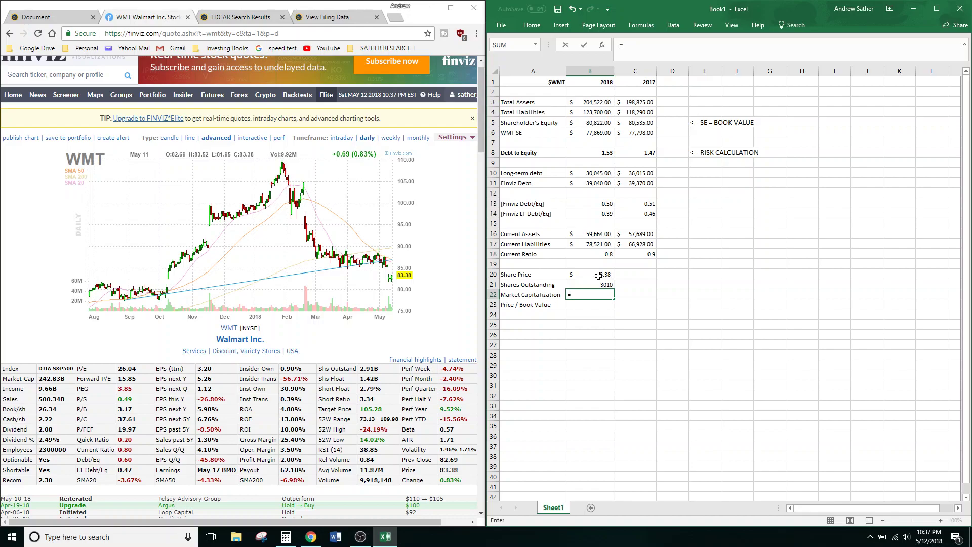
pyautogui.click(599, 275)
pyautogui.write('*')
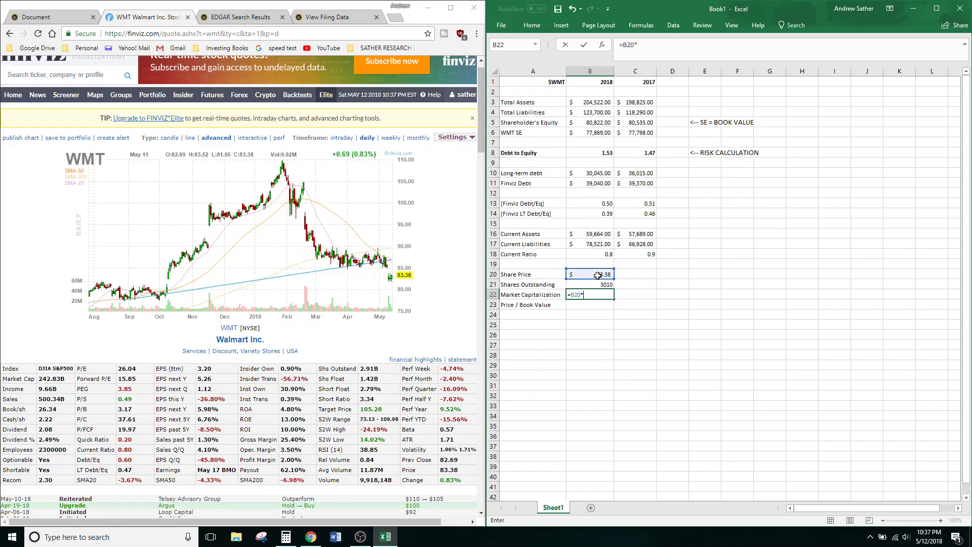
pyautogui.click(596, 284)
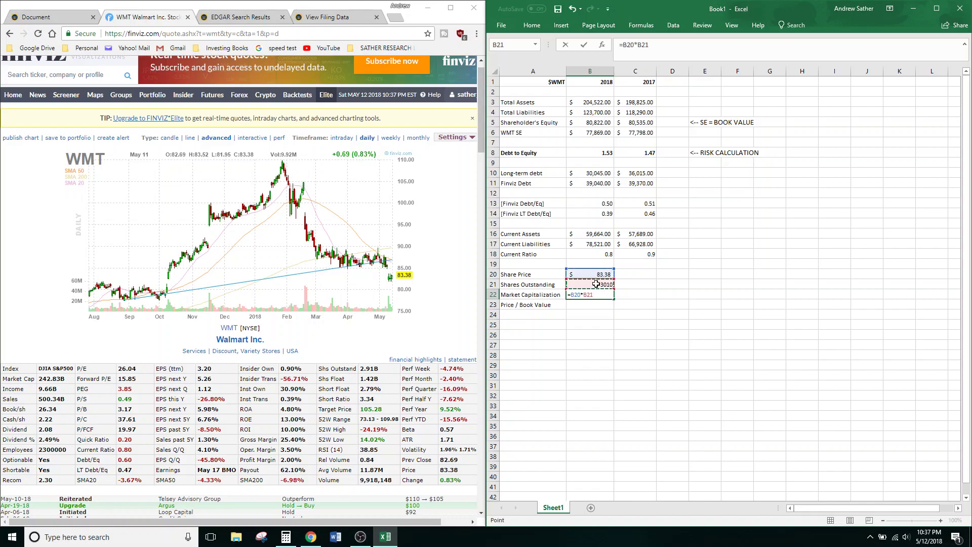
pyautogui.press('Return')
# Step: Compare the calculated Market Capitalization with the Market Cap figure on the Finviz page
pyautogui.click(595, 295)
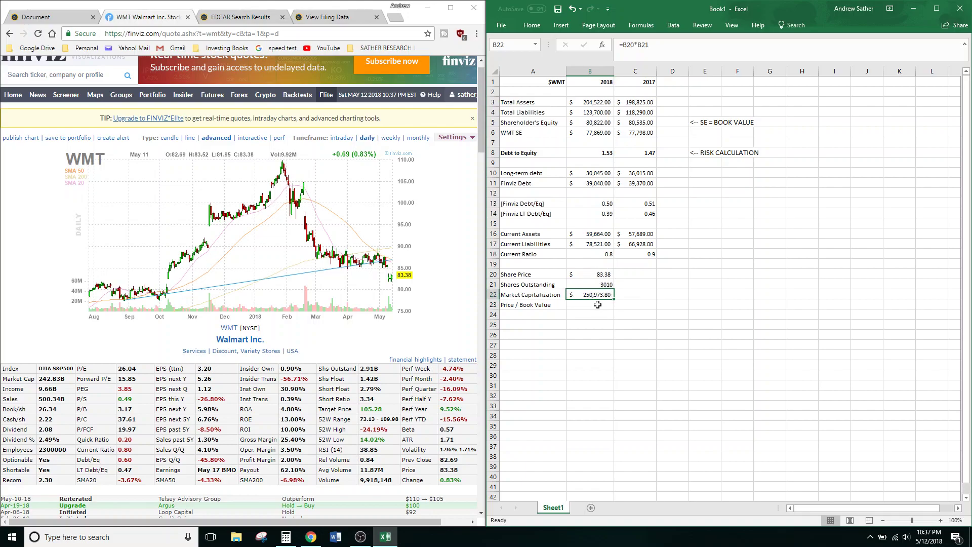
pyautogui.doubleClick(40, 378)
pyautogui.click(76, 381)
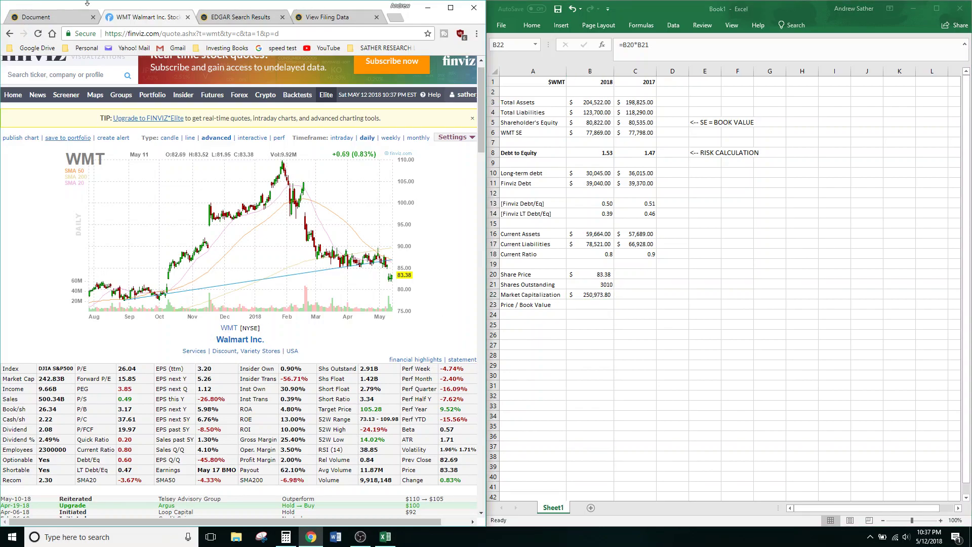
# Step: Return to the 10-K document and move the Shares Outstanding through Price / Book Value block down one row to A22:B24
pyautogui.click(57, 17)
pyautogui.click(550, 283)
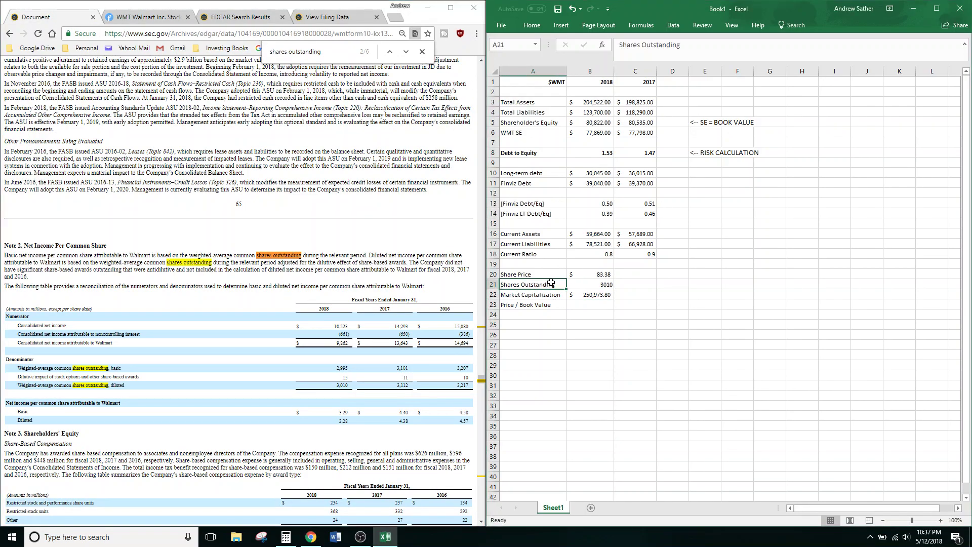
pyautogui.moveTo(551, 283); pyautogui.dragTo(602, 304)
pyautogui.moveTo(547, 279); pyautogui.dragTo(546, 290)
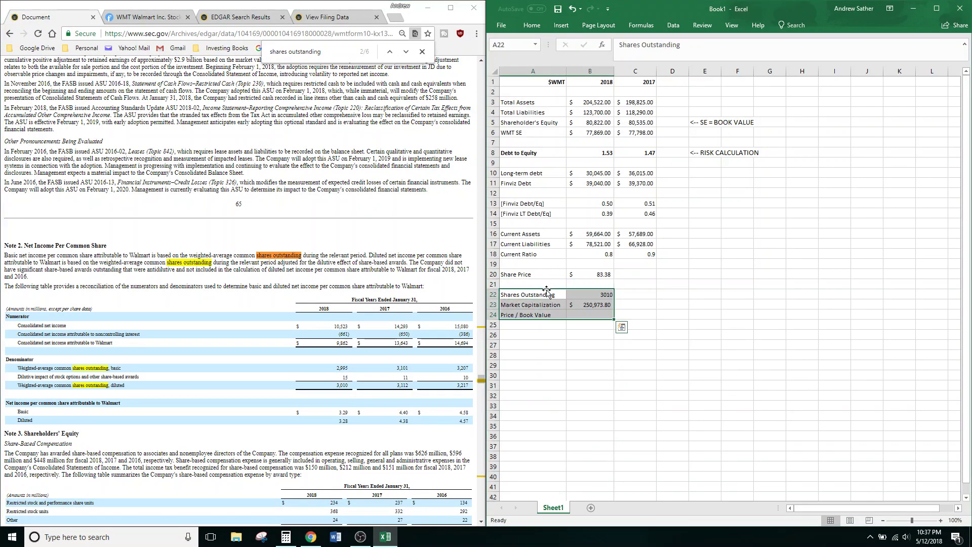
# Step: Extend the label in A22 to read "Shares Outstanding (diluted)"
pyautogui.doubleClick(557, 294)
pyautogui.write('(diluted')
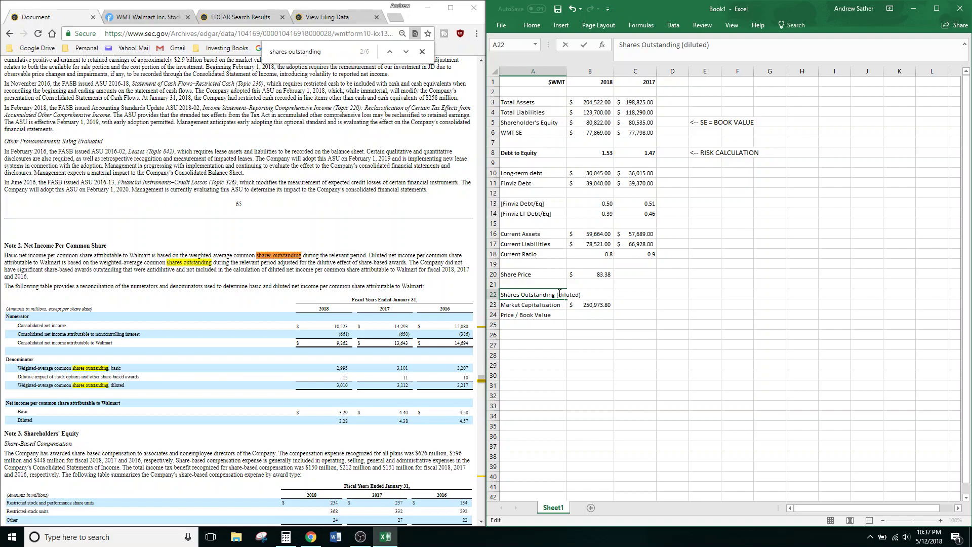
pyautogui.click(562, 282)
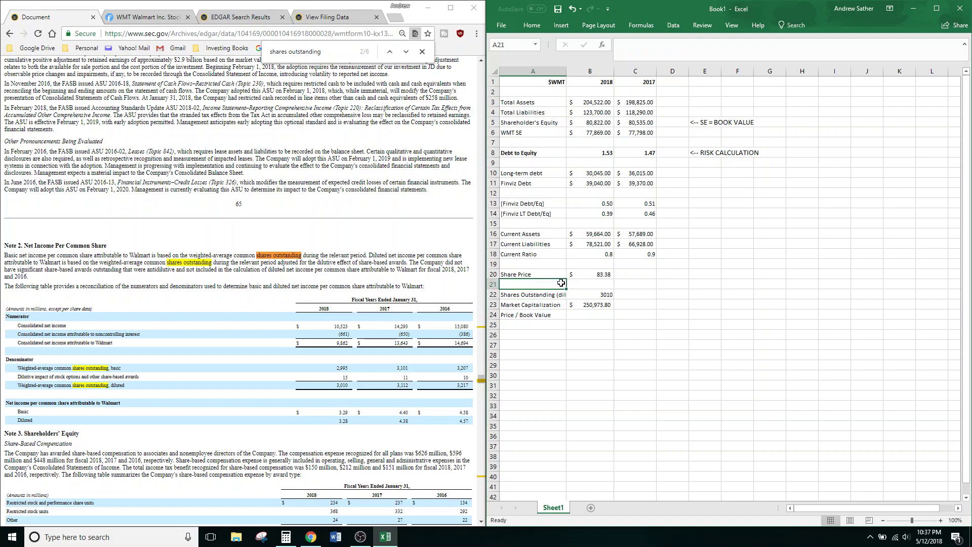
# Step: Label cell A21 "Shares Outstanding (basic)", directly above the diluted shares row
pyautogui.write('Sahe')
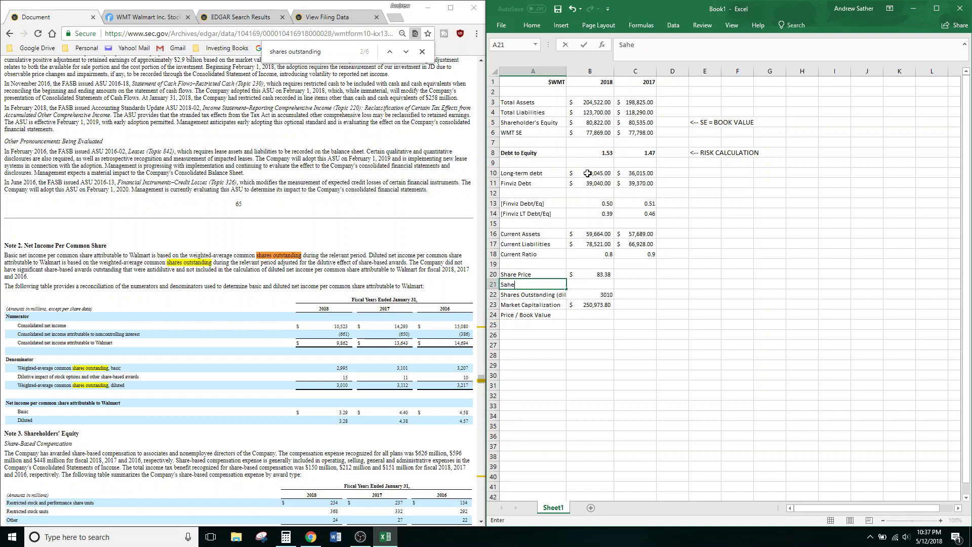
pyautogui.press('BackSpace')
pyautogui.press('BackSpace')
pyautogui.press('BackSpace')
pyautogui.write('hares')
pyautogui.press('Tab')
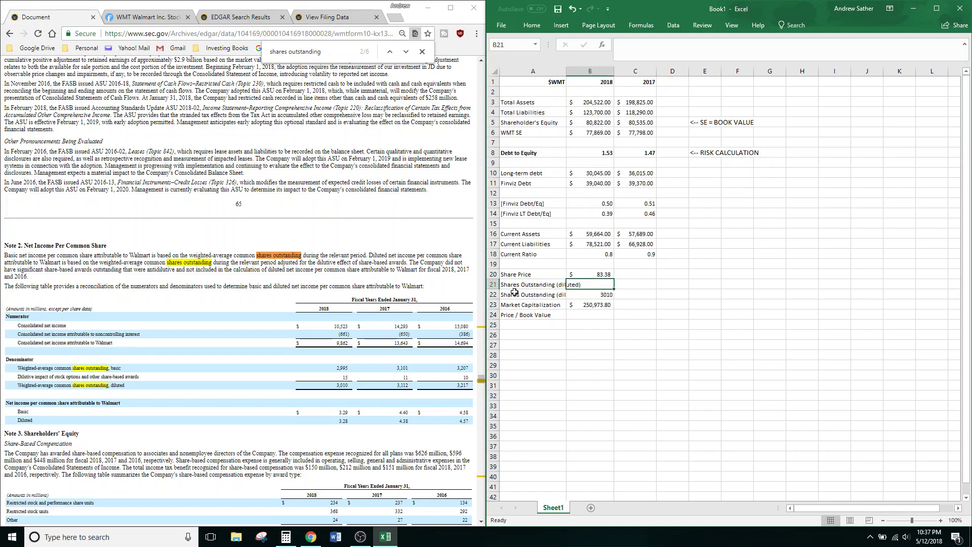
pyautogui.doubleClick(529, 284)
pyautogui.doubleClick(691, 47)
pyautogui.write('basic')
pyautogui.press('Return')
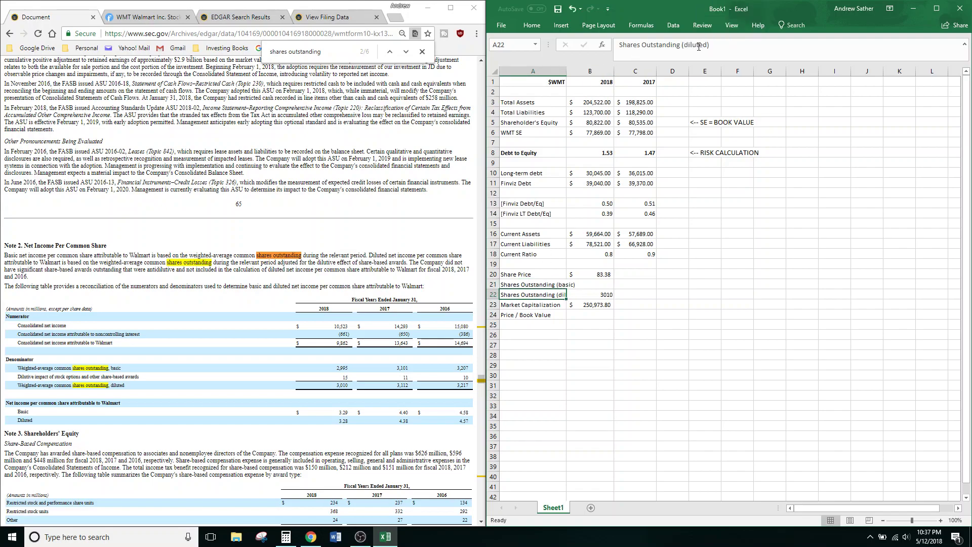
# Step: Enter the 2018 basic weighted-average share count from the 10-K, 2995, in B21
pyautogui.click(609, 282)
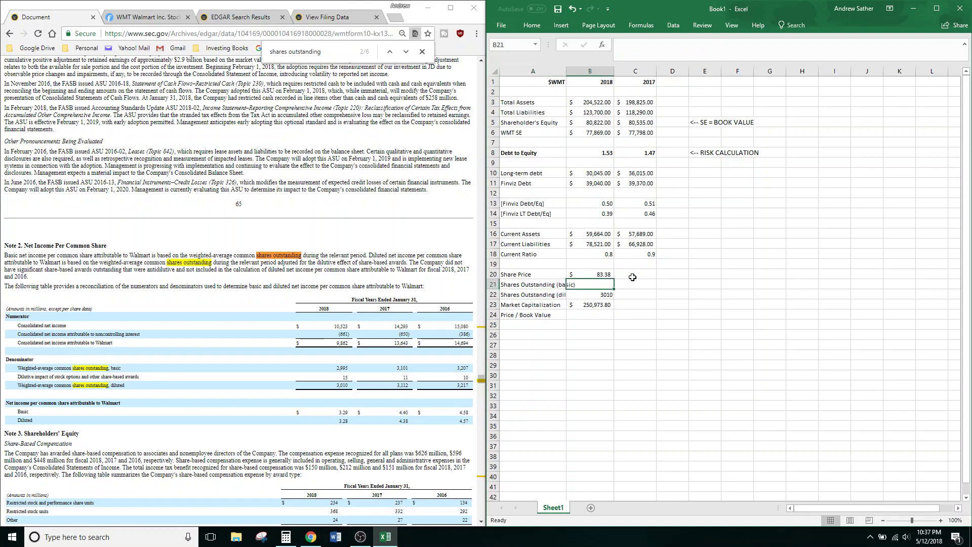
pyautogui.write('2995')
pyautogui.press('Return')
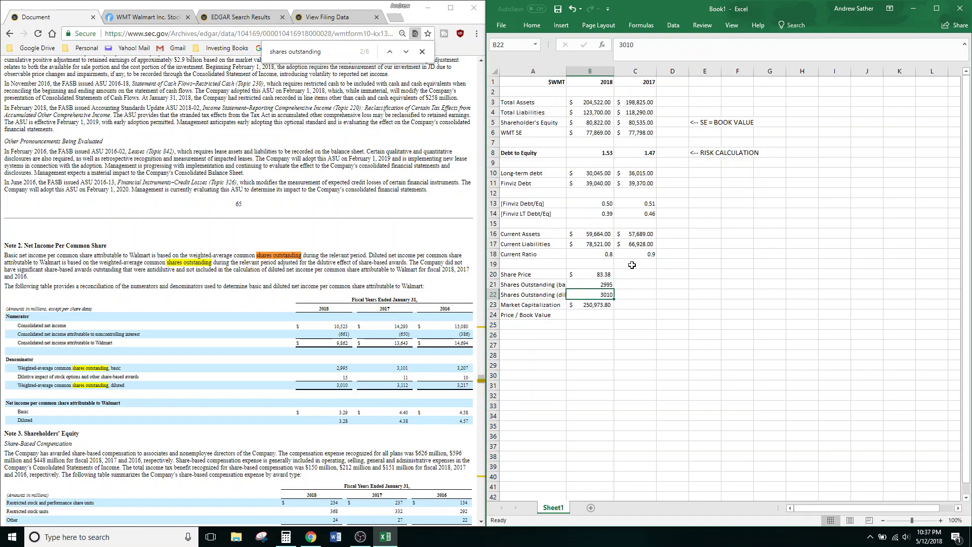
# Step: Change the Market Capitalization formula in B23 to =B20*B21 so it uses the basic shares
pyautogui.doubleClick(604, 304)
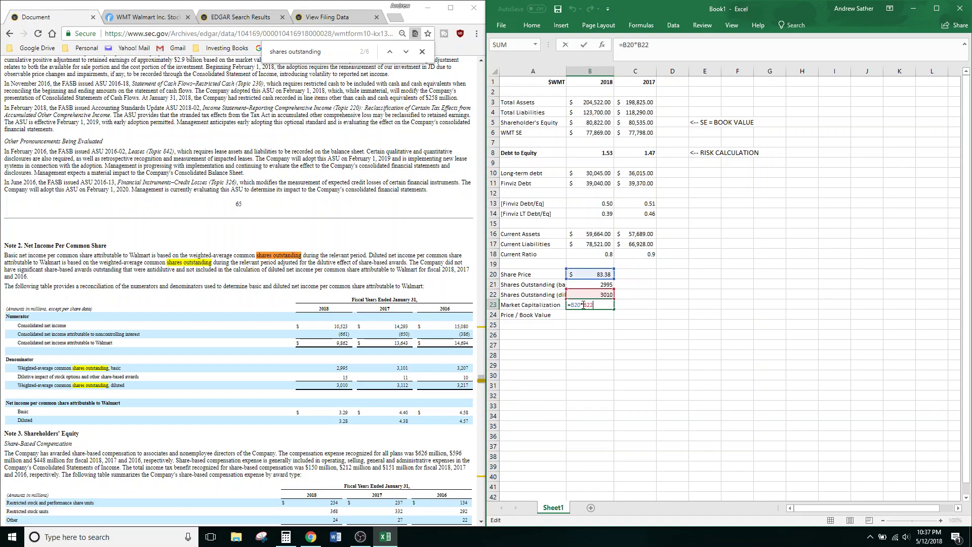
pyautogui.press('BackSpace')
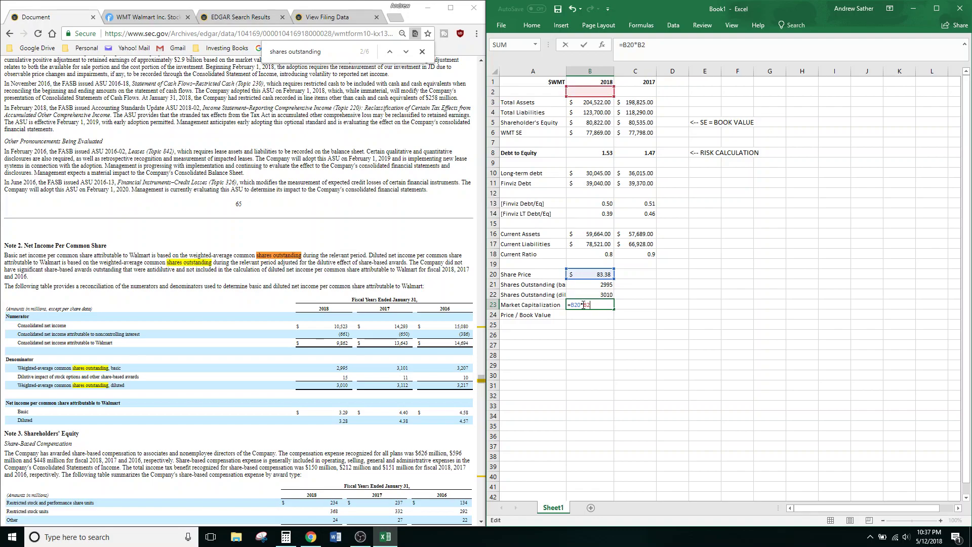
pyautogui.write('1')
pyautogui.press('Return')
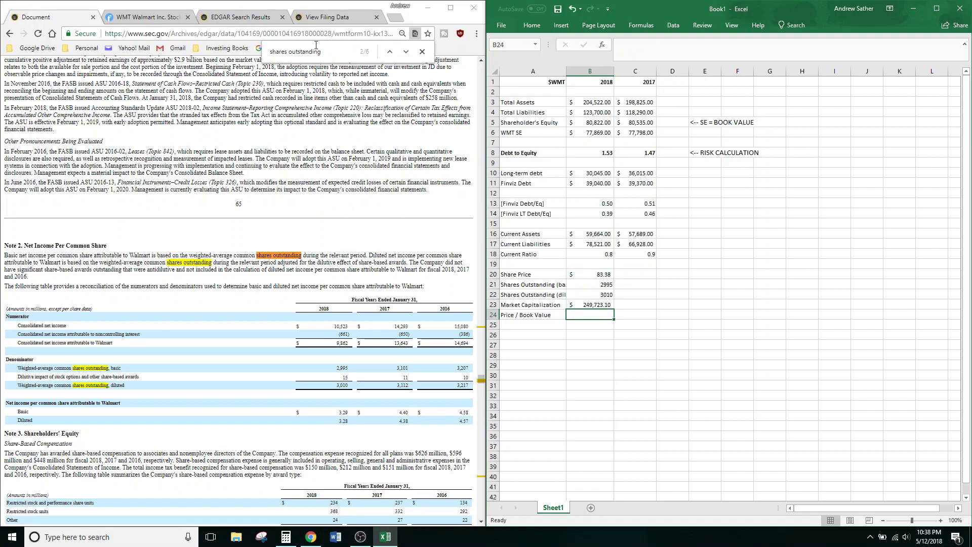
# Step: Check the Finviz market cap and review every "shares outstanding" match in the 10-K document
pyautogui.click(147, 17)
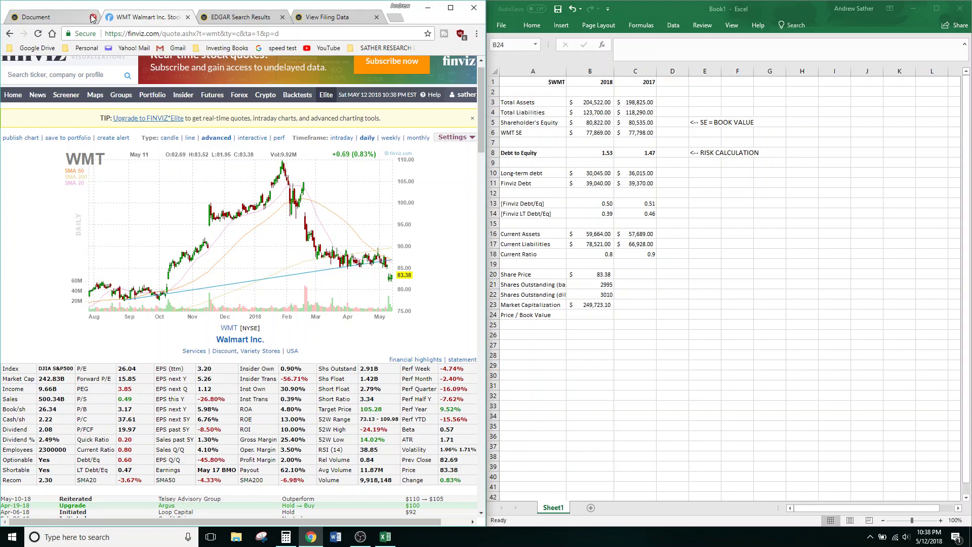
pyautogui.click(56, 17)
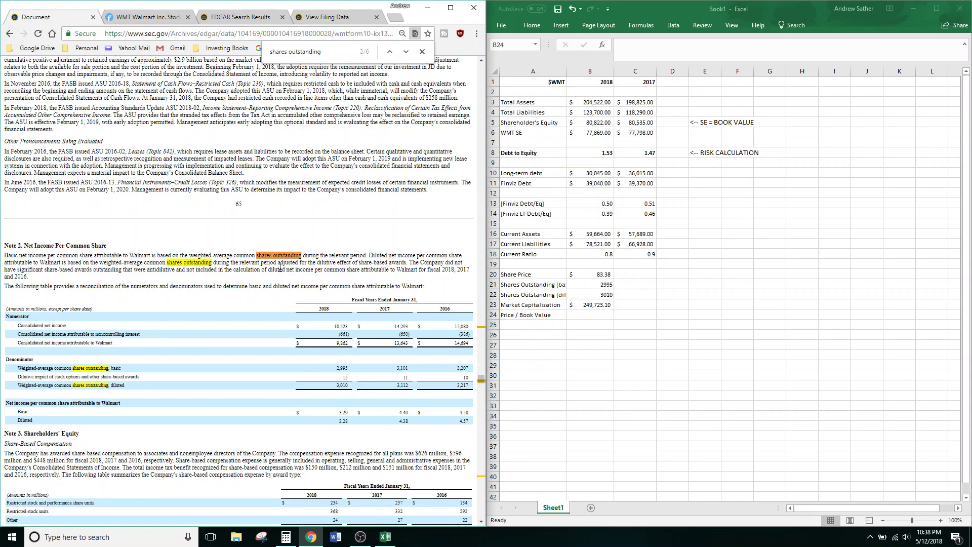
pyautogui.hotkey('ctrl', 'f')
pyautogui.press('Return')
pyautogui.press('Return')
pyautogui.press('Return')
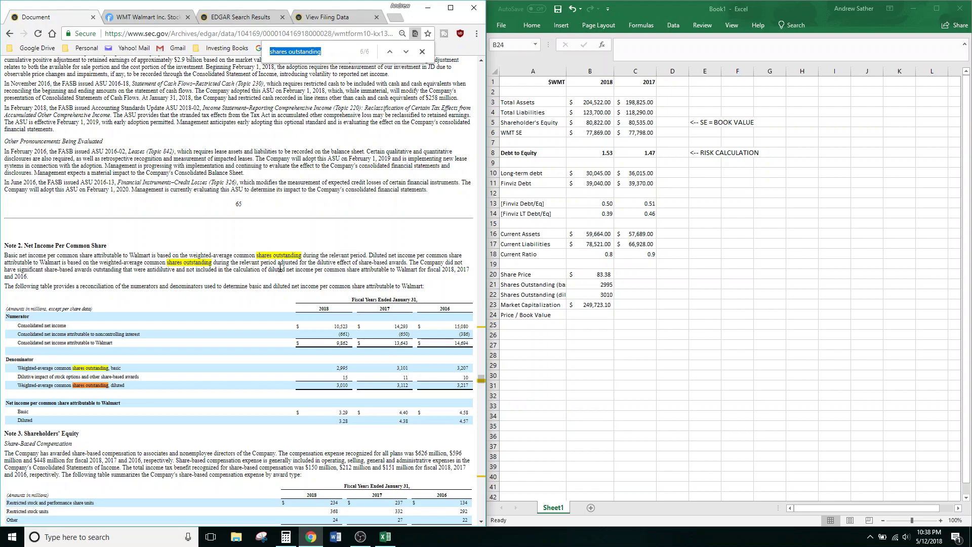
pyautogui.press('Return')
pyautogui.press('Return')
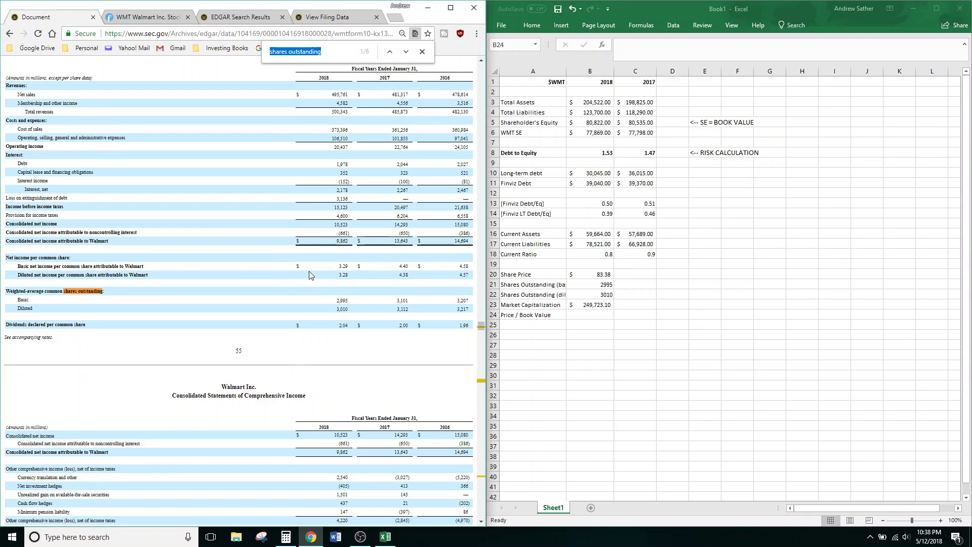
pyautogui.press('Return')
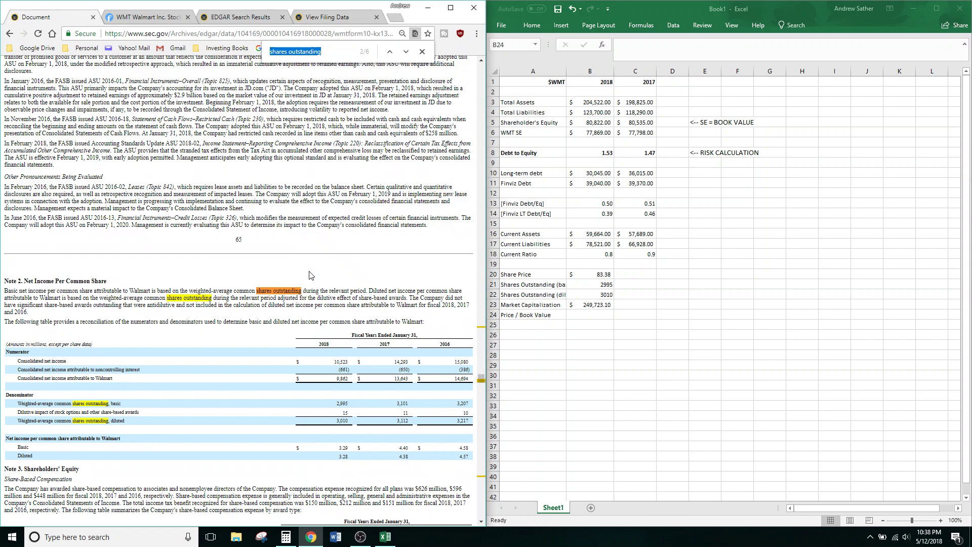
pyautogui.press('Return')
pyautogui.press('Return')
pyautogui.press('Return')
pyautogui.press('Return')
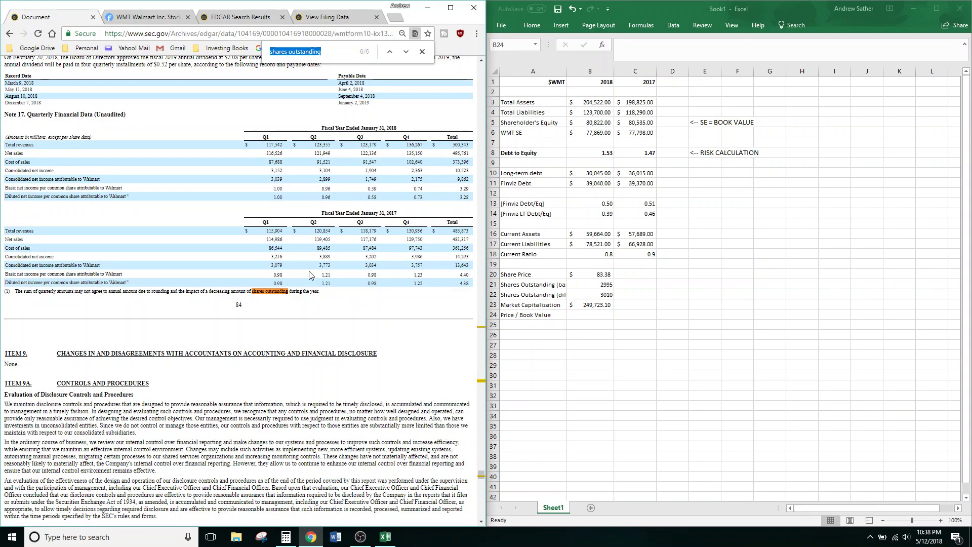
pyautogui.press('Return')
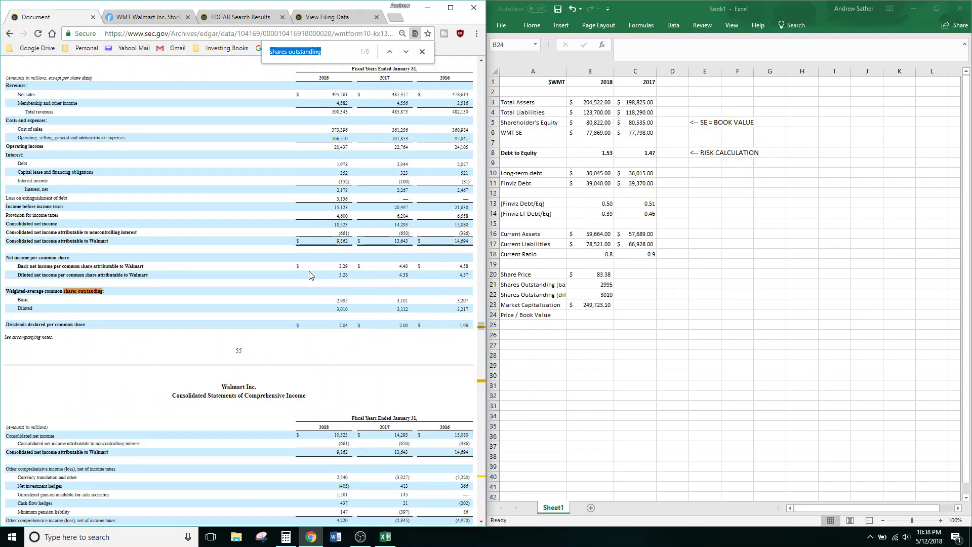
# Step: Recheck the Finviz statistics and search Google for "wmt share price" in a new browser tab
pyautogui.click(138, 19)
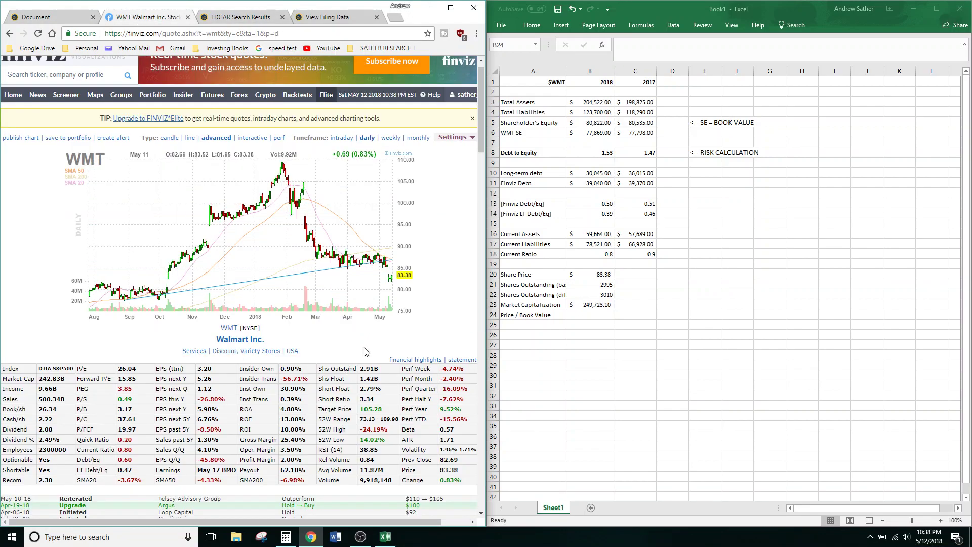
pyautogui.scroll(-1, 458, 269)
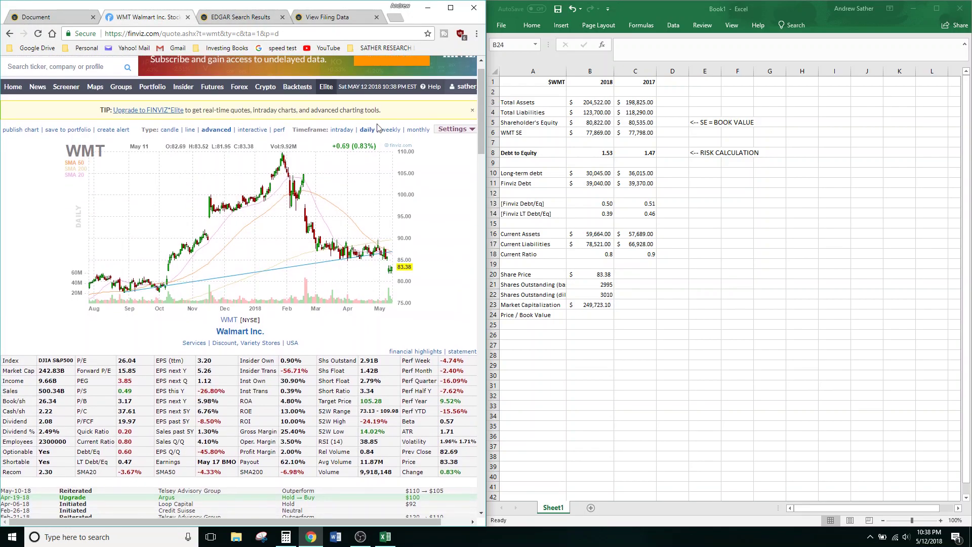
pyautogui.click(394, 17)
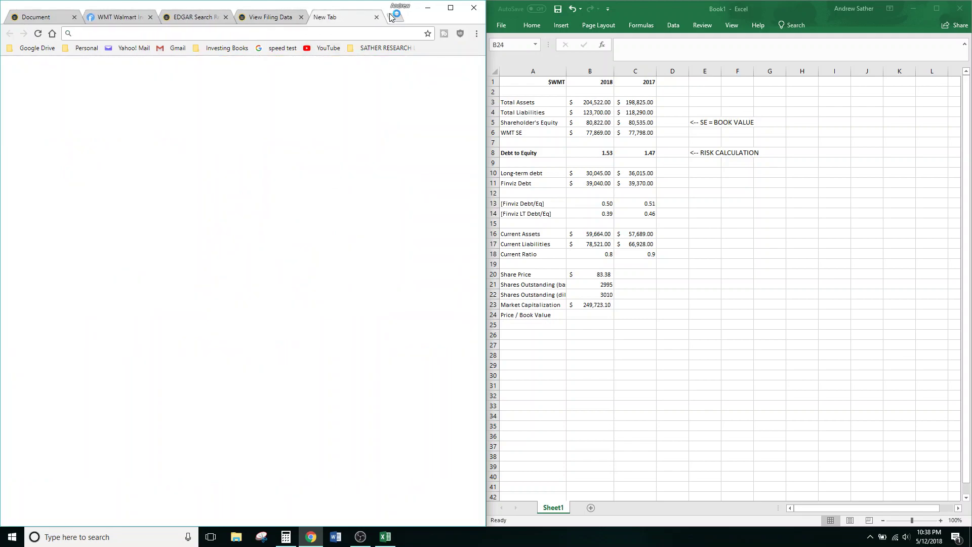
pyautogui.write('wmt share')
pyautogui.press('Return')
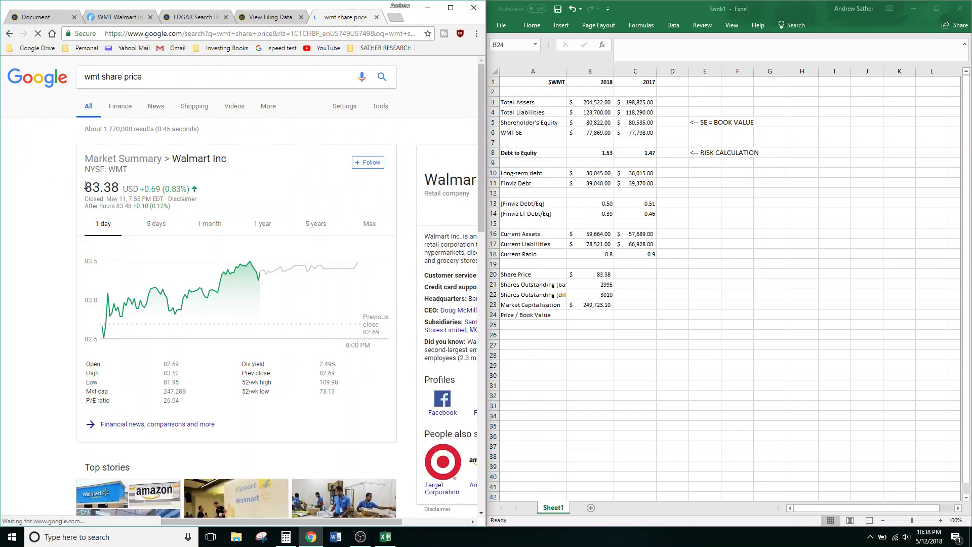
# Step: Compare Google's share price and market cap for Walmart with Finviz's figures, placing the Google tab beside the Finviz tab
pyautogui.doubleClick(101, 187)
pyautogui.moveTo(162, 391); pyautogui.dragTo(177, 387)
pyautogui.hotkey('ctrl', '2')
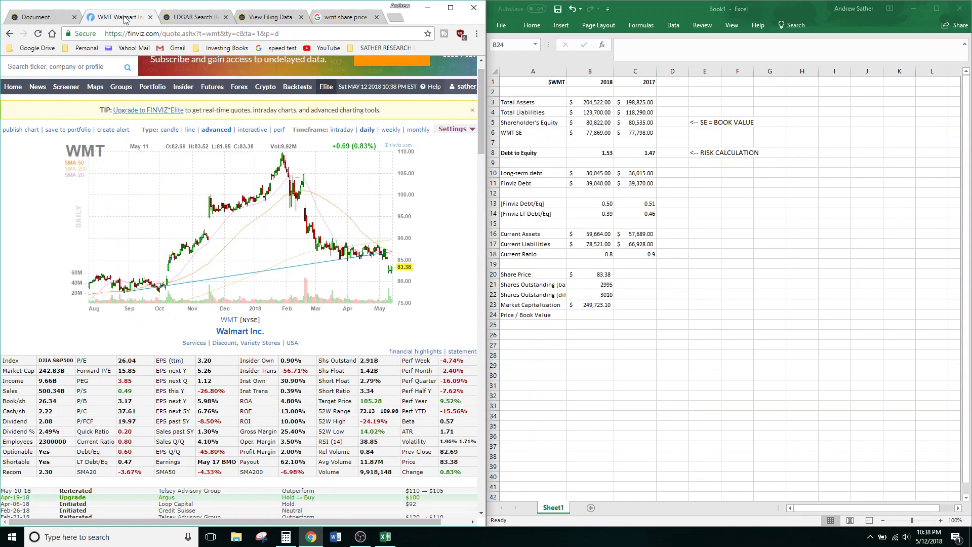
pyautogui.moveTo(39, 370); pyautogui.dragTo(66, 373)
pyautogui.moveTo(342, 14); pyautogui.dragTo(195, 15)
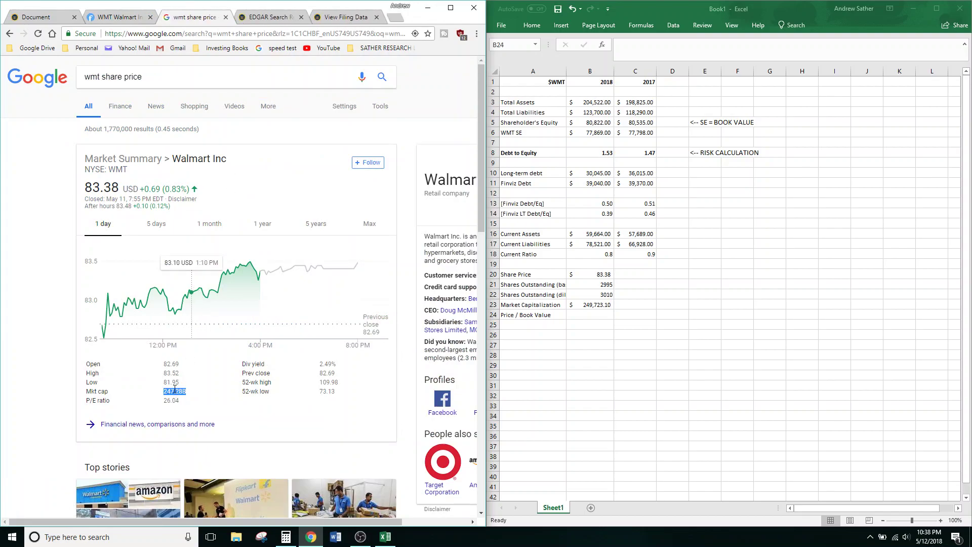
pyautogui.click(174, 392)
pyautogui.doubleClick(171, 389)
pyautogui.click(119, 17)
pyautogui.click(49, 375)
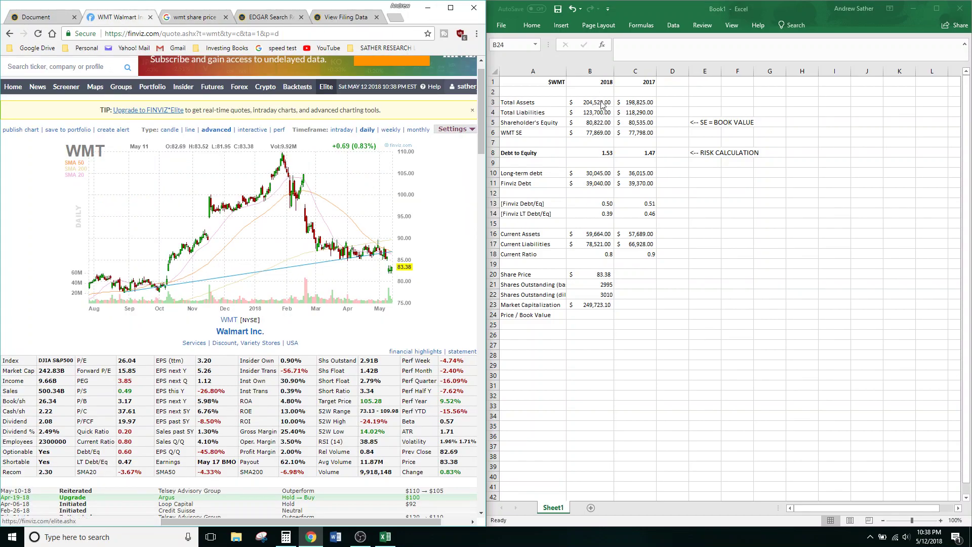
# Step: Move the Price / Book Value label down one row to A25
pyautogui.click(592, 314)
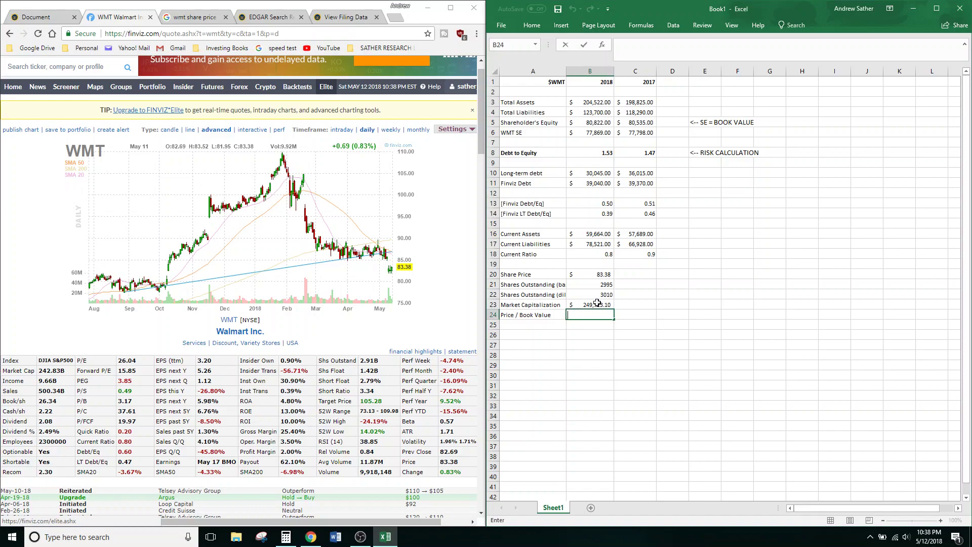
pyautogui.click(543, 306)
pyautogui.click(557, 315)
pyautogui.moveTo(562, 310); pyautogui.dragTo(563, 319)
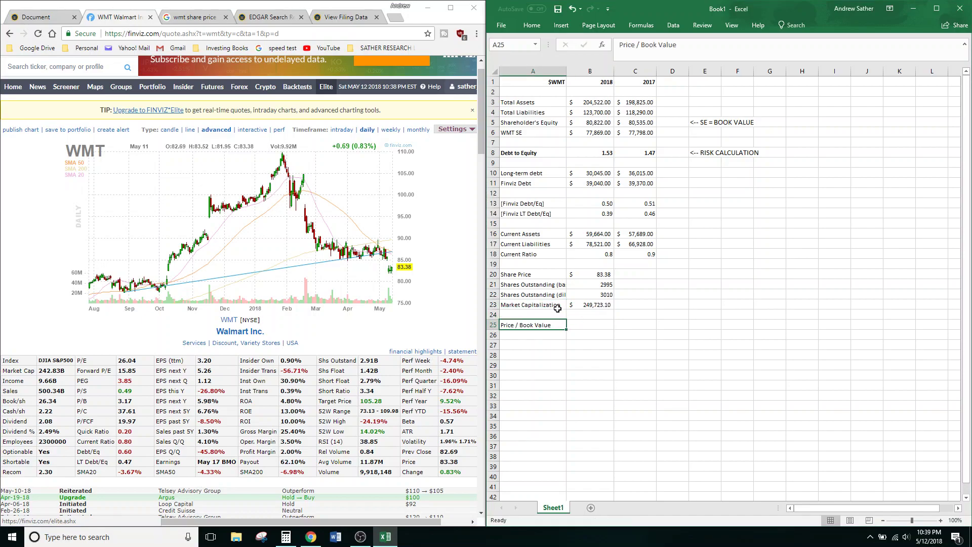
# Step: Append "(basic)" to the Market Capitalization label in A23
pyautogui.doubleClick(562, 305)
pyautogui.write('(basic)')
pyautogui.press('Return')
# Step: Add a "Market Cap (diluted)" row in A24 and calculate it in B24 with =B20*B22
pyautogui.write('Market Cap ')
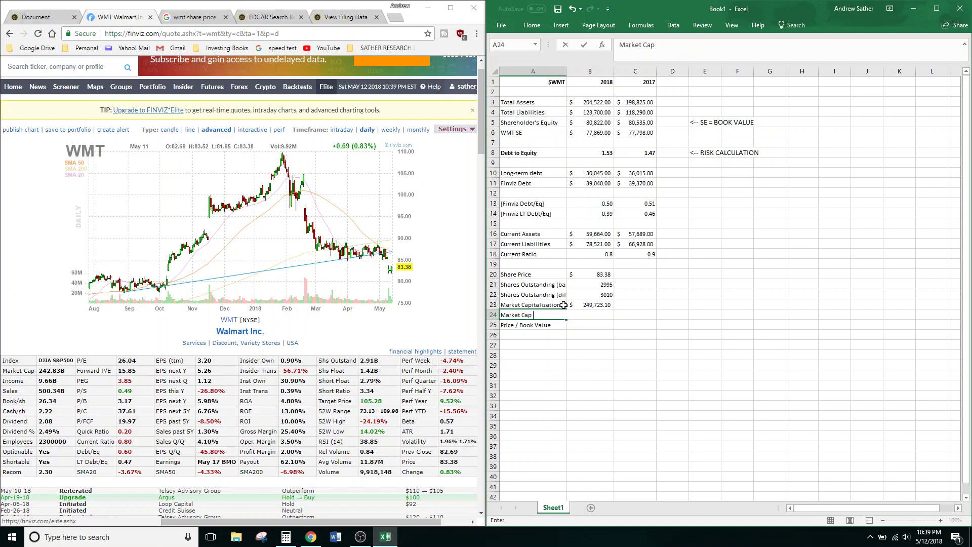
pyautogui.write('(diluted)')
pyautogui.press('Tab')
pyautogui.write('=')
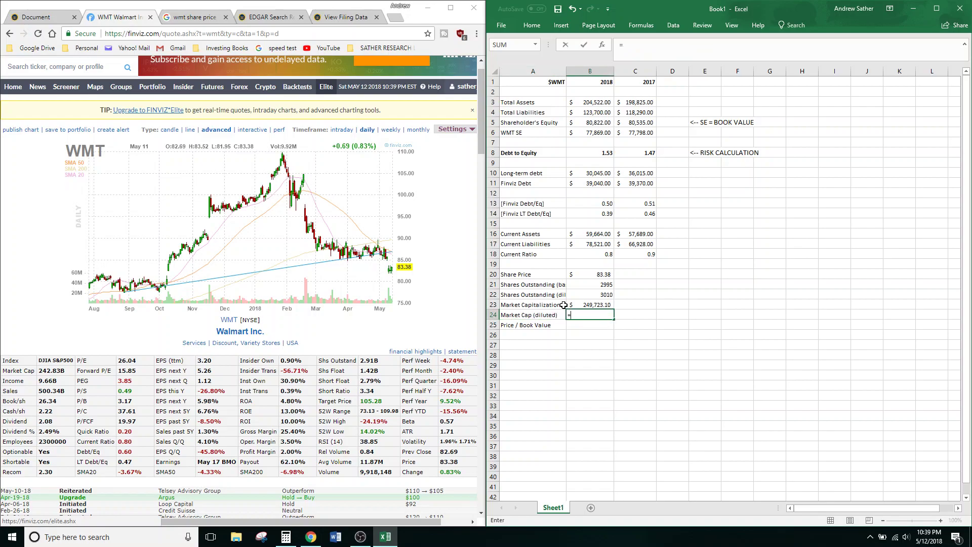
pyautogui.click(592, 276)
pyautogui.write('*')
pyautogui.click(599, 294)
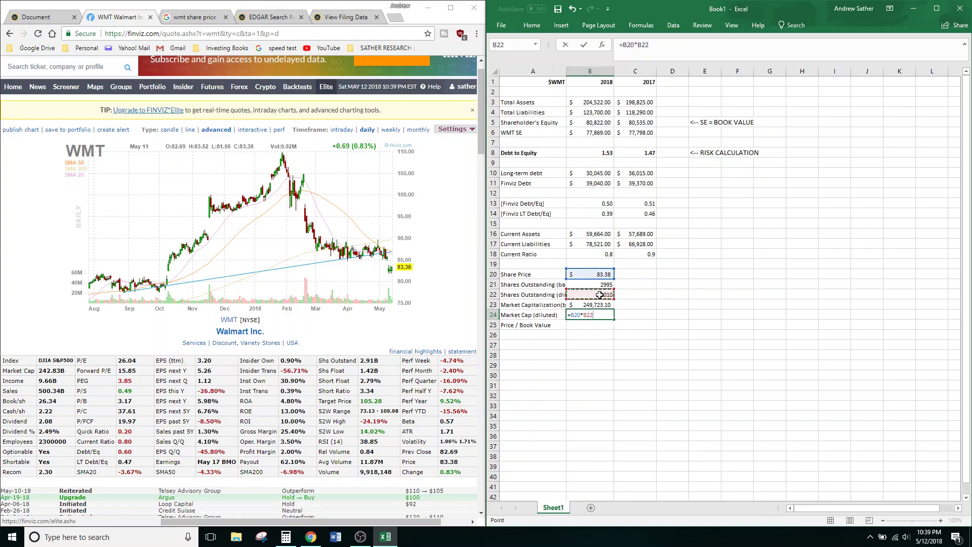
pyautogui.press('Return')
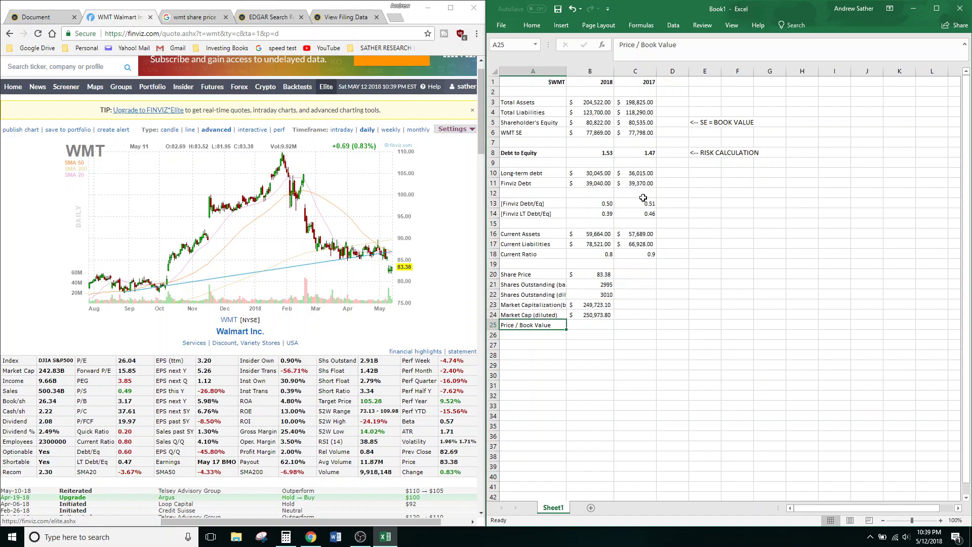
# Step: Compare the basic and diluted market caps with the Finviz and Google market cap figures
pyautogui.click(589, 316)
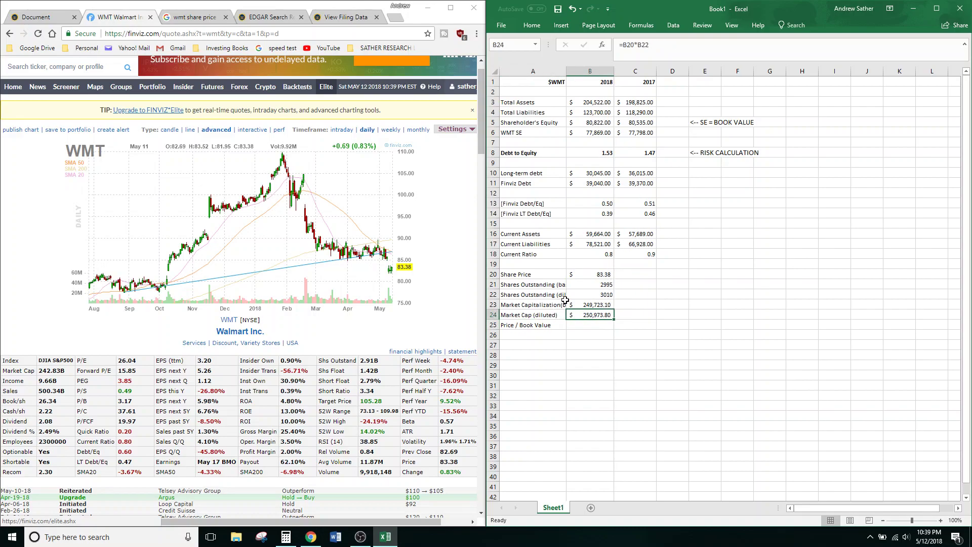
pyautogui.click(596, 304)
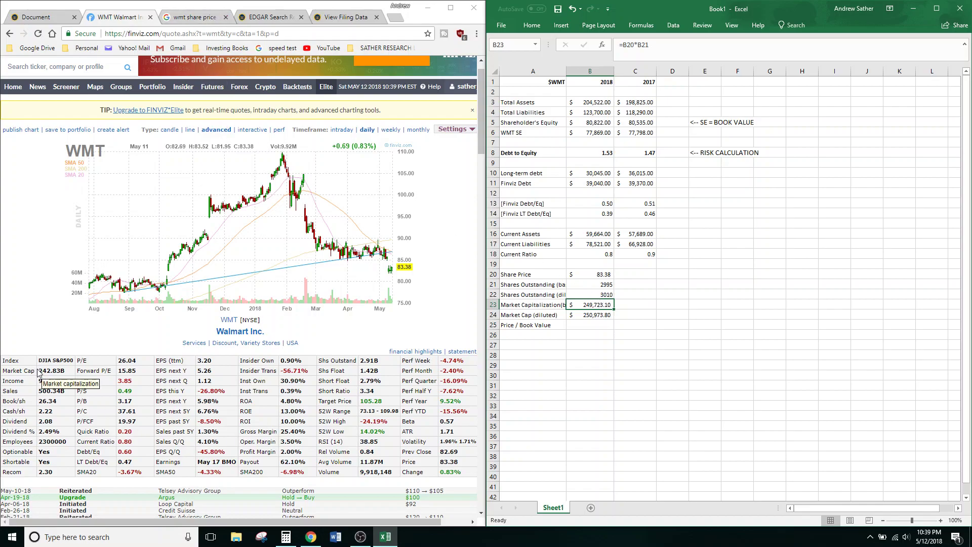
pyautogui.click(194, 18)
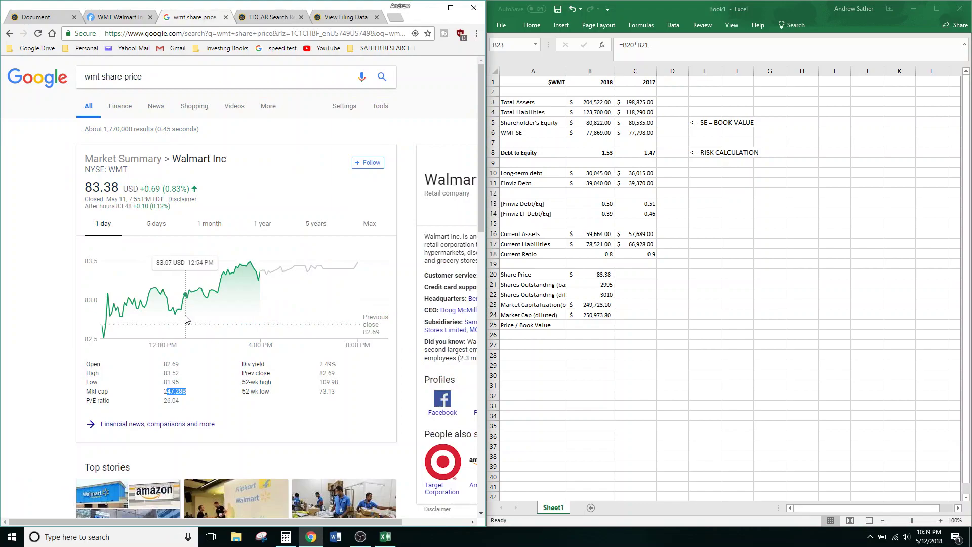
pyautogui.click(187, 396)
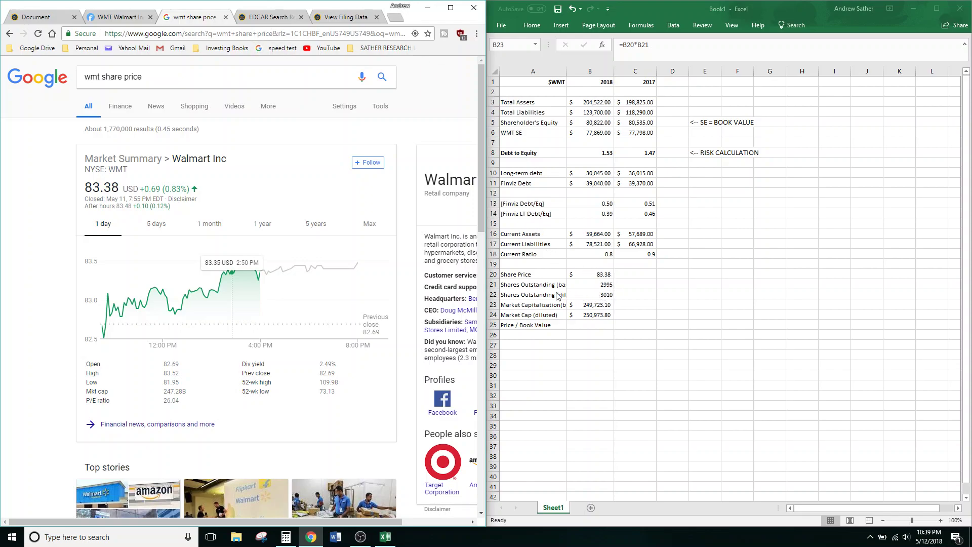
# Step: Shorten the label in A23 to "Market Cap (basic)"
pyautogui.click(545, 311)
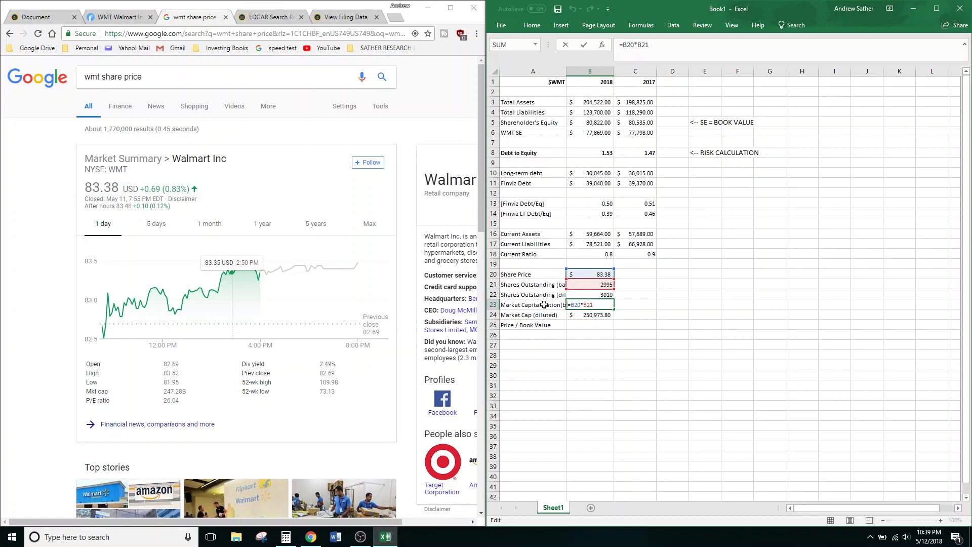
pyautogui.click(544, 304)
pyautogui.doubleClick(534, 305)
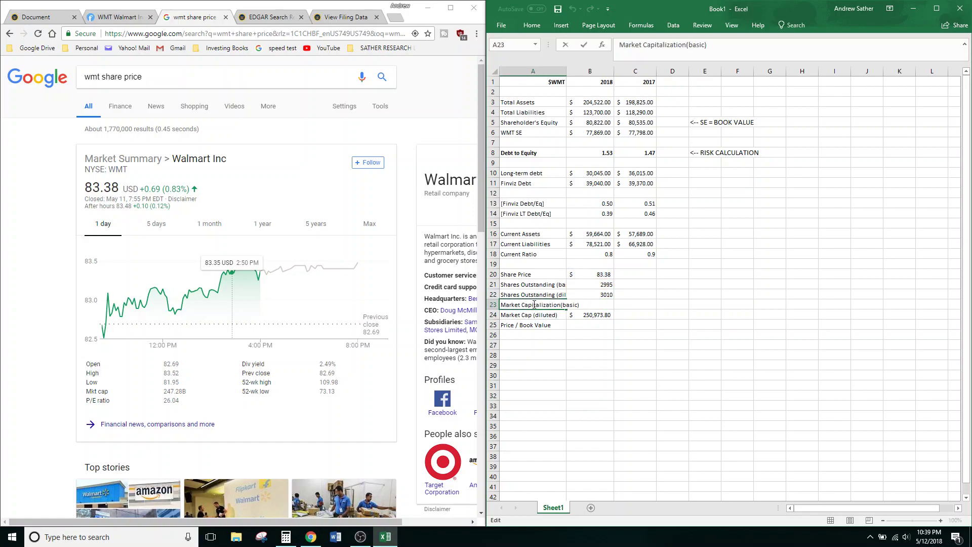
pyautogui.moveTo(532, 305); pyautogui.dragTo(557, 304)
pyautogui.moveTo(562, 305); pyautogui.dragTo(563, 305)
pyautogui.press('BackSpace')
pyautogui.press('Return')
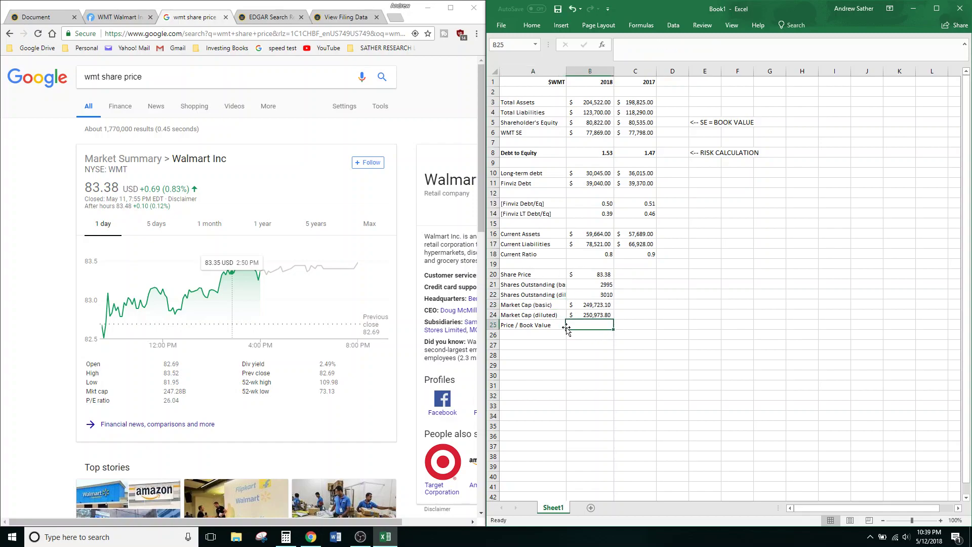
# Step: Review the Debt to Equity, market cap and Shareholder's Equity rows, and return to Walmart's 10-K income statement
pyautogui.moveTo(537, 153); pyautogui.dragTo(657, 152)
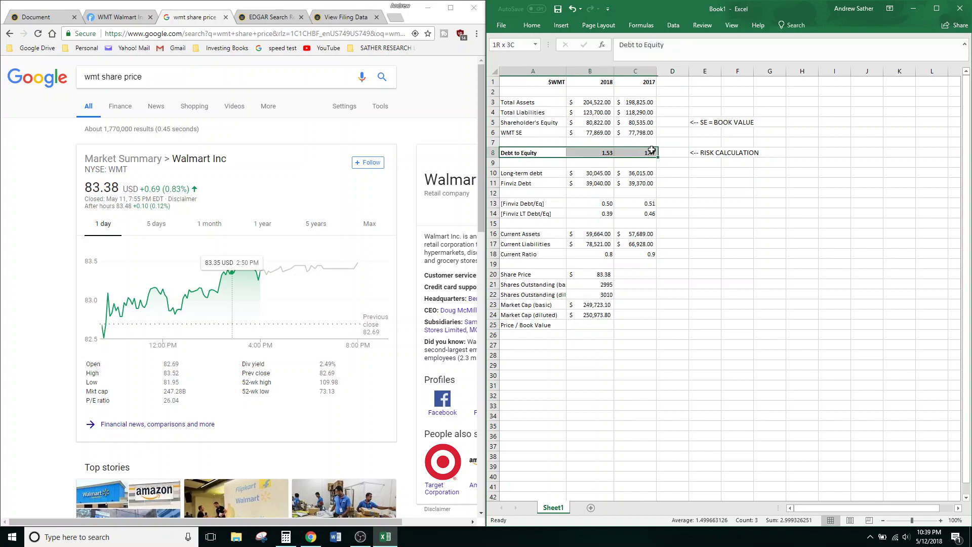
pyautogui.click(732, 286)
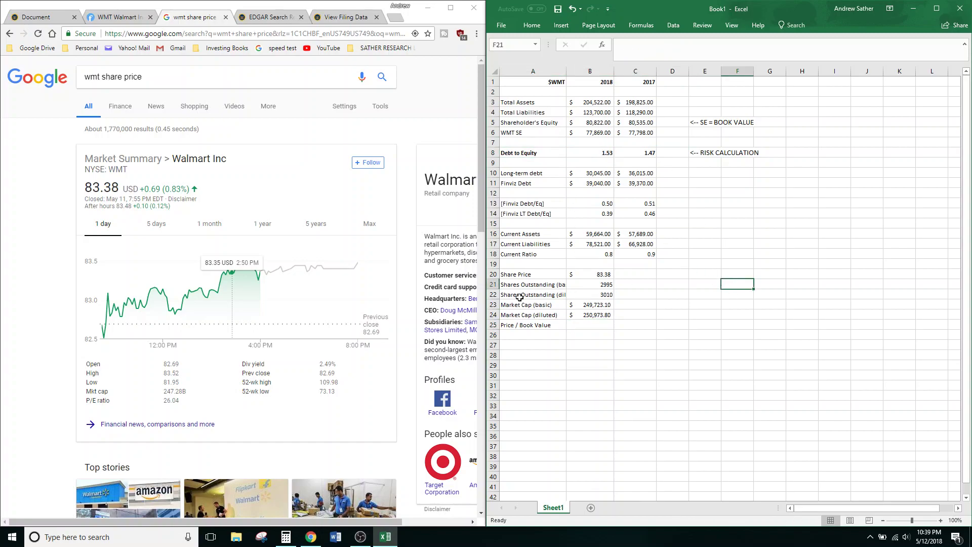
pyautogui.moveTo(520, 303); pyautogui.dragTo(582, 314)
pyautogui.click(550, 333)
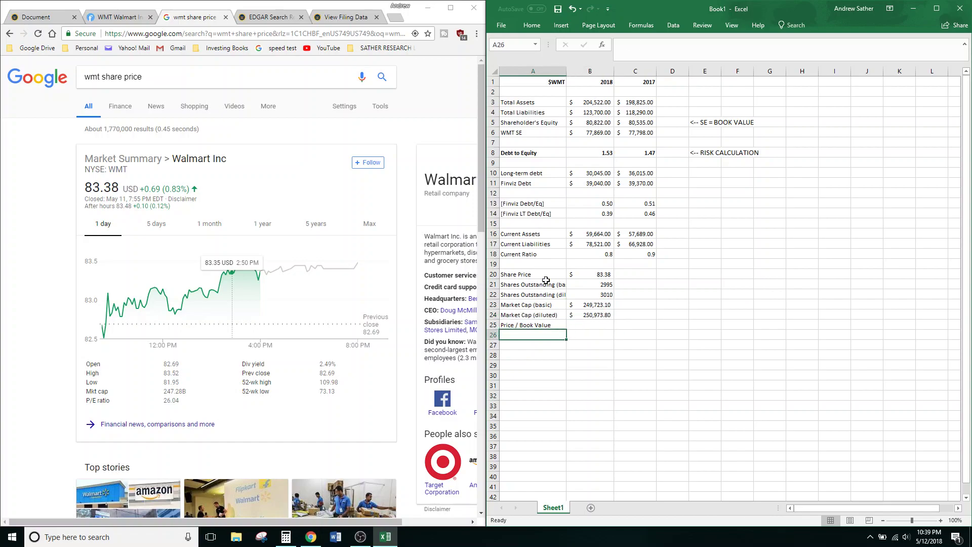
pyautogui.moveTo(527, 121); pyautogui.dragTo(651, 124)
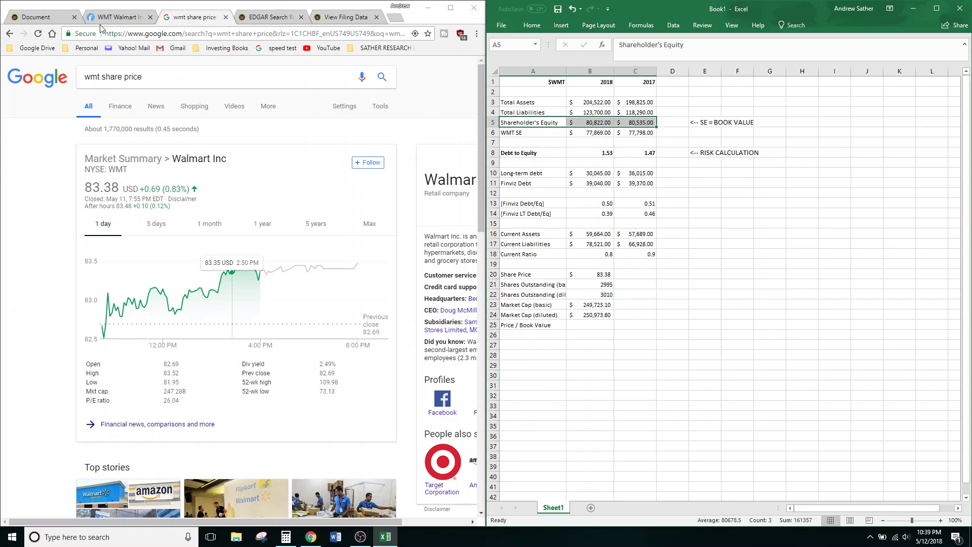
pyautogui.click(125, 17)
pyautogui.click(125, 17)
pyautogui.click(37, 18)
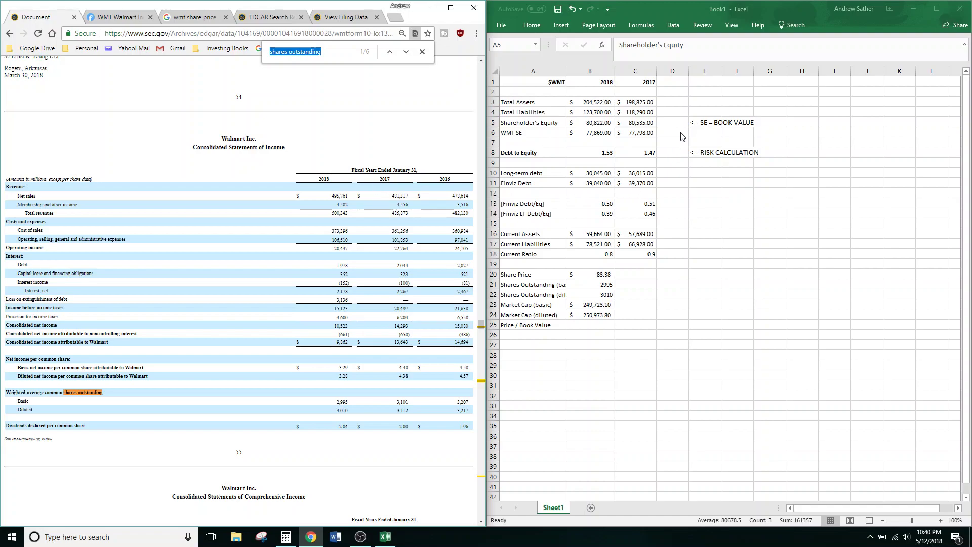
# Step: Set the font size of the book value note in E5 and the risk calculation note in E8 to 9
pyautogui.click(701, 123)
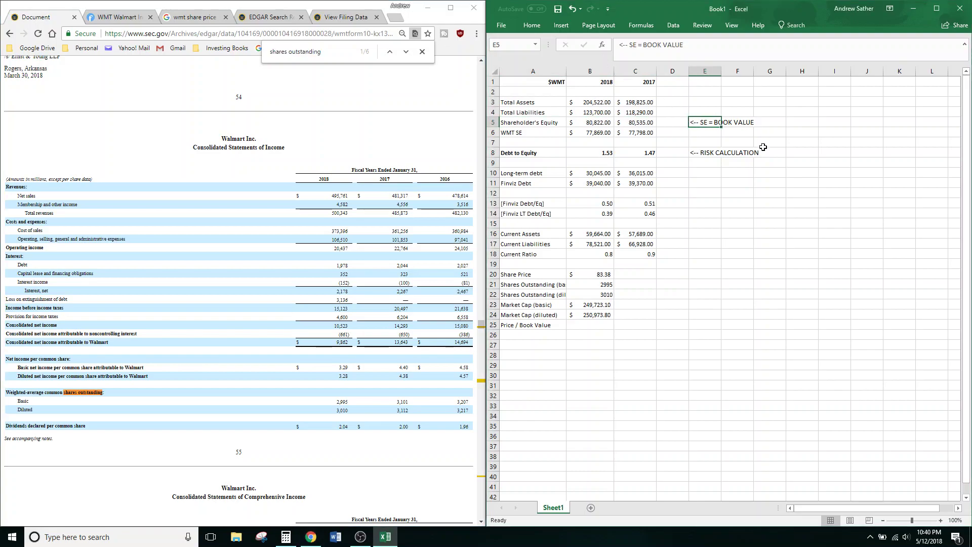
pyautogui.keyDown('ctrl'); pyautogui.click(703, 152); pyautogui.keyUp('ctrl')
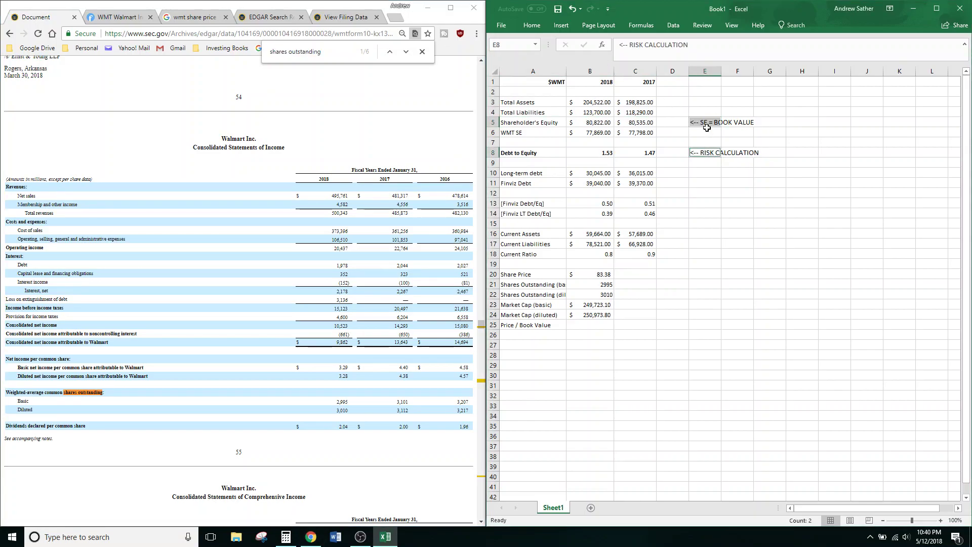
pyautogui.click(531, 25)
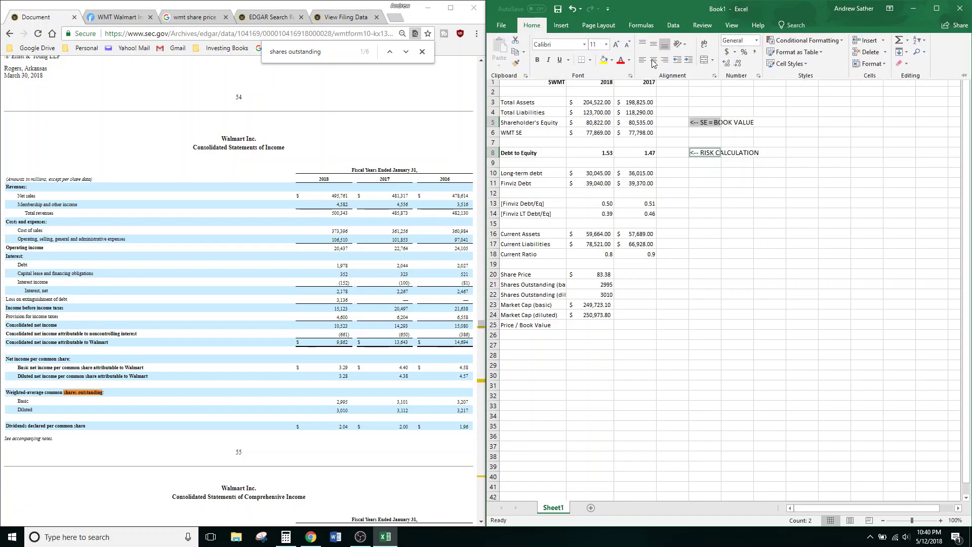
pyautogui.click(605, 45)
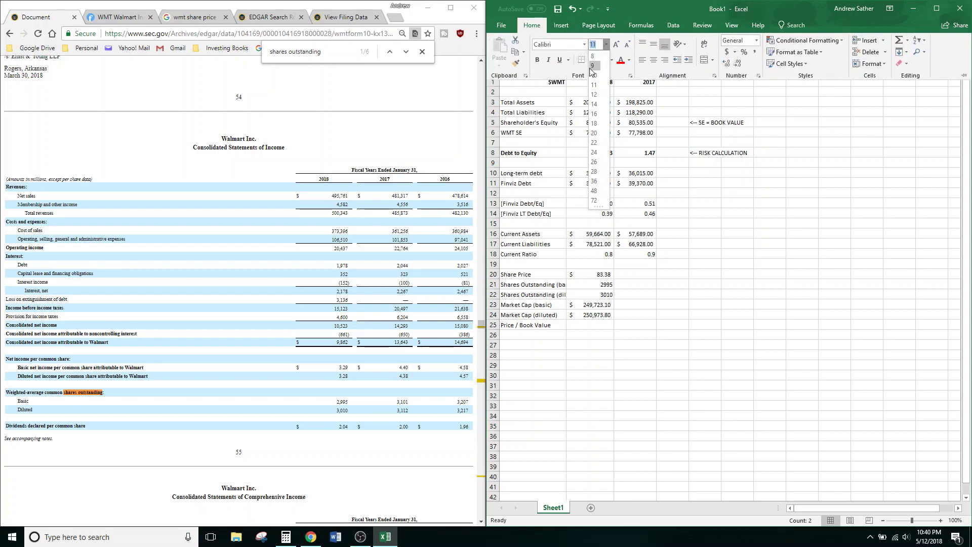
pyautogui.click(595, 68)
pyautogui.click(708, 165)
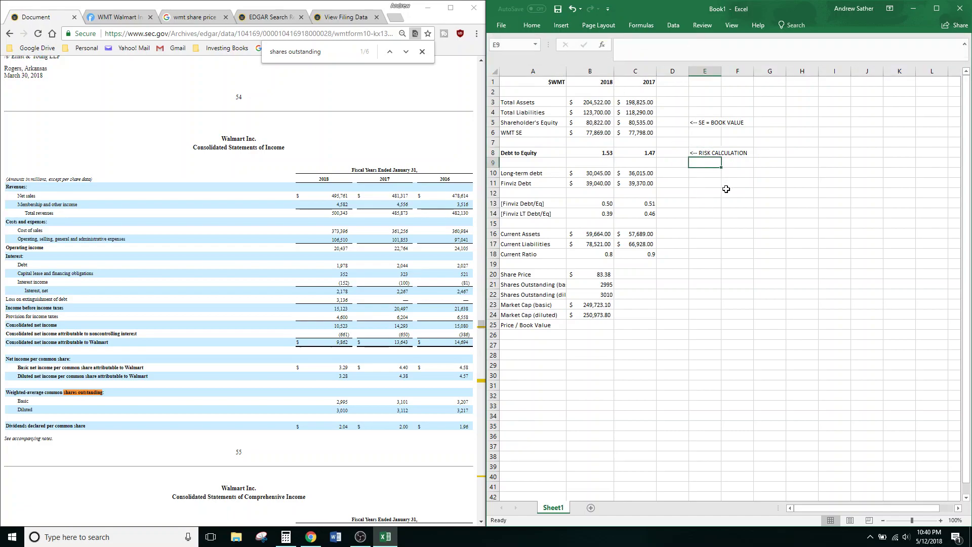
# Step: Examine the EDGAR filing list and the 10-K's diluted share count against the basic and diluted market cap rows
pyautogui.click(593, 325)
pyautogui.click(267, 18)
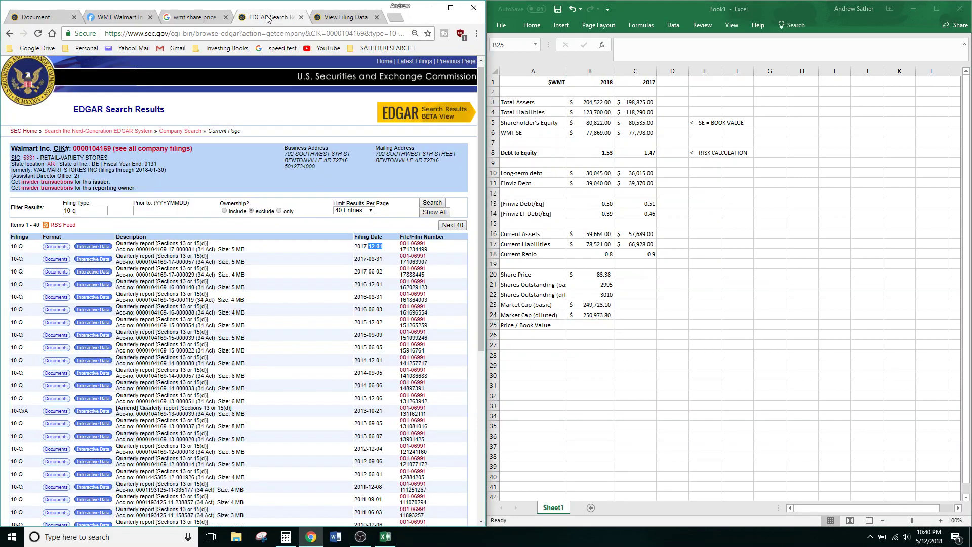
pyautogui.click(55, 17)
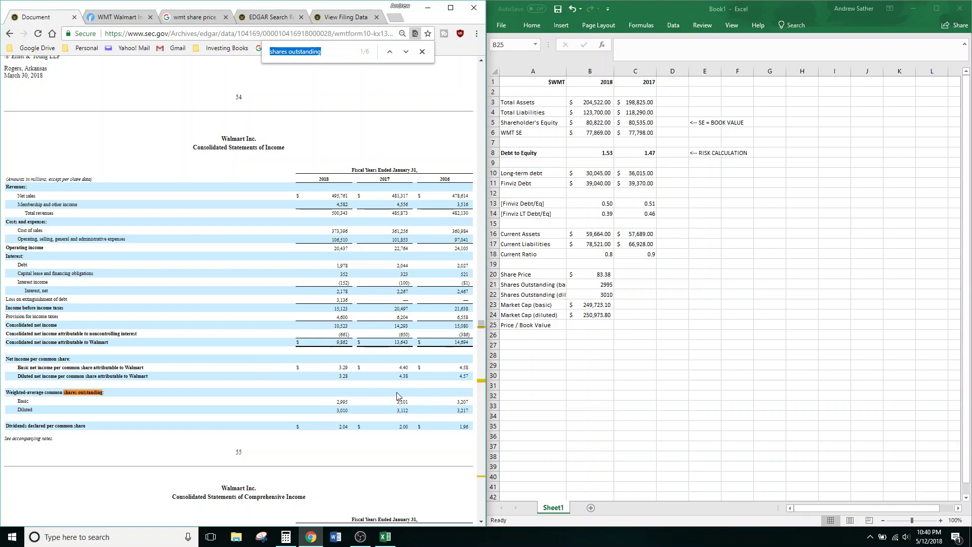
pyautogui.click(544, 306)
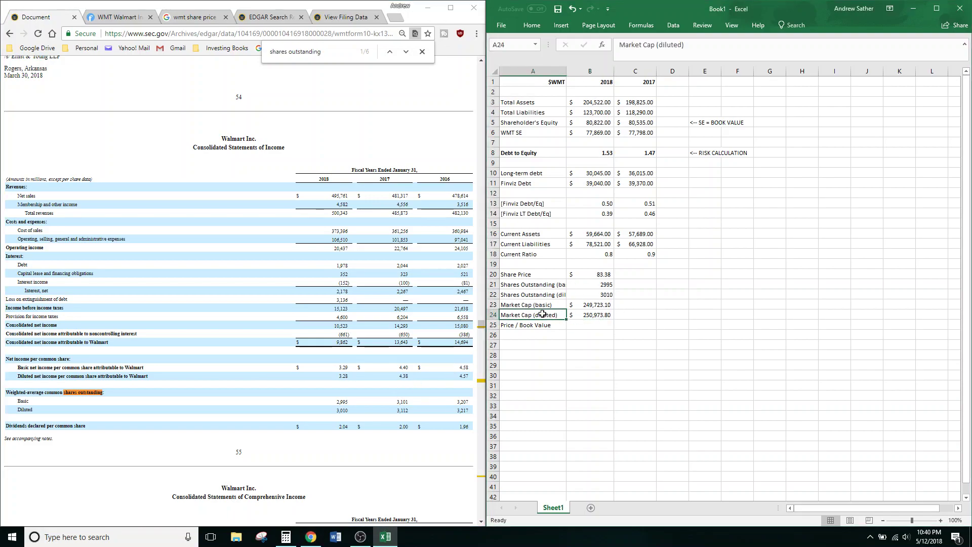
pyautogui.click(546, 314)
pyautogui.moveTo(18, 409); pyautogui.dragTo(36, 412)
pyautogui.click(80, 424)
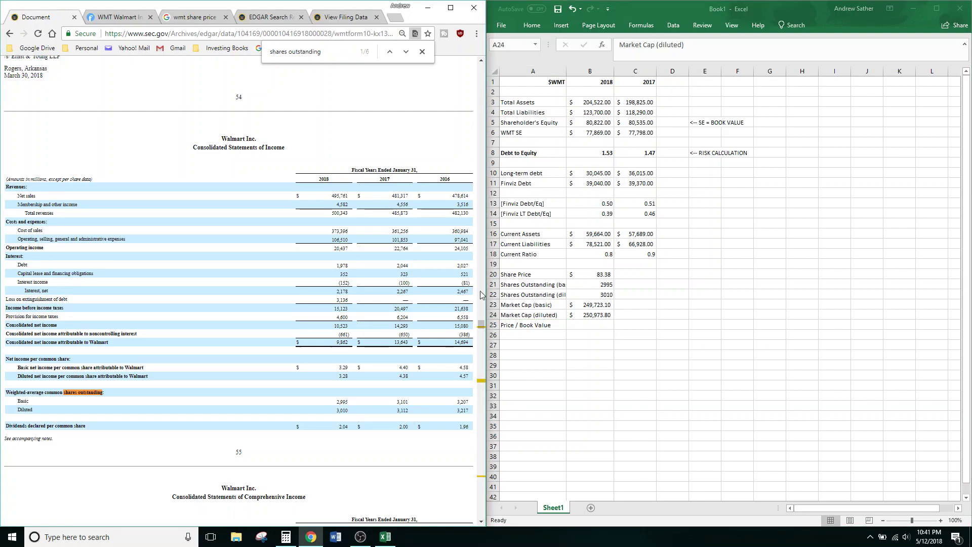
pyautogui.click(552, 304)
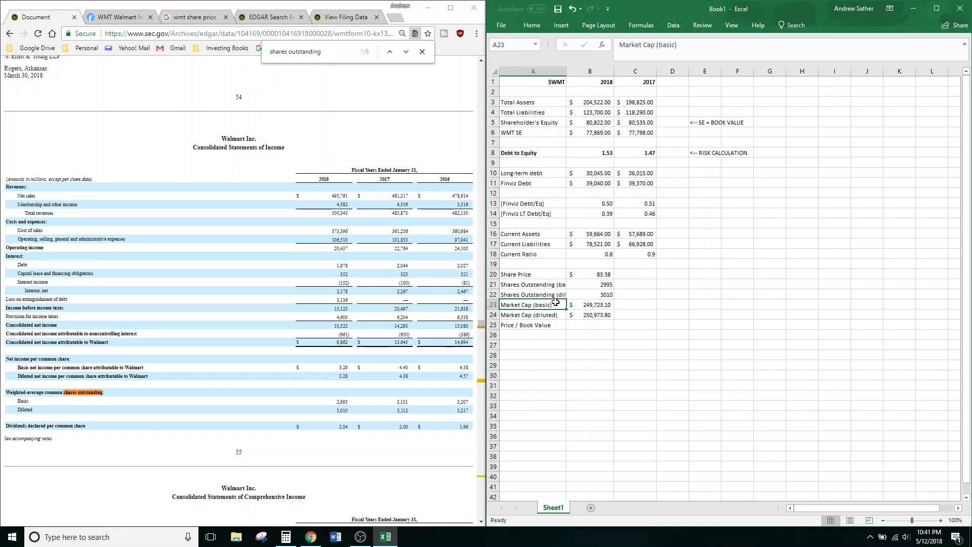
pyautogui.click(539, 315)
pyautogui.click(535, 306)
pyautogui.moveTo(540, 315); pyautogui.dragTo(540, 305)
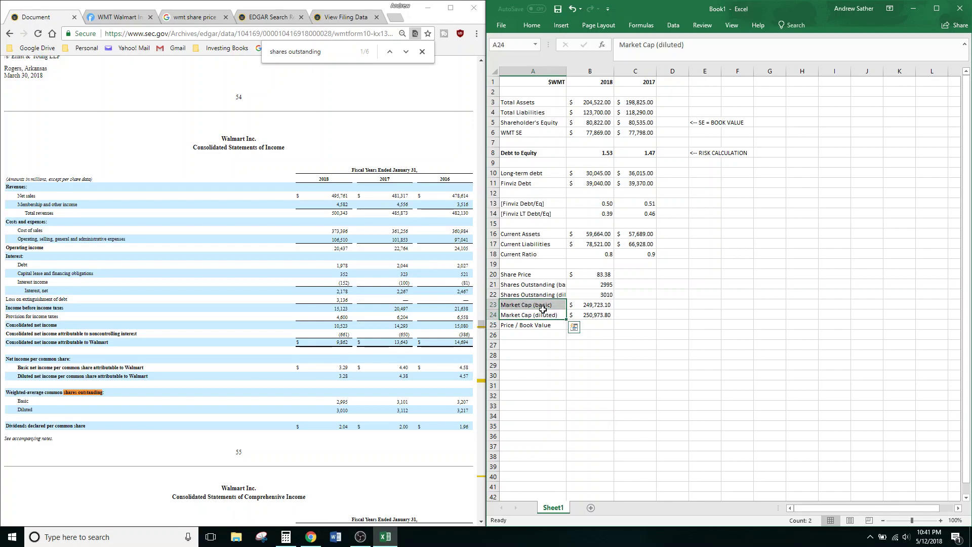
pyautogui.click(590, 326)
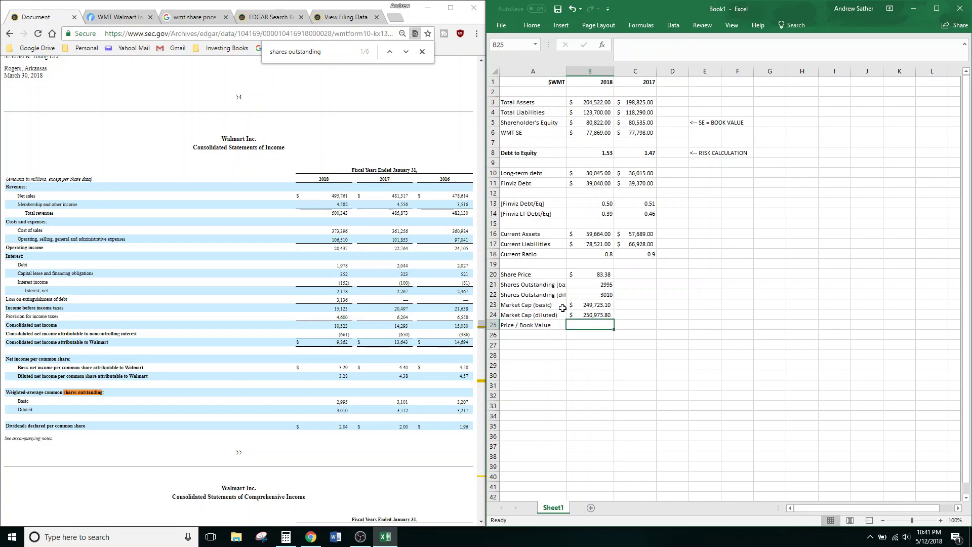
# Step: Center the $WMT heading in cell A1
pyautogui.click(535, 84)
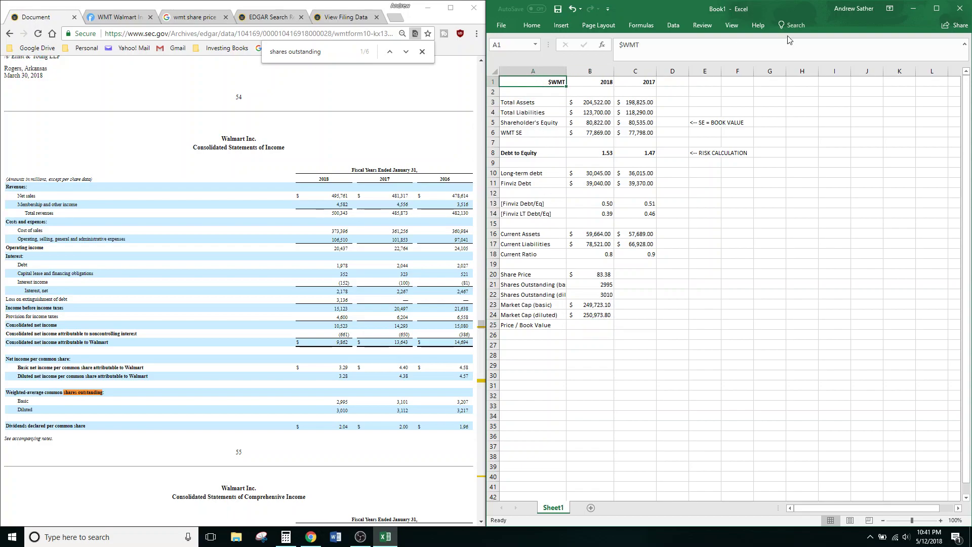
pyautogui.click(531, 24)
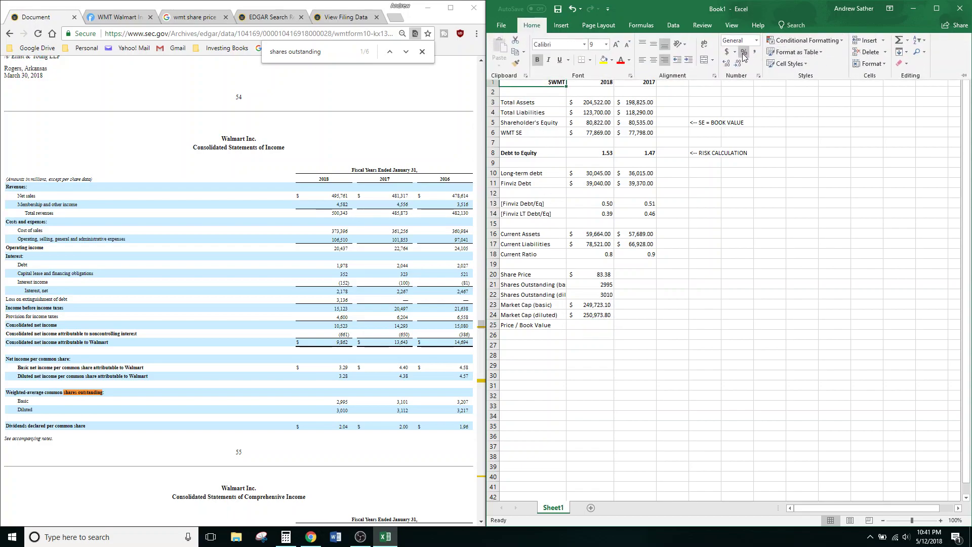
pyautogui.click(653, 60)
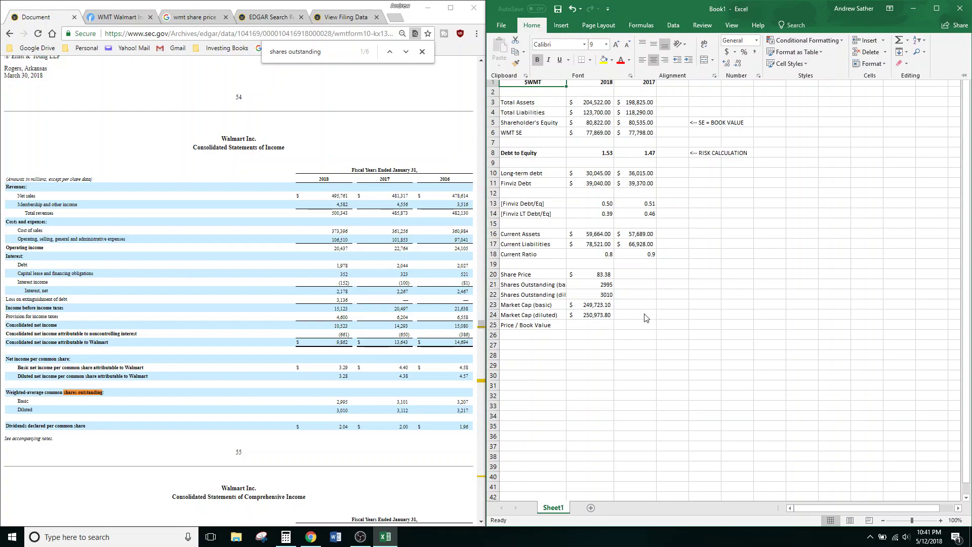
pyautogui.click(610, 327)
# Step: Check the diluted market cap formula in B24, Finviz's P/B figure and both market cap values
pyautogui.click(607, 322)
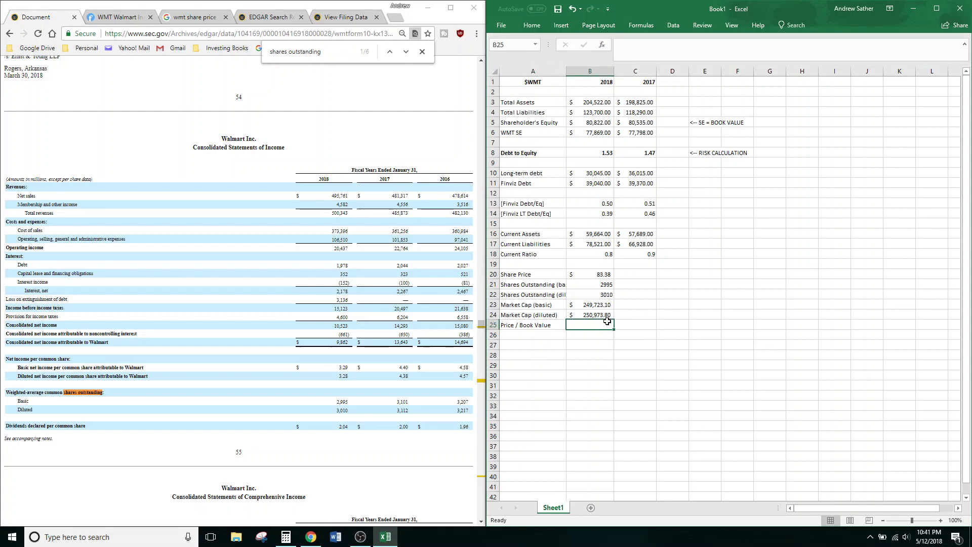
pyautogui.click(601, 313)
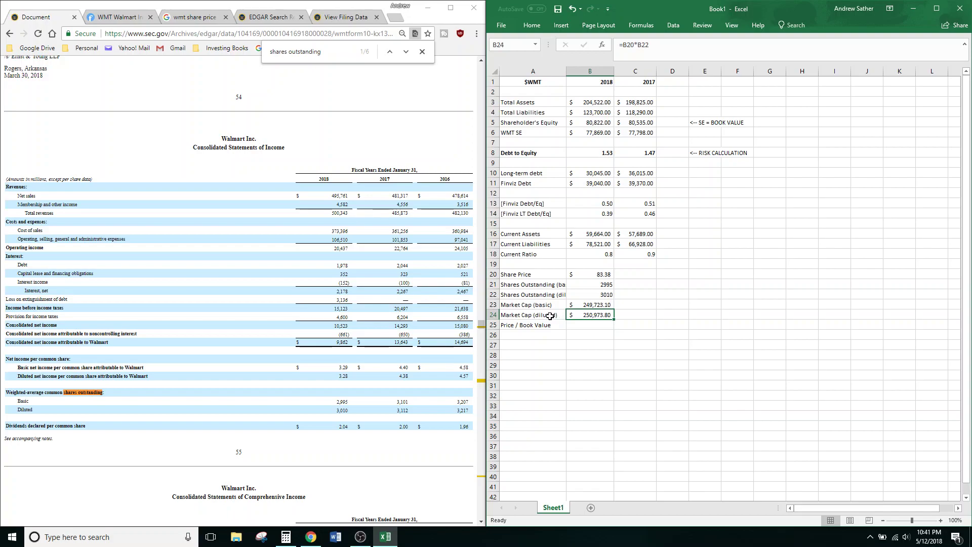
pyautogui.click(594, 325)
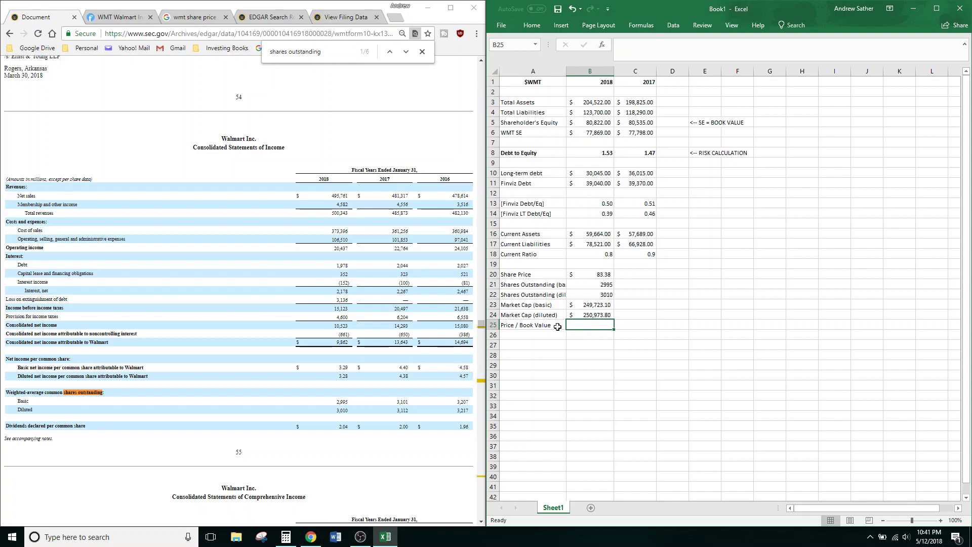
pyautogui.click(123, 19)
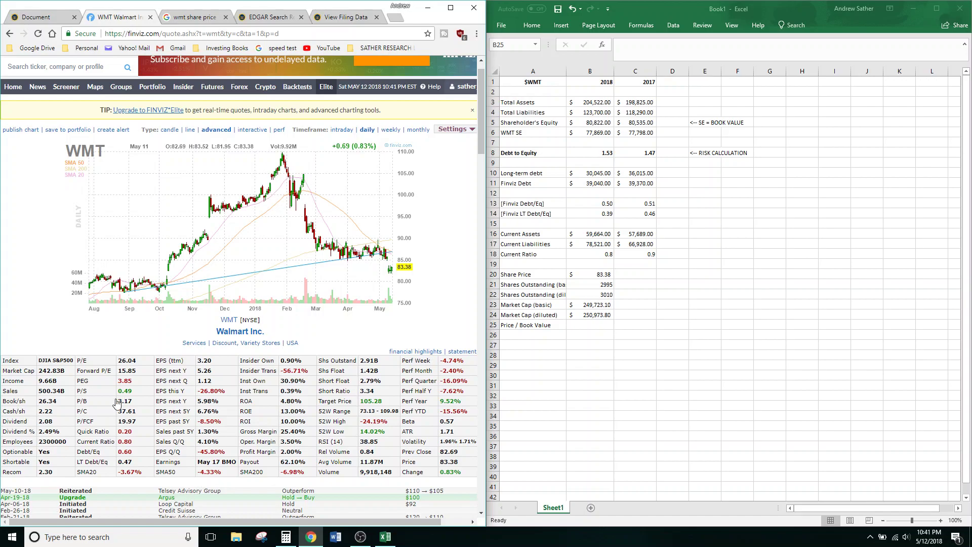
pyautogui.hotkey('alt', 'Tab')
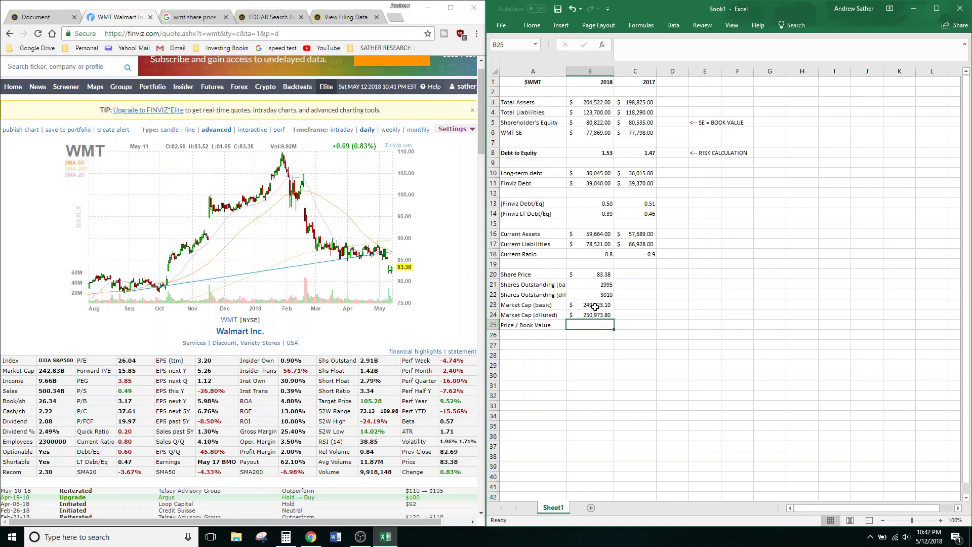
pyautogui.moveTo(588, 314); pyautogui.dragTo(587, 305)
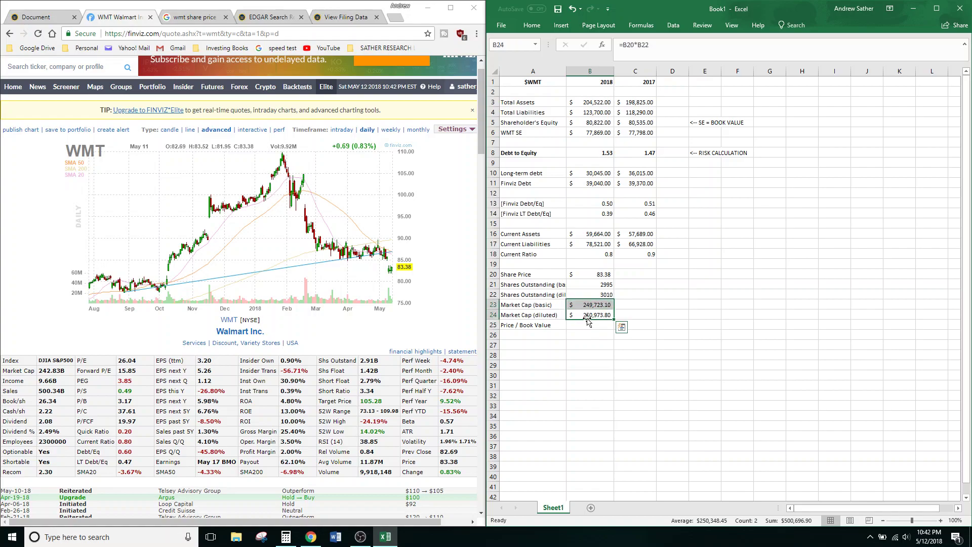
# Step: Calculate Price / Book Value in B25 by dividing diluted market cap by shareholder's equity with =B24/B5
pyautogui.click(586, 323)
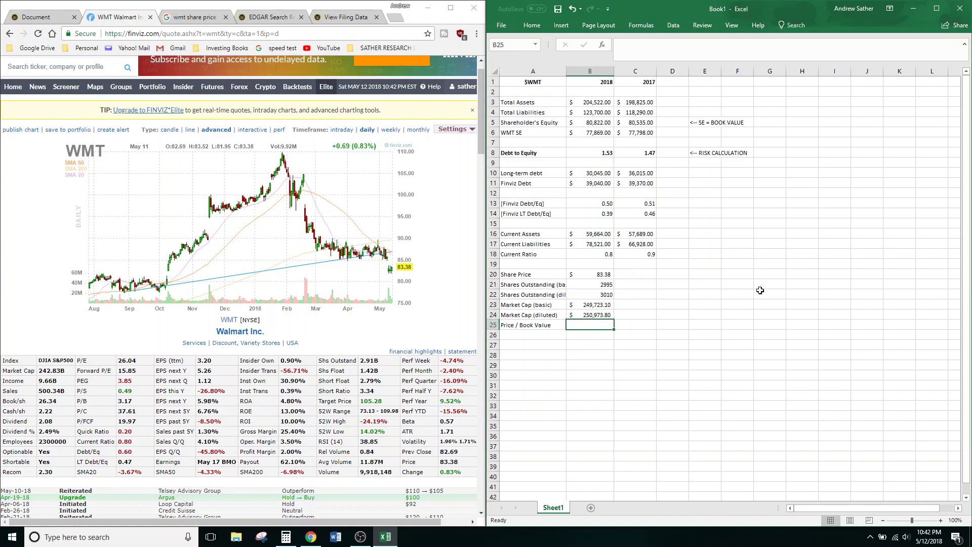
pyautogui.write('=')
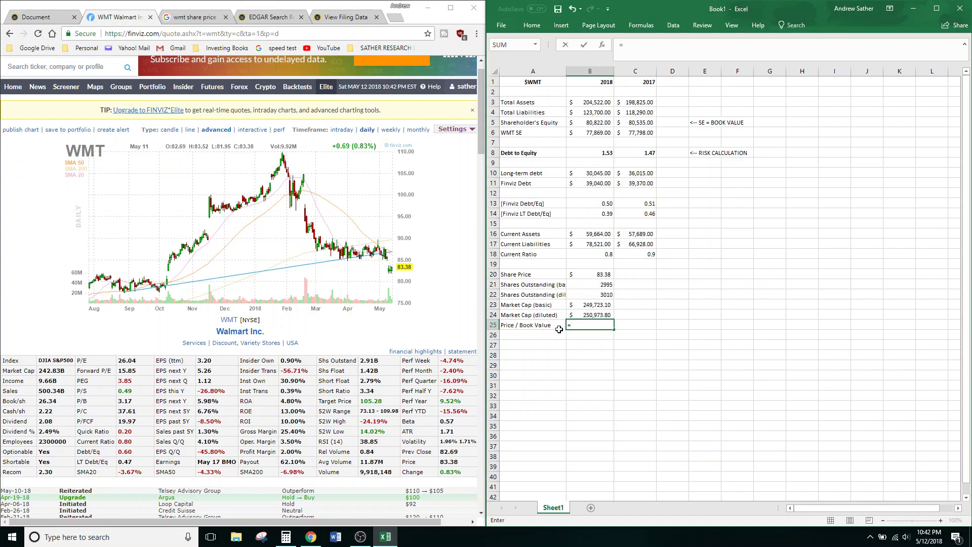
pyautogui.click(597, 314)
pyautogui.write('/')
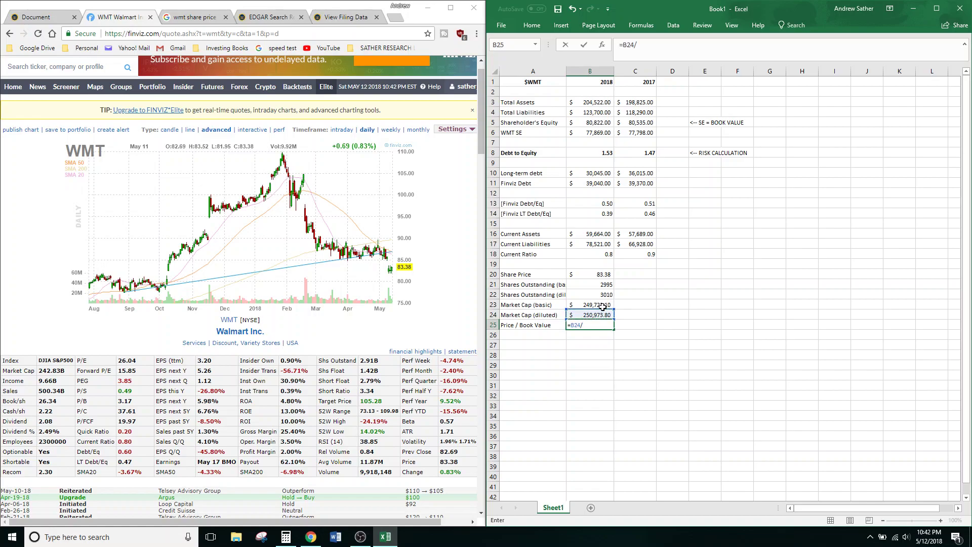
pyautogui.click(599, 123)
pyautogui.press('Return')
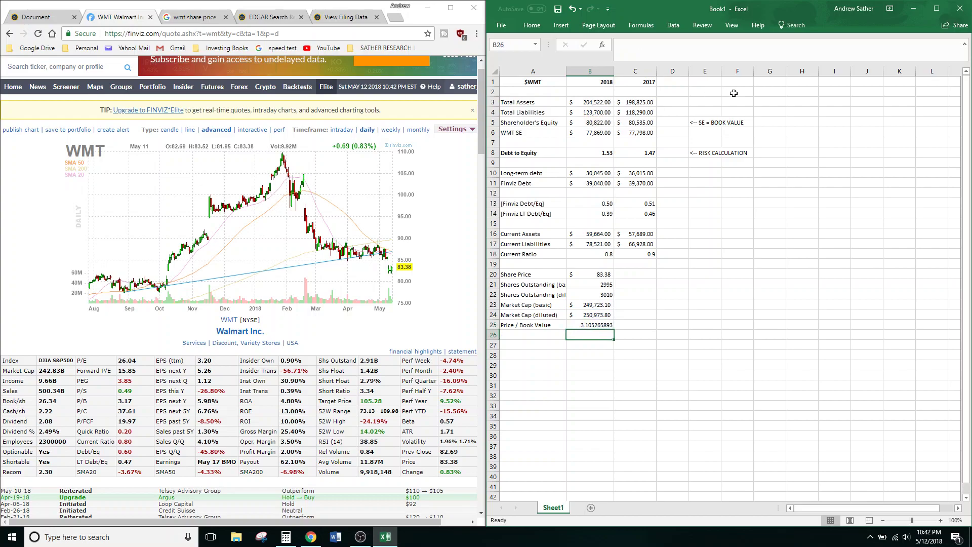
# Step: Reduce the Price / Book Value ratio in B25 to two decimal places
pyautogui.click(599, 325)
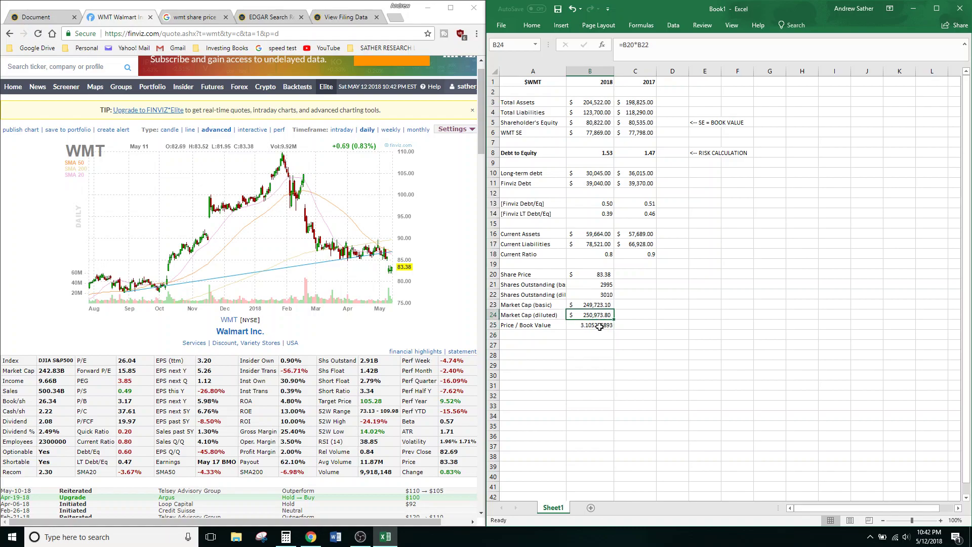
pyautogui.click(531, 25)
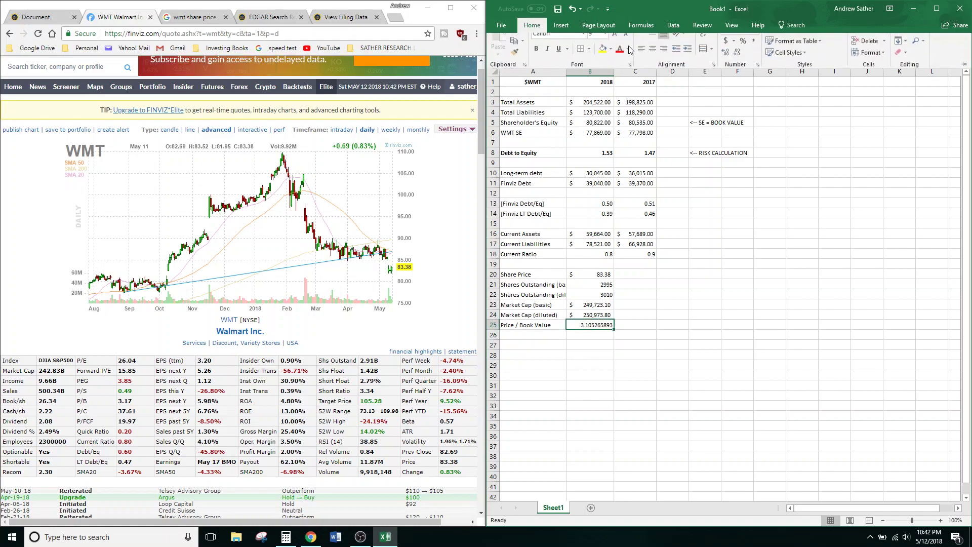
pyautogui.click(738, 63)
pyautogui.click(738, 64)
pyautogui.click(738, 64)
pyautogui.click(738, 63)
pyautogui.click(738, 64)
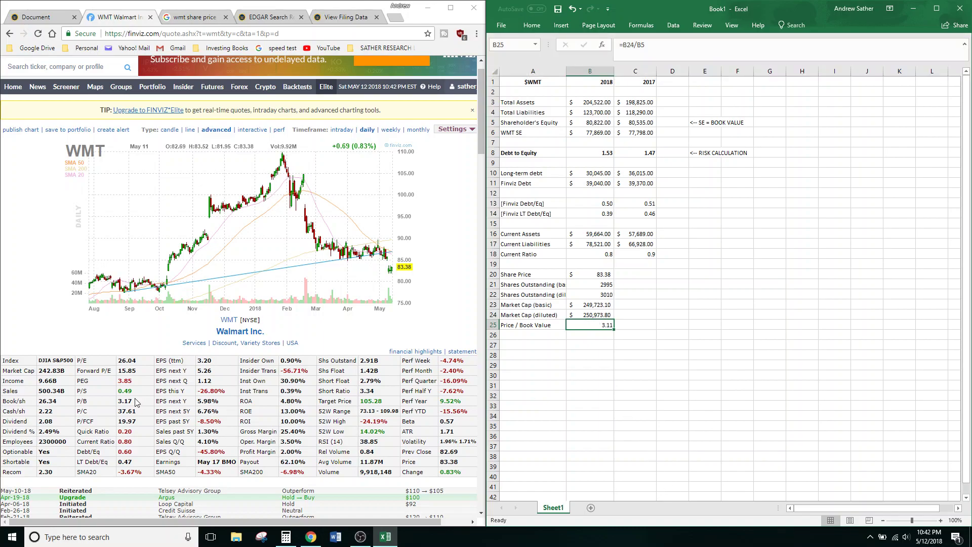
pyautogui.click(711, 315)
# Step: Bold the Price / Book Value label and ratio and move them down one row to A26:B26
pyautogui.moveTo(547, 324); pyautogui.dragTo(585, 325)
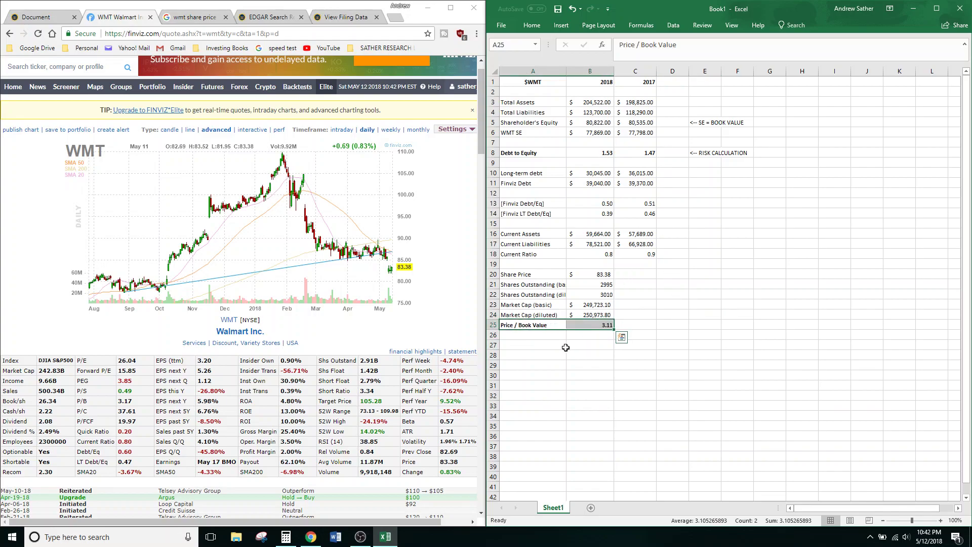
pyautogui.hotkey('ctrl', 'b')
pyautogui.hotkey('ctrl', 'c')
pyautogui.click(550, 335)
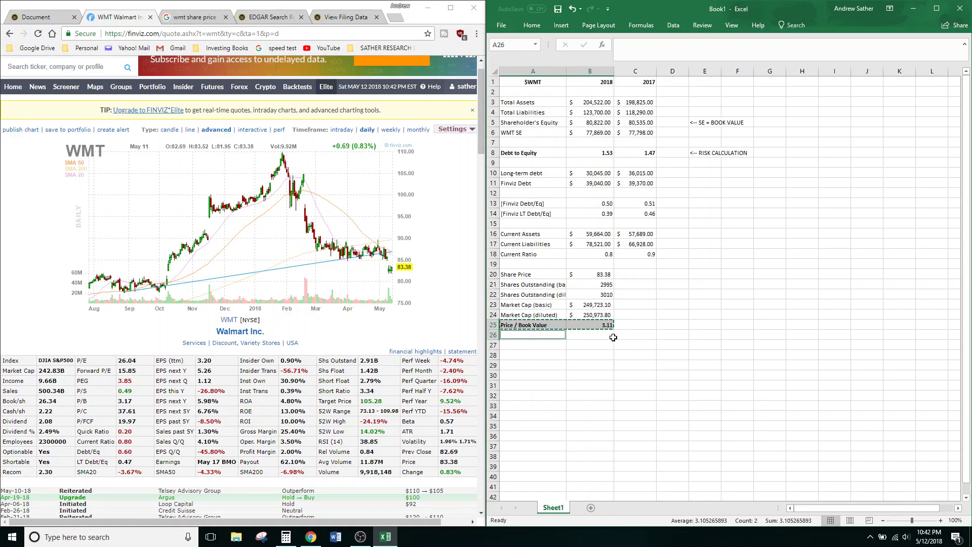
pyautogui.press('Escape')
pyautogui.moveTo(551, 325)
pyautogui.mouseDown()
pyautogui.moveTo(598, 323)
pyautogui.moveTo(543, 335)
pyautogui.mouseUp()
pyautogui.click(597, 373)
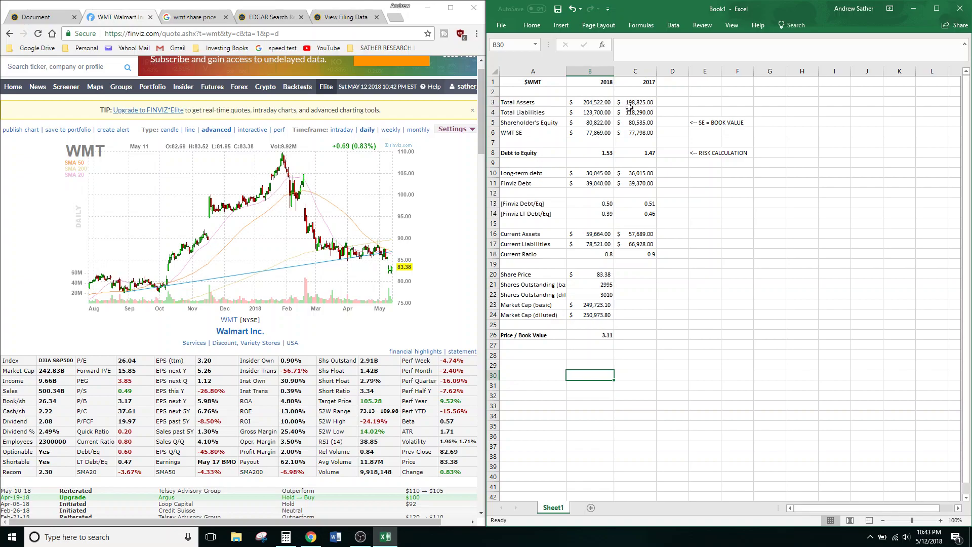
# Step: Review the Debt to Equity ratios for 2018 and 2017 in row 8 and the Price / Book Value ratio in row 26
pyautogui.moveTo(651, 153)
pyautogui.mouseDown()
pyautogui.moveTo(588, 154)
pyautogui.moveTo(664, 154)
pyautogui.mouseUp()
pyautogui.click(553, 154)
pyautogui.click(646, 152)
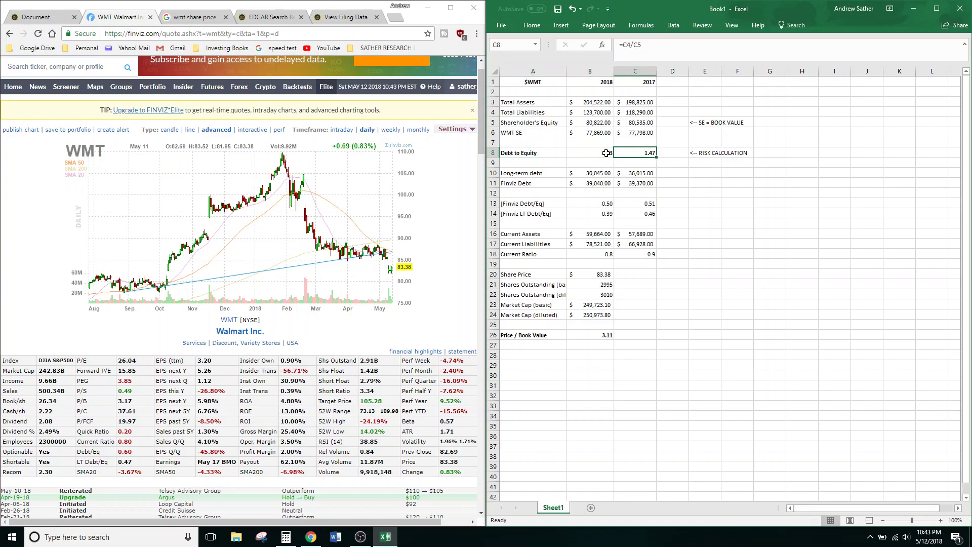
pyautogui.keyDown('shift'); pyautogui.click(608, 152); pyautogui.keyUp('shift')
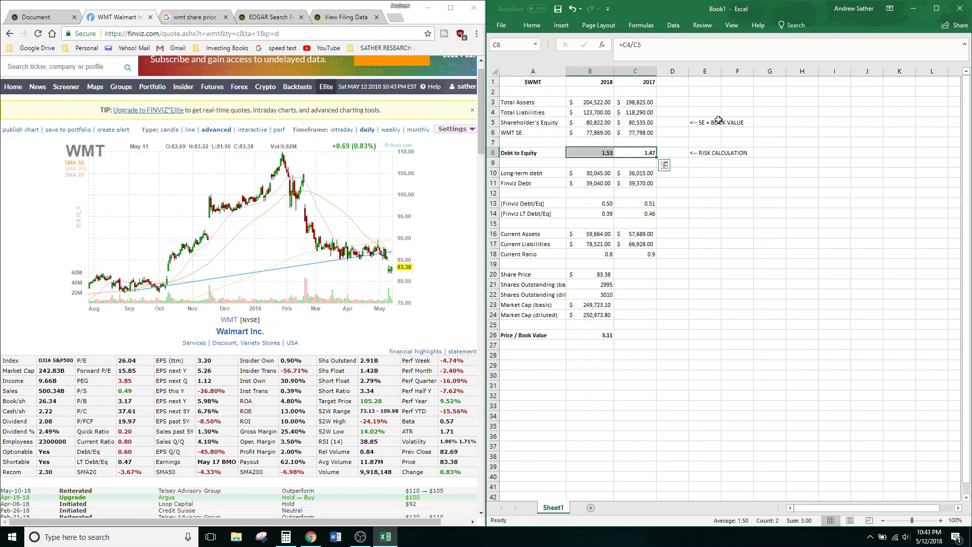
pyautogui.click(684, 216)
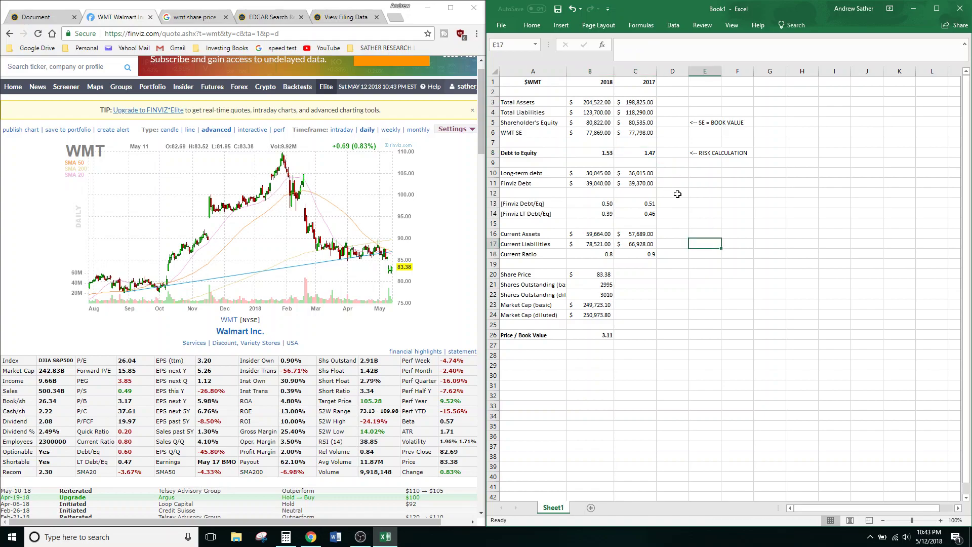
pyautogui.click(652, 153)
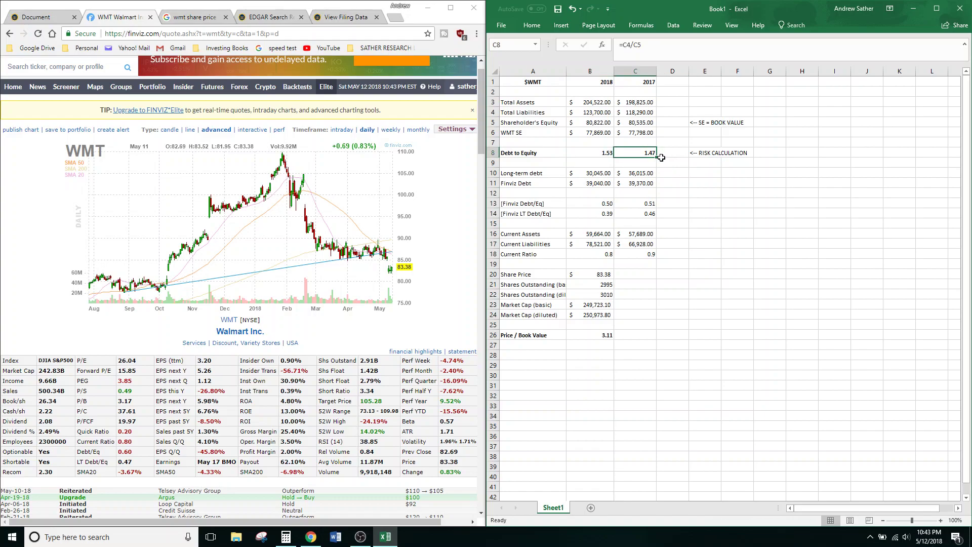
pyautogui.click(577, 154)
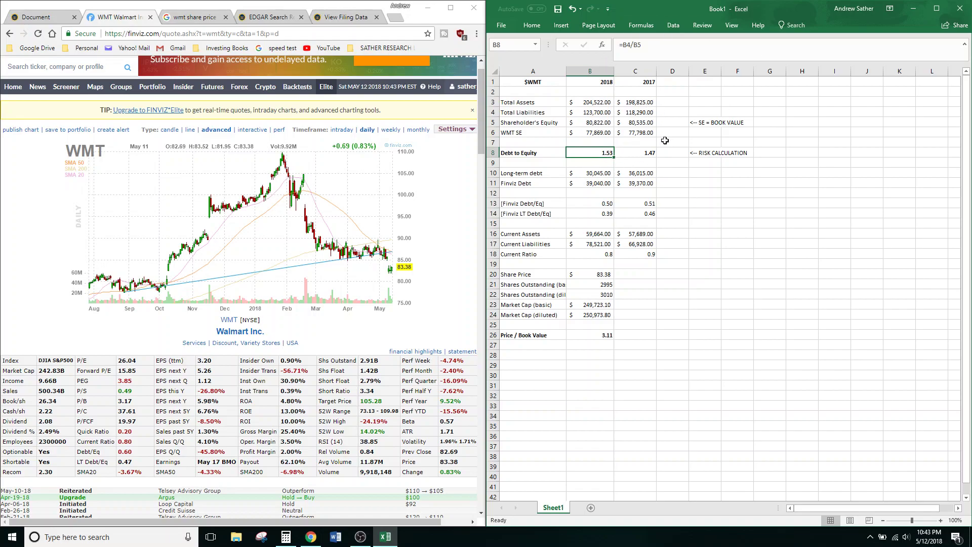
pyautogui.moveTo(594, 335); pyautogui.dragTo(678, 335)
pyautogui.click(601, 335)
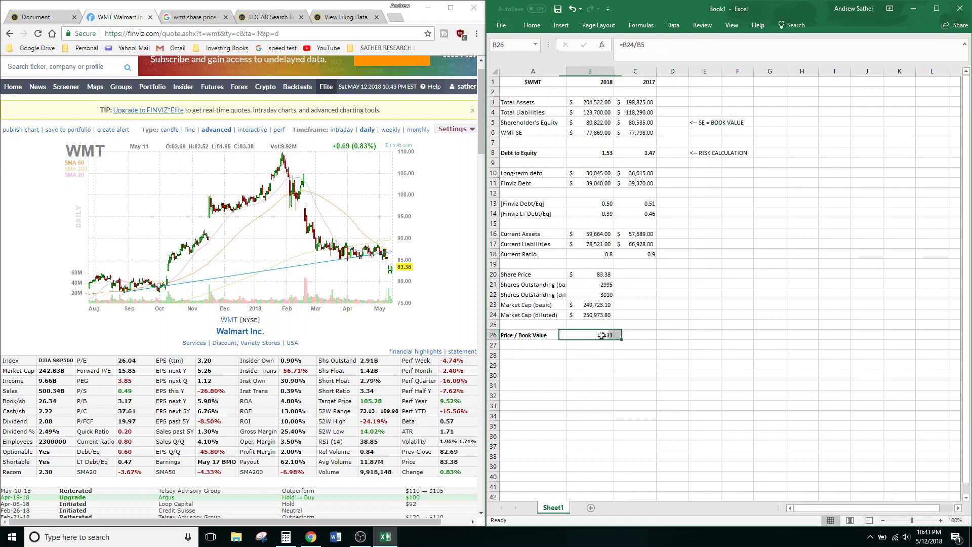
pyautogui.moveTo(538, 334); pyautogui.dragTo(598, 334)
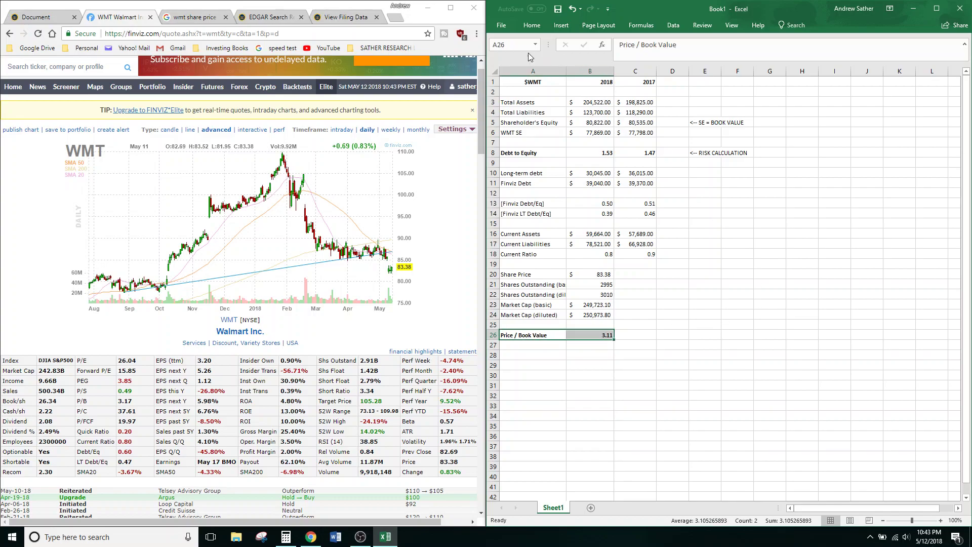
# Step: Search Google in a new browser tab for "average historical price to book ratio"
pyautogui.click(397, 18)
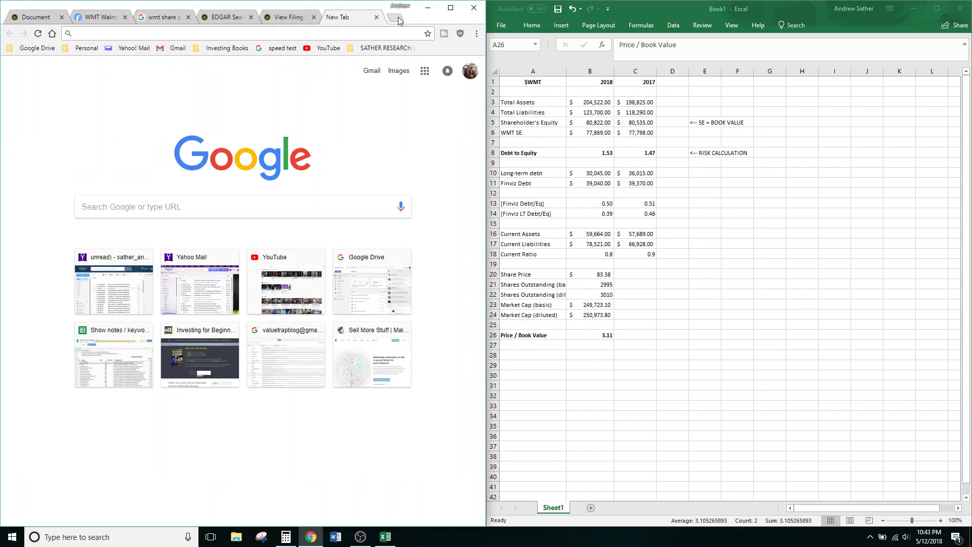
pyautogui.write('average p')
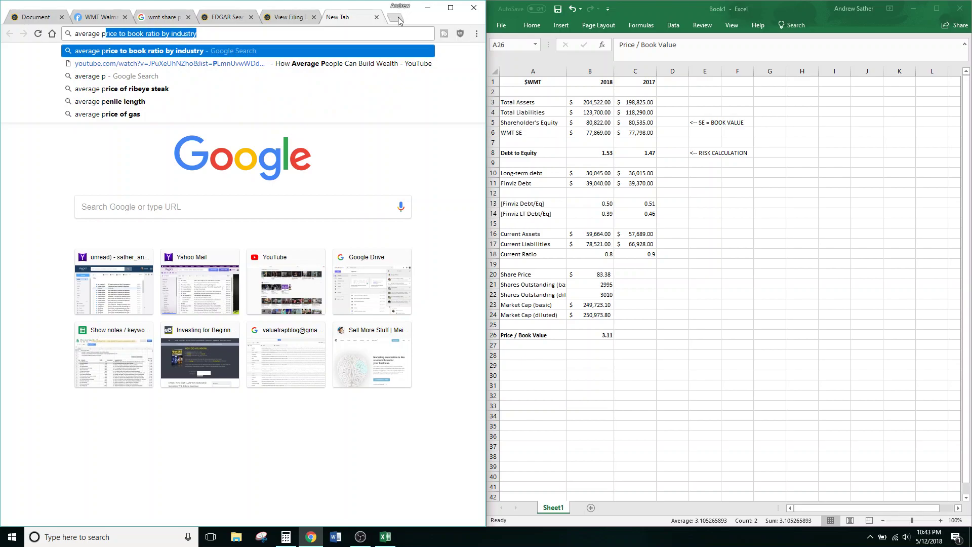
pyautogui.press('BackSpace')
pyautogui.press('BackSpace')
pyautogui.write('histo')
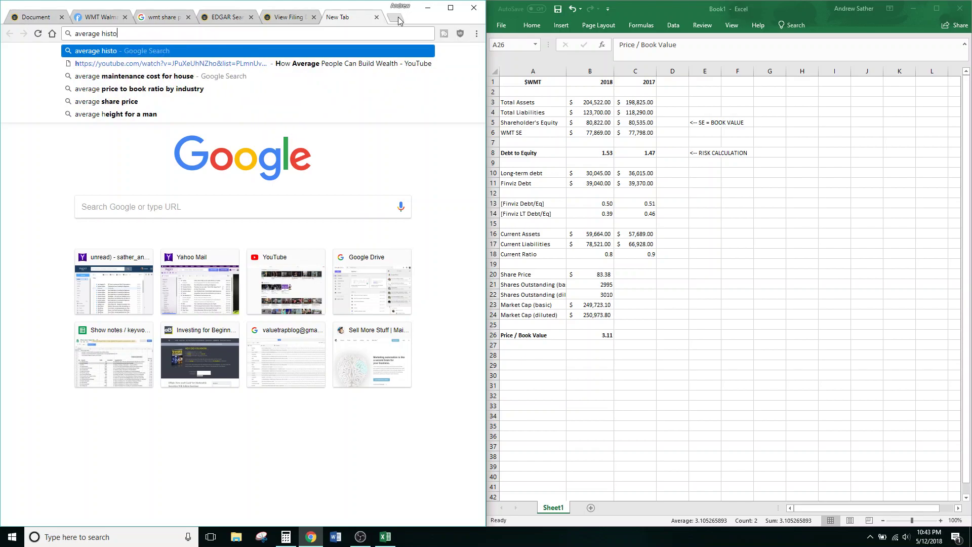
pyautogui.write('rical ')
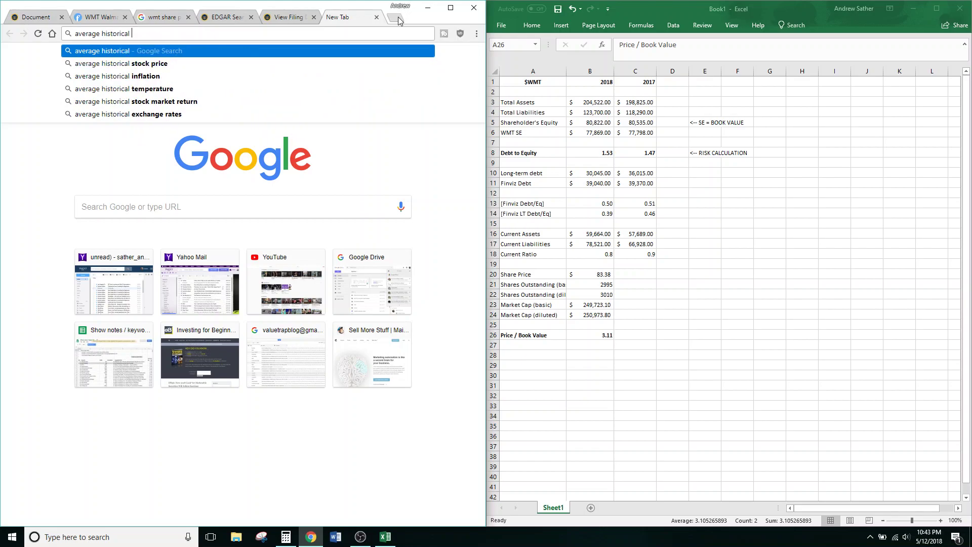
pyautogui.write('price to book ratio')
pyautogui.press('Return')
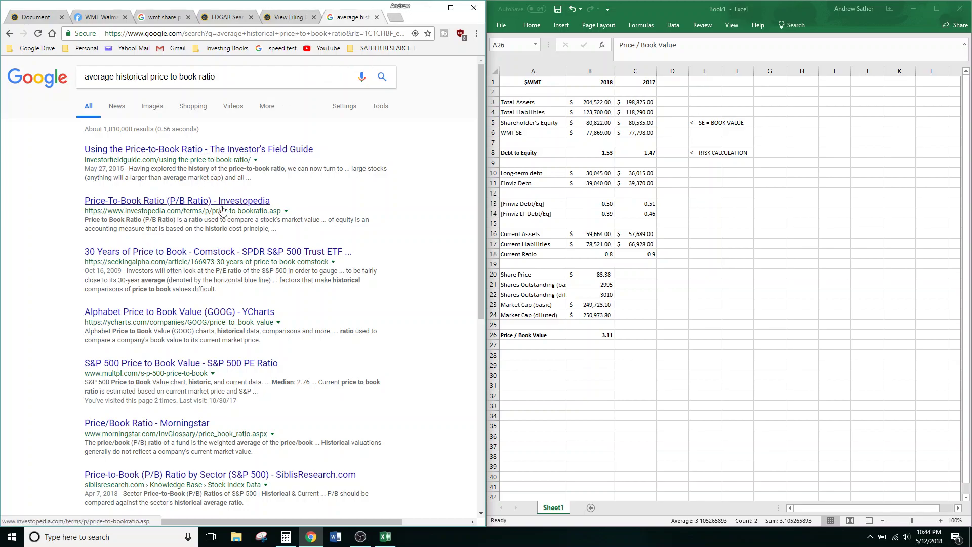
# Step: Open the multpl.com S&P 500 Price to Book Value result and check the mean value
pyautogui.scroll(-1, 408, 197)
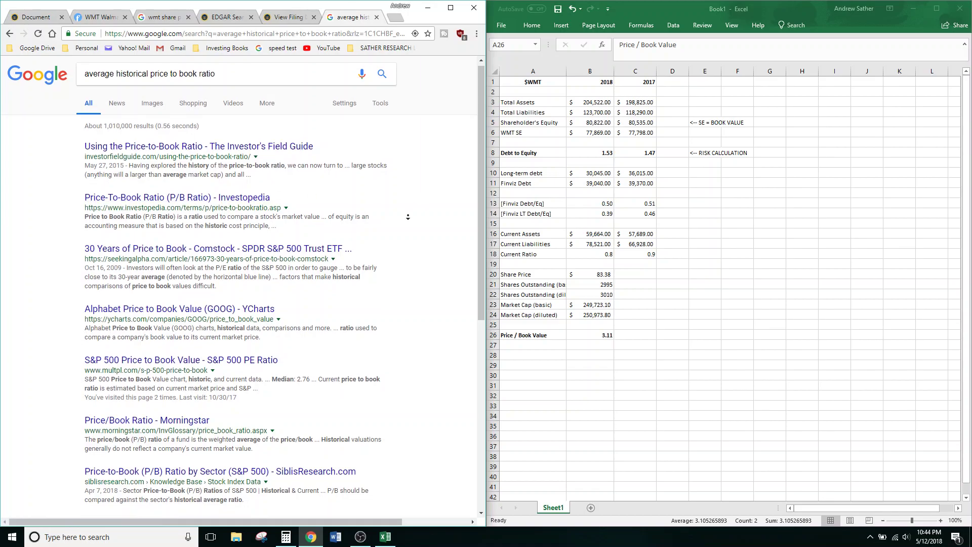
pyautogui.click(260, 356)
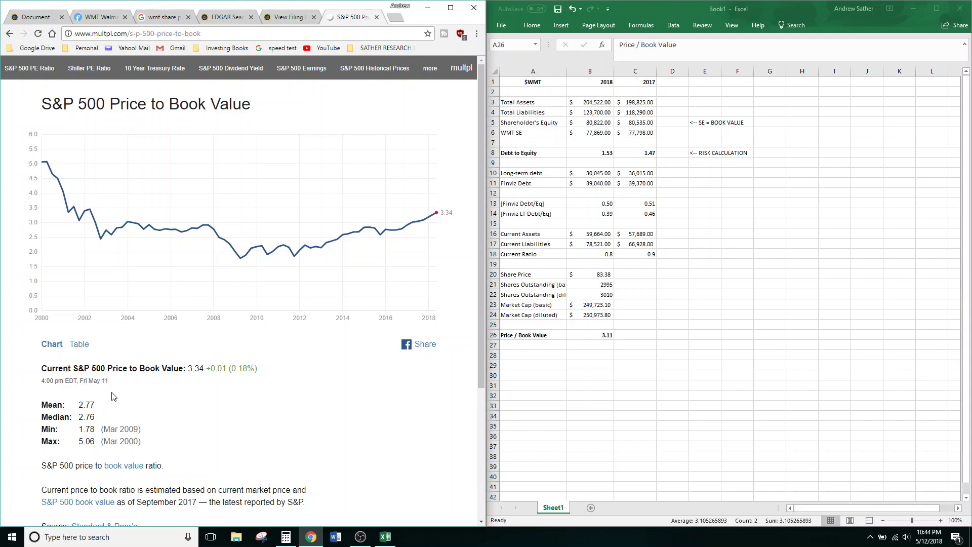
pyautogui.moveTo(43, 404); pyautogui.dragTo(115, 404)
pyautogui.click(116, 404)
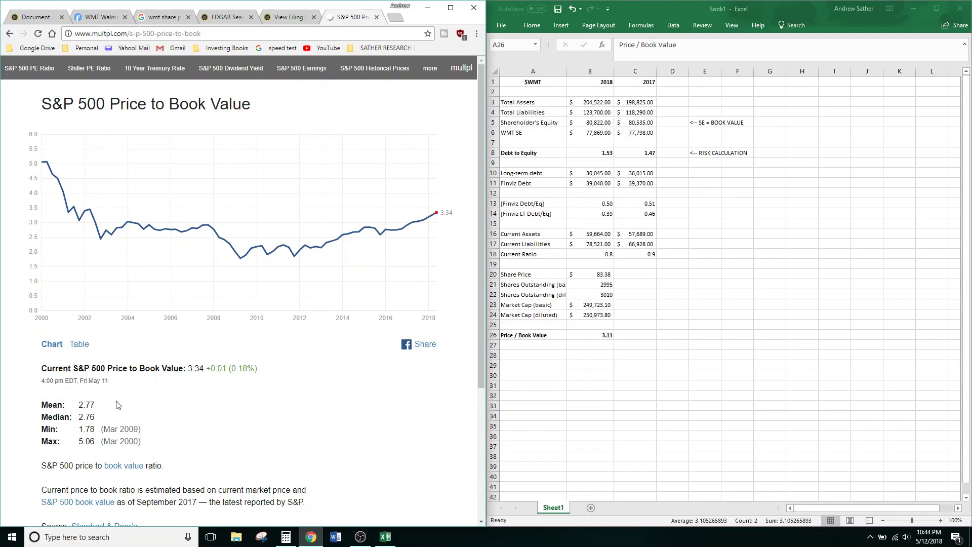
# Step: Compare Walmart's Price / Book Value in B26 with the S&P 500's mean and current price to book values
pyautogui.click(603, 337)
pyautogui.click(603, 336)
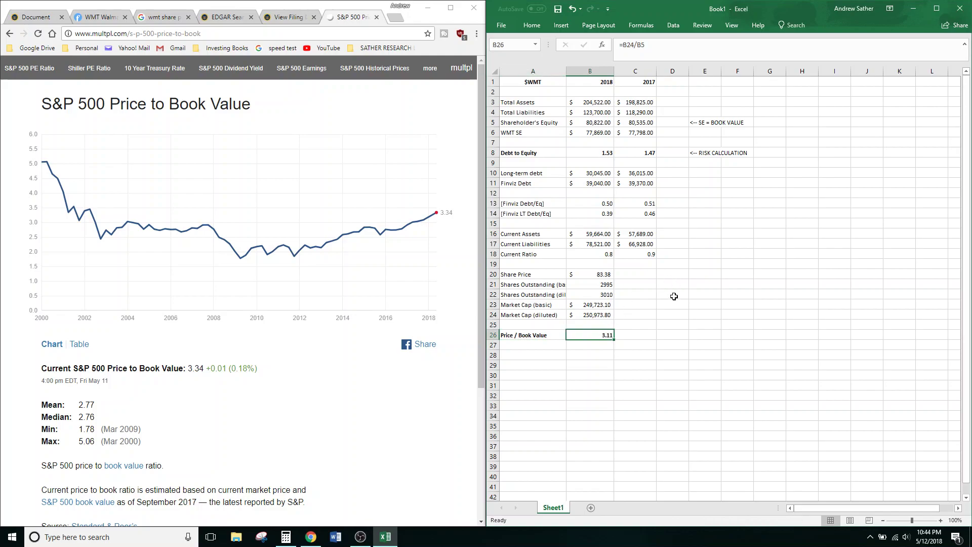
pyautogui.moveTo(41, 405); pyautogui.dragTo(105, 404)
pyautogui.click(154, 404)
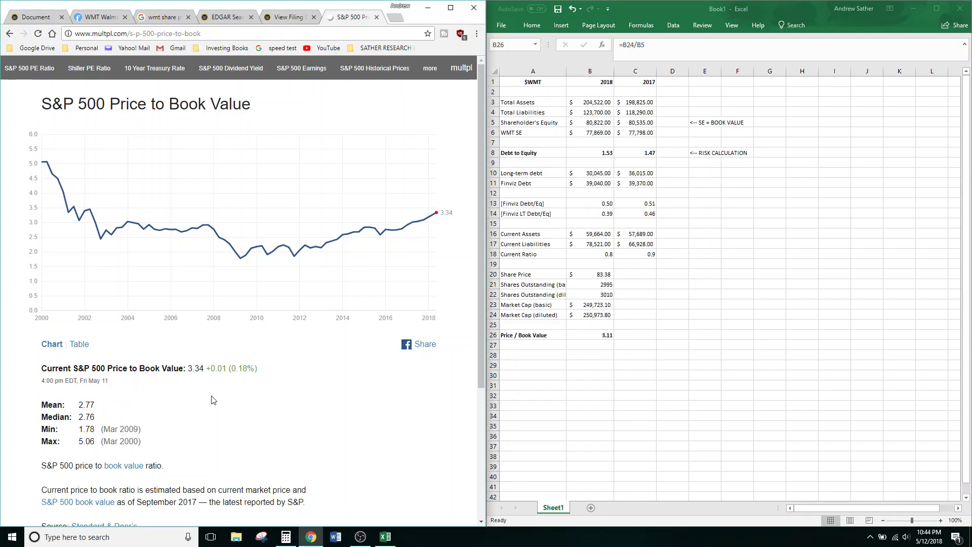
pyautogui.moveTo(34, 373); pyautogui.dragTo(211, 369)
pyautogui.click(268, 370)
pyautogui.click(215, 368)
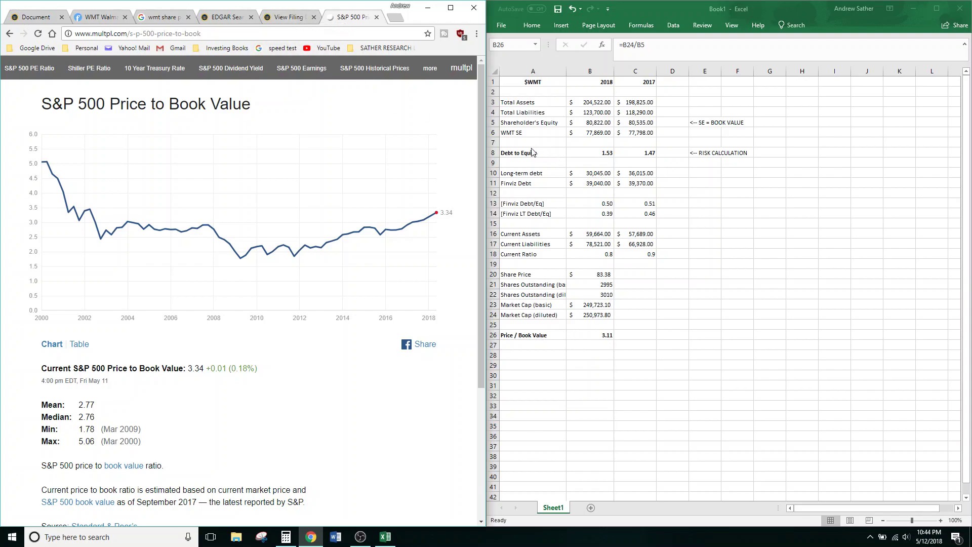
# Step: Underline the $WMT heading in cell A1
pyautogui.click(633, 152)
pyautogui.click(529, 83)
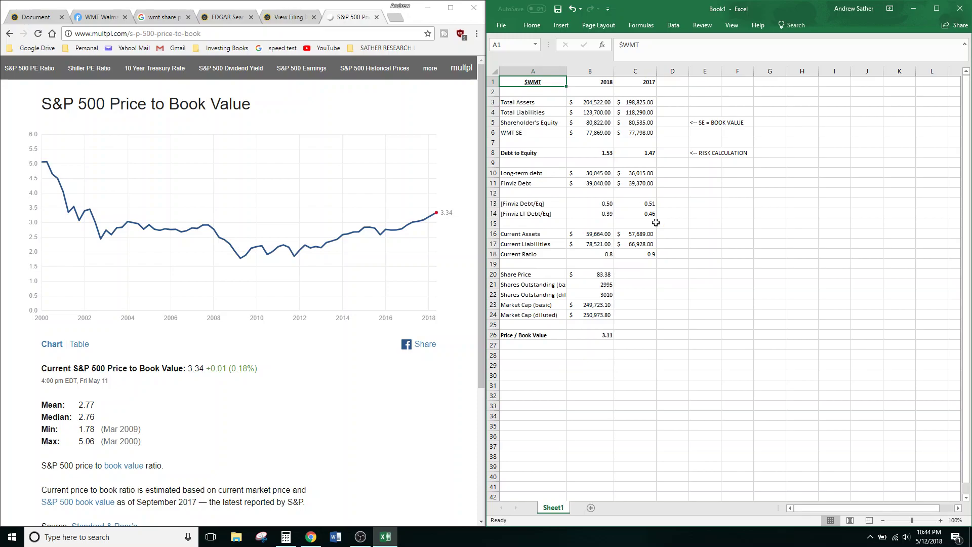
pyautogui.click(642, 284)
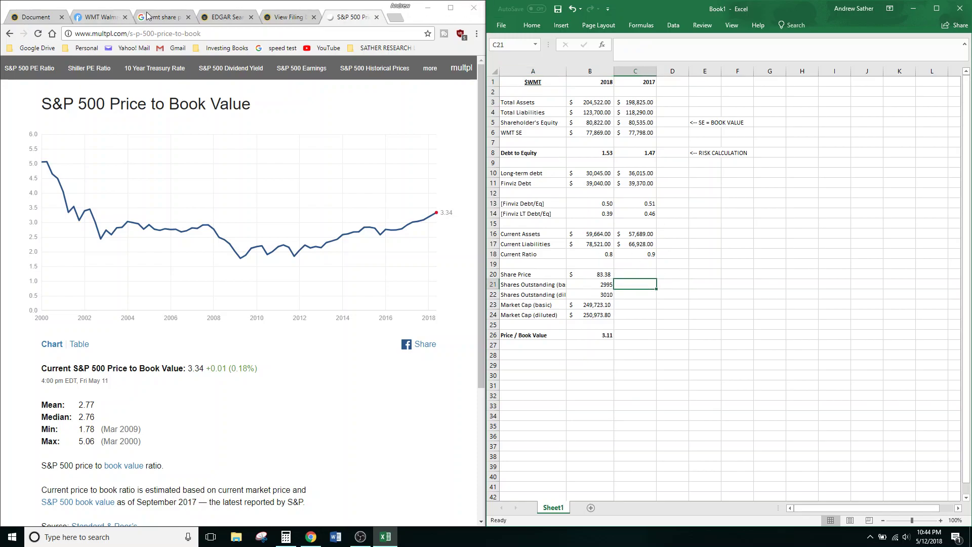
# Step: Check the Google and Finviz WMT pages, then examine the Consolidated Statements of Income in Walmart's 10-K
pyautogui.click(223, 17)
pyautogui.click(184, 17)
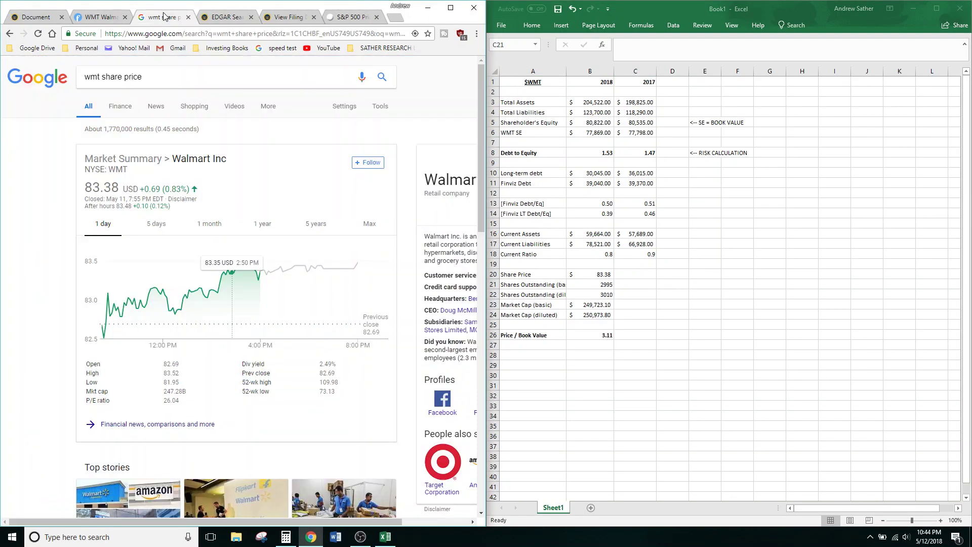
pyautogui.click(110, 17)
pyautogui.moveTo(482, 121); pyautogui.dragTo(482, 141)
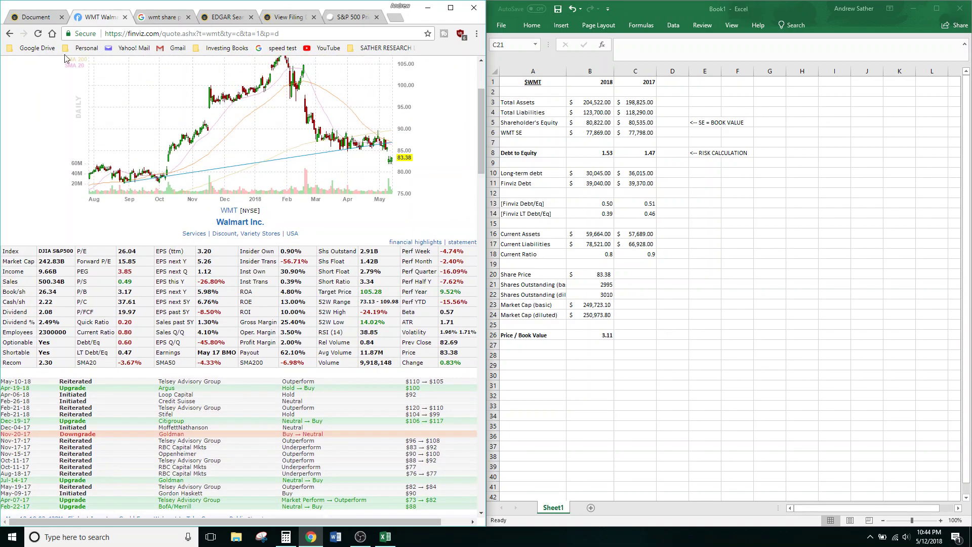
pyautogui.click(20, 16)
pyautogui.middleClick(260, 379)
pyautogui.middleClick(267, 335)
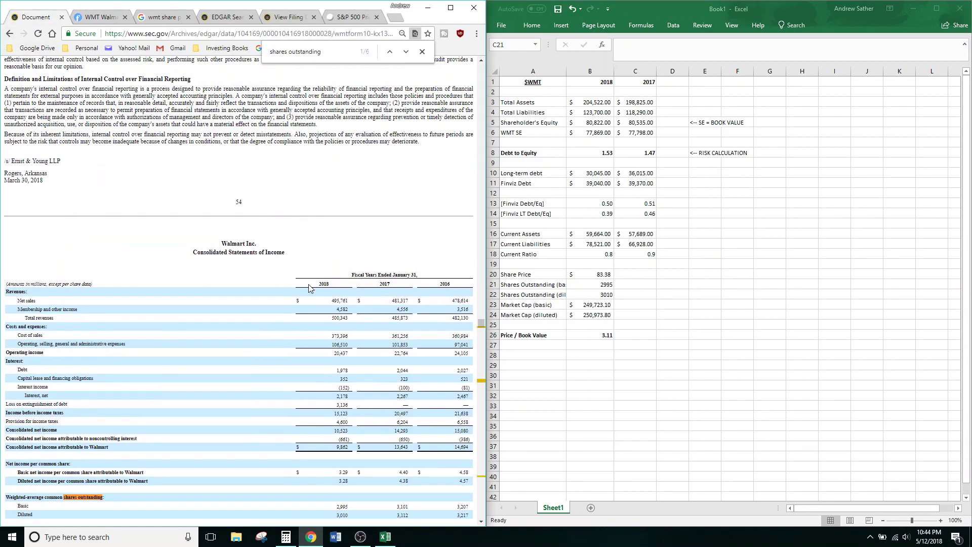
pyautogui.scroll(-1, 300, 299)
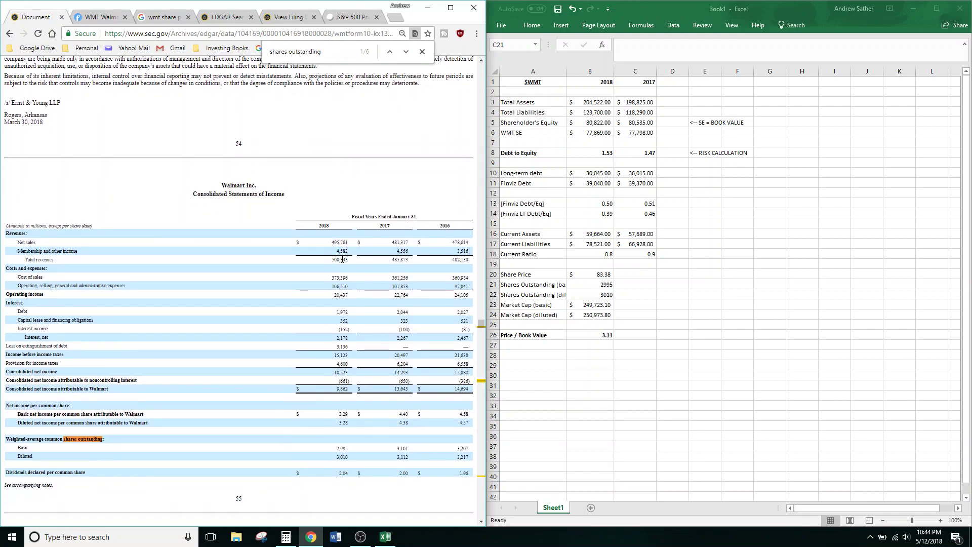
pyautogui.click(730, 277)
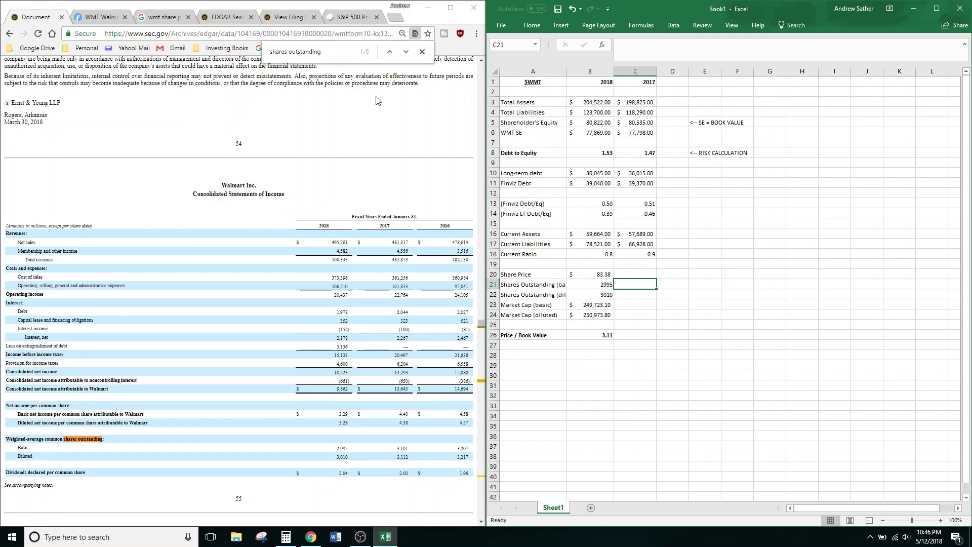
# Step: Look through Finviz's WMT page, covering the price chart, the ratio table and the news headlines
pyautogui.click(84, 18)
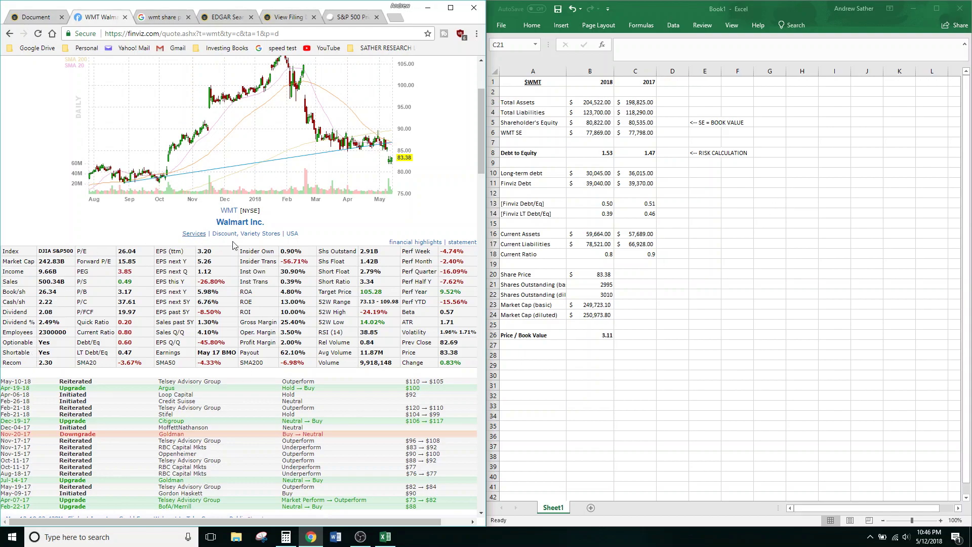
pyautogui.scroll(1, 214, 283)
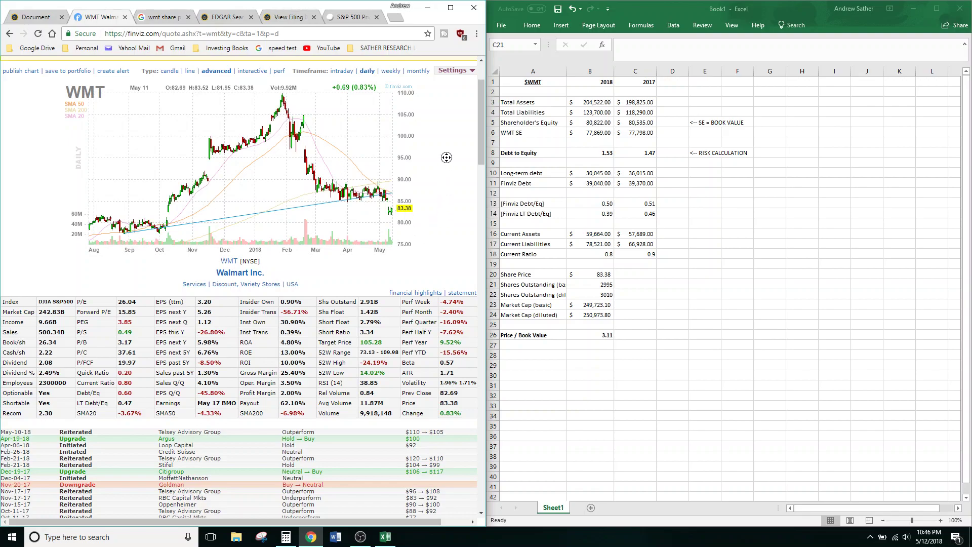
pyautogui.scroll(-15, 446, 159)
pyautogui.moveTo(484, 227); pyautogui.dragTo(459, 480)
pyautogui.scroll(20, 459, 479)
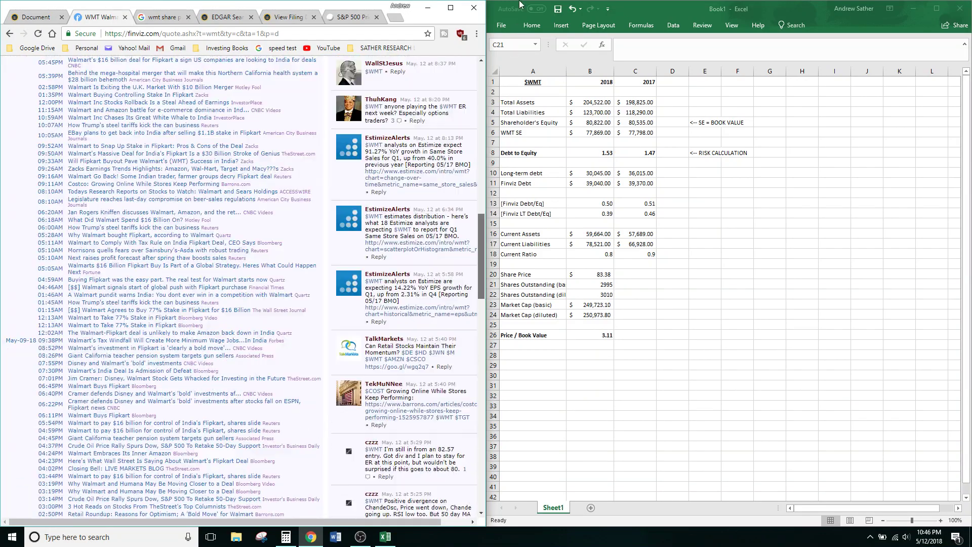
pyautogui.scroll(-10, 471, 81)
pyautogui.scroll(12, 471, 81)
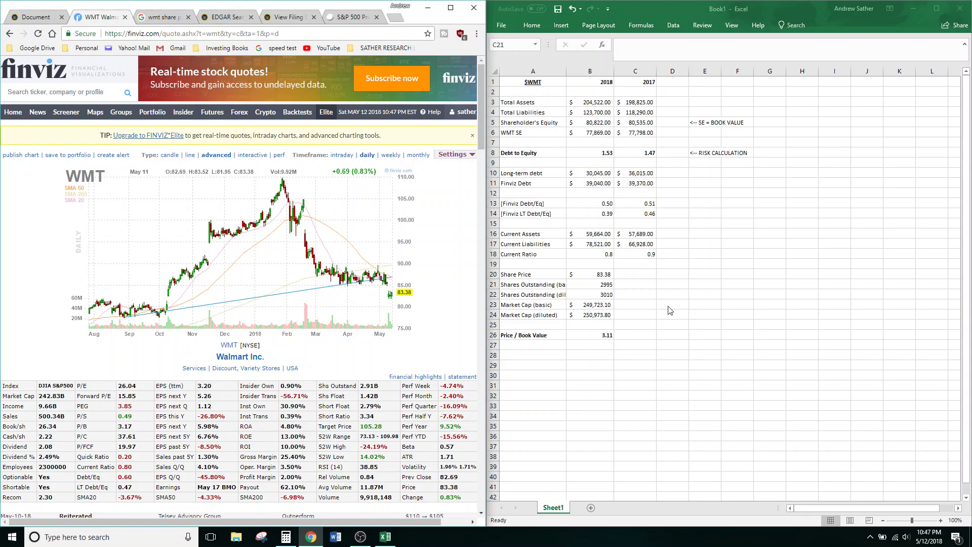
# Step: Review the completed worksheet range A1:E26 and the Price / Book Value row
pyautogui.click(519, 85)
pyautogui.moveTo(547, 81); pyautogui.dragTo(718, 335)
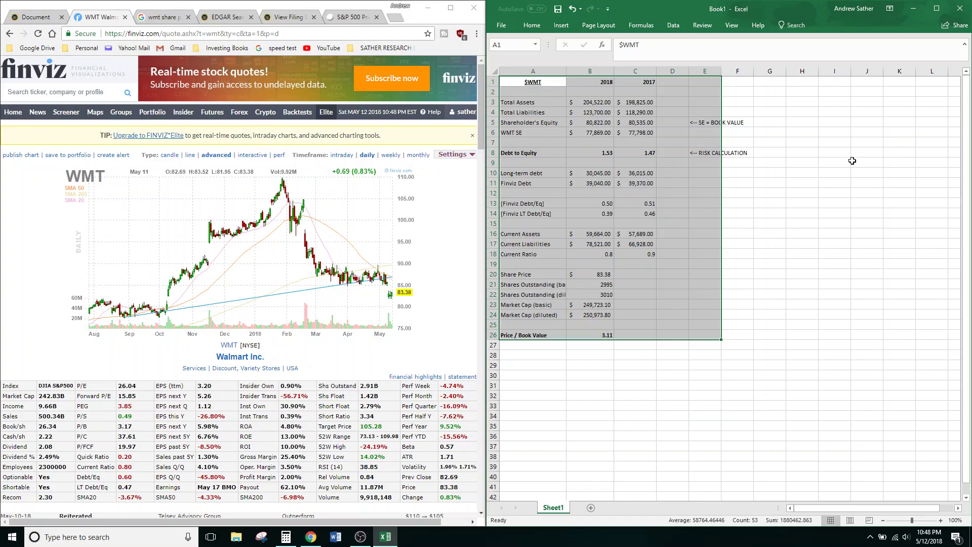
pyautogui.click(515, 356)
pyautogui.moveTo(524, 335); pyautogui.dragTo(607, 335)
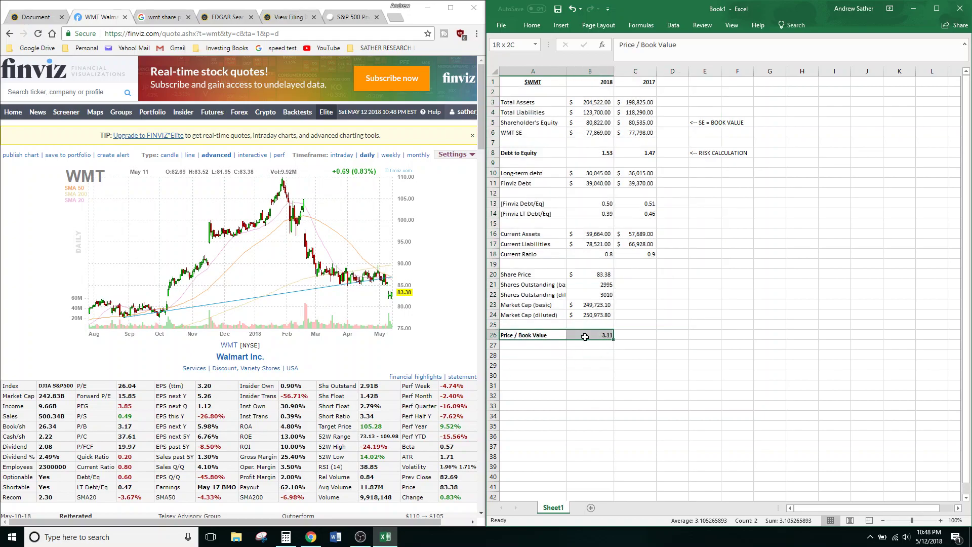
pyautogui.click(706, 336)
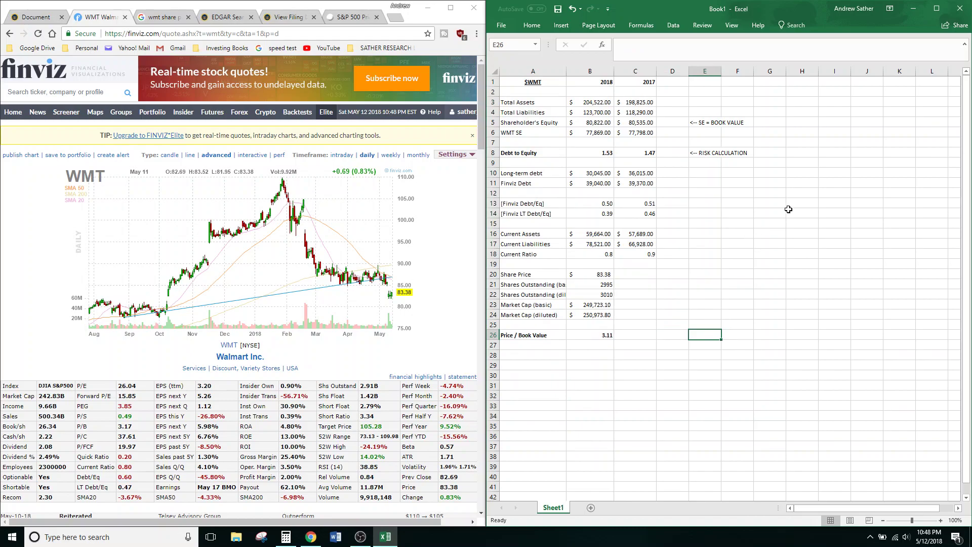